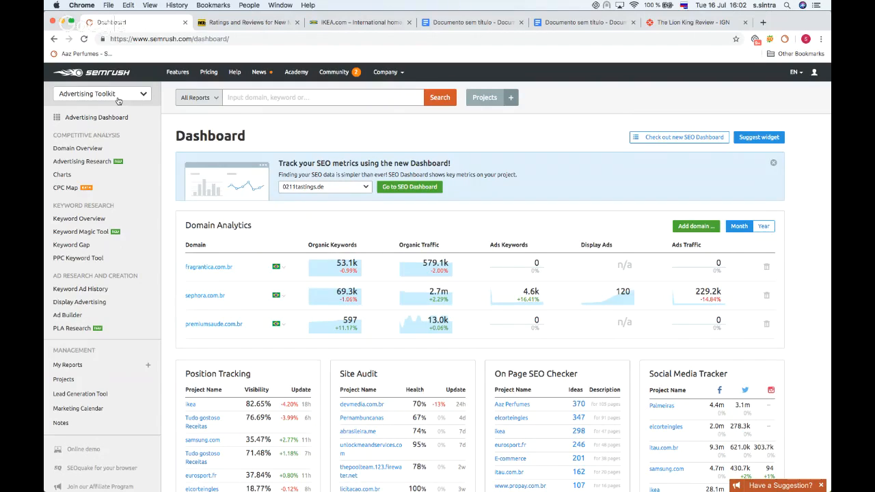
Step: Review the toolkit options and scroll through the Advertising Toolkit dashboard
click(117, 95)
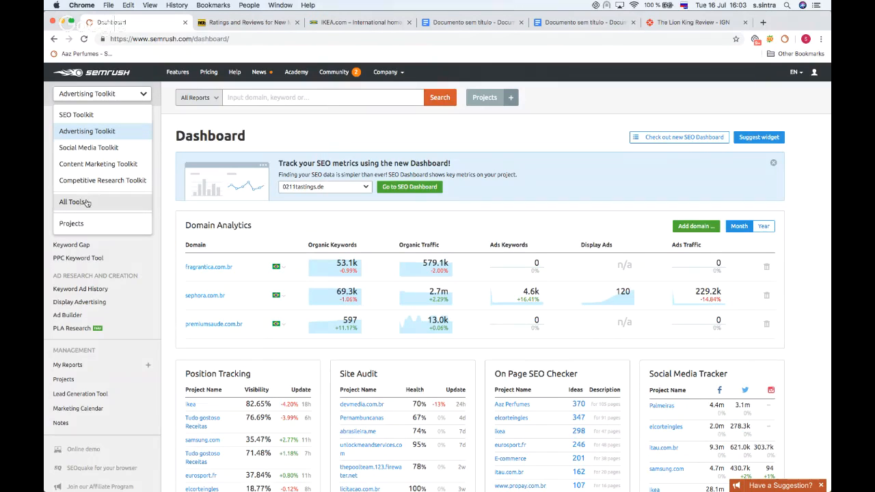
click(190, 134)
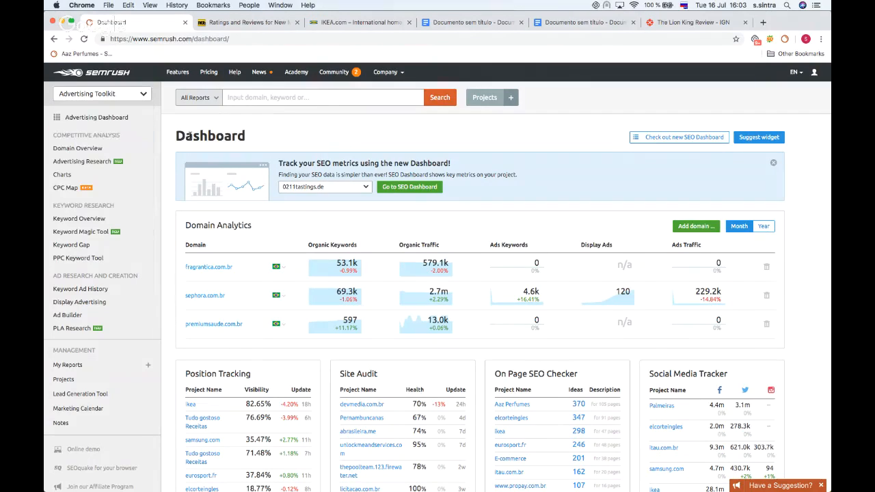
scroll(109, 132, down, 6)
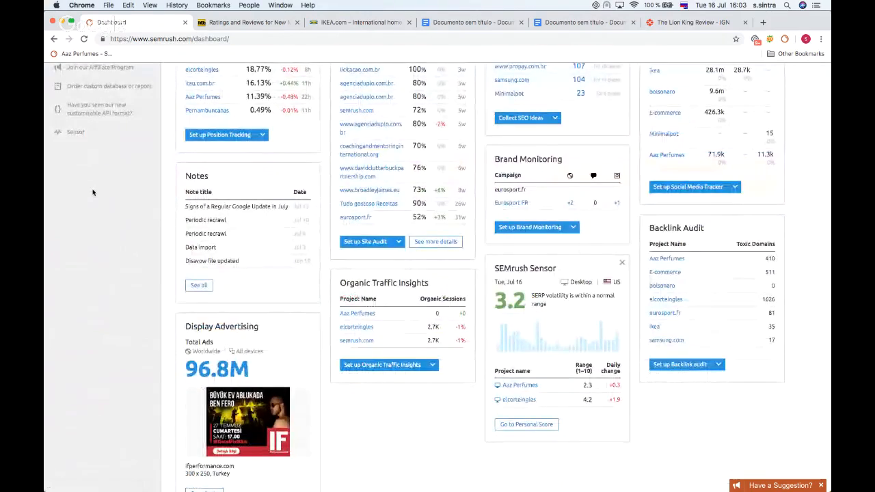
scroll(91, 191, up, 4)
scroll(93, 193, up, 3)
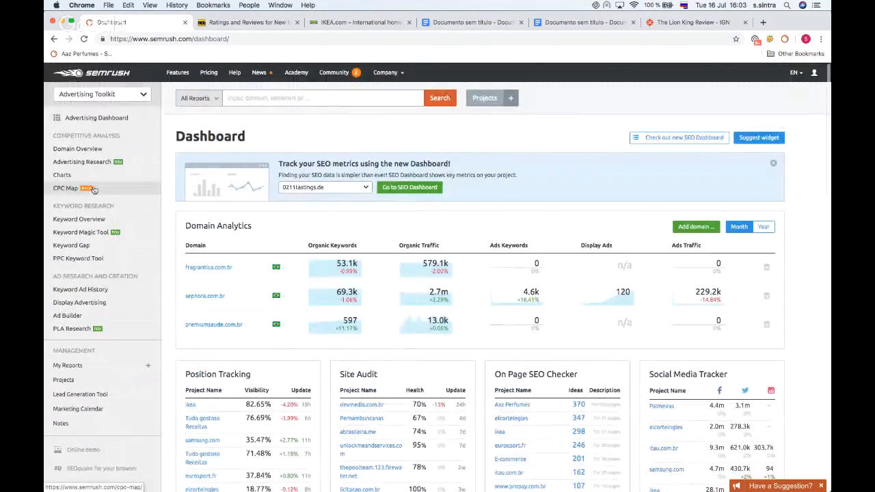
Step: Switch to the SEO Toolkit and its SEO Dashboard
click(96, 168)
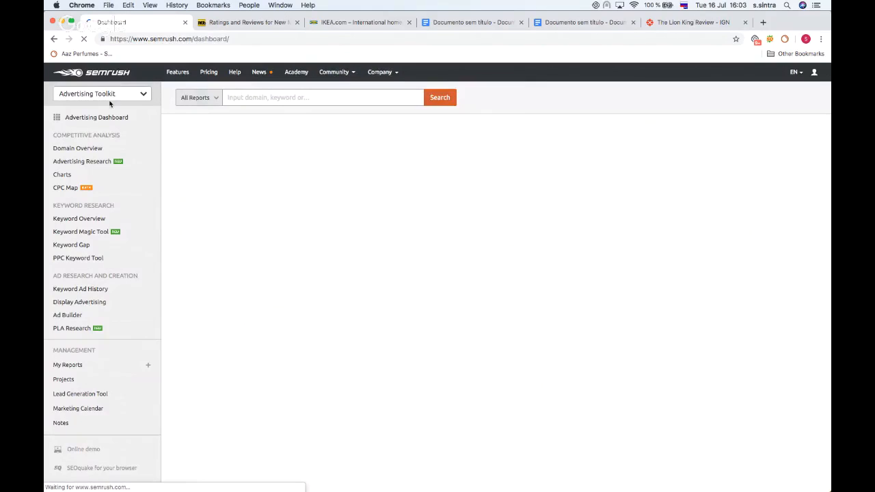
click(113, 95)
click(87, 115)
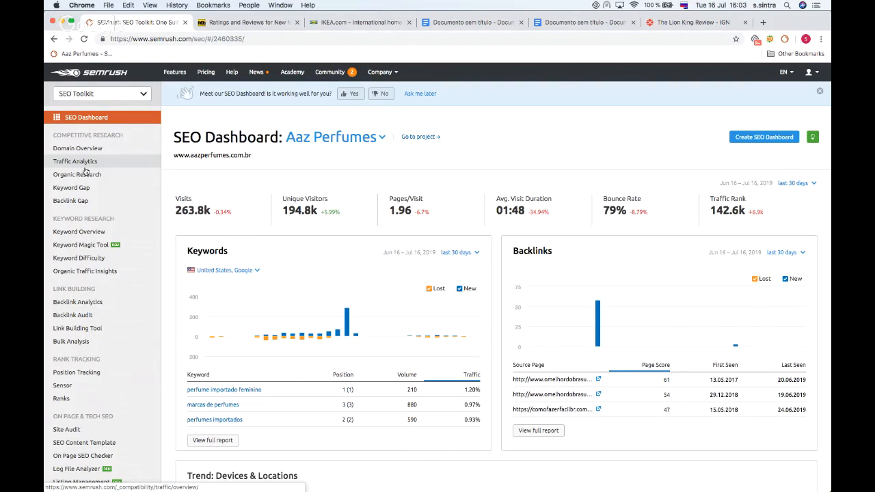
Step: Scroll through the SEO Dashboard for the Aaz Perfumes project and its list of tools
scroll(79, 164, down, 1)
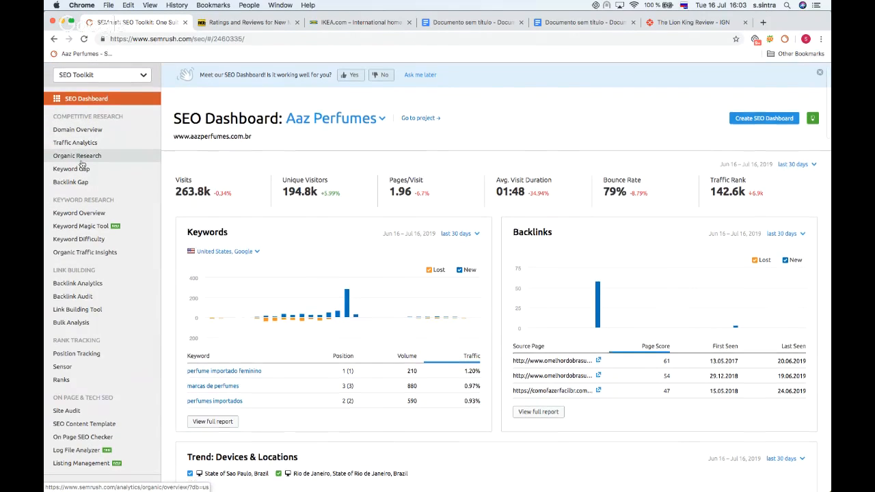
scroll(78, 165, down, 3)
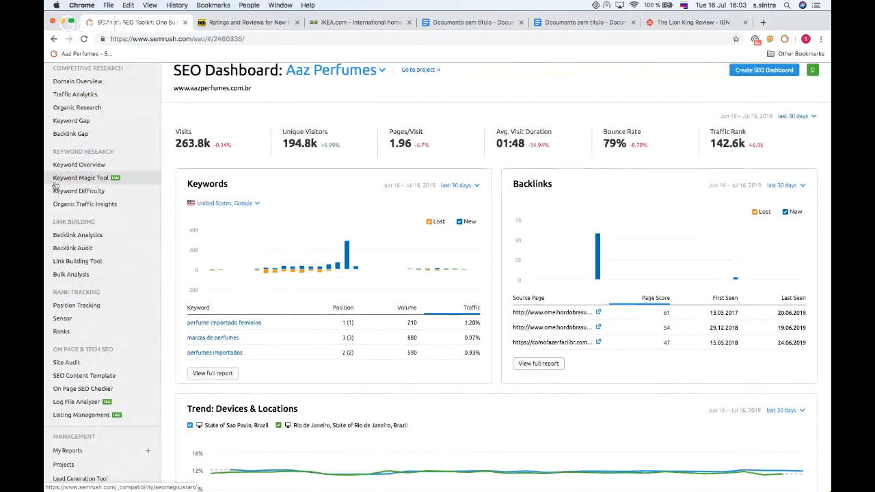
scroll(90, 121, down, 2)
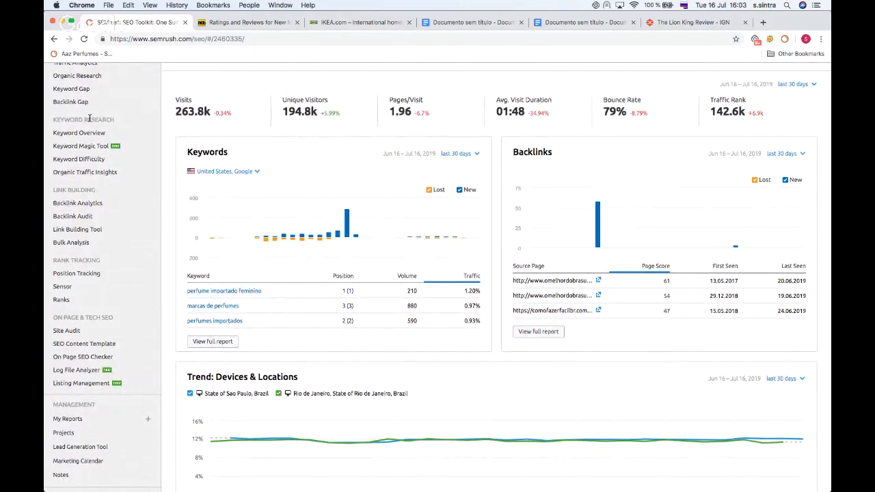
scroll(64, 190, down, 5)
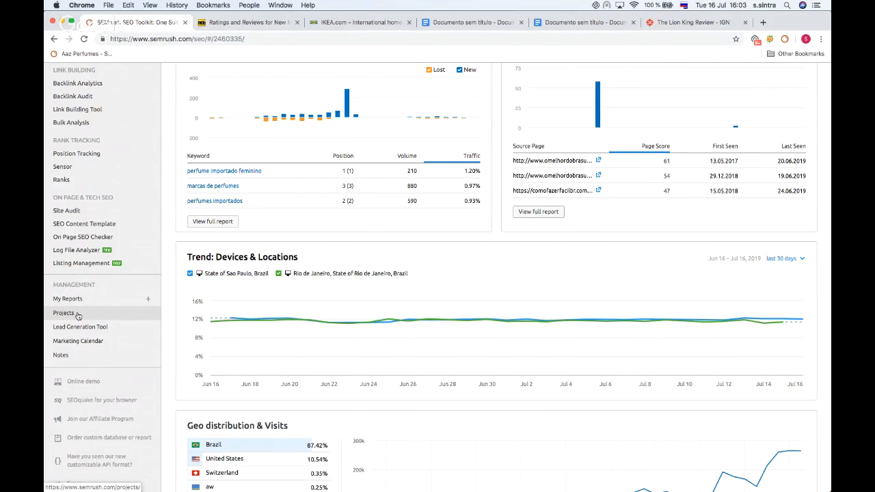
scroll(102, 239, up, 8)
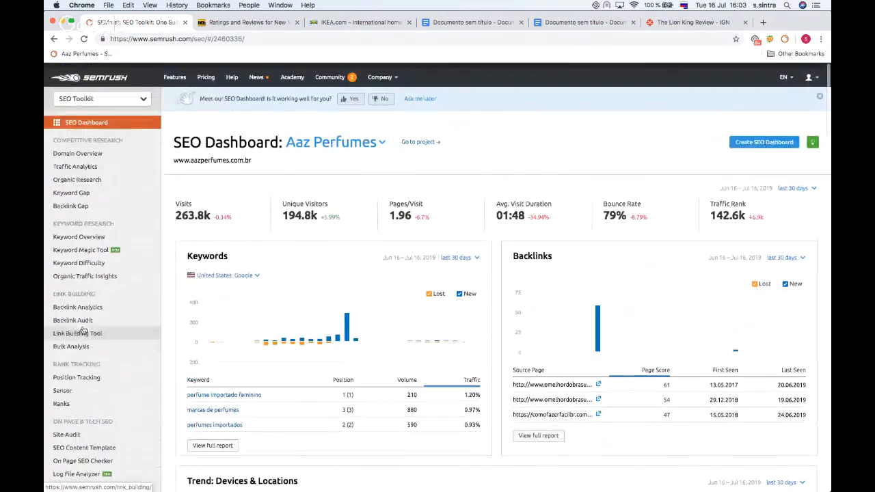
Step: Open Domain Overview and paste imdb.com, copied from the IMDb tab's address, into the domain field
click(89, 149)
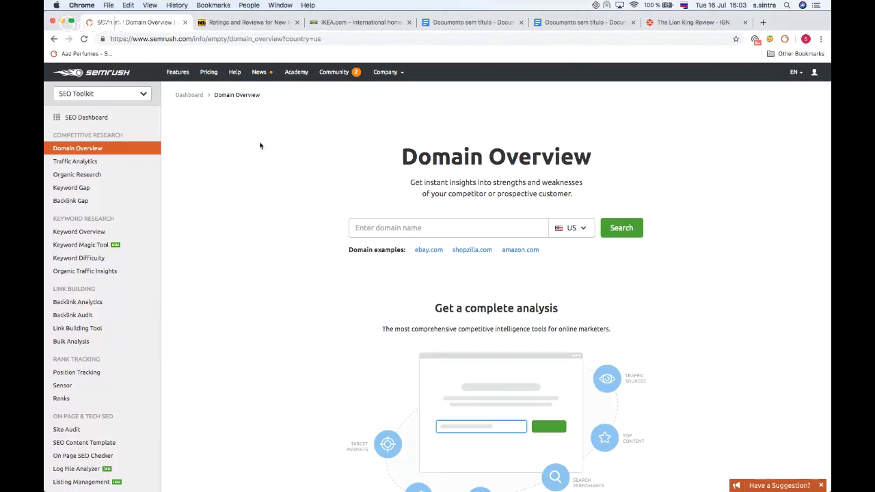
click(397, 231)
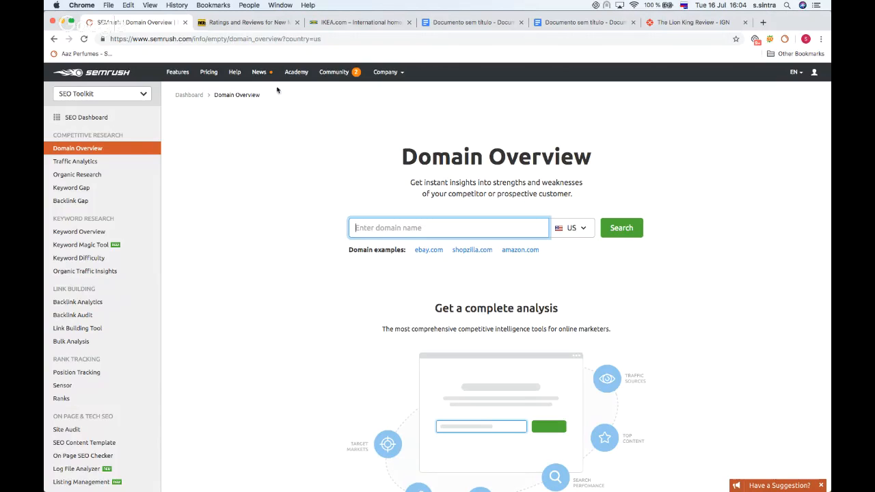
click(244, 22)
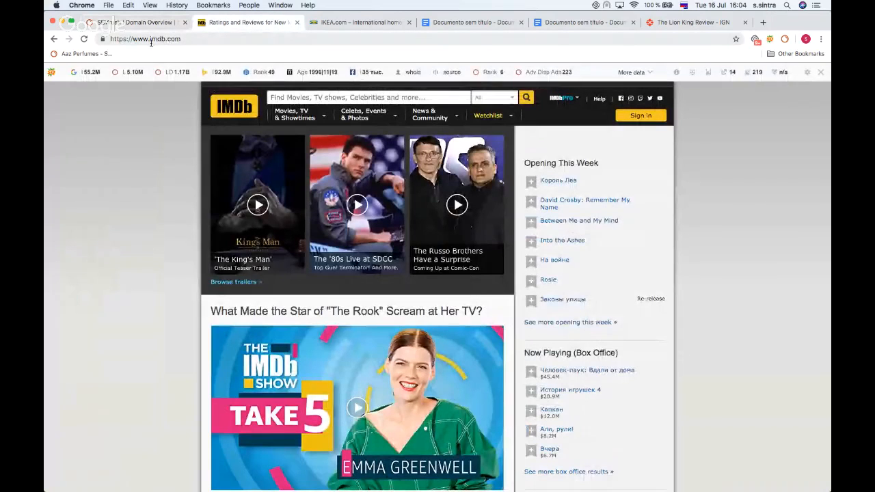
drag(149, 39, 186, 40)
key(super+c)
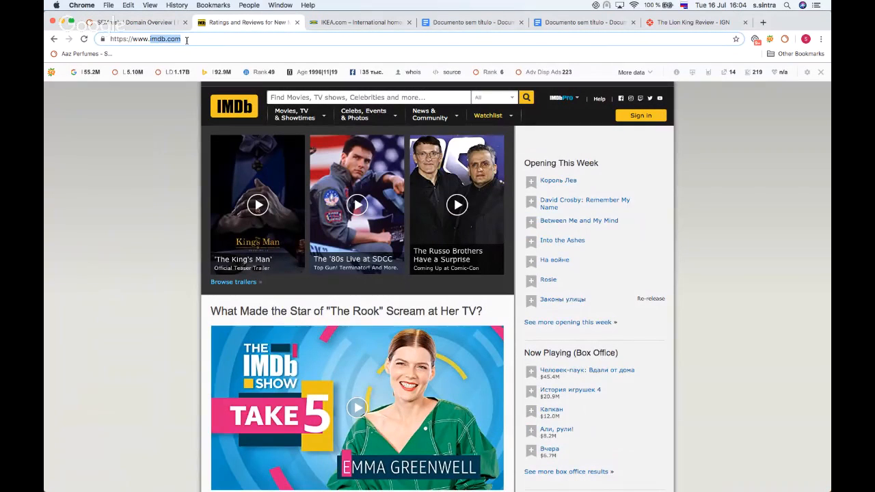
click(136, 21)
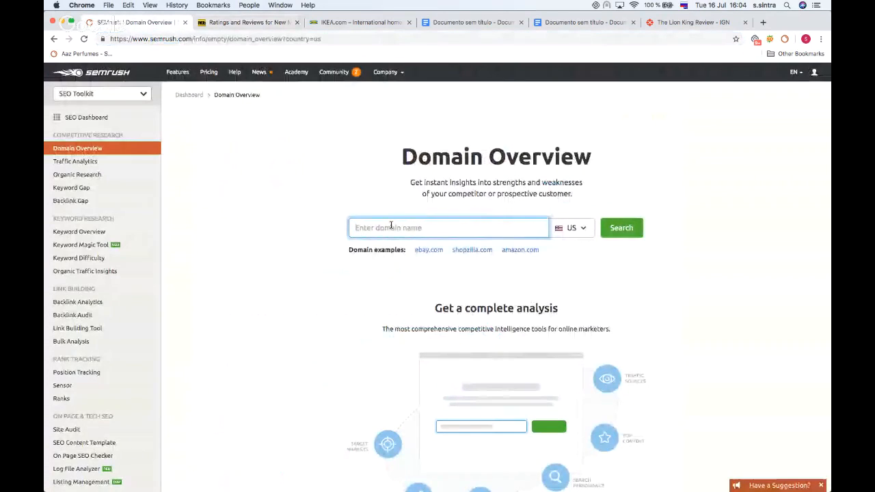
key(super+v)
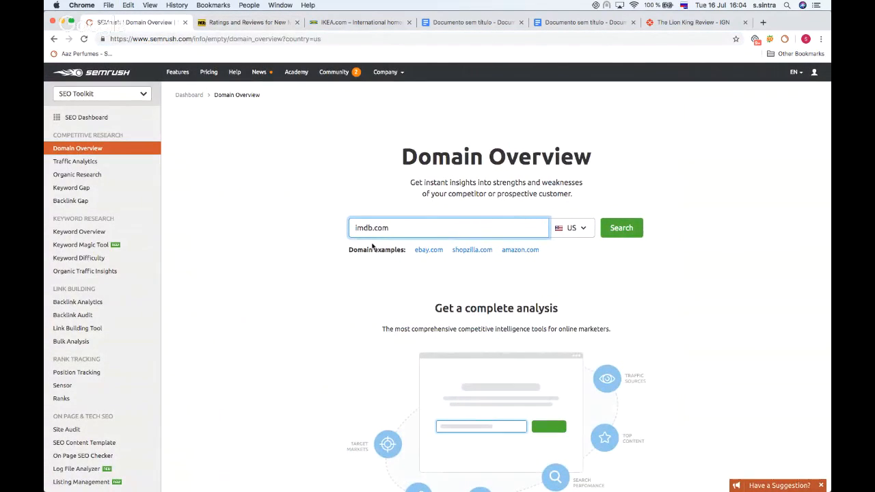
Step: Run the Domain Overview search for imdb.com with the US database
click(581, 228)
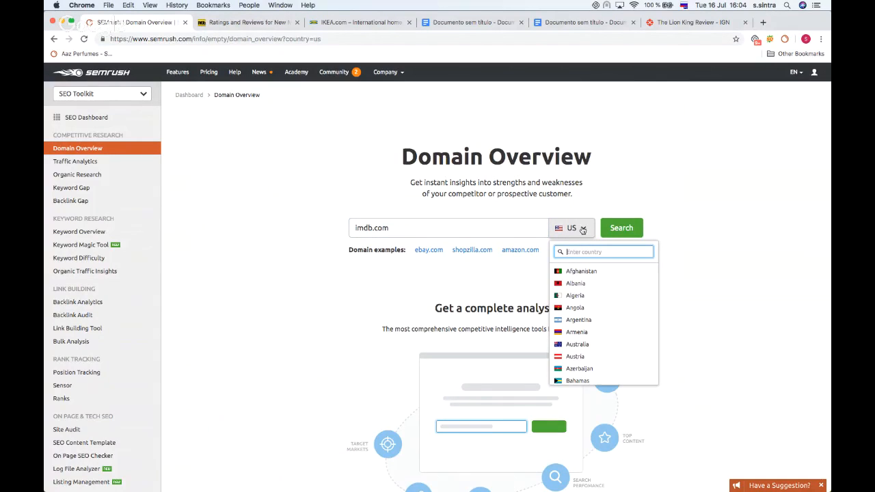
scroll(584, 296, down, 4)
scroll(583, 294, up, 2)
click(573, 228)
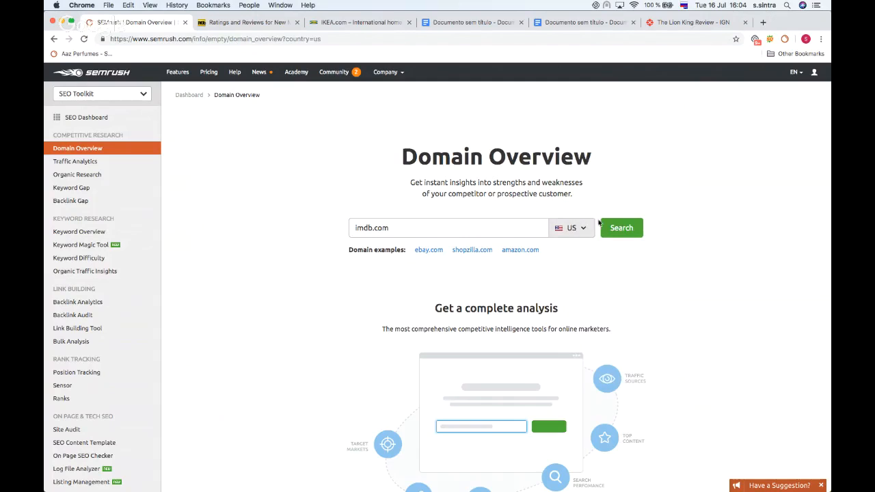
click(619, 230)
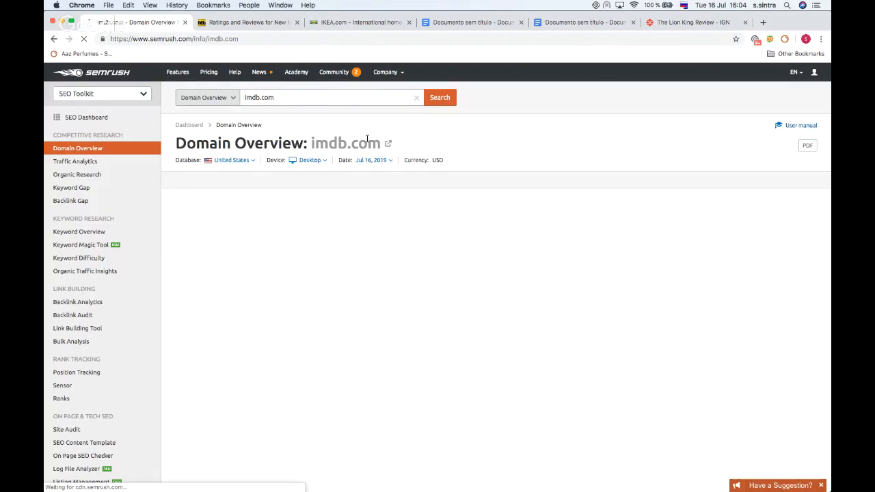
Step: Examine the Organic Search and Paid Search summary sections and their descriptions for imdb.com
scroll(367, 140, down, 1)
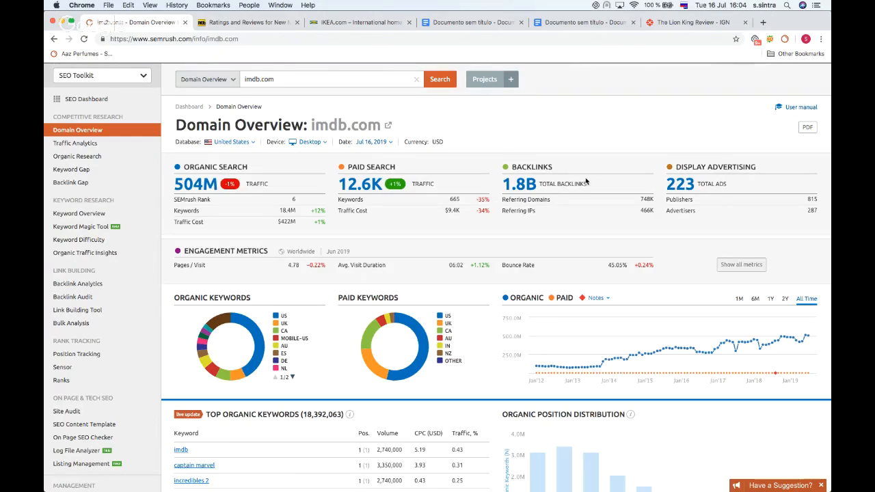
mouse_move(730, 167)
mouse_move(296, 172)
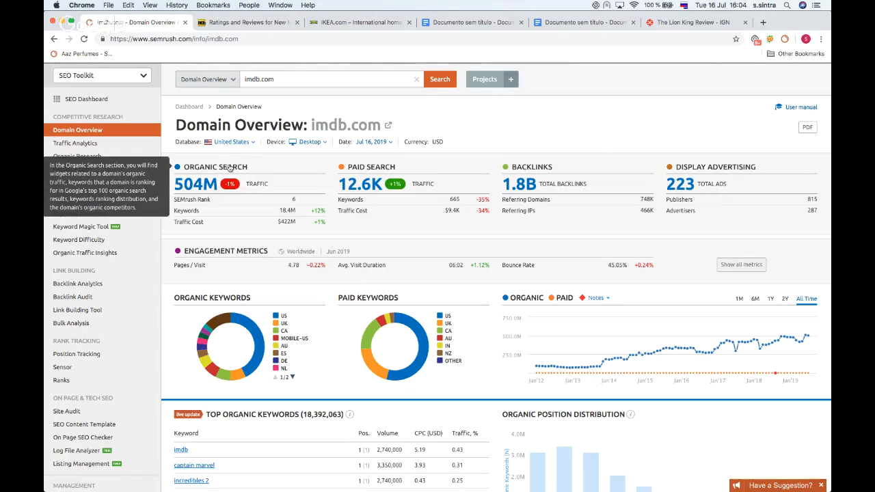
scroll(308, 174, down, 1)
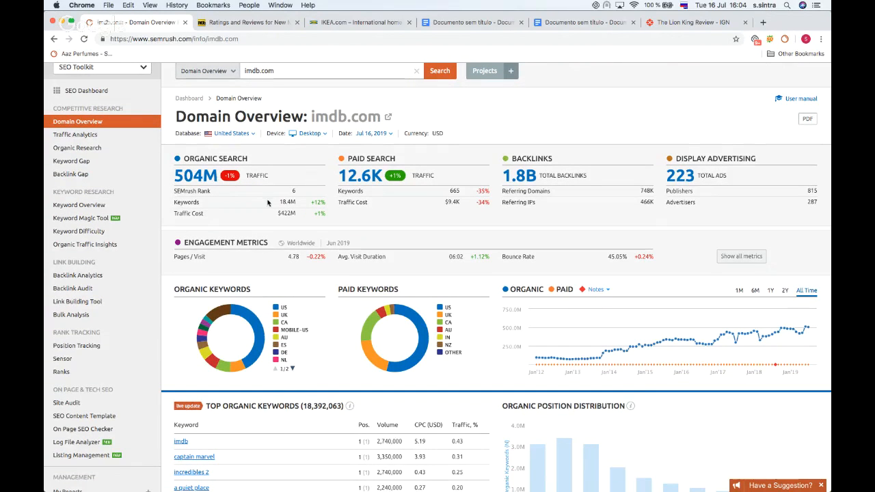
mouse_move(229, 165)
mouse_move(442, 169)
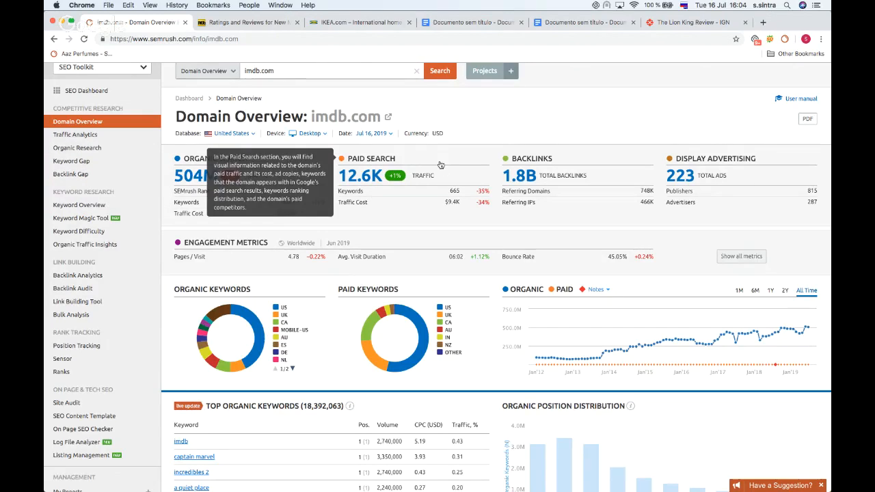
Step: Scroll through the top organic keywords, main organic competitors and branded search sections
scroll(441, 167, down, 1)
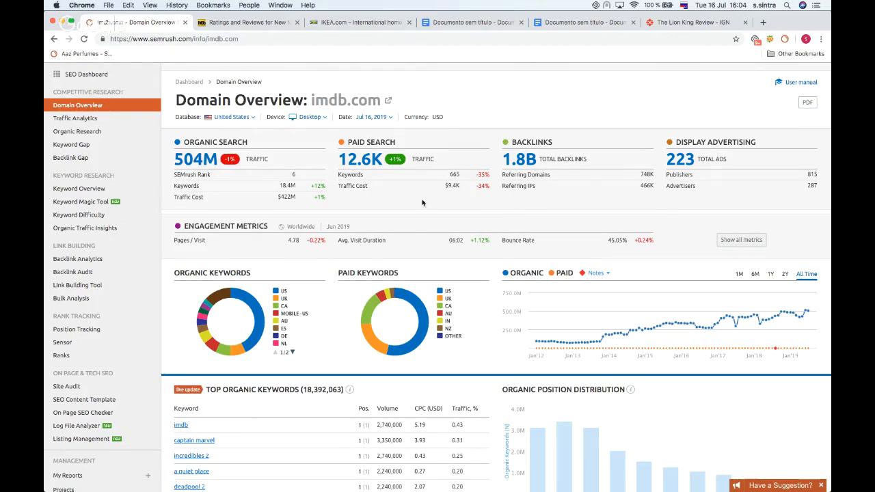
scroll(405, 239, down, 5)
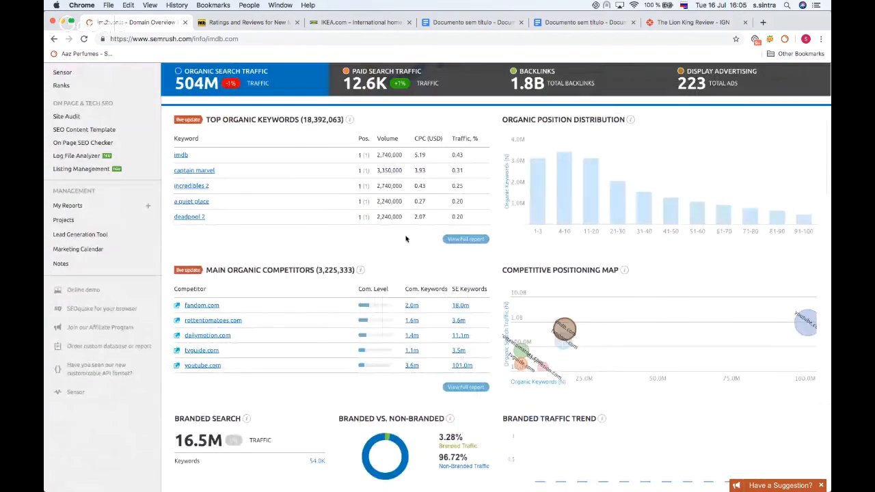
mouse_move(267, 85)
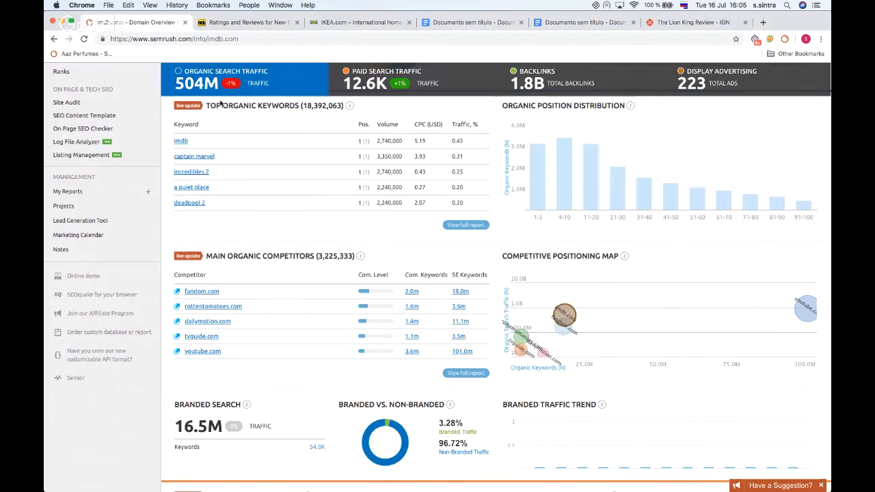
mouse_move(567, 83)
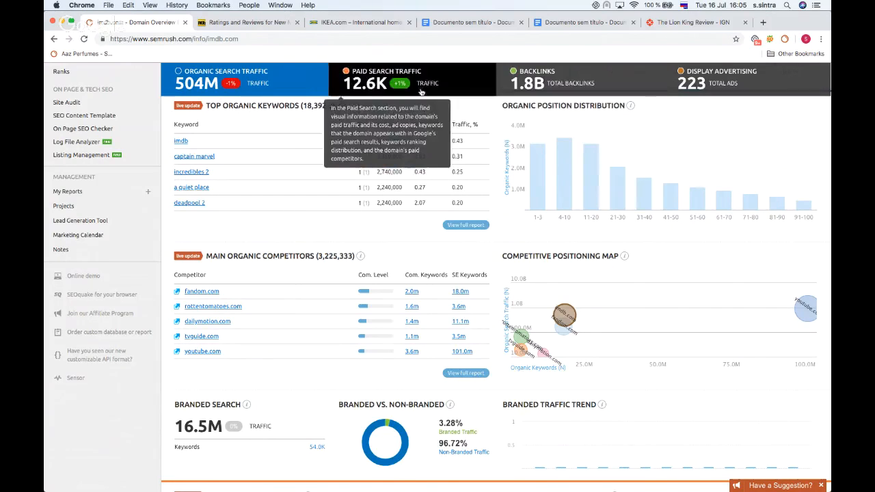
scroll(189, 350, down, 2)
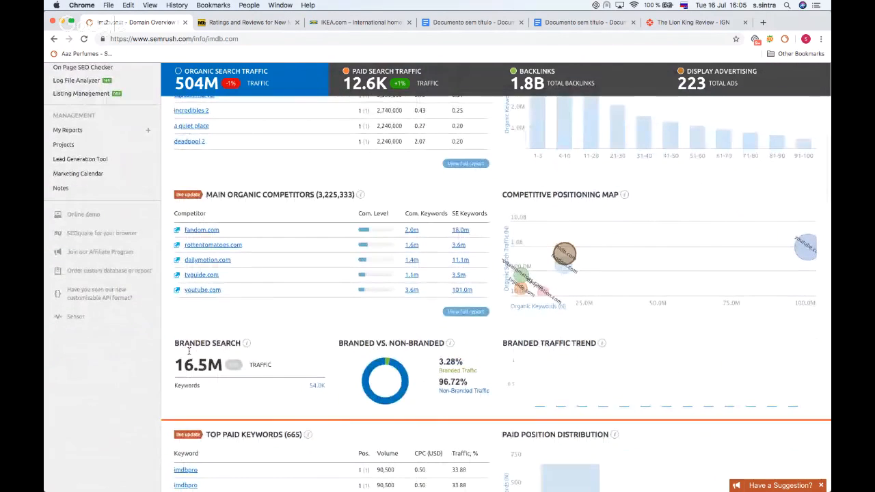
scroll(275, 418, up, 2)
mouse_move(214, 82)
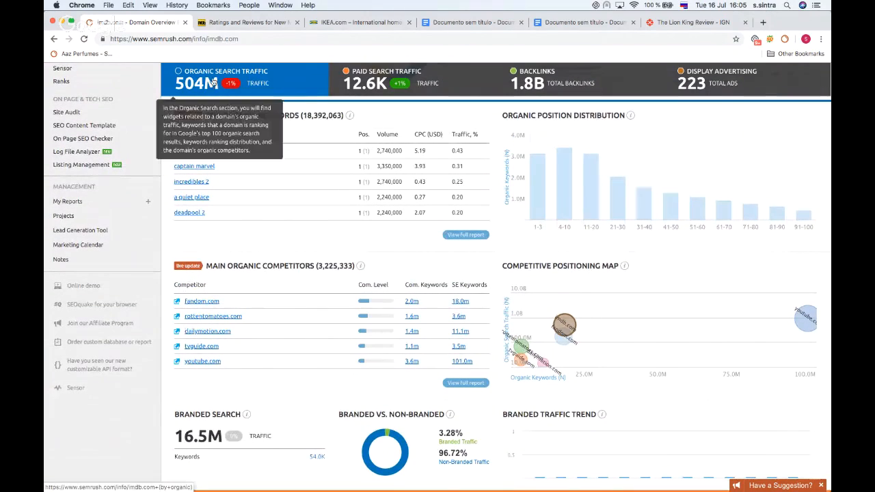
Step: Scroll through the paid search, backlinks and display advertising sections of the overview
scroll(221, 167, down, 10)
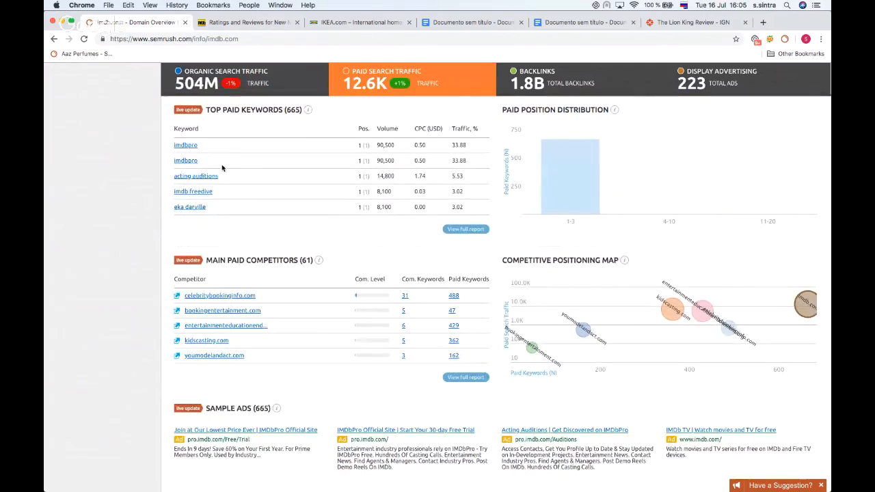
scroll(221, 167, down, 10)
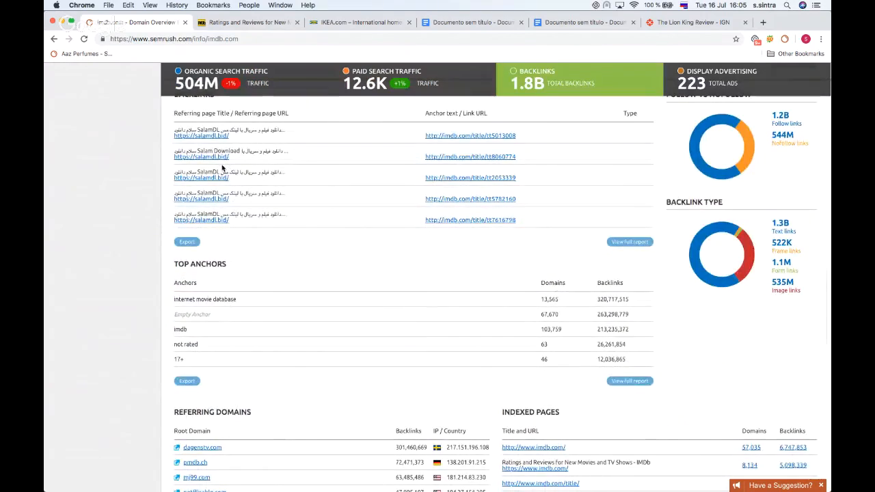
scroll(222, 168, down, 10)
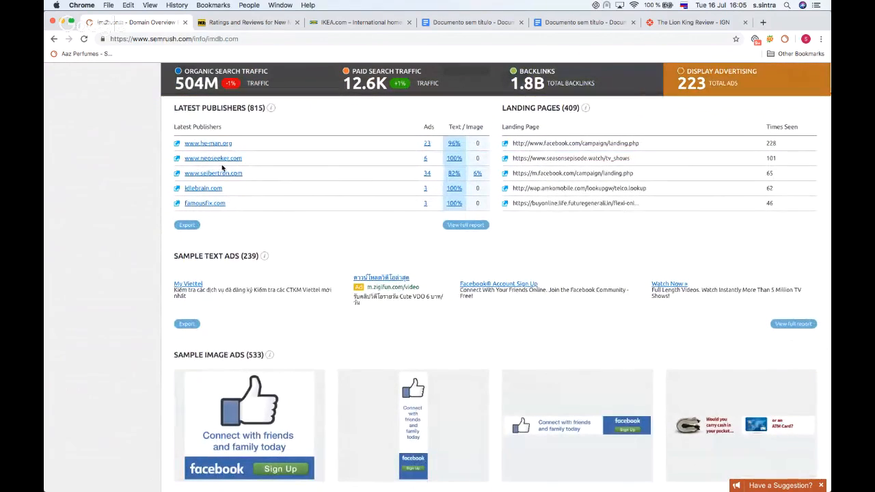
Step: Open the Organic Research positions report from the organic keywords count
scroll(222, 168, up, 10)
scroll(222, 168, up, 10)
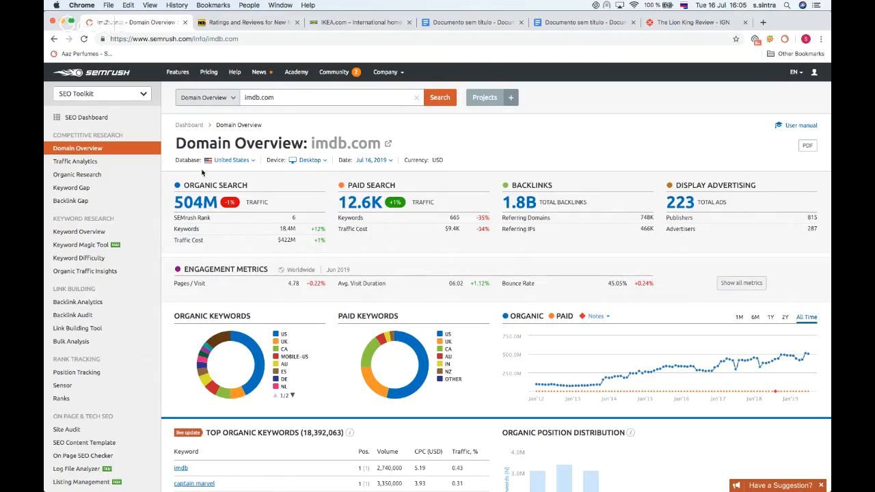
click(288, 233)
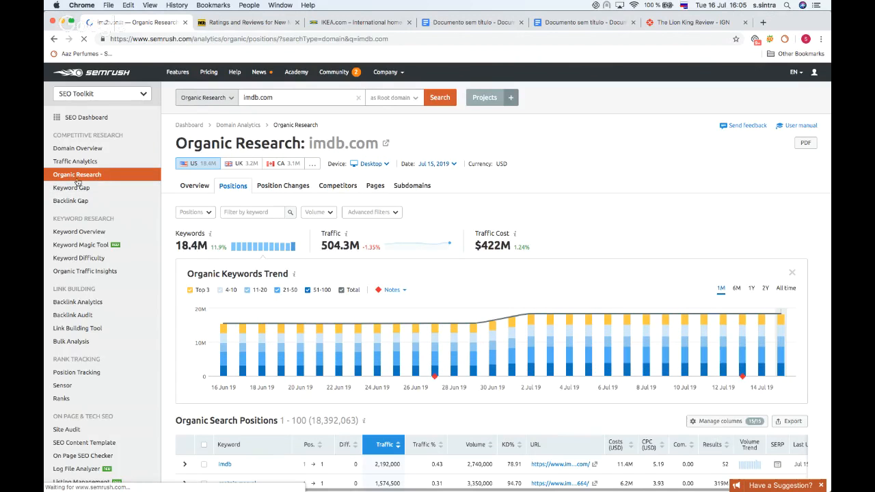
Step: Scroll through the organic keywords trend chart and the organic search positions table
scroll(351, 212, down, 1)
scroll(350, 213, up, 1)
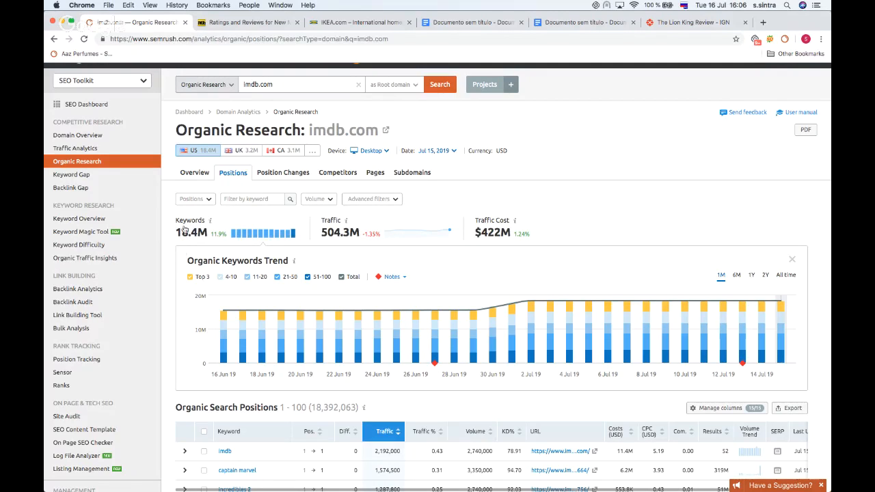
scroll(194, 242, down, 5)
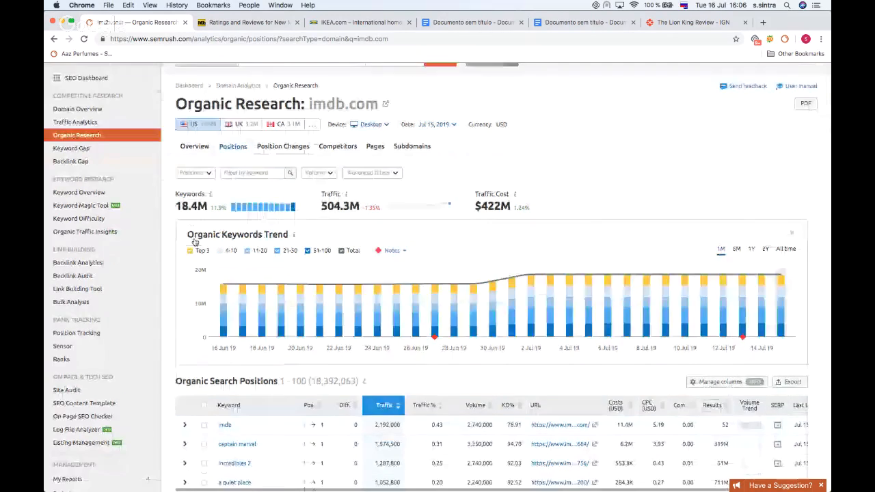
scroll(229, 199, down, 2)
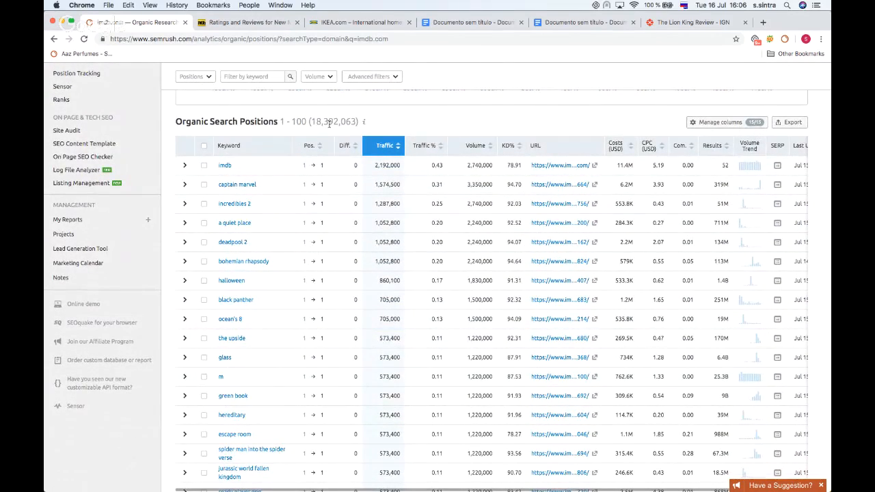
scroll(193, 149, down, 1)
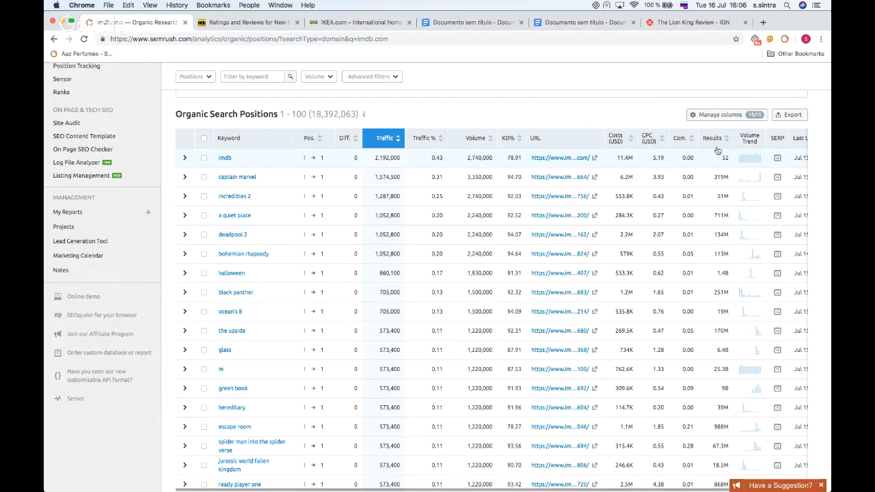
Step: Hide the Volume Trend column and move Competitive Density up below KD % in the positions table's columns
click(719, 117)
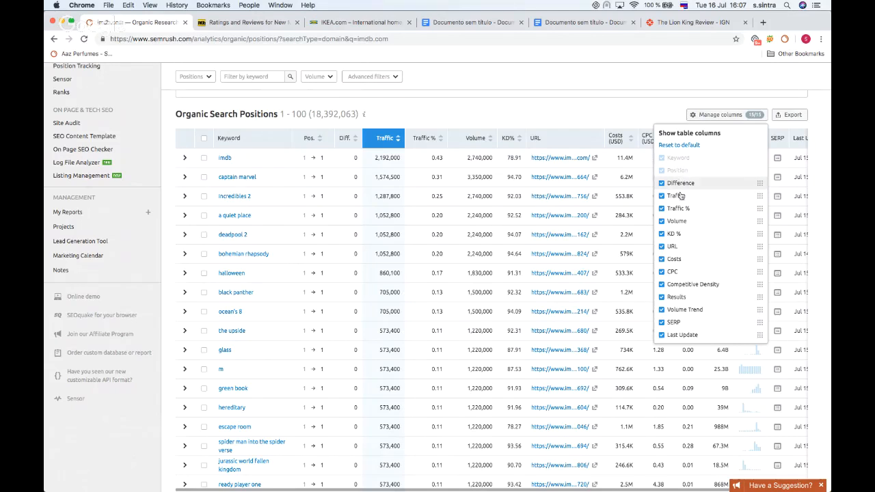
scroll(659, 291, down, 1)
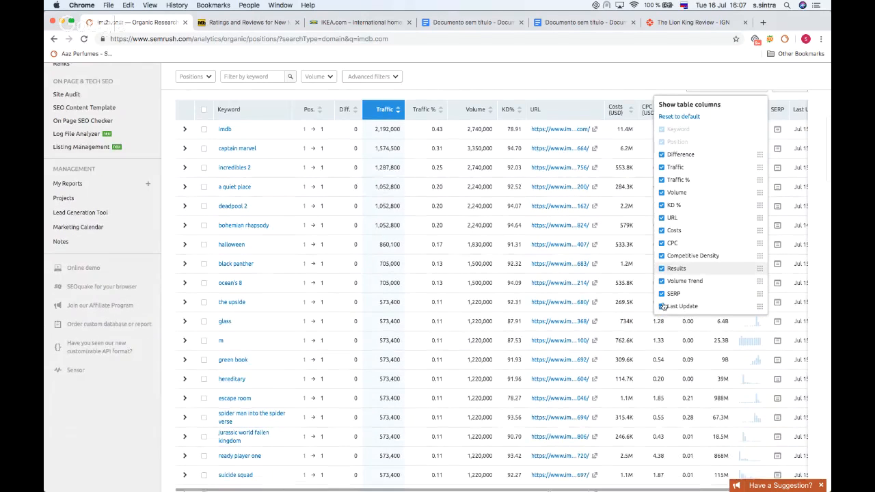
click(661, 283)
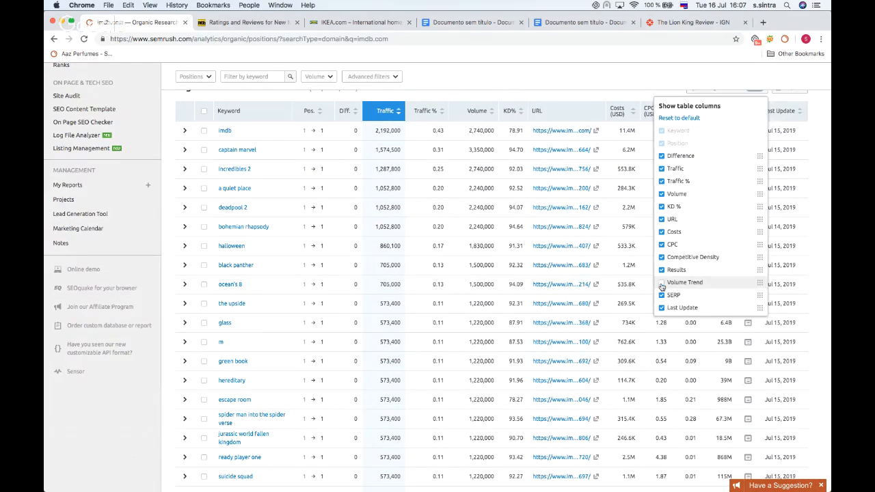
drag(759, 257, 758, 221)
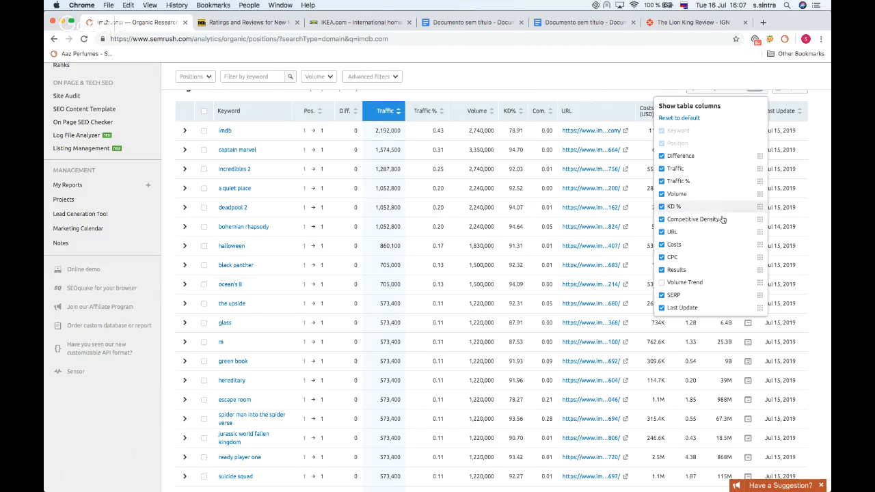
click(616, 98)
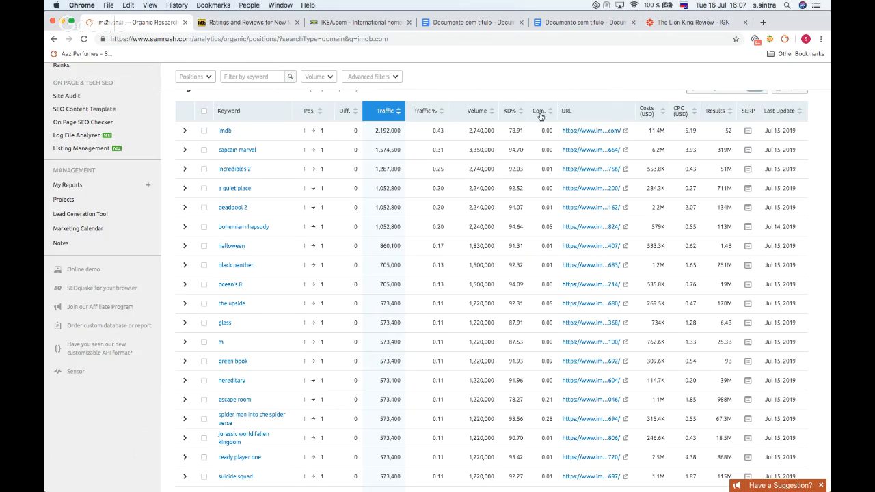
mouse_move(541, 113)
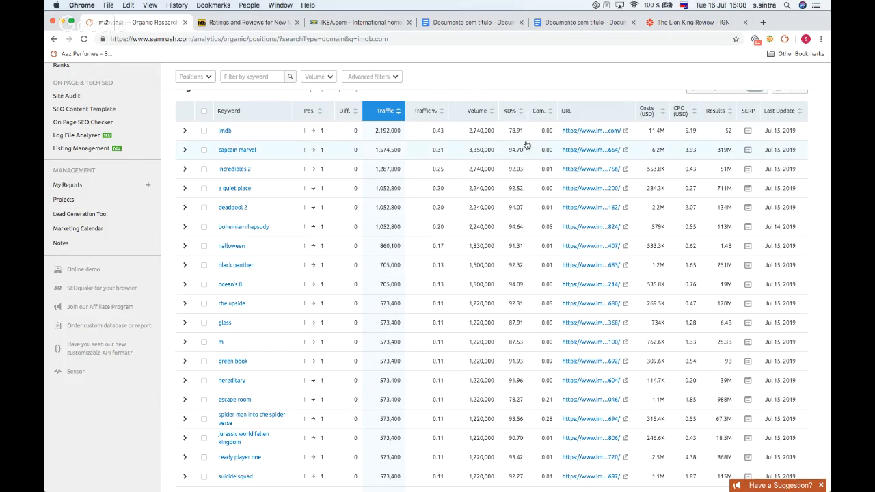
Step: Open the Competitors report for imdb.com
scroll(360, 240, up, 2)
scroll(361, 241, up, 5)
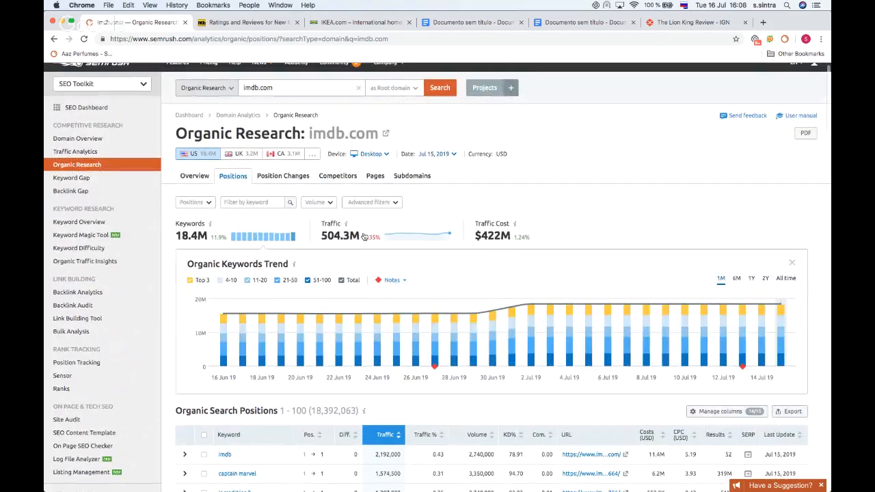
click(339, 176)
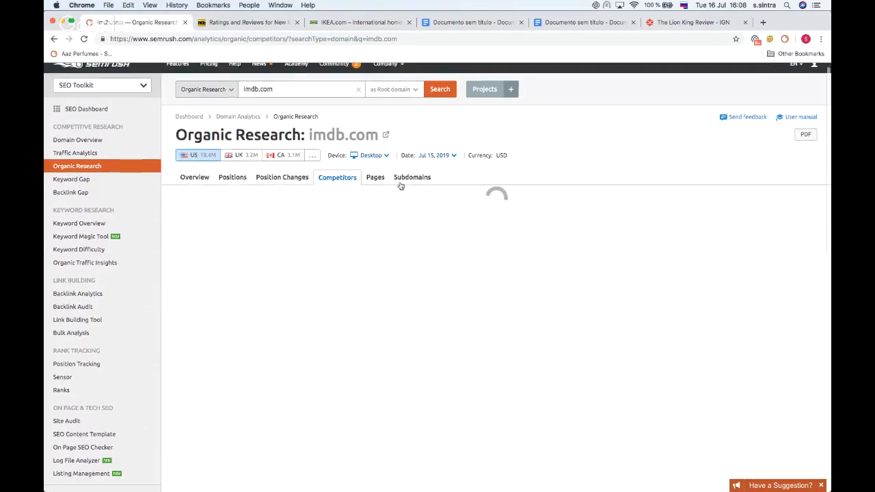
Step: Scroll through the competitive positioning map and the organic competitors list
scroll(400, 185, down, 2)
scroll(355, 185, down, 4)
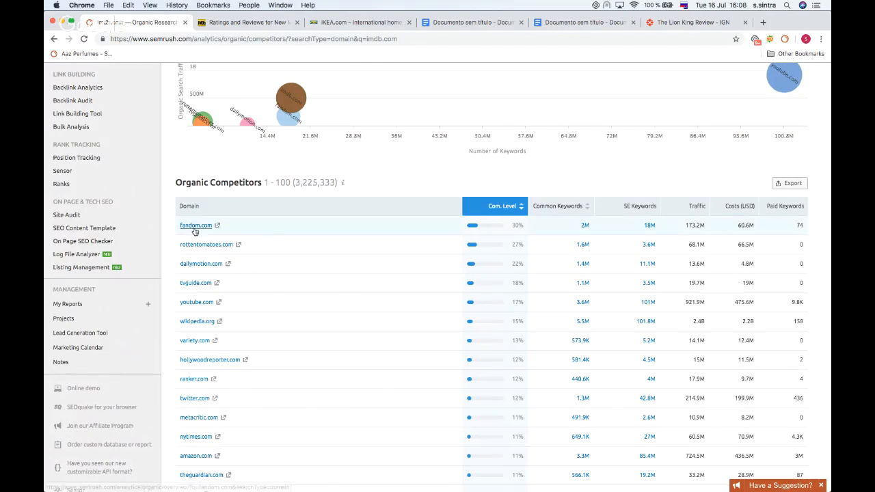
scroll(205, 218, down, 2)
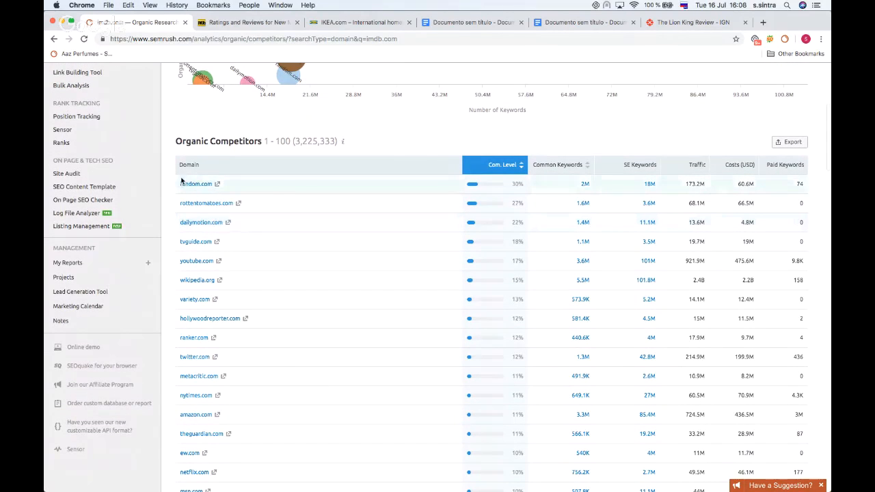
scroll(181, 195, down, 2)
scroll(180, 193, down, 4)
scroll(188, 230, up, 3)
scroll(189, 232, up, 5)
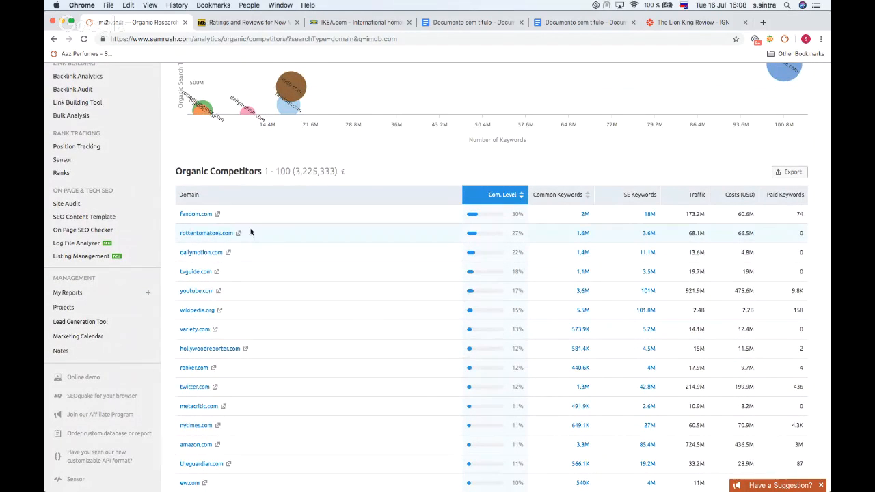
scroll(235, 244, up, 3)
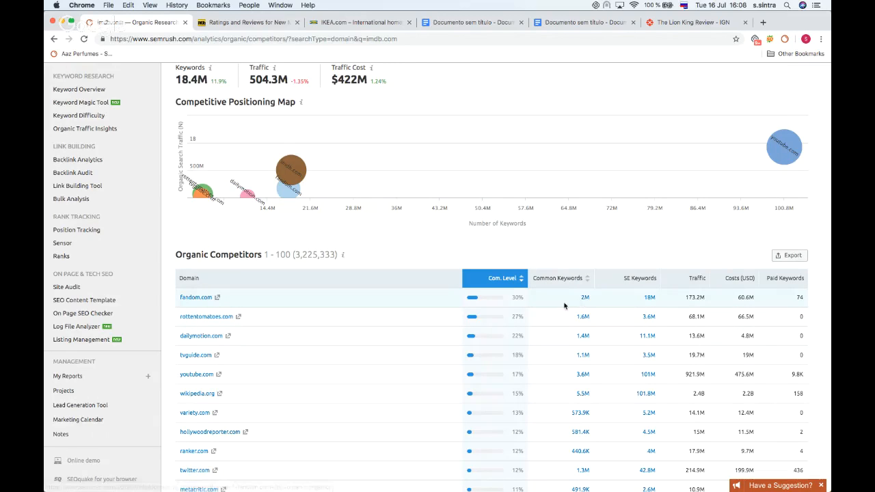
scroll(566, 304, up, 1)
scroll(565, 305, up, 2)
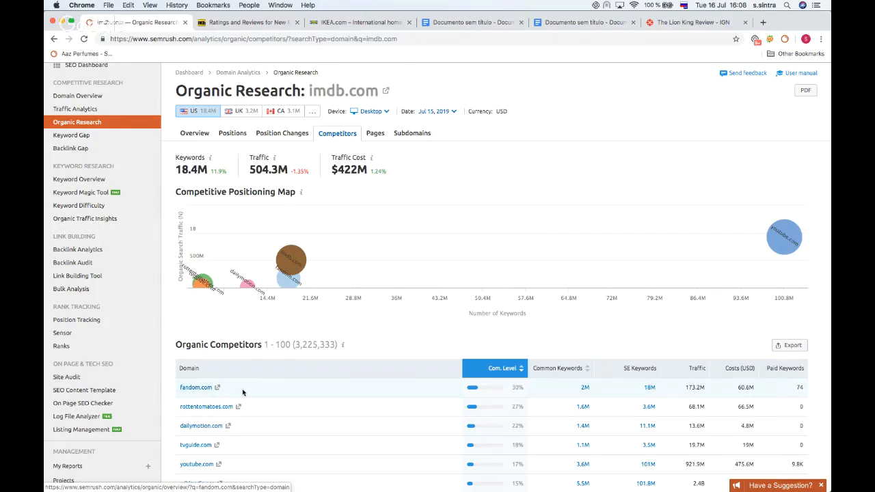
Step: Open the Keyword Gap comparison of common keywords between imdb.com and fandom.com, keeping Organic Keywords
click(586, 388)
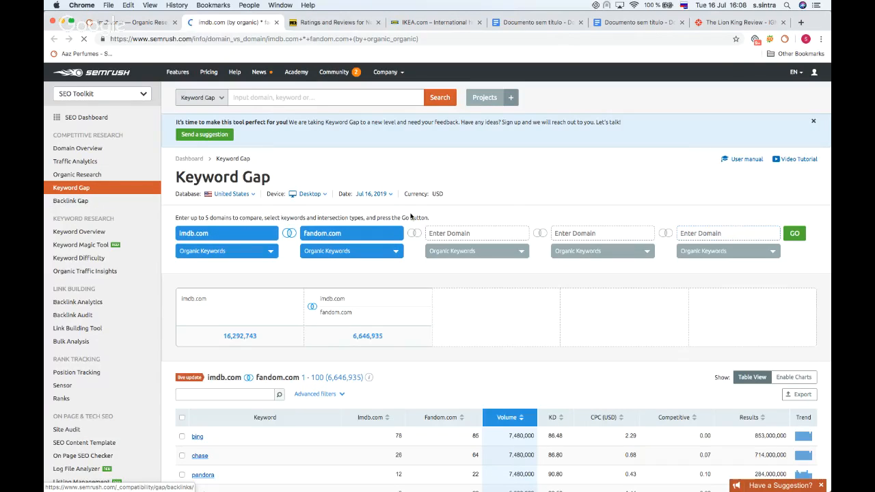
click(217, 251)
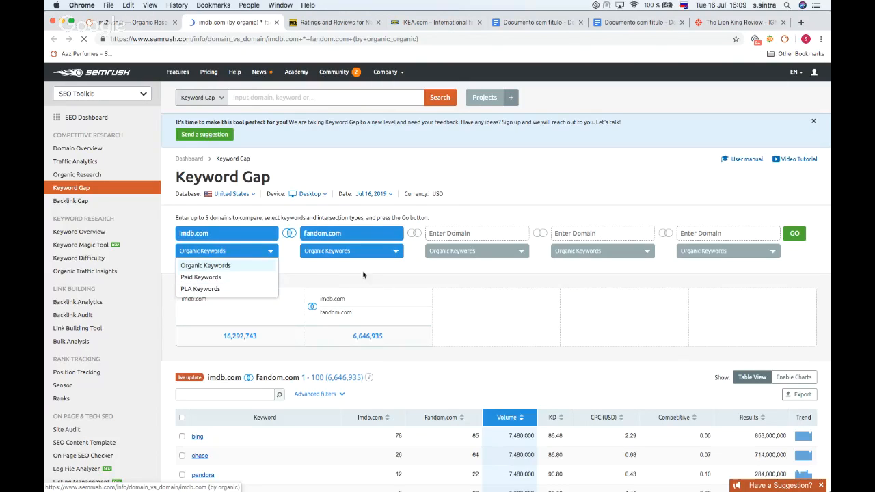
click(264, 264)
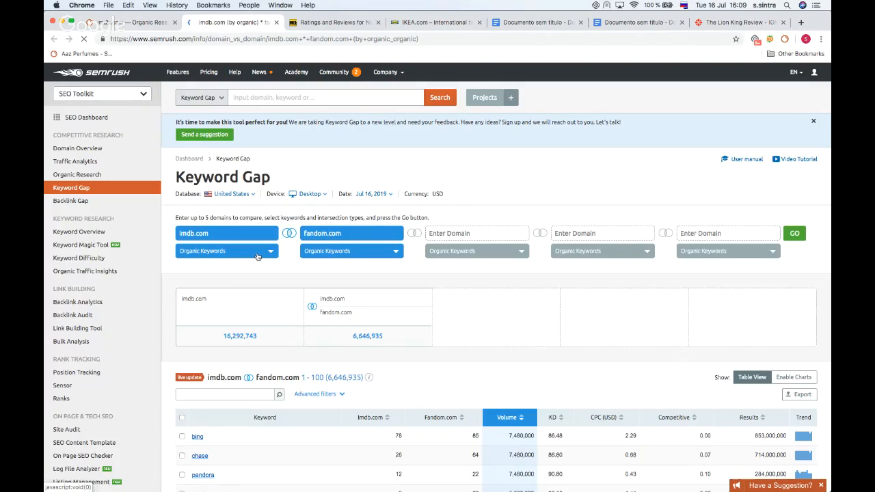
Step: Replace the first domain in the Keyword Gap with fandom.com
drag(345, 233, 302, 236)
key(ctrl+c)
click(218, 233)
key(BackSpace)
key(BackSpace)
key(BackSpace)
key(BackSpace)
key(BackSpace)
key(BackSpace)
key(BackSpace)
key(BackSpace)
key(ctrl+v)
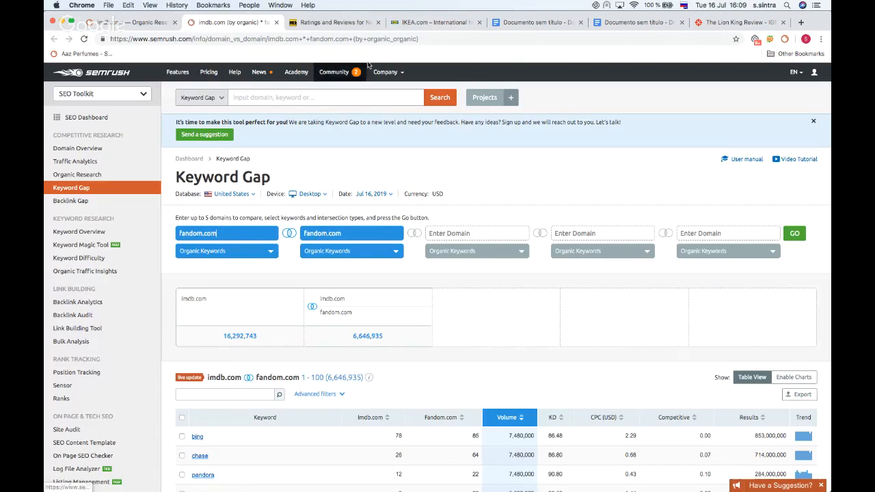
Step: Copy imdb.com from the IMDb tab's address and paste it as the second Keyword Gap domain
click(351, 24)
drag(200, 38, 150, 39)
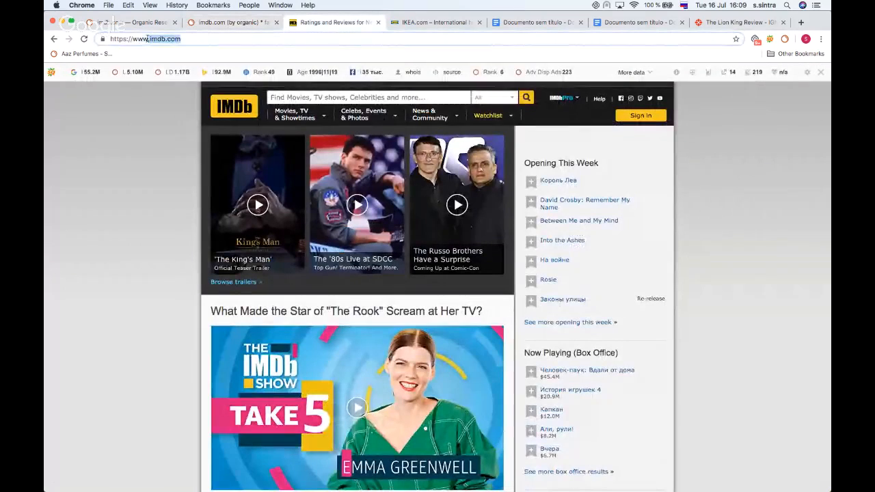
click(139, 23)
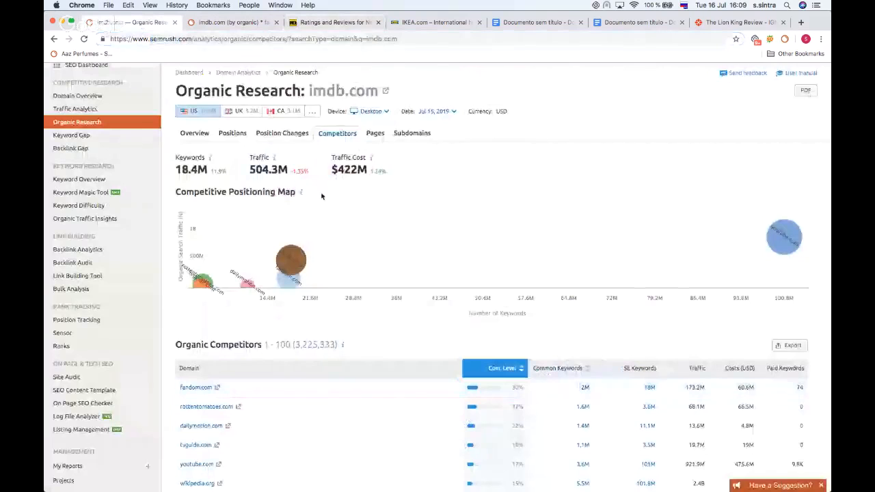
click(231, 23)
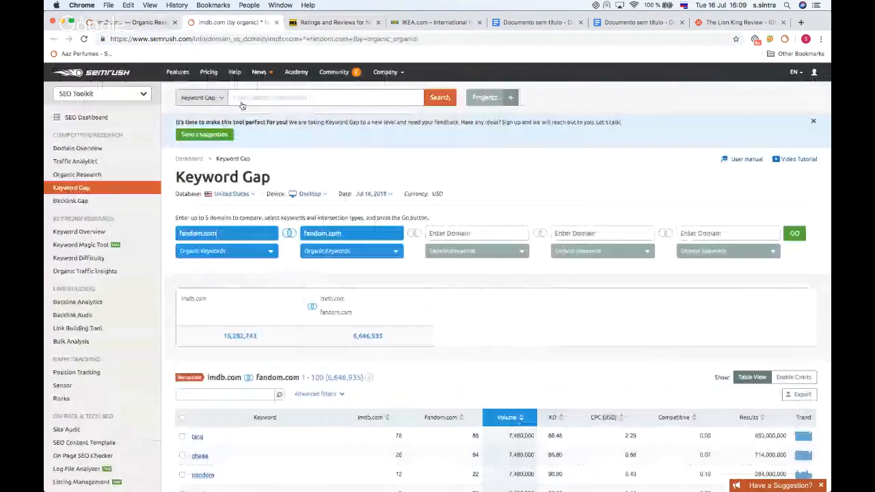
double_click(324, 232)
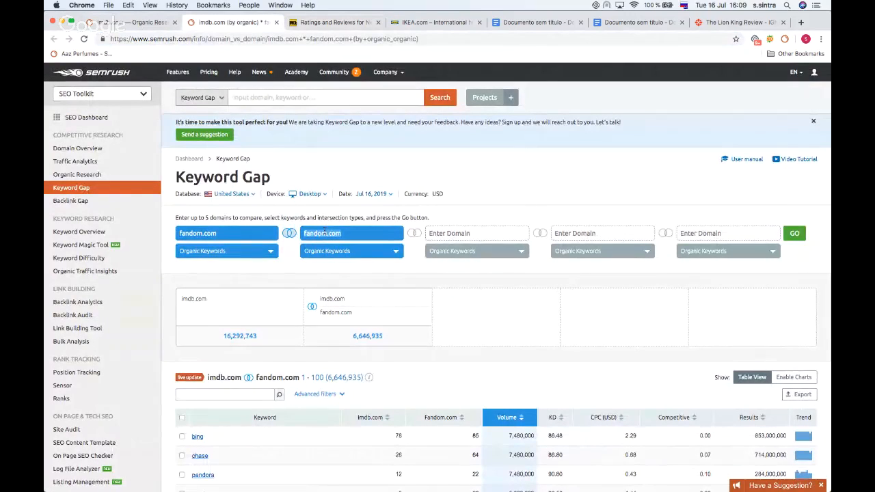
key(super+v)
Step: Set the intersection to keywords unique to the first domain and run the comparison
click(288, 234)
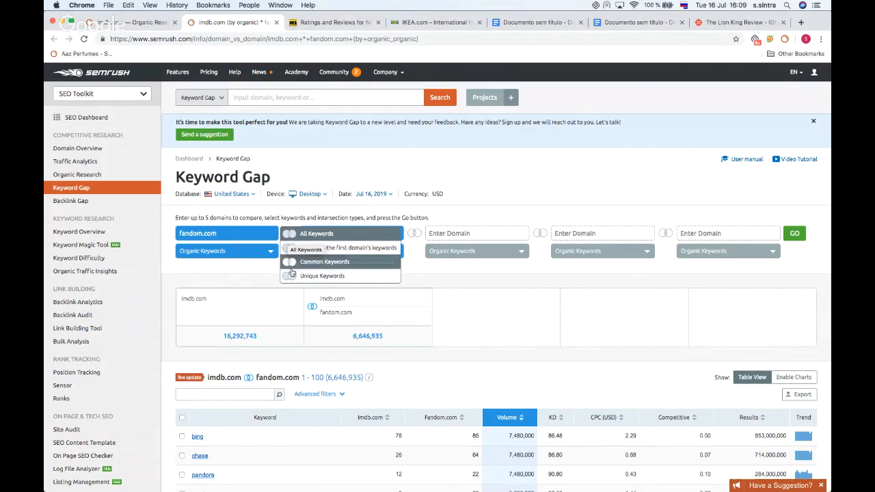
click(326, 235)
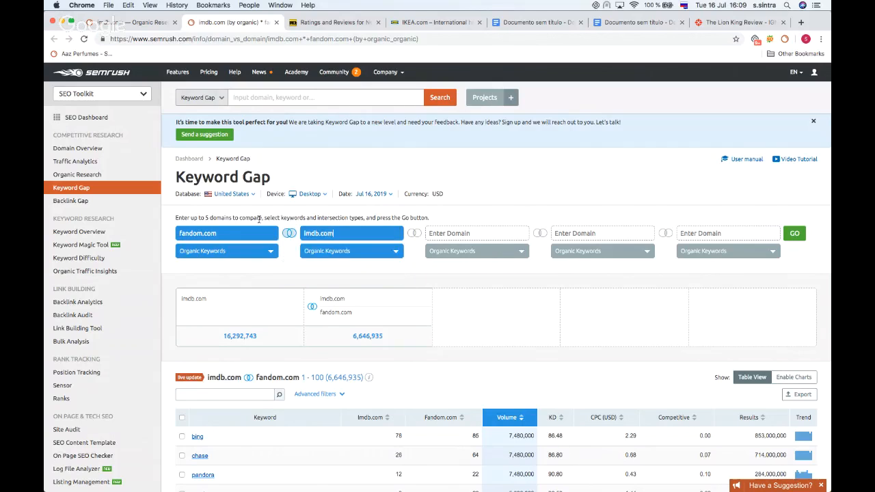
click(289, 233)
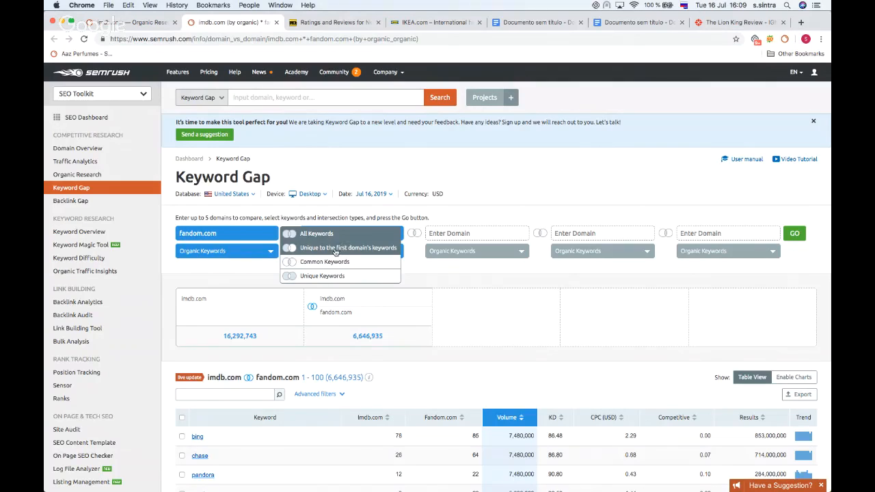
click(335, 251)
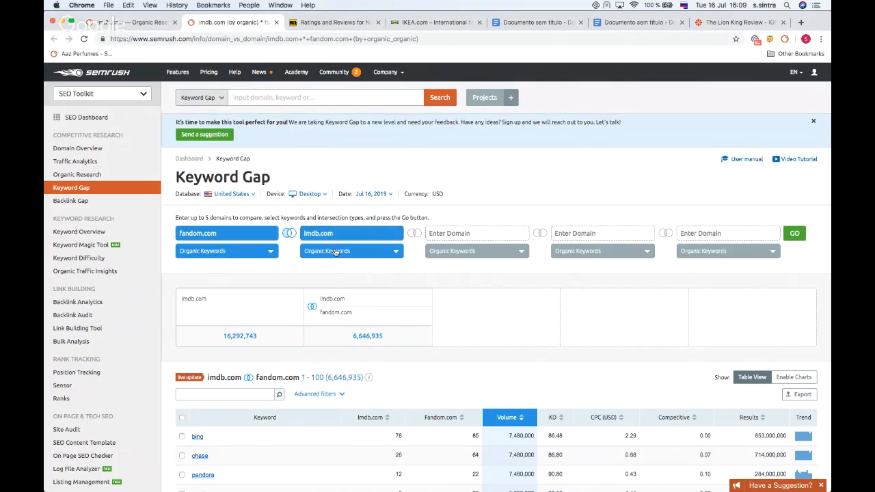
click(265, 253)
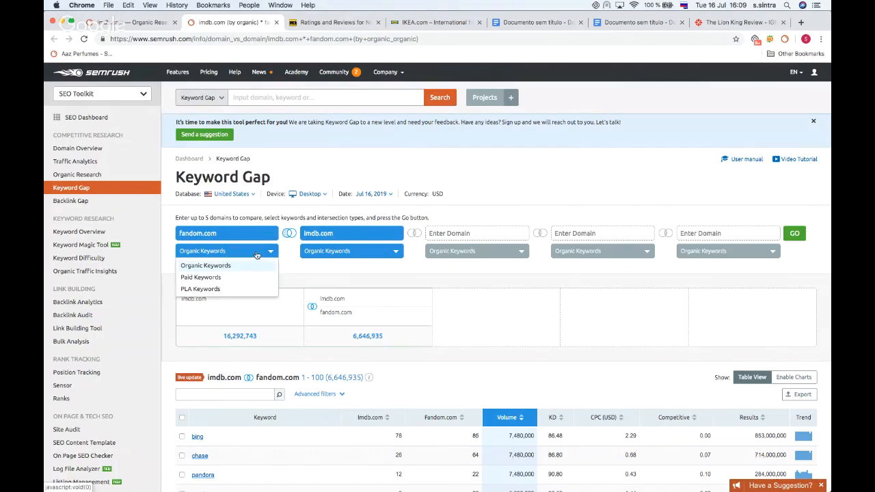
click(316, 274)
scroll(505, 262, down, 1)
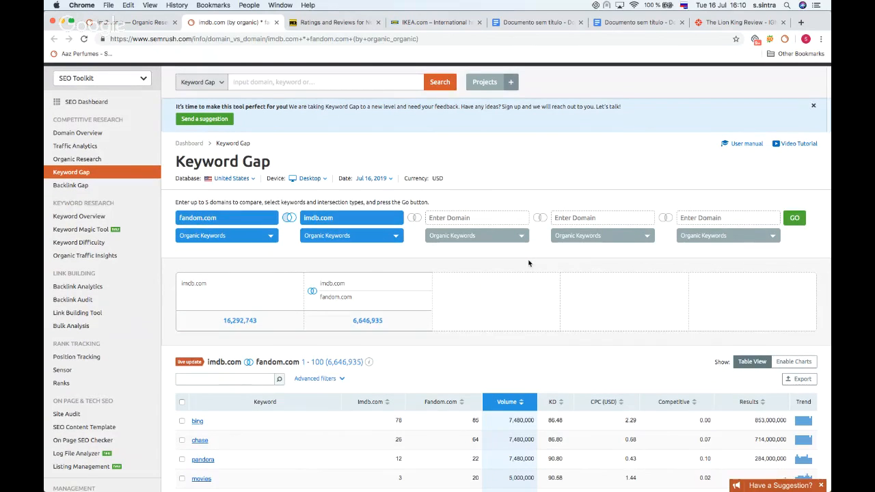
click(796, 221)
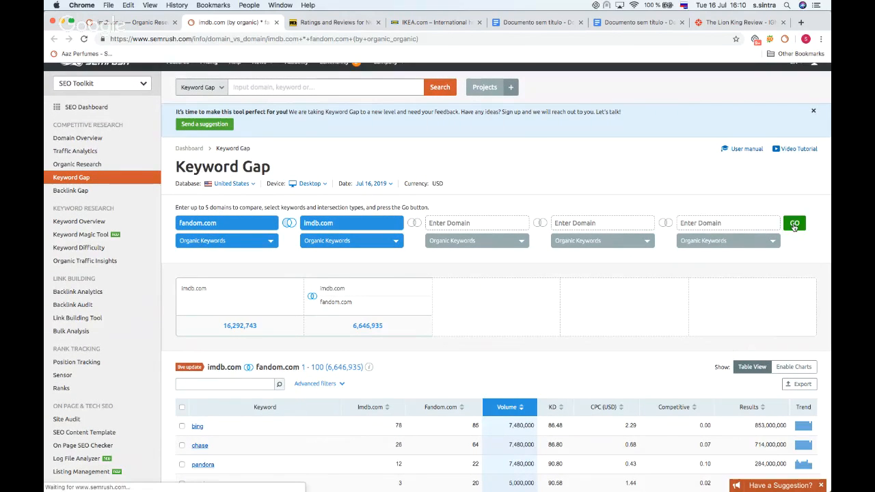
Step: Scroll through the keywords that fandom.com ranks for but imdb.com does not
scroll(338, 198, down, 4)
scroll(338, 197, down, 1)
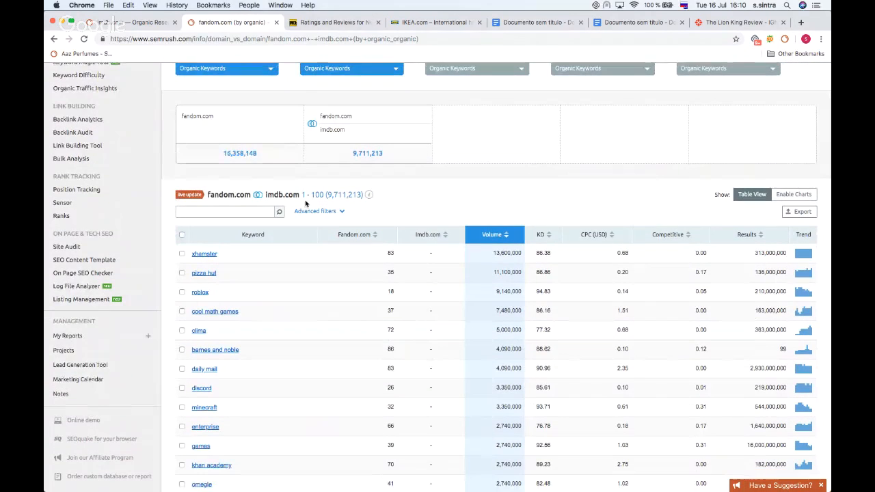
scroll(360, 218, down, 1)
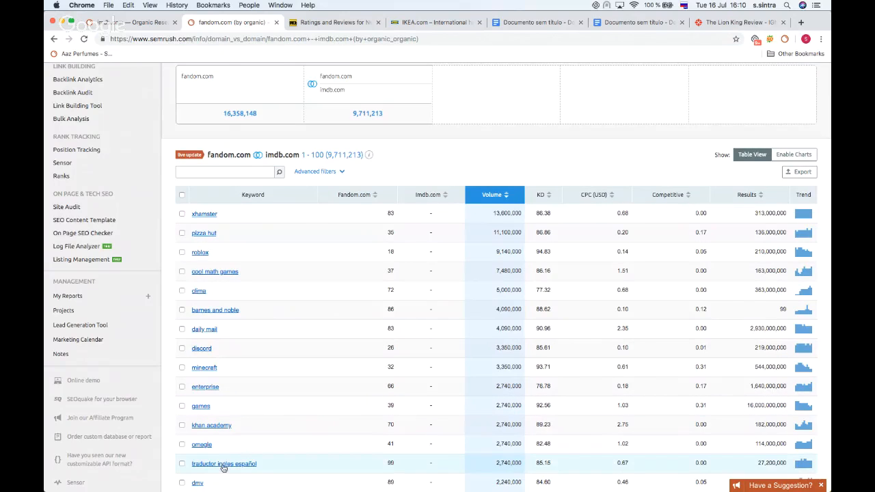
scroll(223, 467, up, 4)
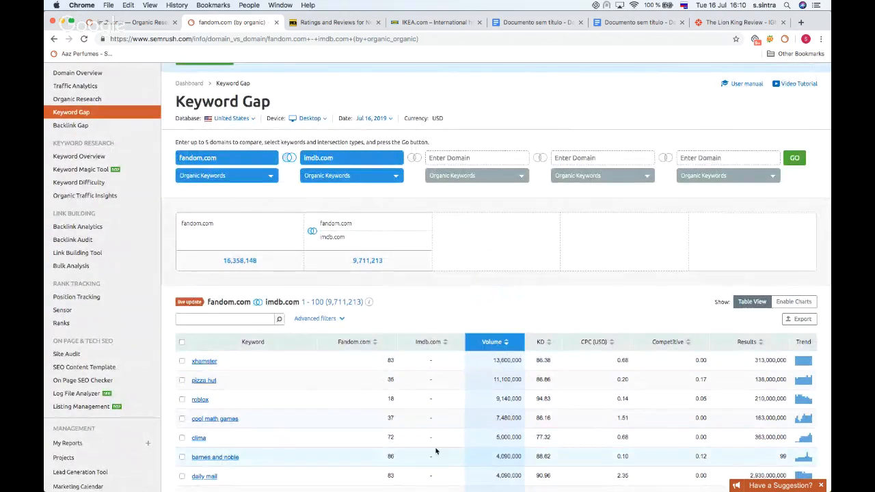
Step: Open the advanced filters and set a keyword difficulty filter to less than 60
scroll(451, 301, down, 3)
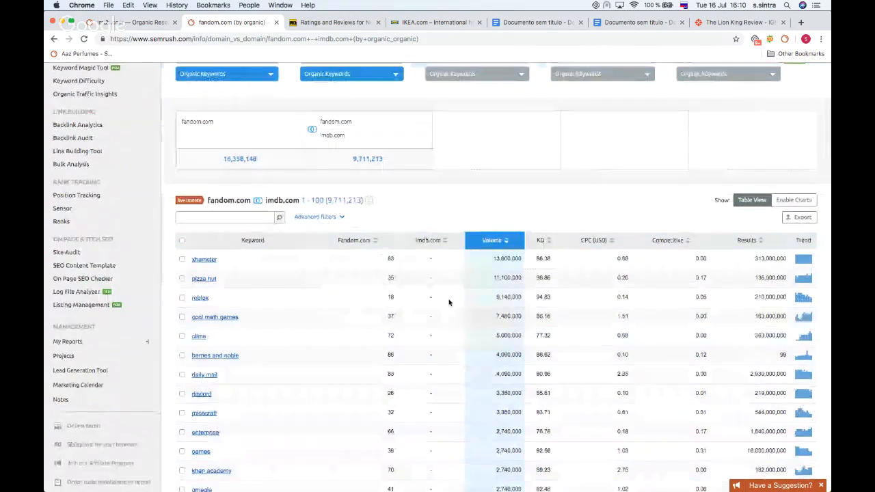
click(314, 218)
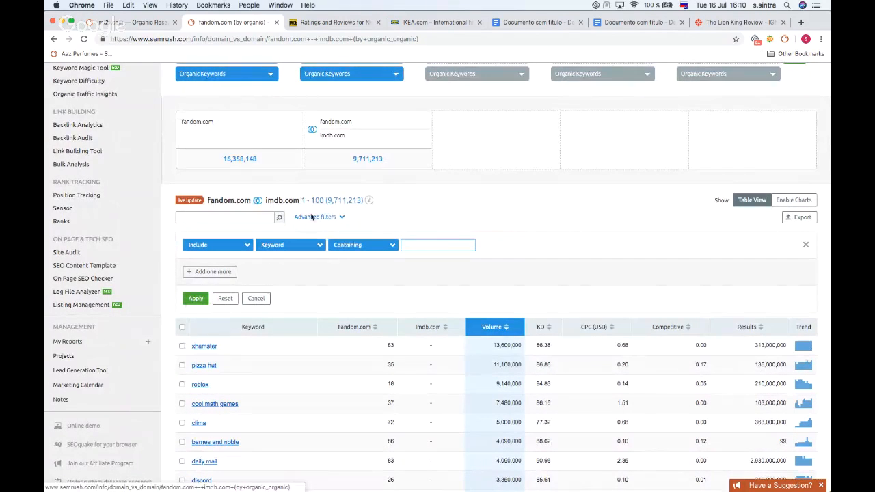
click(305, 250)
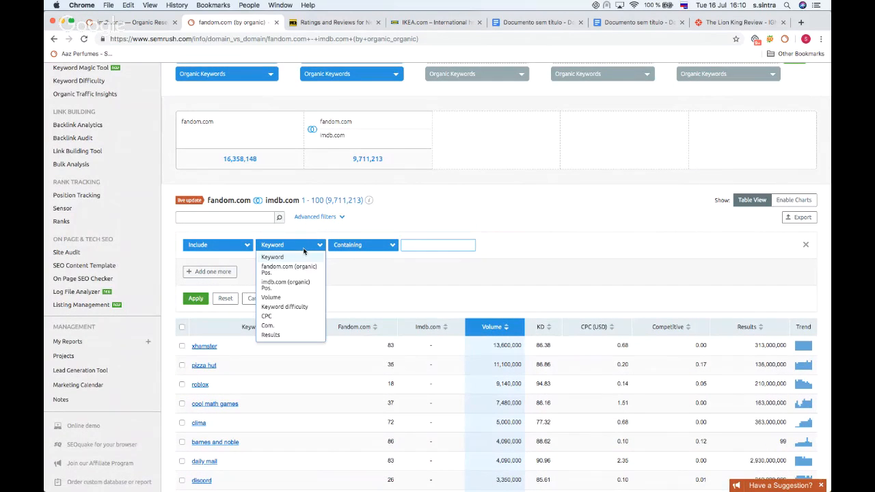
click(286, 307)
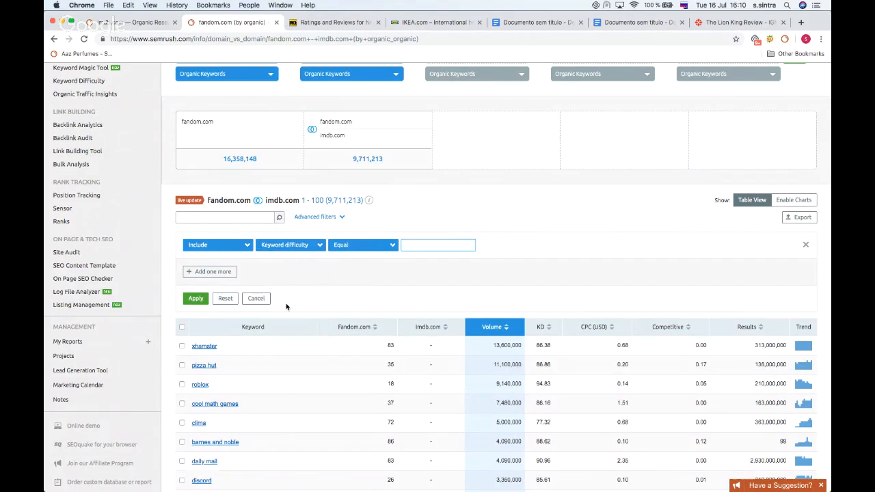
click(376, 247)
click(372, 276)
Step: Add a second filter for volume less than 1000 and apply both filters to the keyword list
click(229, 271)
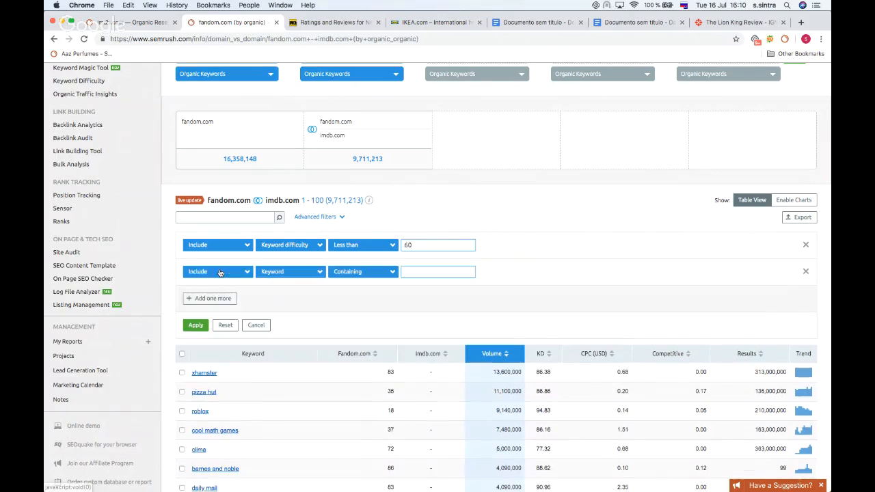
click(295, 273)
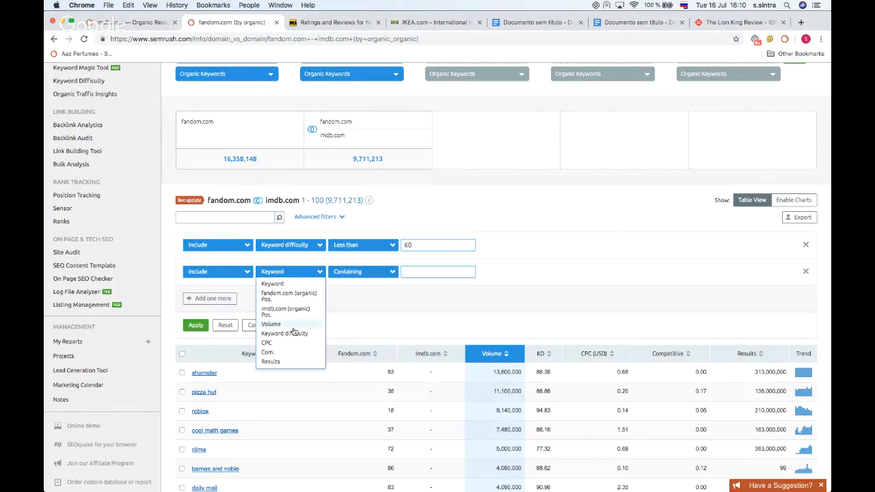
click(287, 324)
click(369, 272)
click(365, 303)
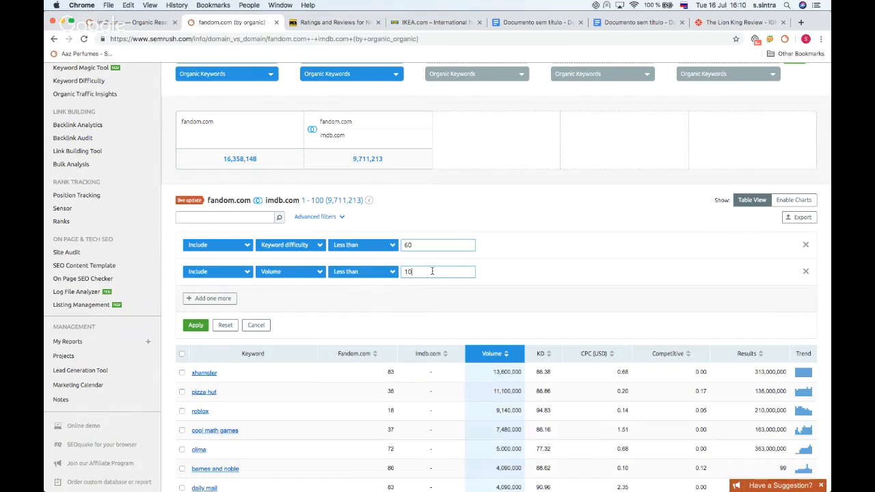
click(196, 326)
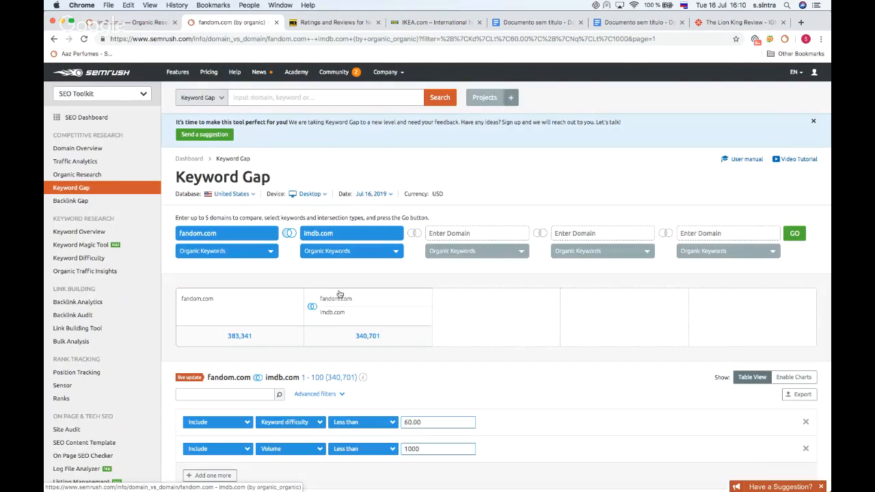
scroll(340, 294, down, 10)
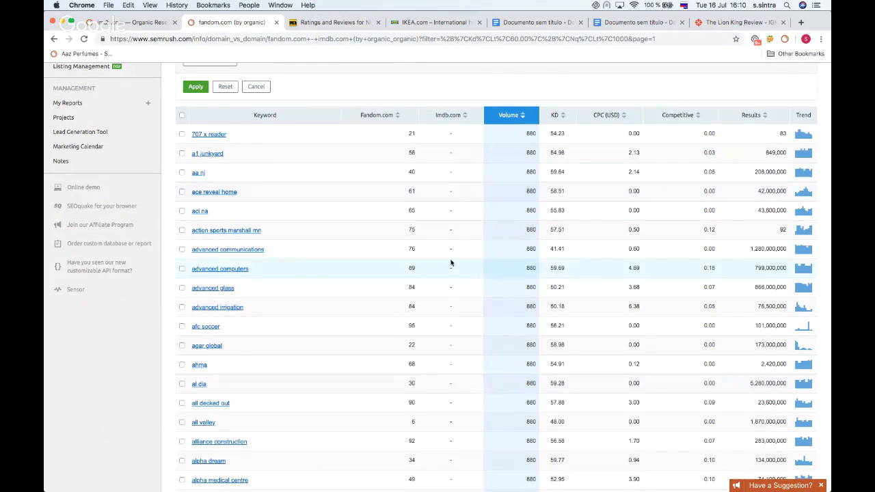
scroll(375, 292, up, 5)
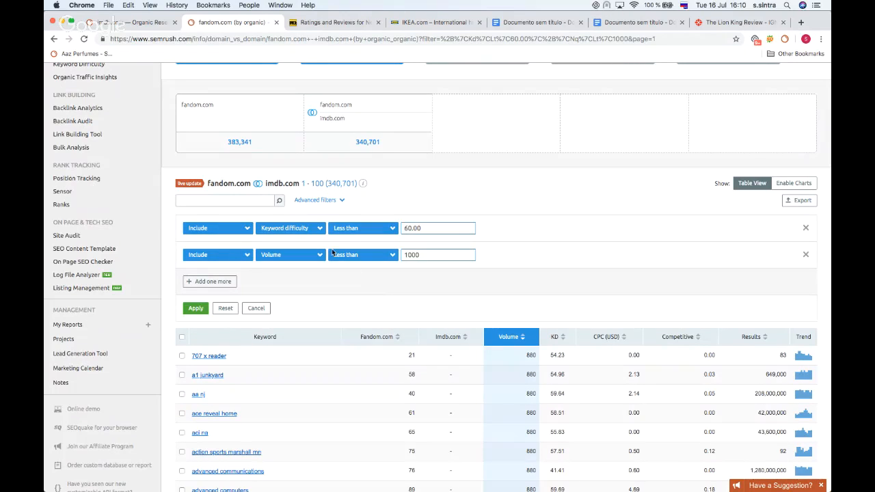
scroll(423, 243, down, 2)
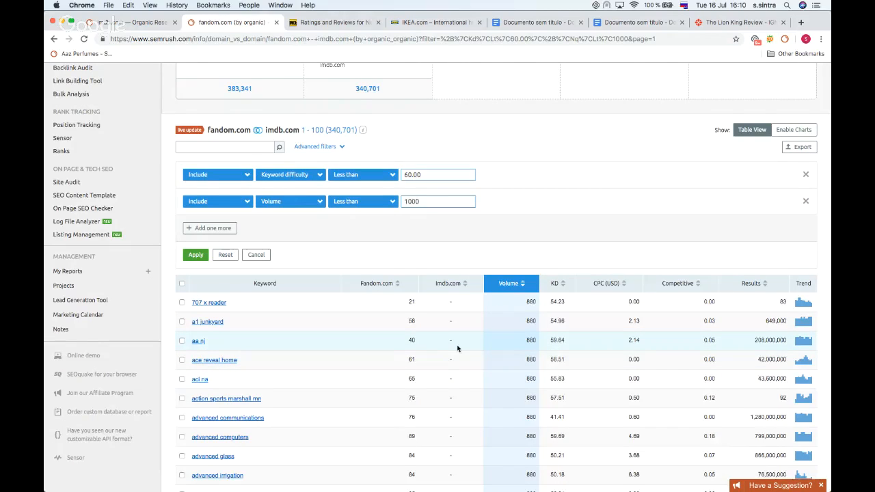
scroll(458, 348, up, 6)
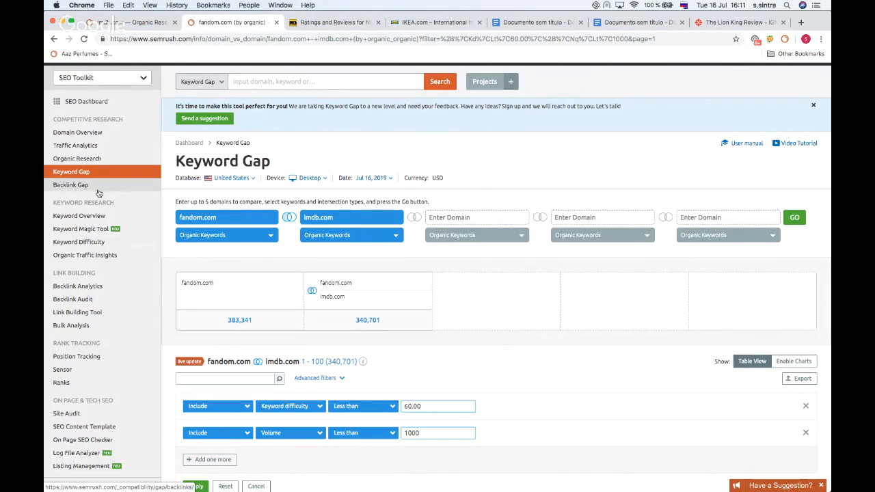
Step: Open Backlink Gap and paste imdb.com, copied from the IMDb tab's address, as the first domain
click(65, 190)
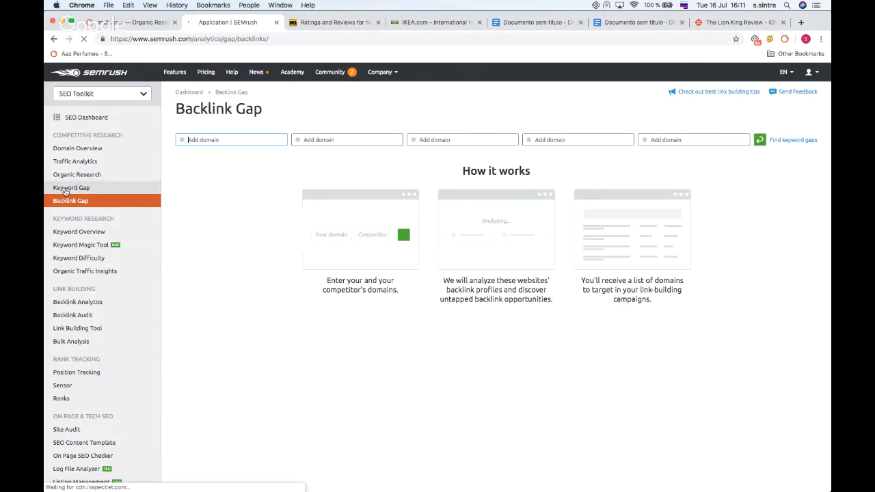
click(208, 139)
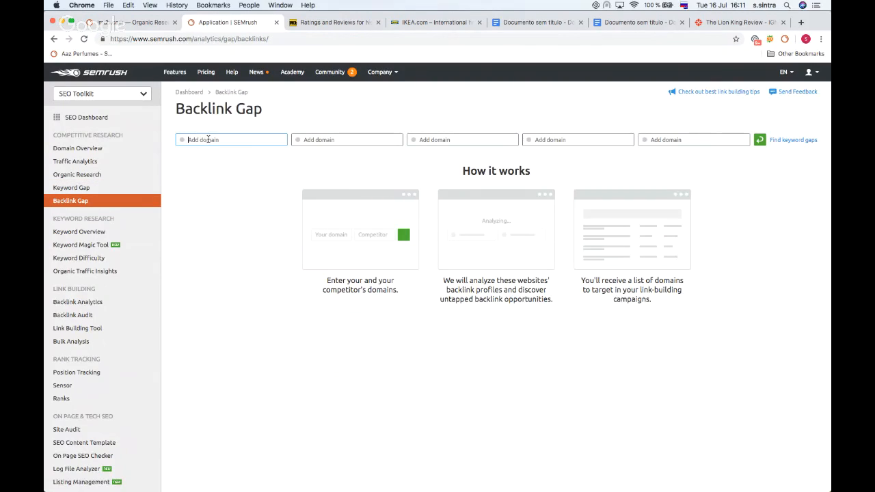
click(322, 21)
drag(180, 39, 150, 39)
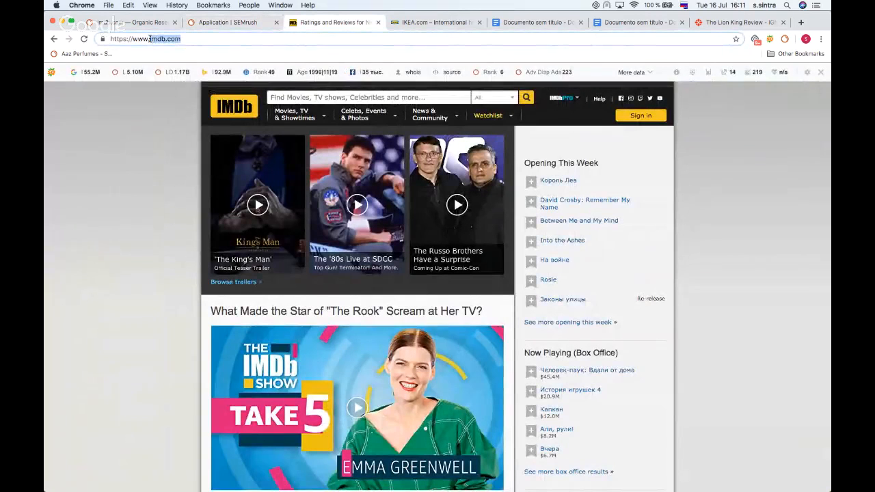
text(x)
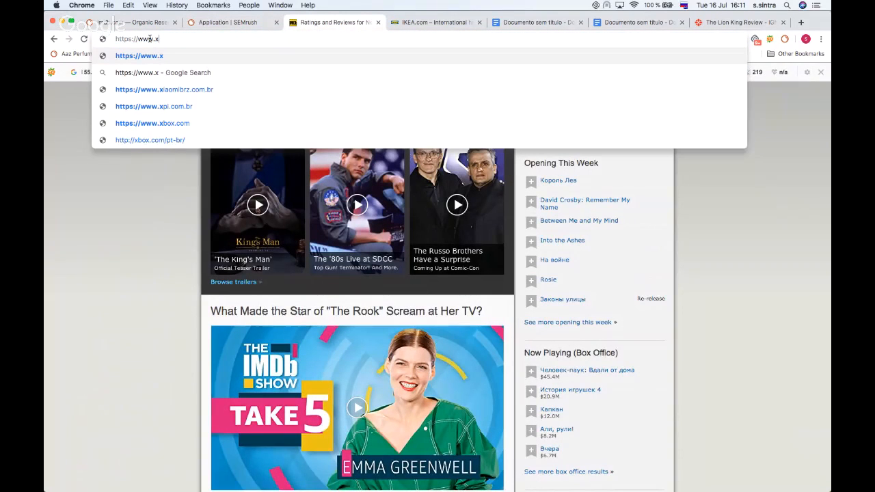
key(super+z)
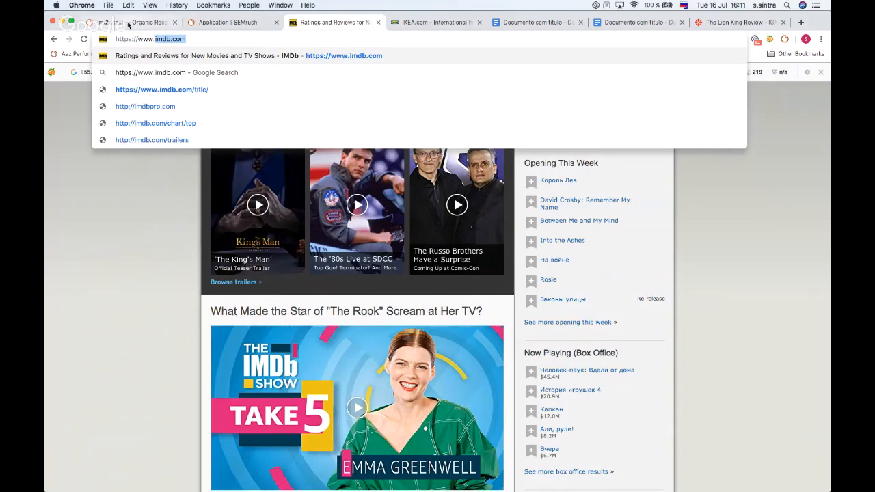
click(128, 24)
click(229, 22)
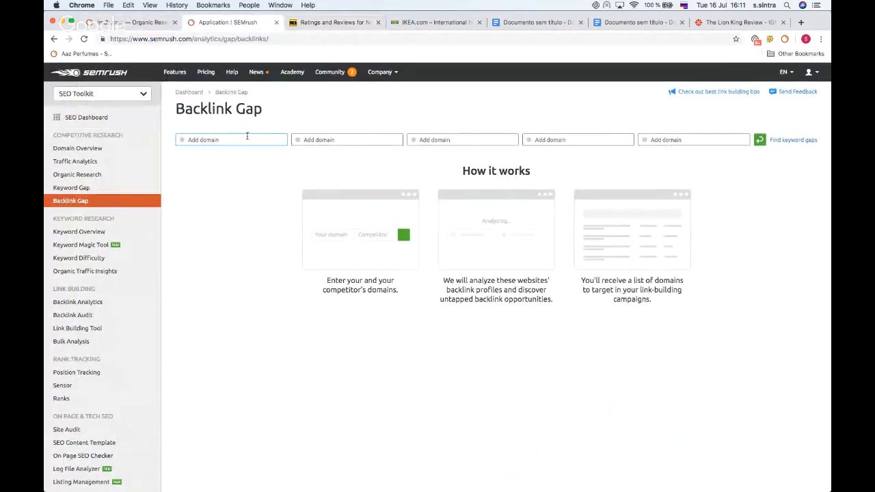
Step: Add nytimes.com as the competitor domain and run the backlink gap comparison
click(344, 141)
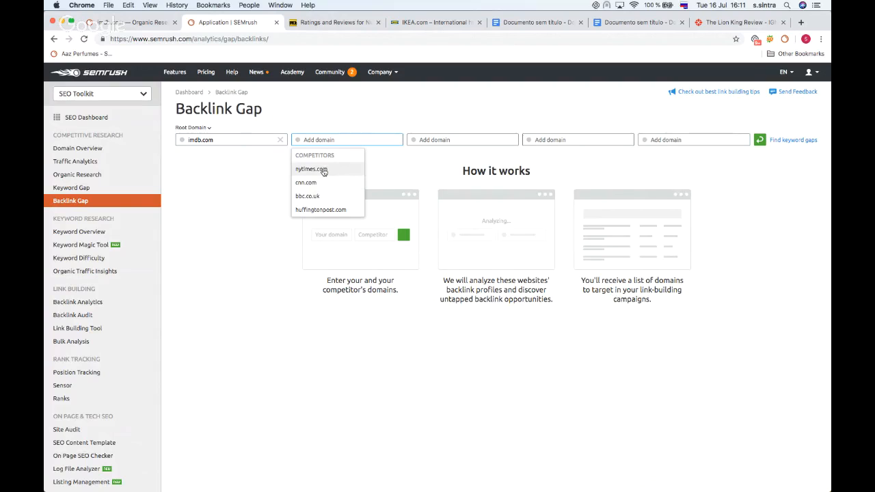
click(323, 170)
click(762, 141)
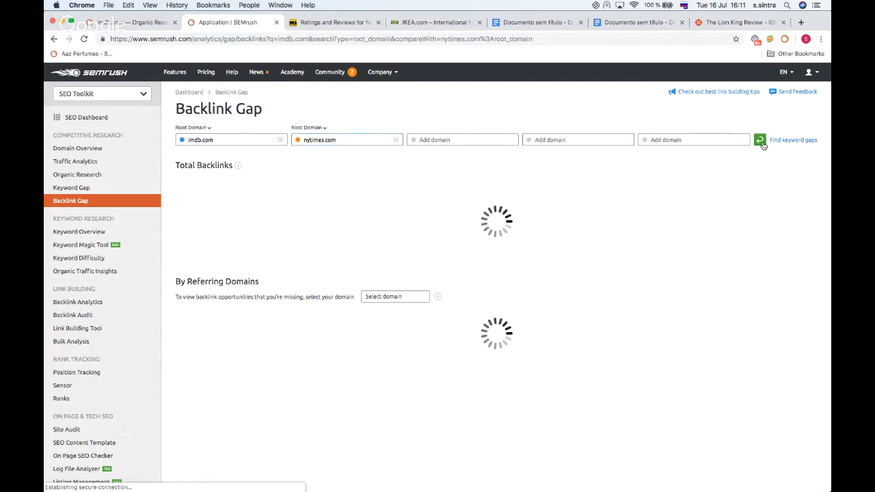
Step: Filter the referring domains to show backlink opportunities missing for imdb.com
scroll(503, 121, down, 1)
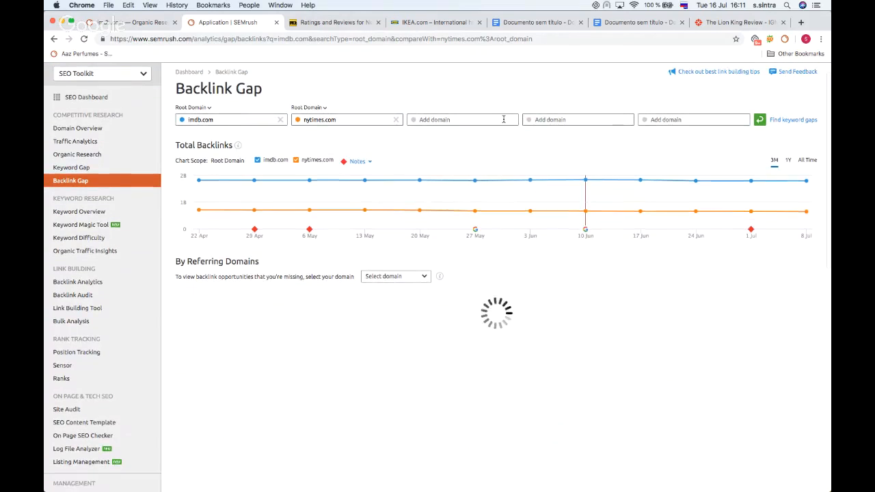
scroll(504, 119, down, 2)
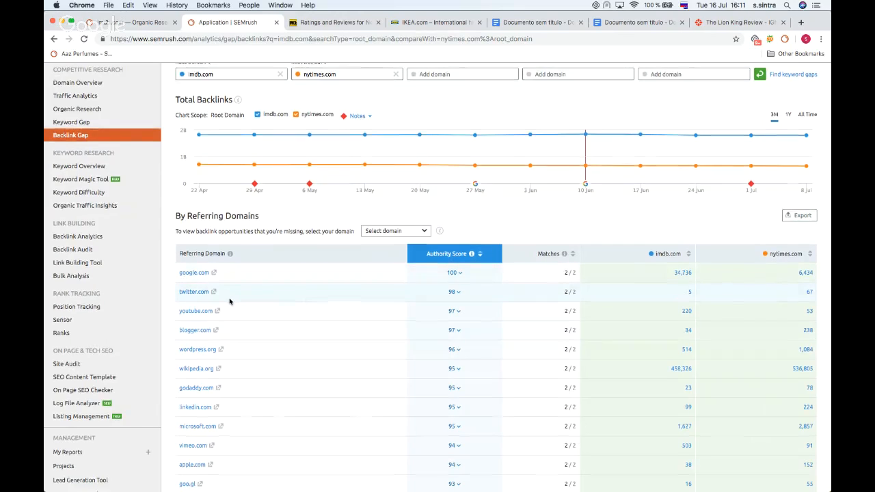
scroll(230, 299, down, 4)
scroll(230, 299, up, 3)
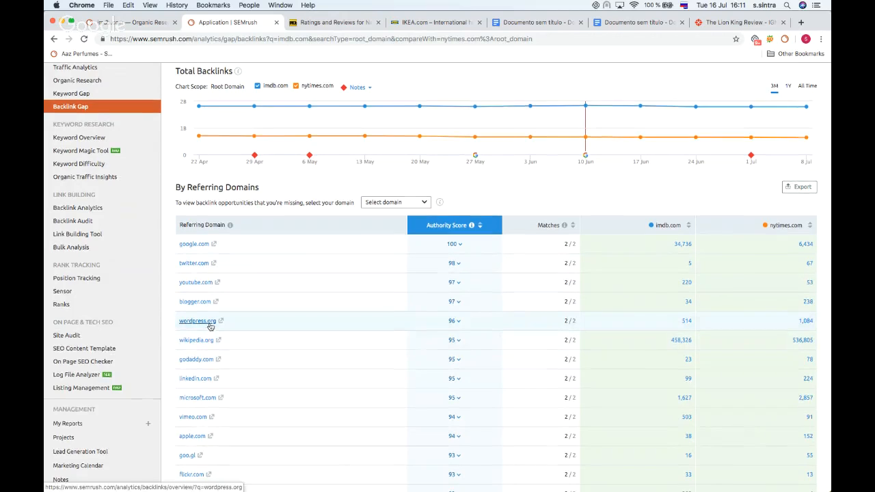
scroll(205, 321, down, 1)
click(409, 185)
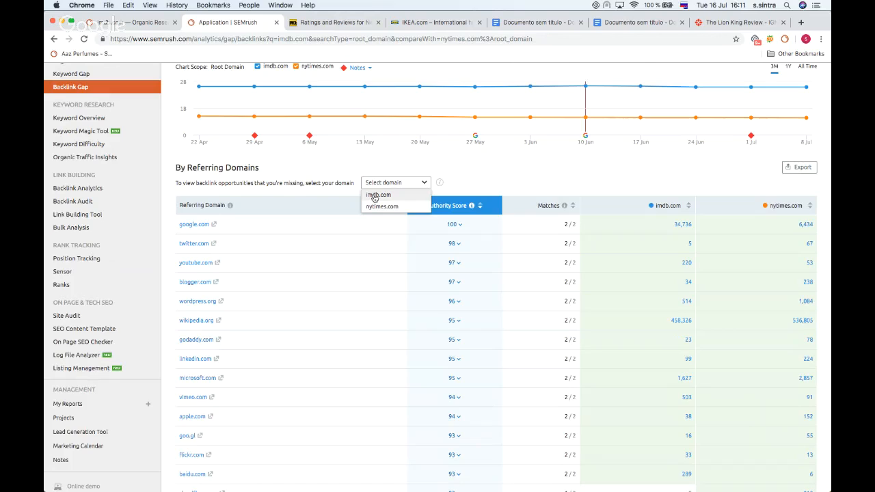
click(374, 196)
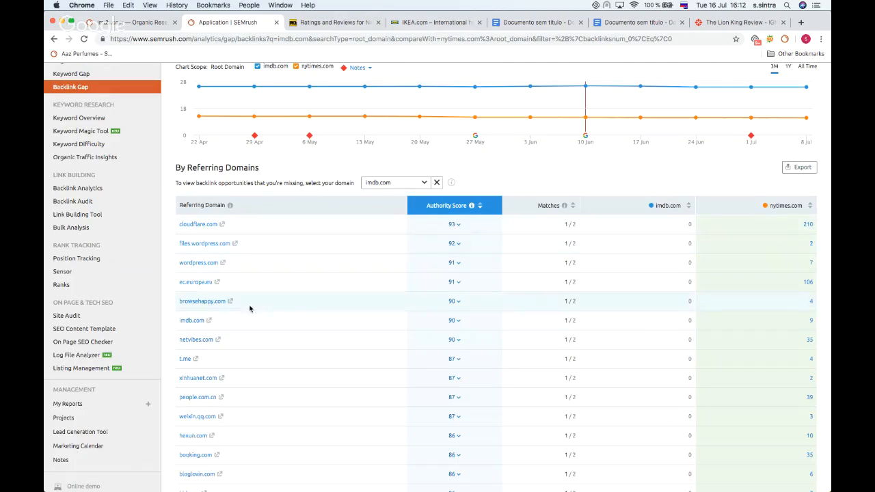
Step: Browse the referring domains imdb.com lacks and inspect the Authority Score breakdown of cloudflare.com
scroll(205, 273, down, 5)
scroll(210, 244, up, 4)
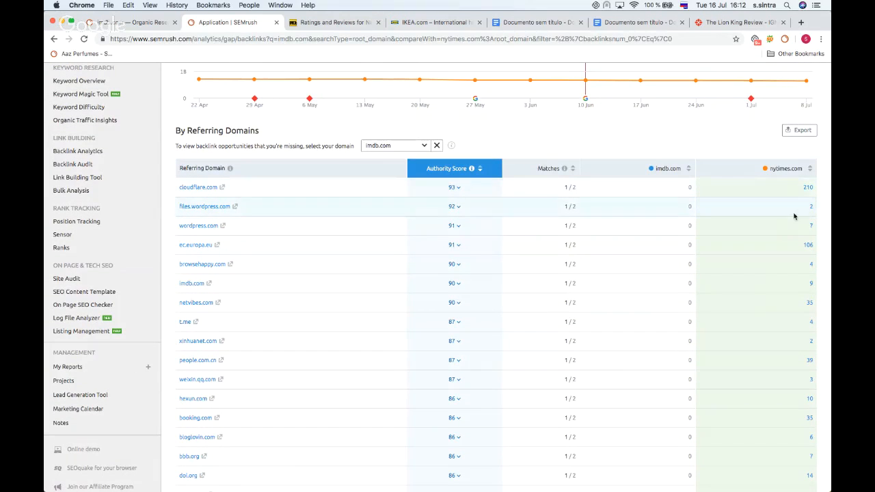
scroll(787, 213, down, 3)
scroll(787, 216, down, 6)
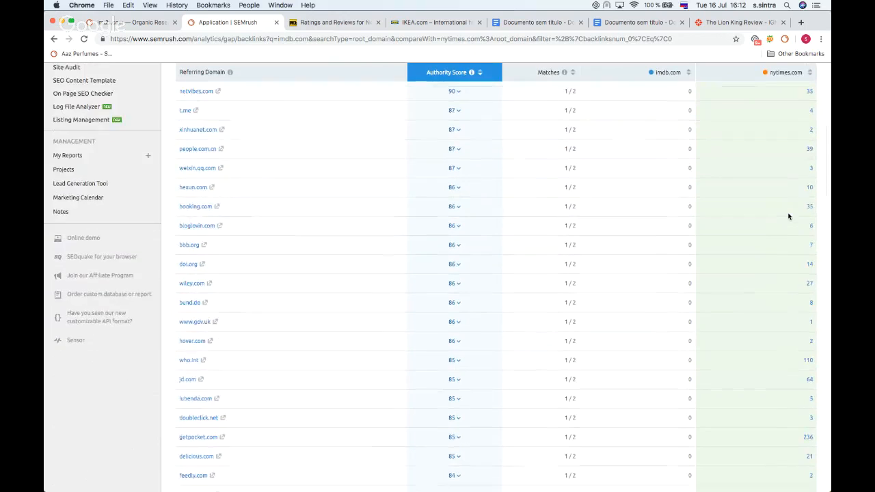
scroll(789, 215, up, 10)
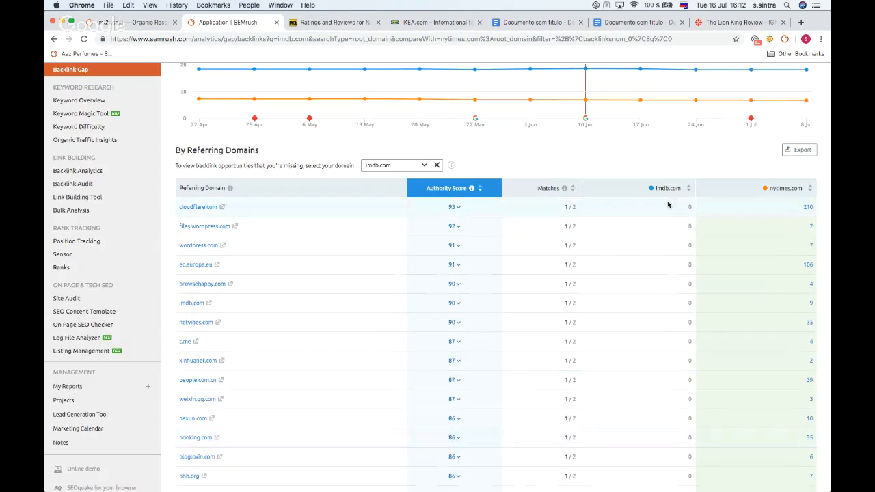
scroll(670, 404, down, 6)
scroll(669, 404, up, 10)
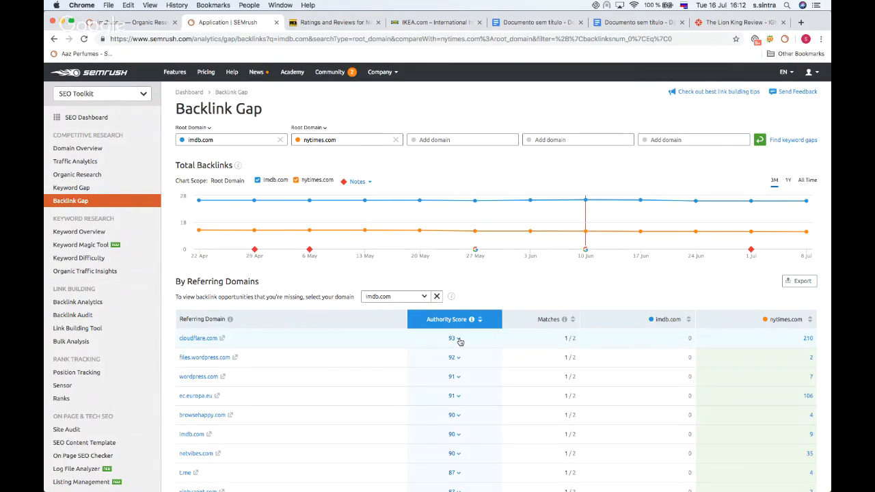
click(459, 340)
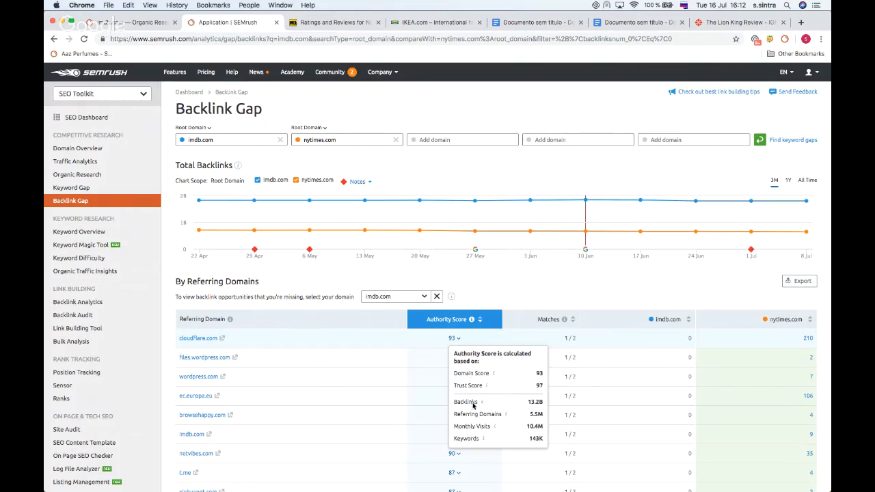
click(480, 266)
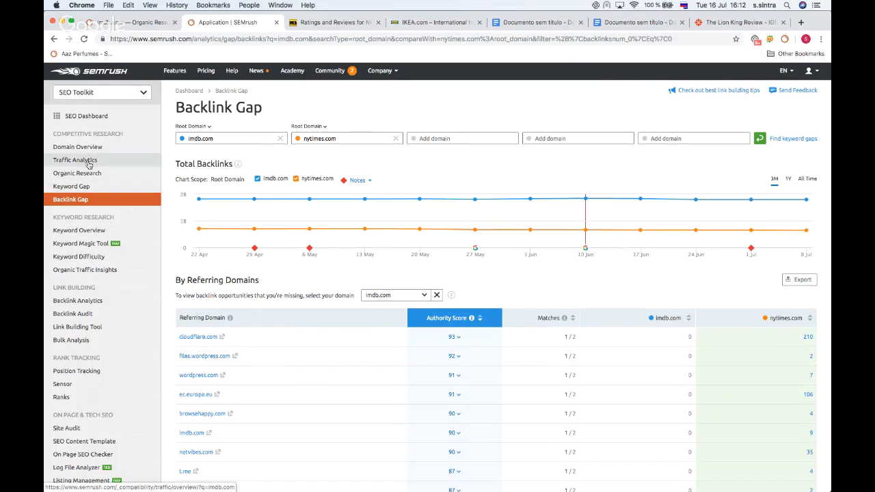
Step: Open the Keyword Magic Tool and replace the prefilled domain with the seed keyword movie
scroll(89, 166, down, 1)
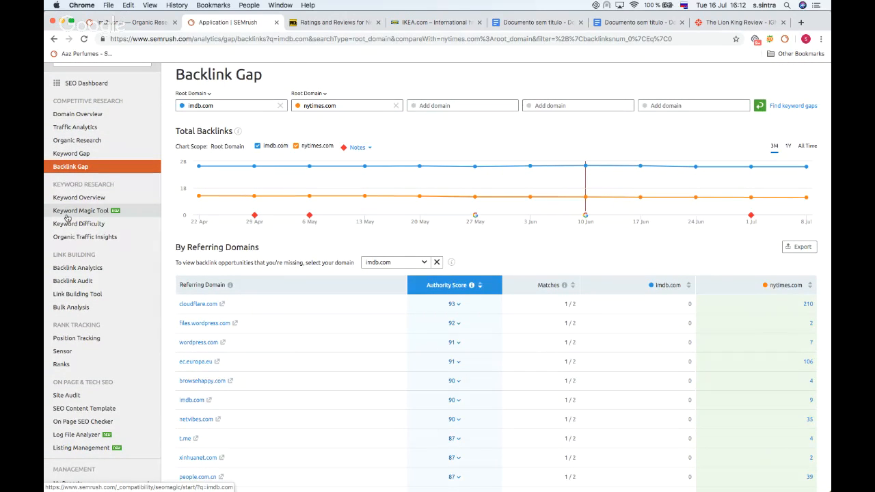
drag(67, 218, 69, 218)
click(84, 215)
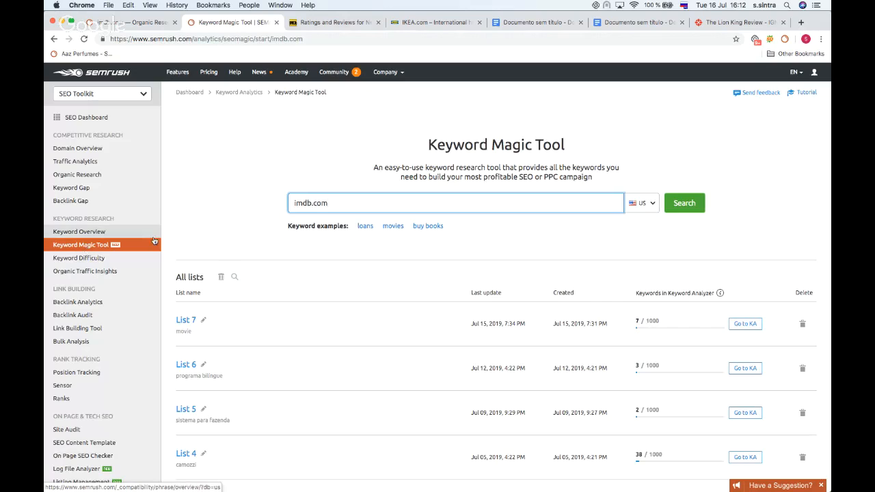
double_click(360, 200)
key(BackSpace)
key(BackSpace)
key(BackSpace)
key(BackSpace)
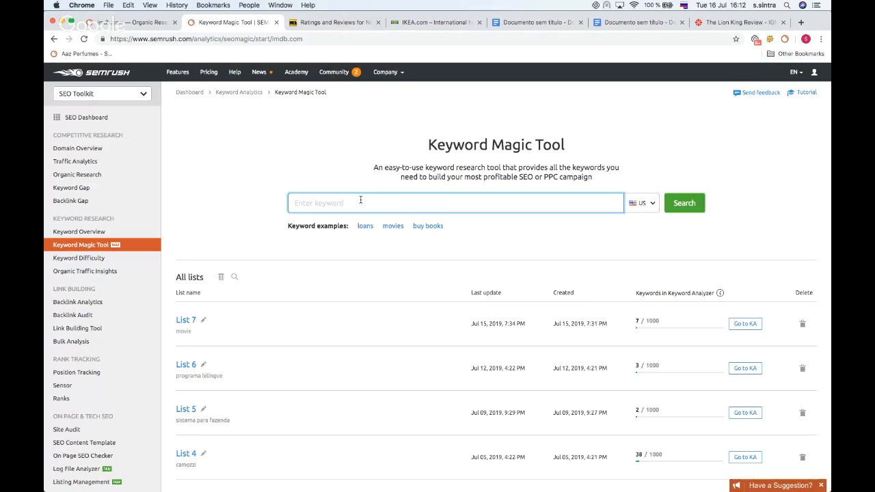
text(ьш)
key(BackSpace)
key(BackSpace)
key(BackSpace)
key(BackSpace)
text(movi)
click(652, 205)
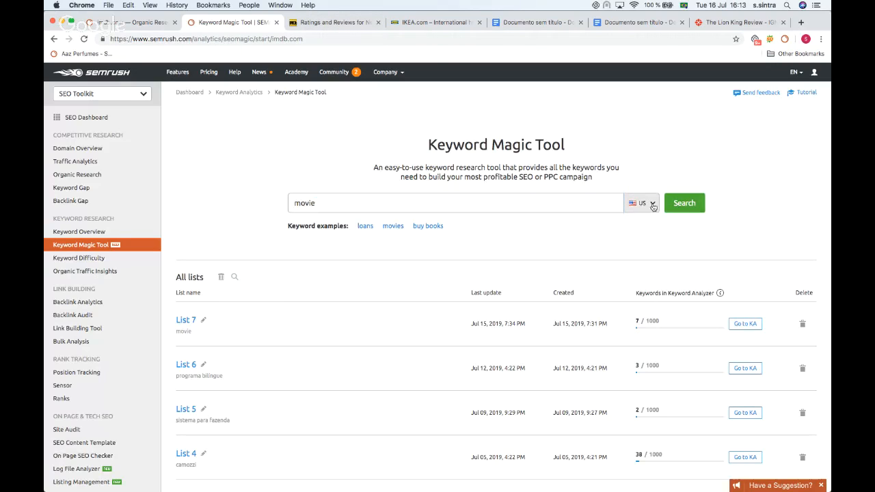
Step: Search the Keyword Magic Tool for movie in the US database and browse the resulting keyword ideas
click(647, 246)
click(684, 204)
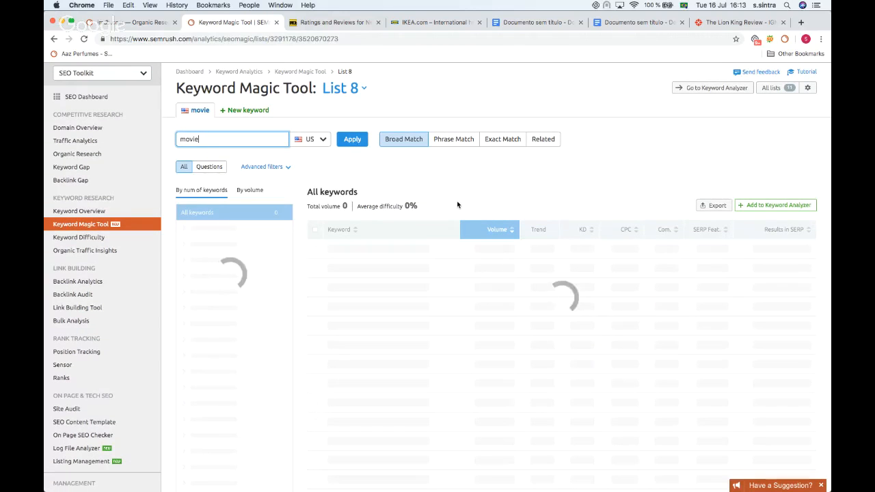
scroll(457, 205, down, 1)
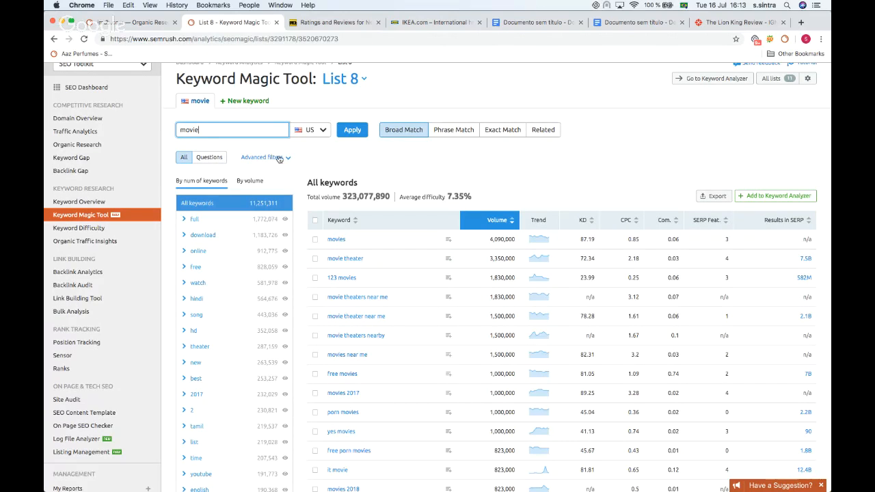
scroll(354, 191, down, 3)
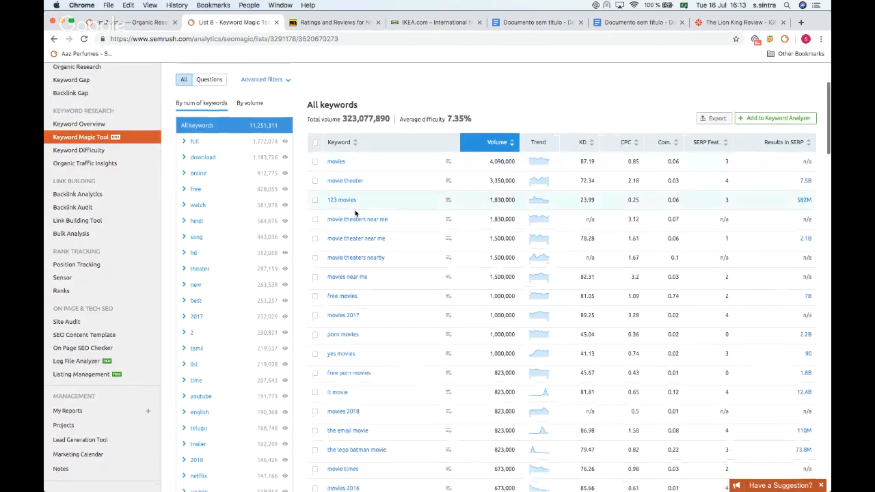
scroll(345, 185, down, 10)
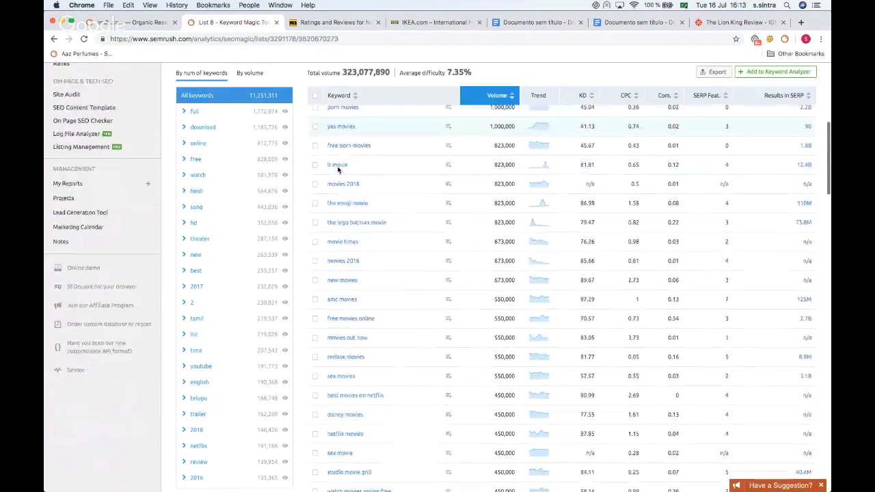
scroll(337, 170, down, 8)
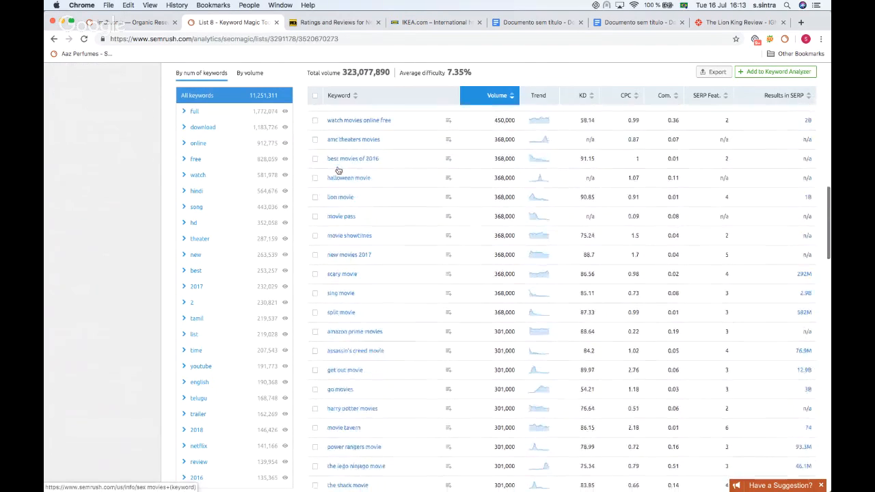
scroll(339, 205, up, 15)
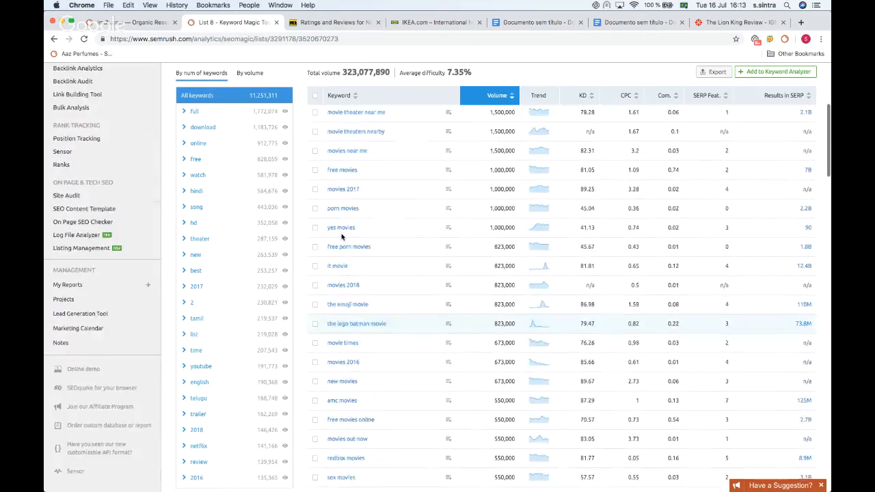
scroll(342, 237, up, 5)
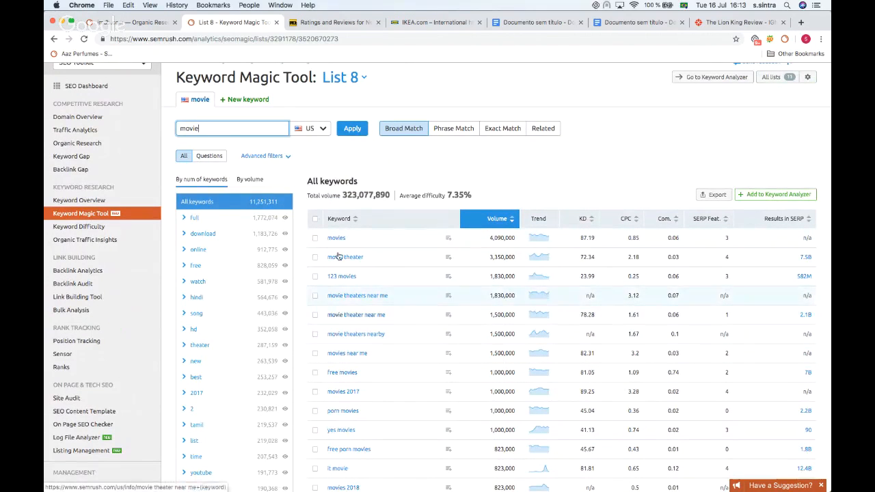
scroll(340, 273, down, 1)
scroll(396, 219, up, 3)
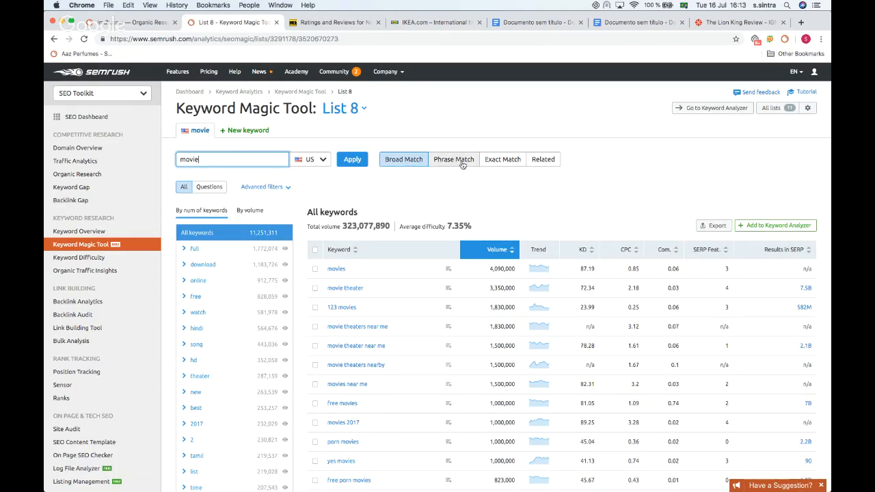
Step: Switch to Exact Match and add movie theater, movie theaters near me and movie theater near me to the Keyword Analyzer
click(538, 163)
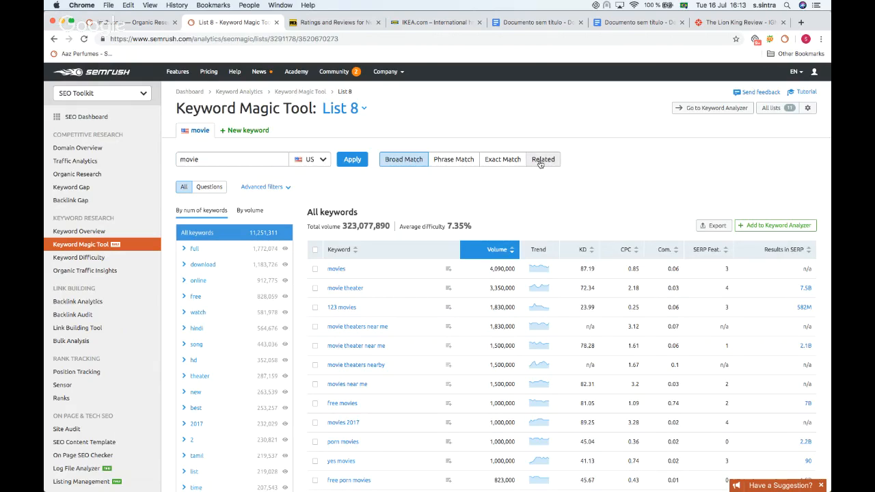
click(498, 163)
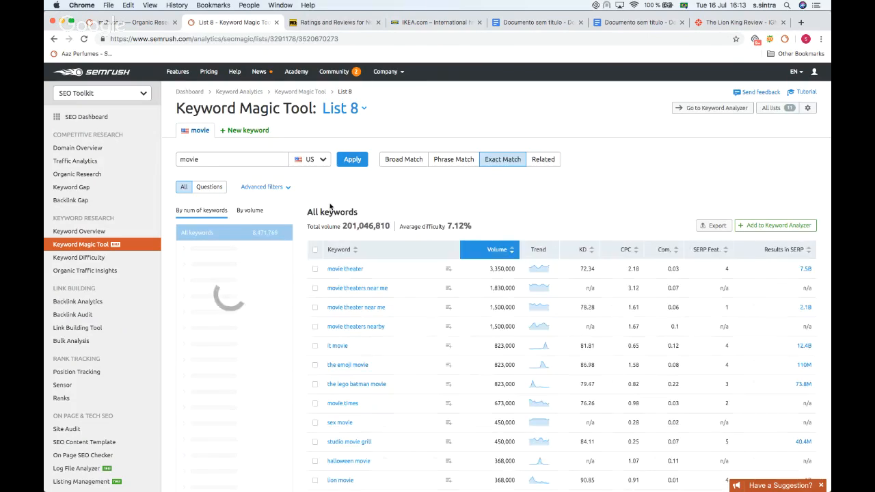
click(315, 269)
click(315, 289)
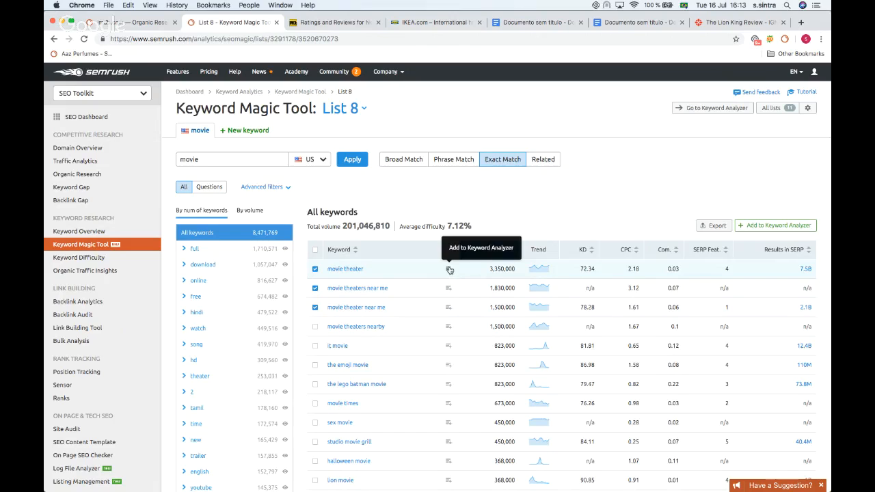
click(786, 228)
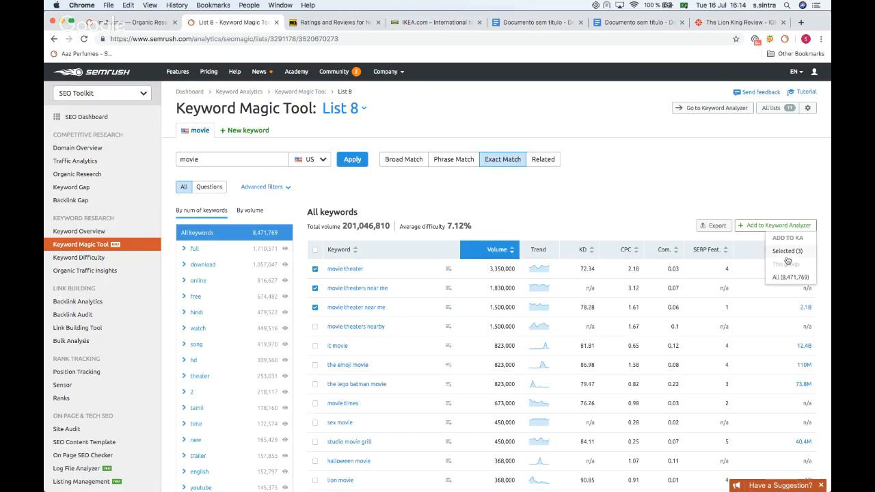
click(787, 251)
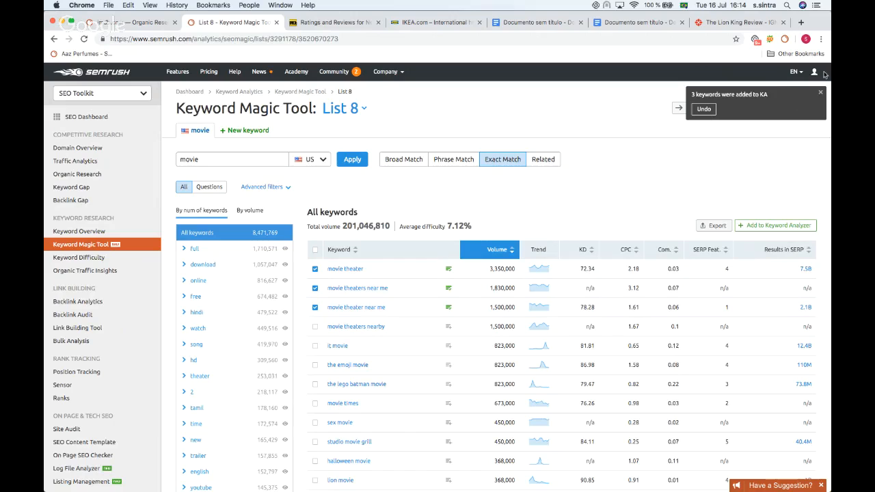
Step: Open the Keyword Analyzer and update the metrics for the movie theater keyword
click(822, 93)
click(690, 108)
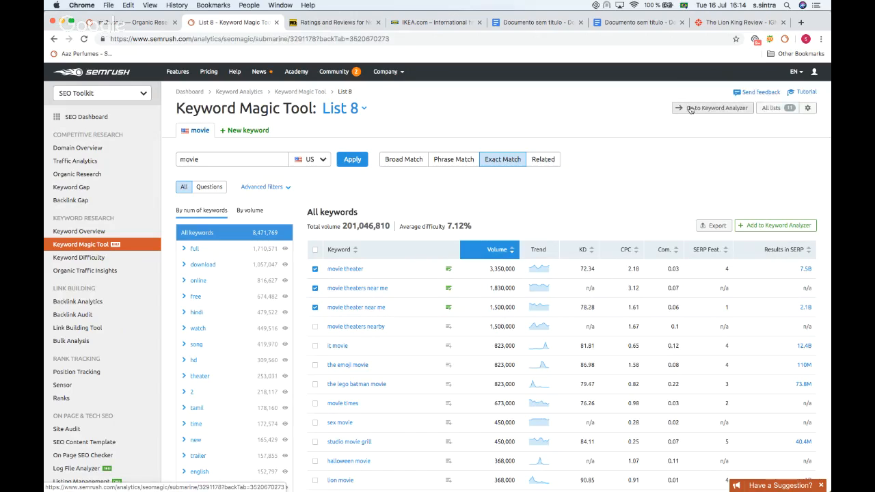
scroll(439, 182, down, 2)
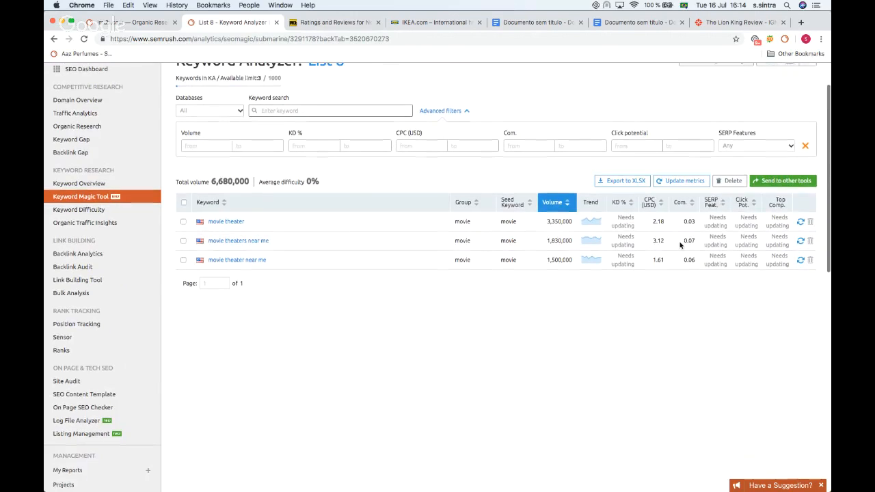
click(800, 222)
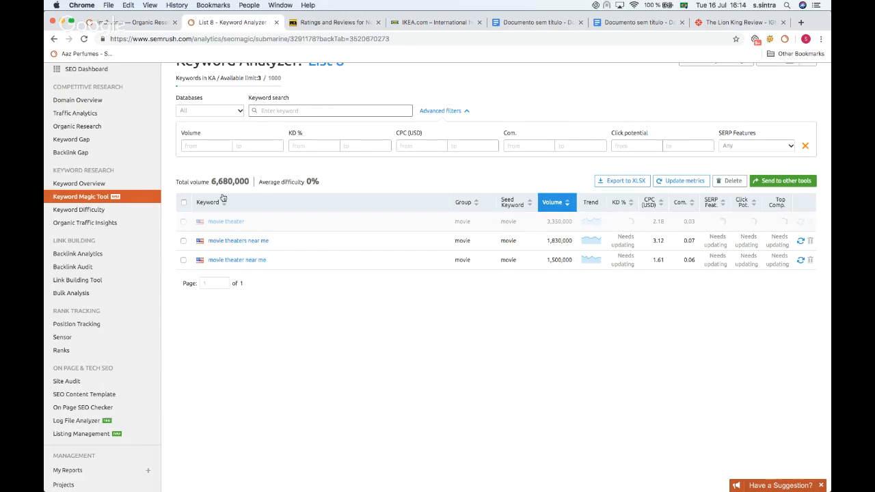
scroll(277, 376, up, 2)
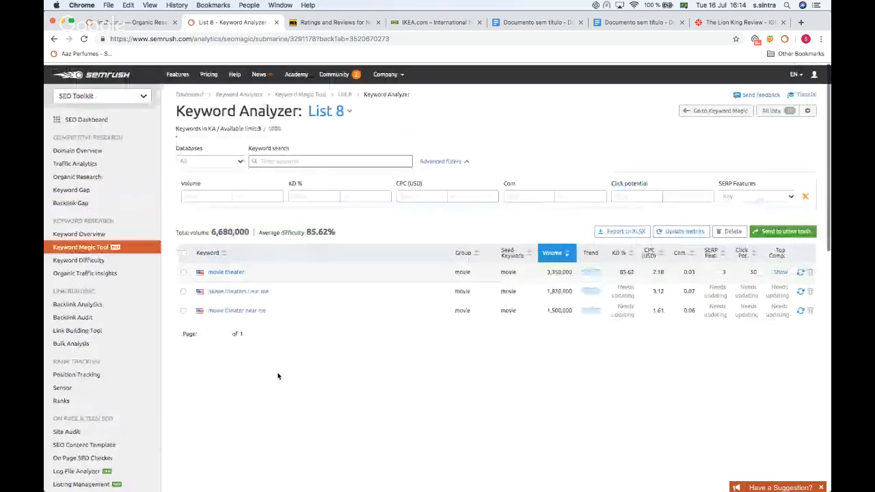
Step: Select all analyzer keywords and view the options for sending them to other tools
click(184, 250)
click(776, 230)
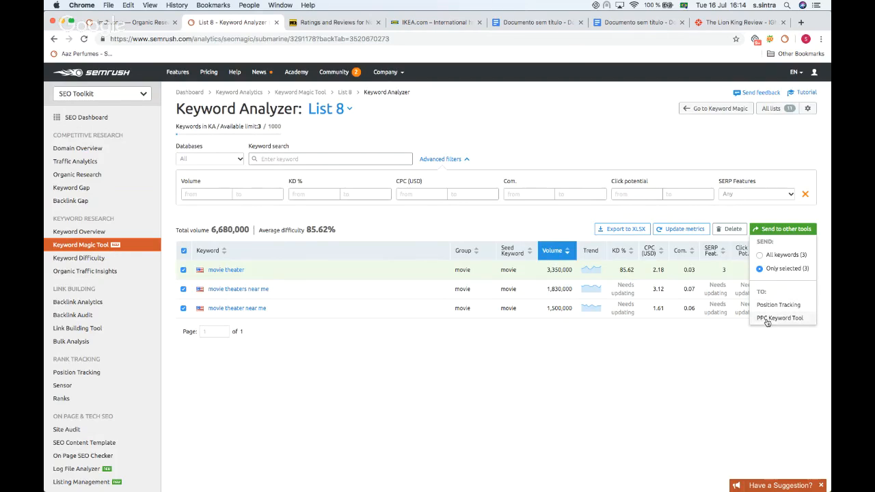
click(525, 364)
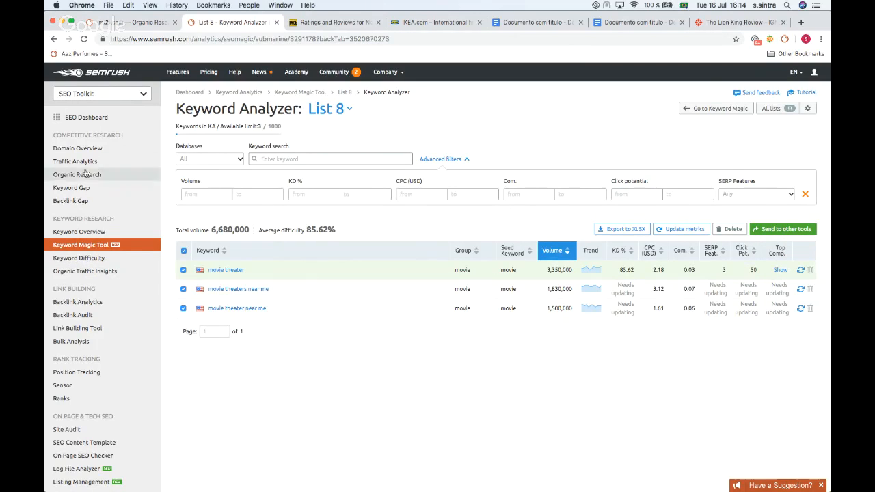
Step: Open Position Tracking and go into the ikea project
scroll(69, 177, down, 2)
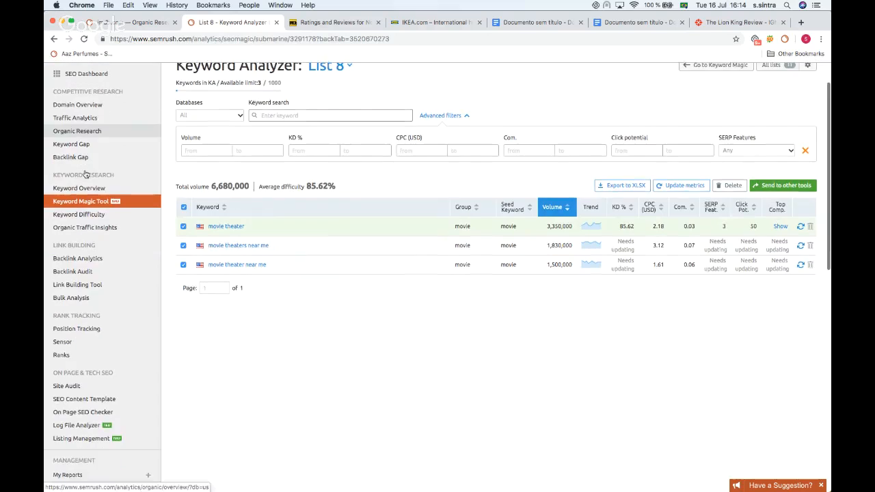
click(77, 328)
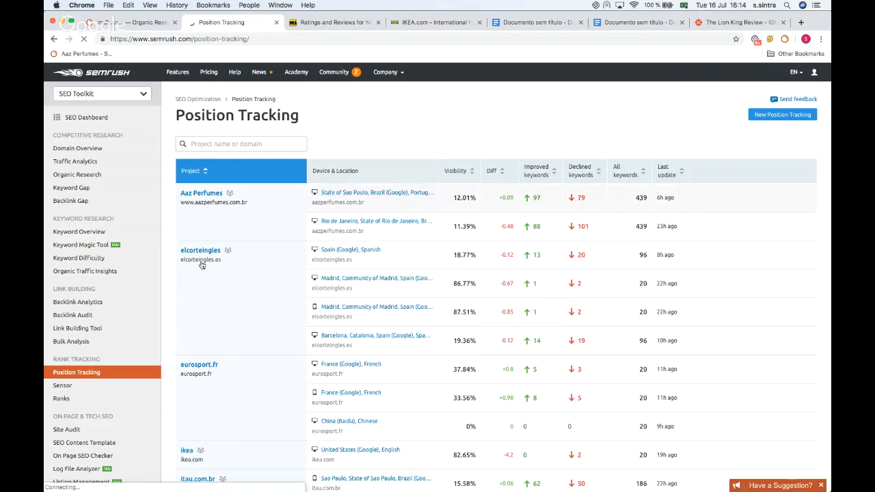
click(68, 372)
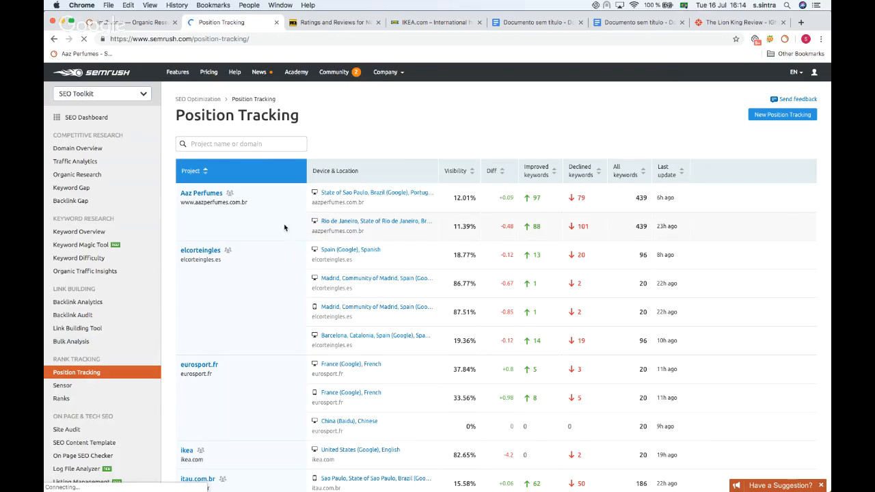
scroll(263, 199, down, 5)
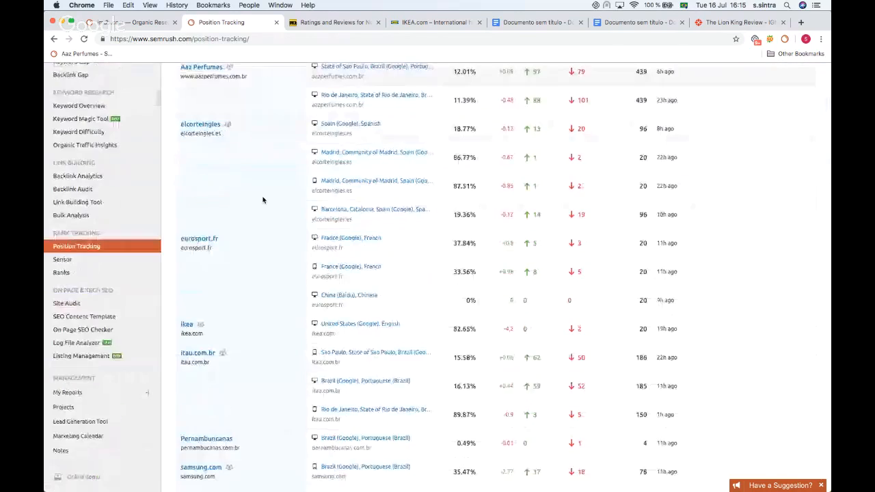
scroll(263, 200, up, 3)
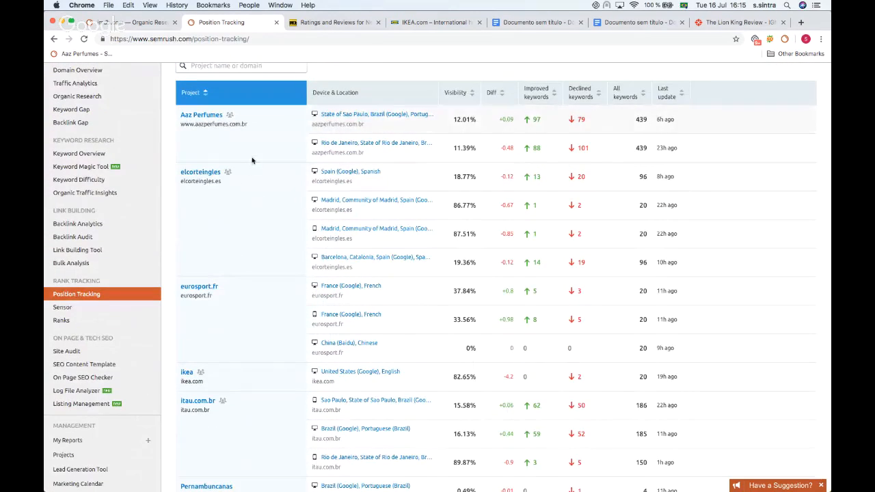
scroll(246, 174, down, 1)
scroll(232, 157, up, 2)
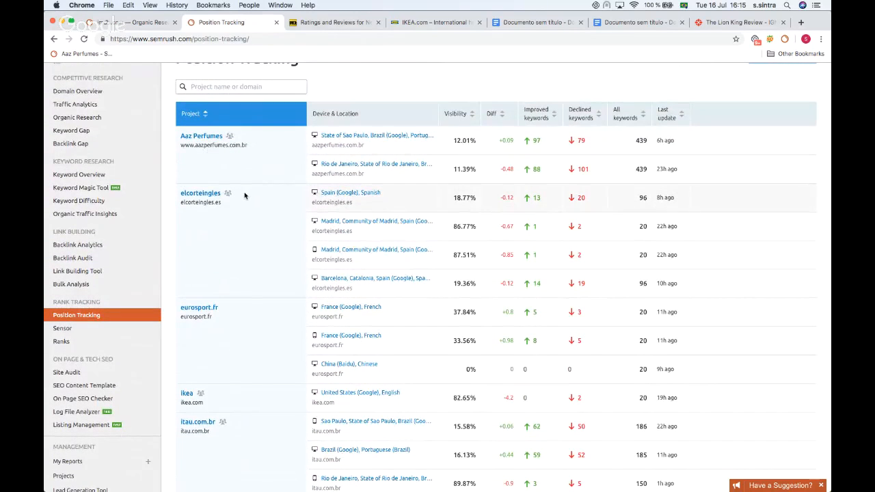
scroll(253, 229, down, 5)
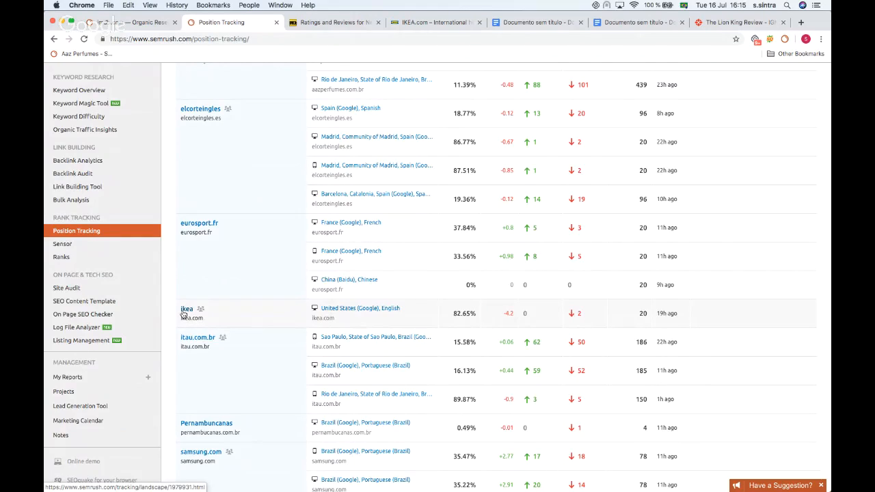
click(184, 312)
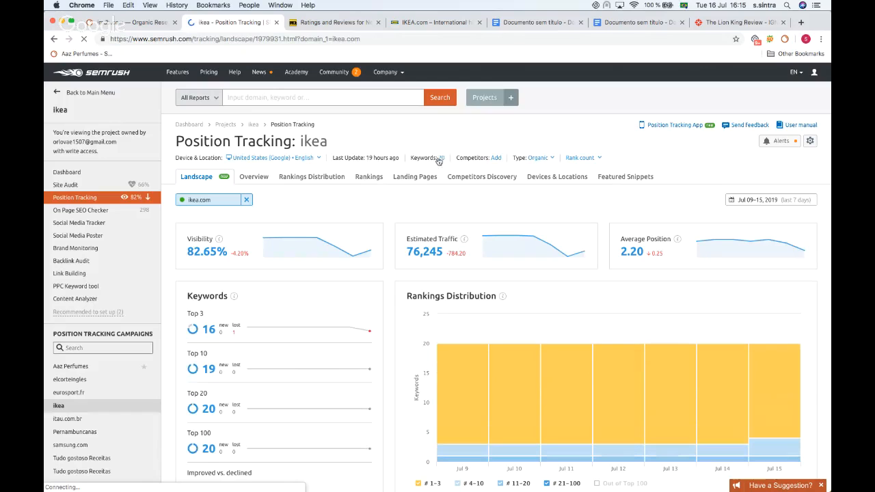
Step: Add ikea-usa.com and wikipedia.org as competitors to the ikea tracking campaign and update it
click(495, 157)
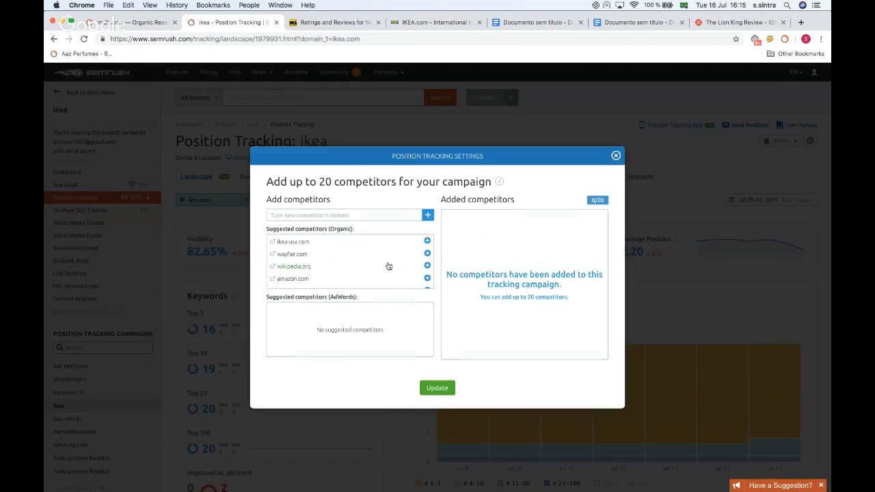
click(428, 241)
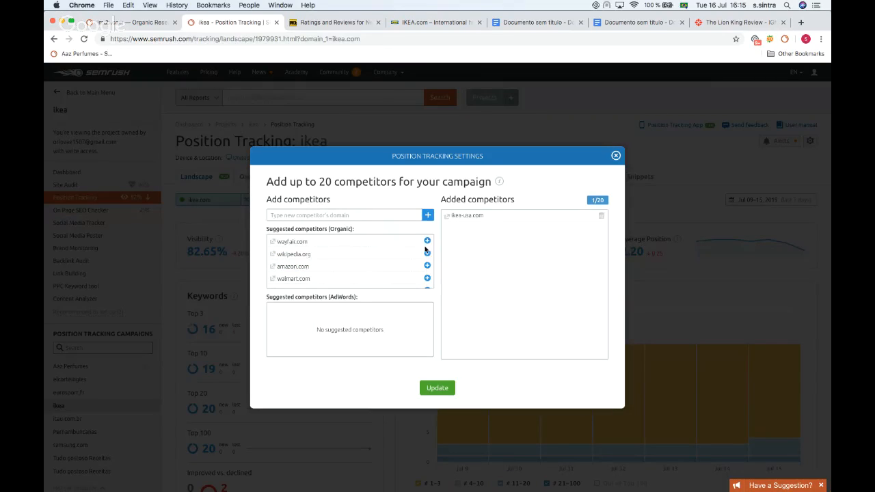
click(427, 253)
click(430, 390)
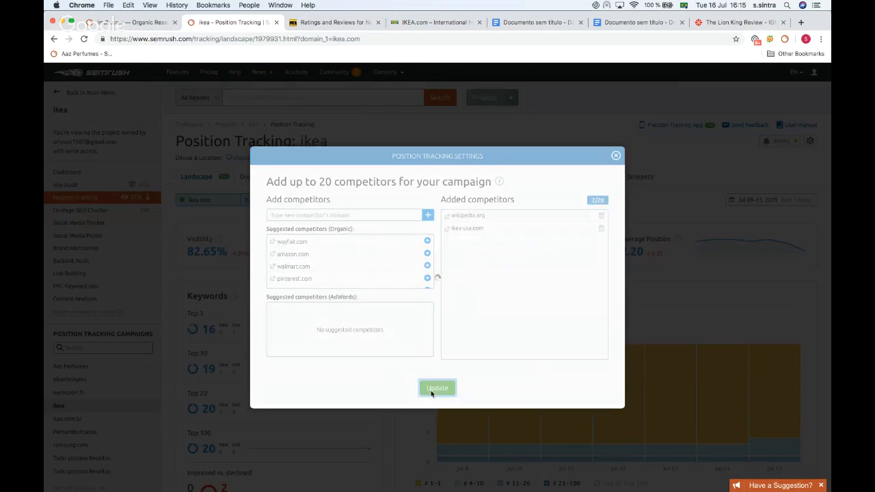
click(616, 156)
Step: Review the ikea project's Landscape report, including top keywords, competitors and SERP features
scroll(492, 136, down, 2)
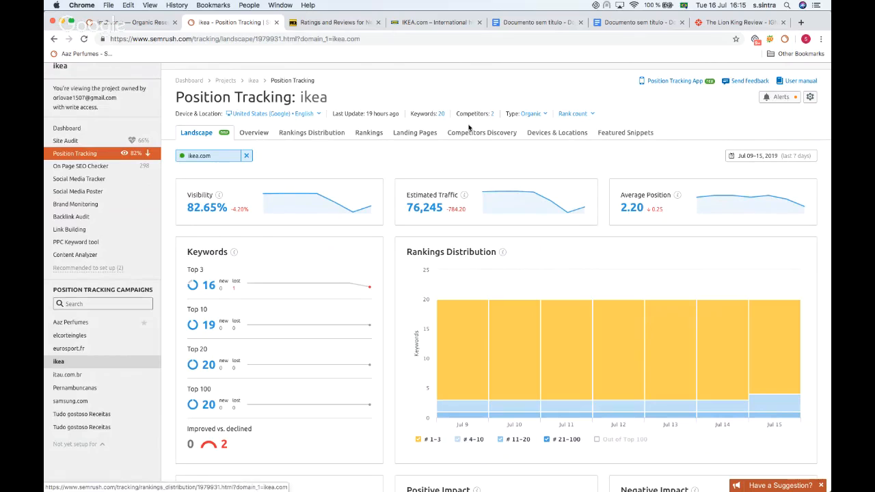
scroll(316, 230, down, 10)
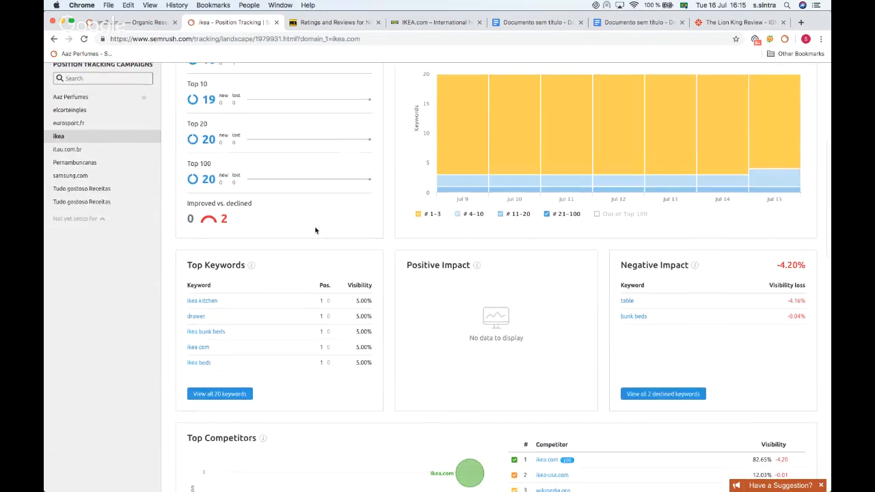
scroll(315, 231, down, 5)
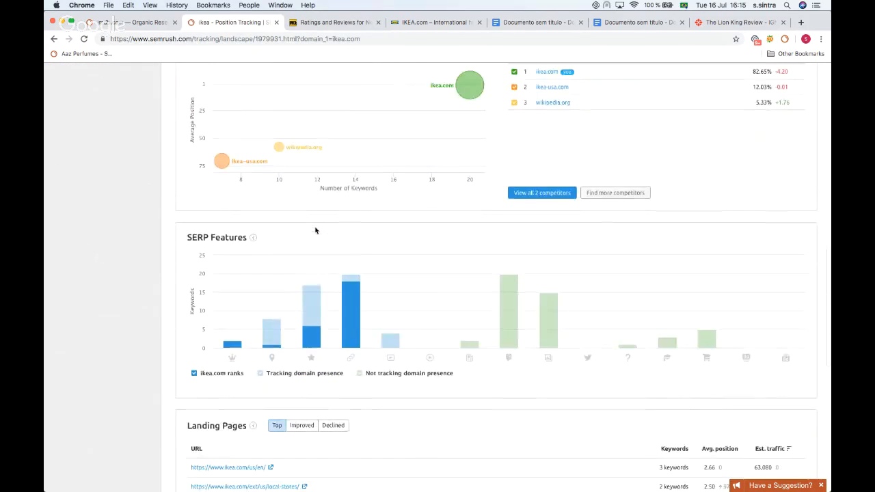
scroll(315, 230, up, 6)
scroll(315, 231, up, 8)
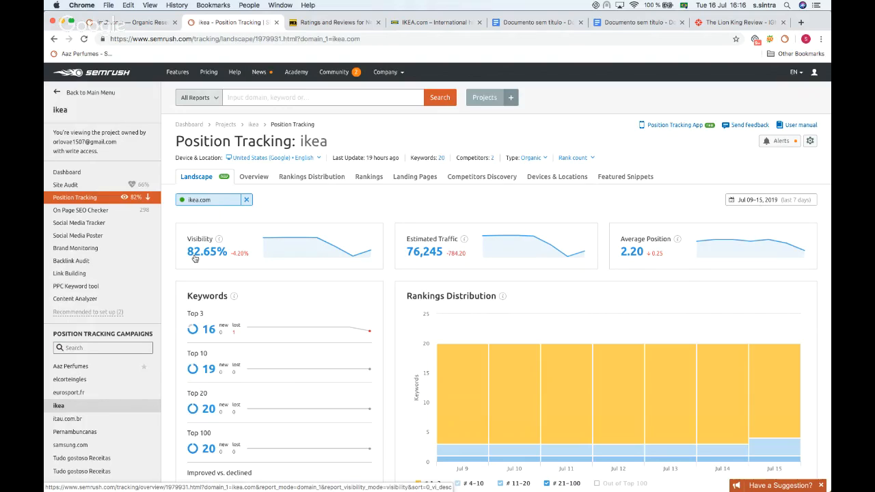
mouse_move(284, 239)
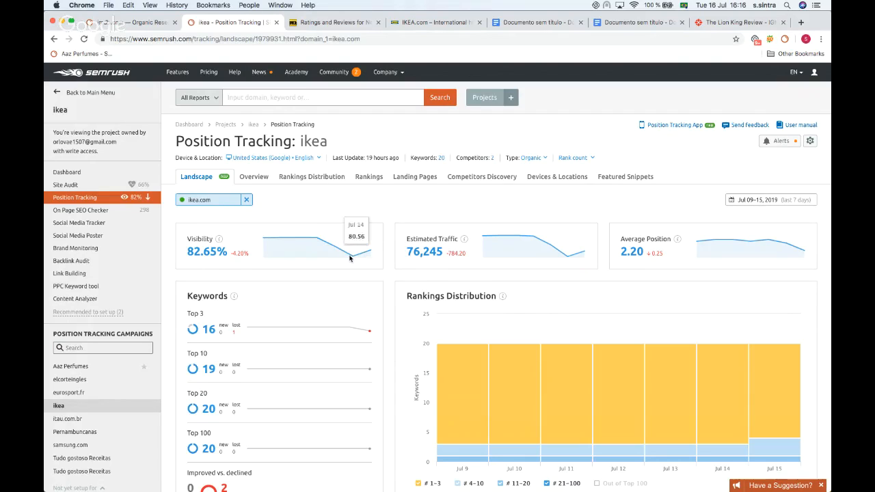
Step: Check the date range options, then open the Featured Snippets report and show the keywords where ikea.com is already featured
click(744, 200)
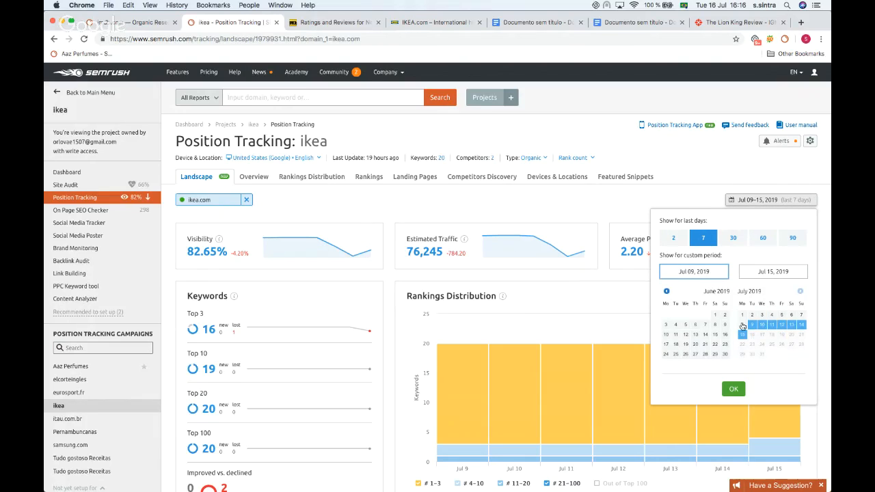
click(684, 168)
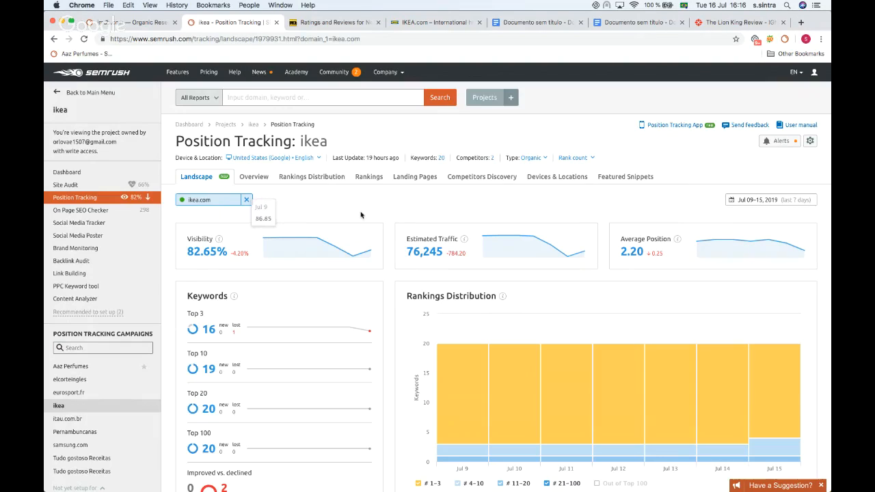
click(626, 179)
scroll(509, 226, down, 1)
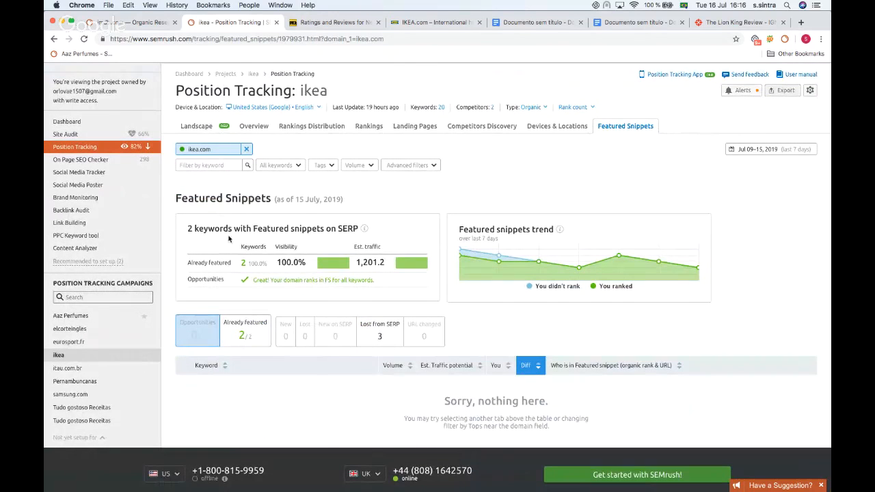
scroll(229, 238, down, 1)
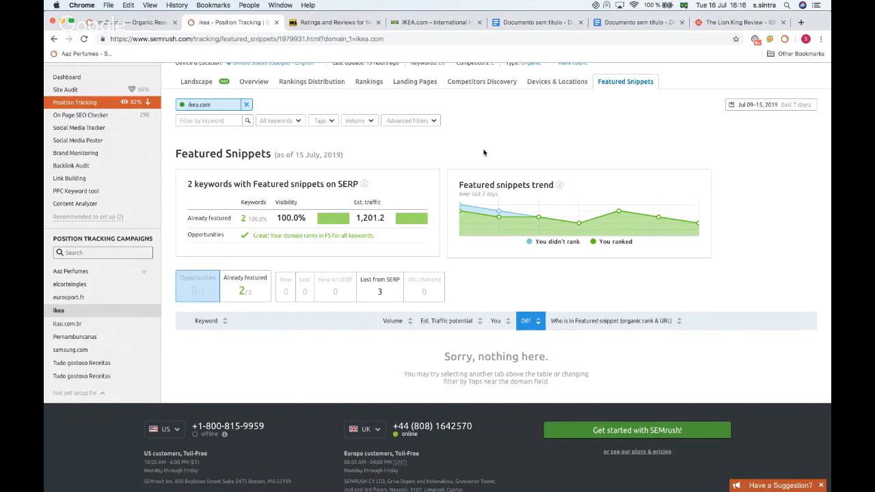
click(245, 286)
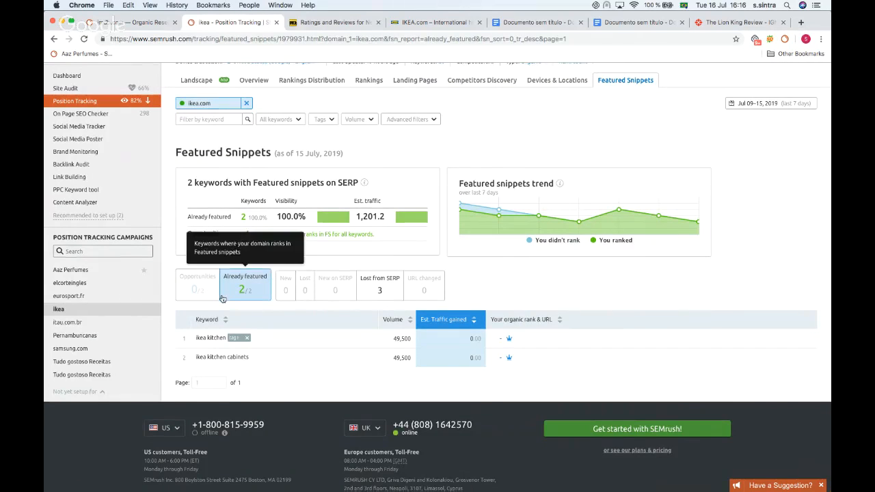
scroll(221, 298, down, 1)
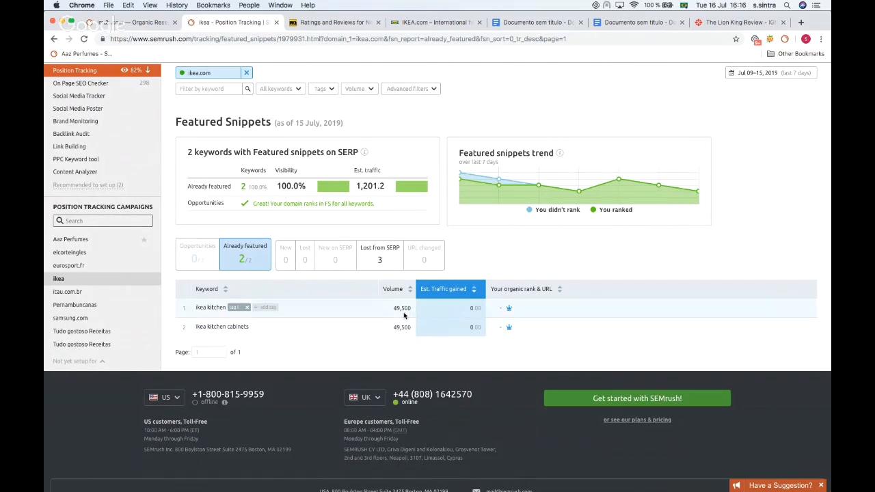
scroll(451, 322, up, 3)
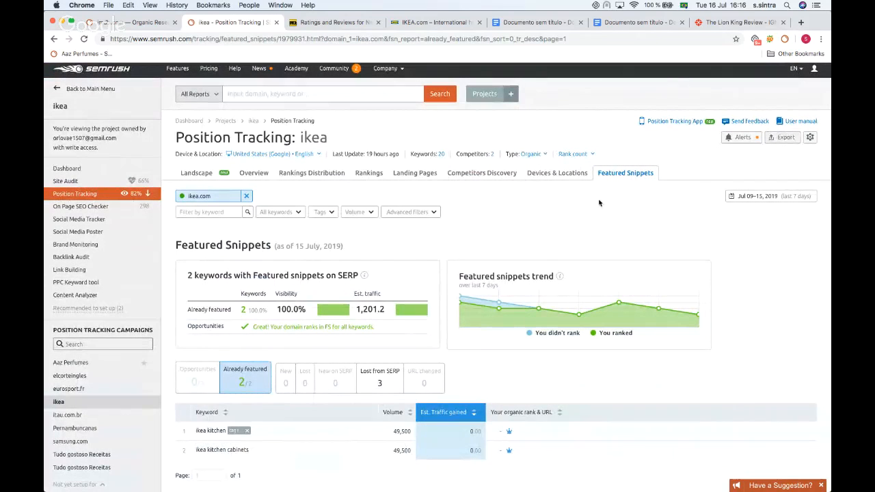
Step: Add a position alert for ikea.com that triggers when any keyword enters the top 10, then close the settings
click(741, 138)
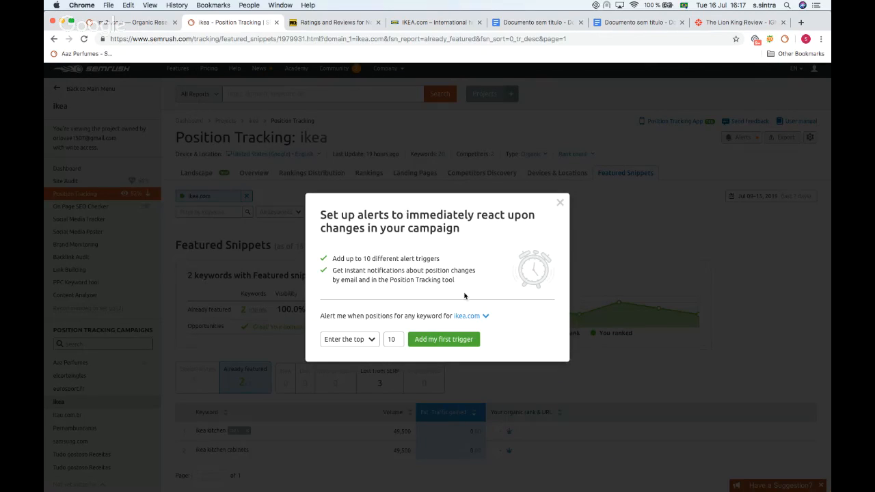
click(468, 316)
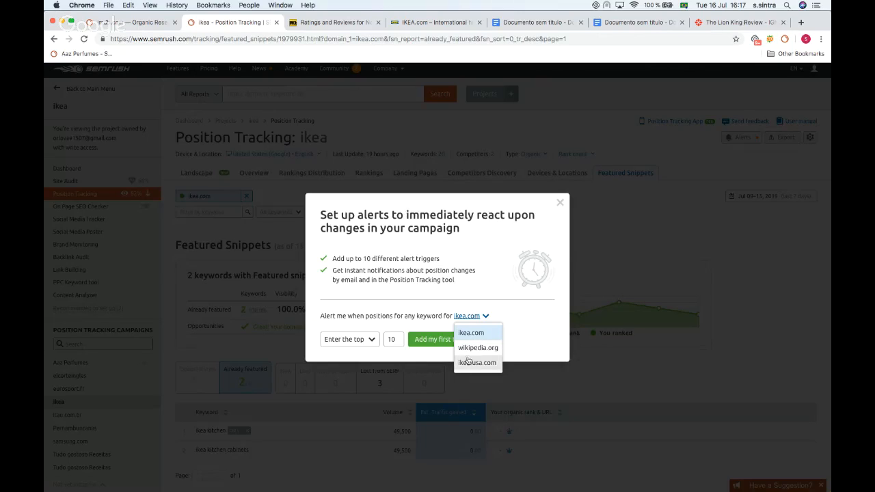
click(424, 291)
click(358, 339)
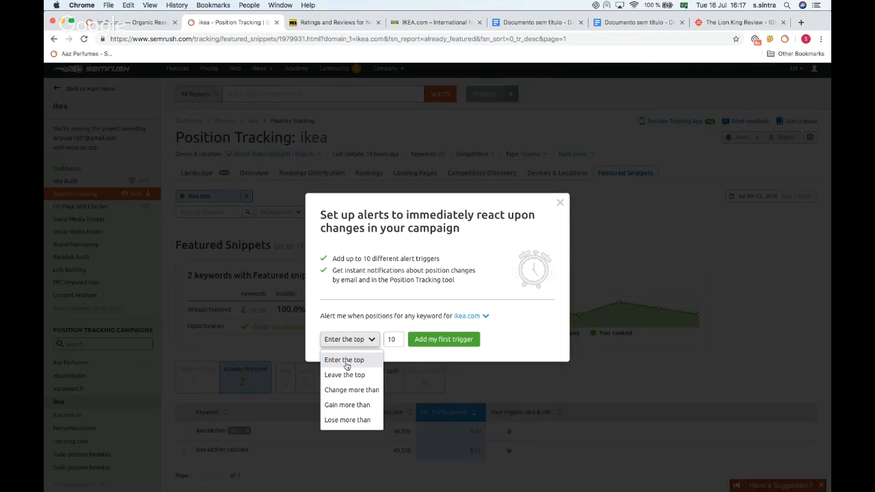
click(391, 339)
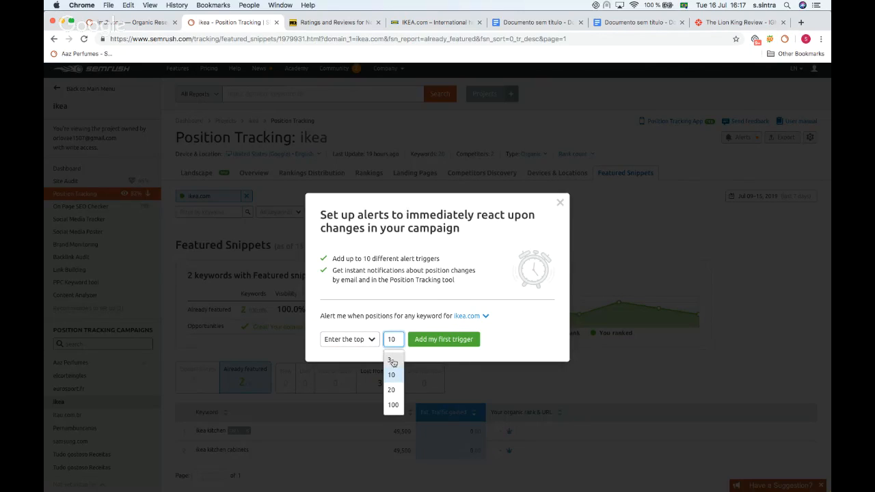
click(366, 339)
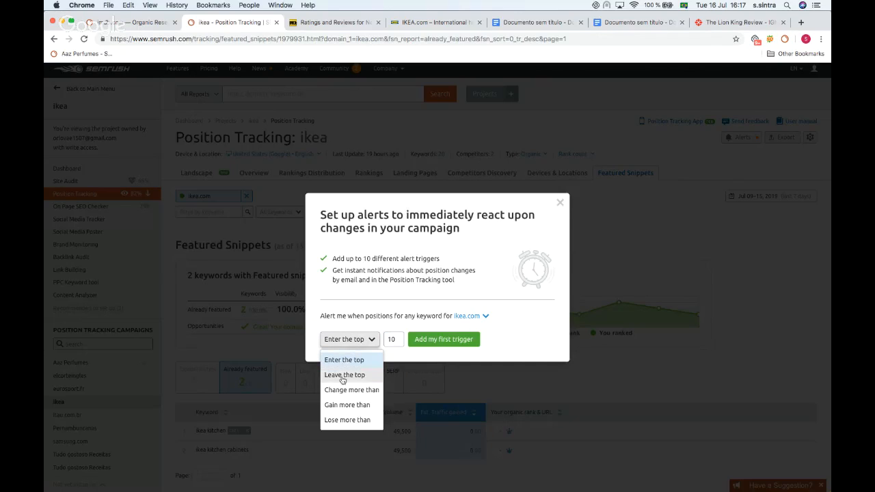
click(369, 314)
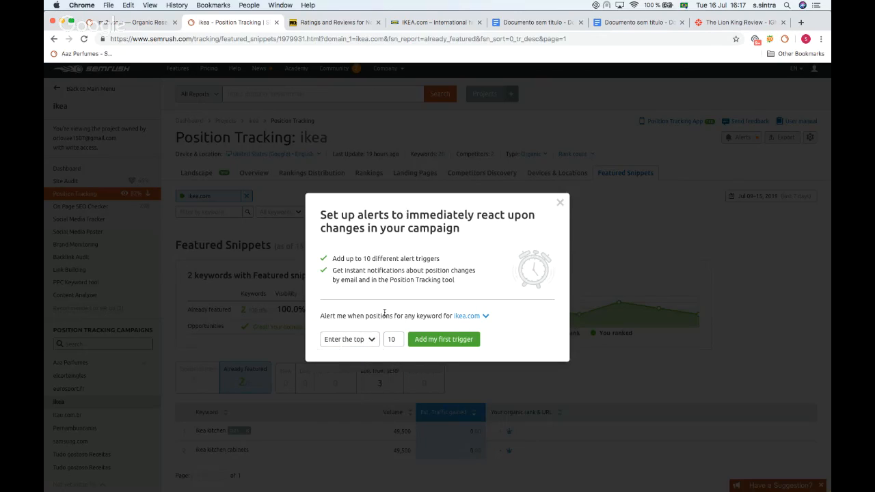
click(429, 339)
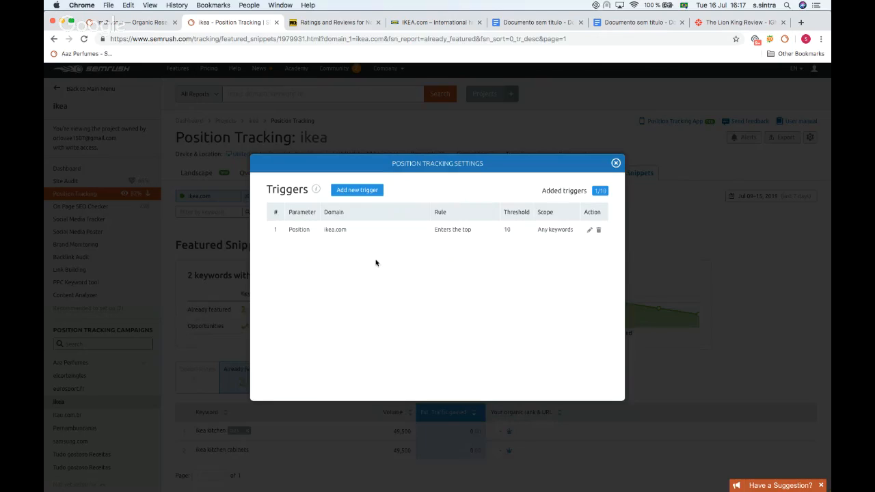
click(615, 164)
Step: Open the On Page SEO Checker for the ikea project and review its Overview of ideas and top pages
scroll(517, 147, up, 1)
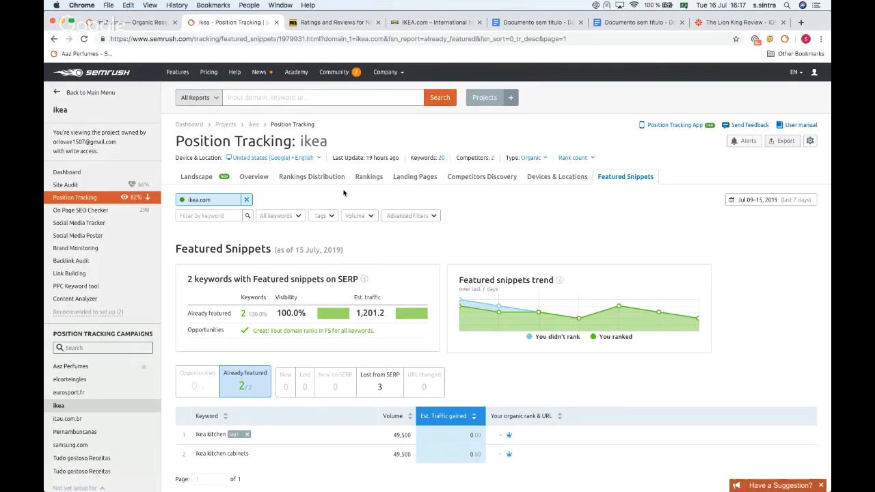
scroll(361, 197, down, 2)
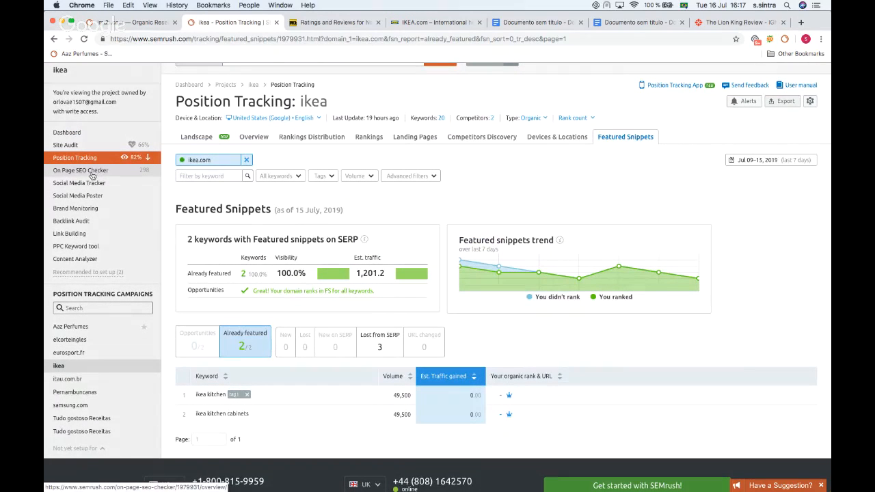
click(91, 174)
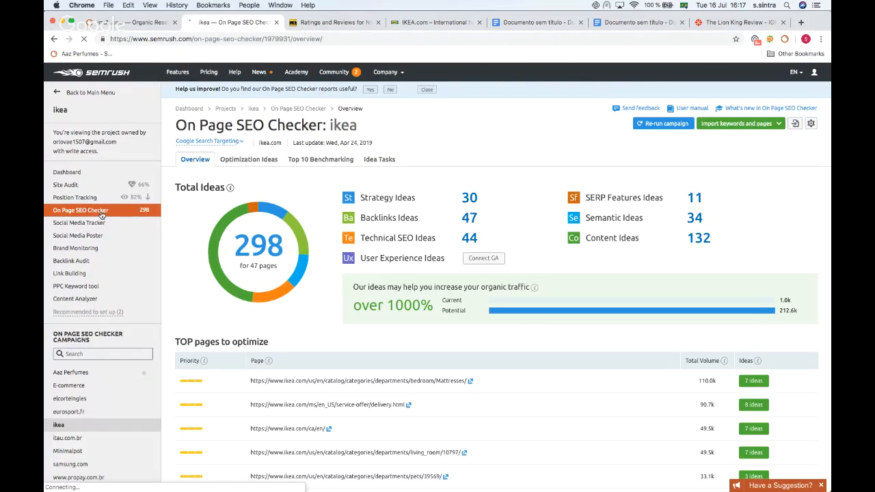
scroll(326, 176, down, 1)
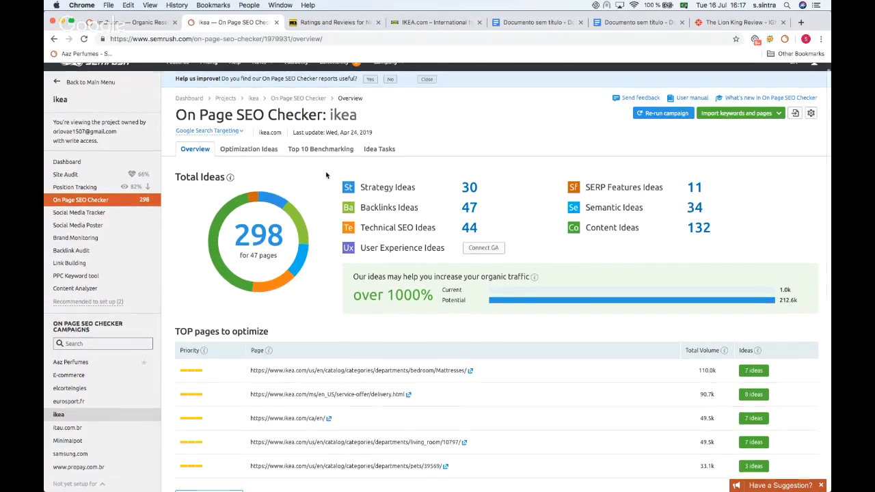
mouse_move(257, 266)
mouse_move(361, 247)
scroll(426, 224, down, 2)
scroll(425, 224, up, 2)
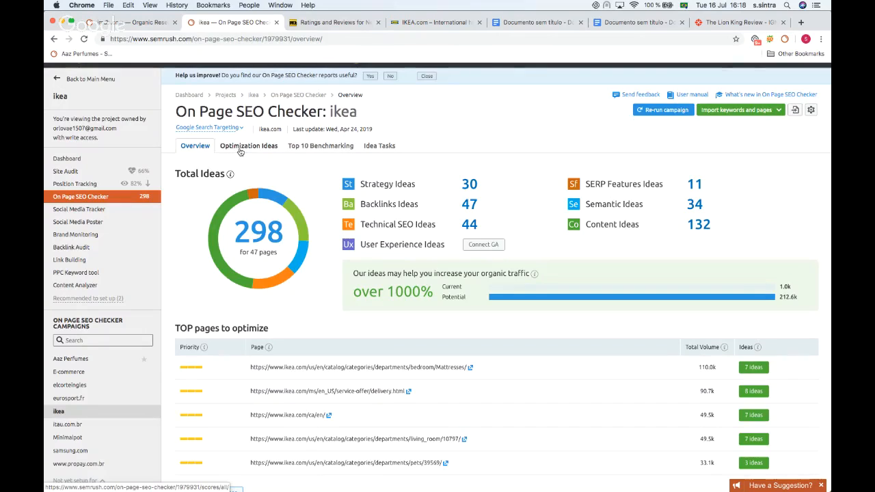
Step: Open Optimization Ideas and open the ideas for the service-offer/delivery.html landing page
click(242, 150)
scroll(341, 194, down, 2)
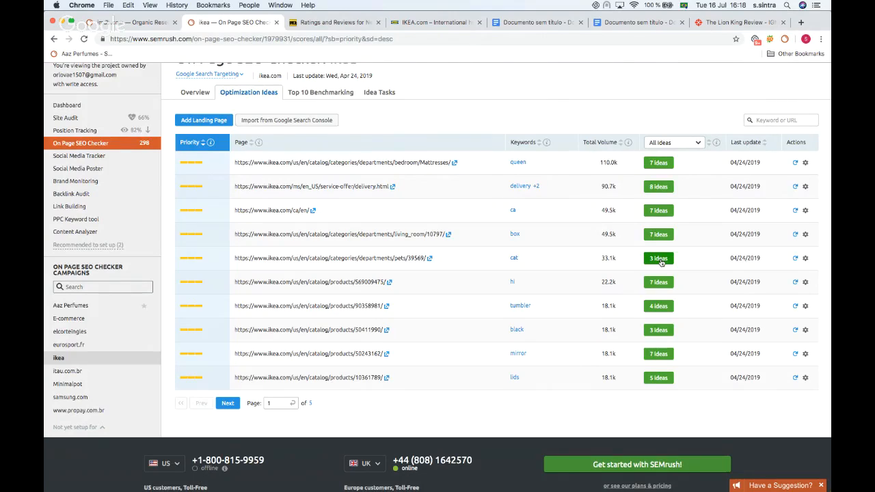
click(658, 186)
Step: Read through the delivery page's strategy, SERP features, content, semantic, backlinks and technical issue ideas
scroll(658, 193, down, 2)
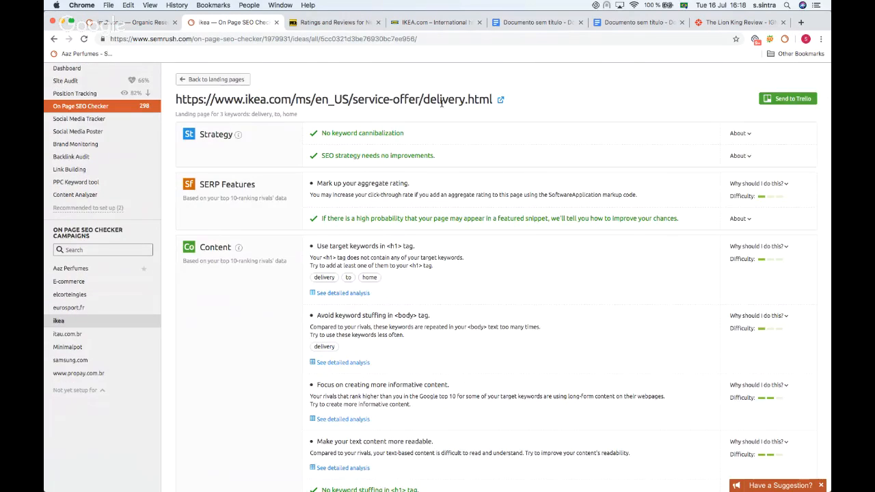
scroll(441, 107, down, 2)
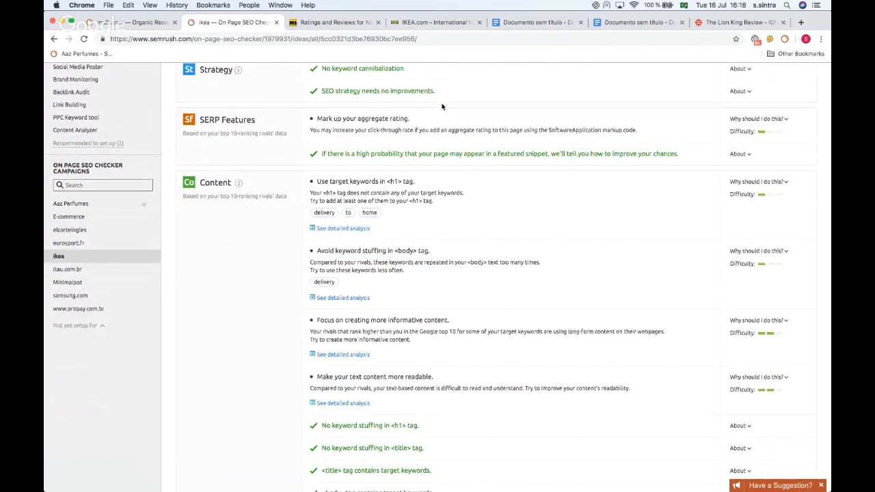
scroll(442, 106, down, 1)
scroll(416, 157, down, 1)
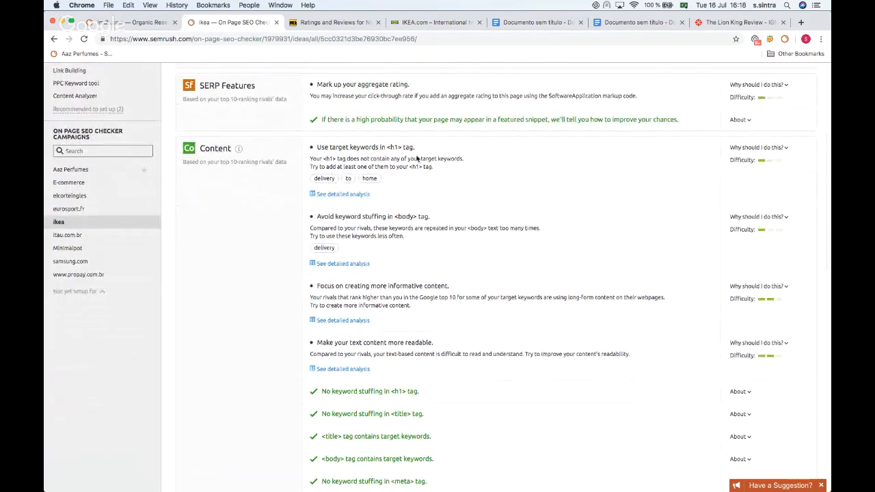
scroll(416, 158, up, 3)
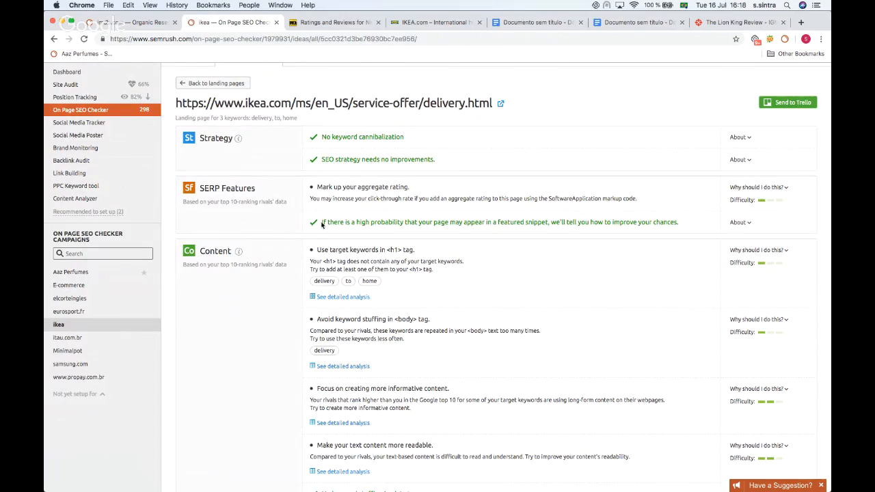
scroll(337, 233, down, 5)
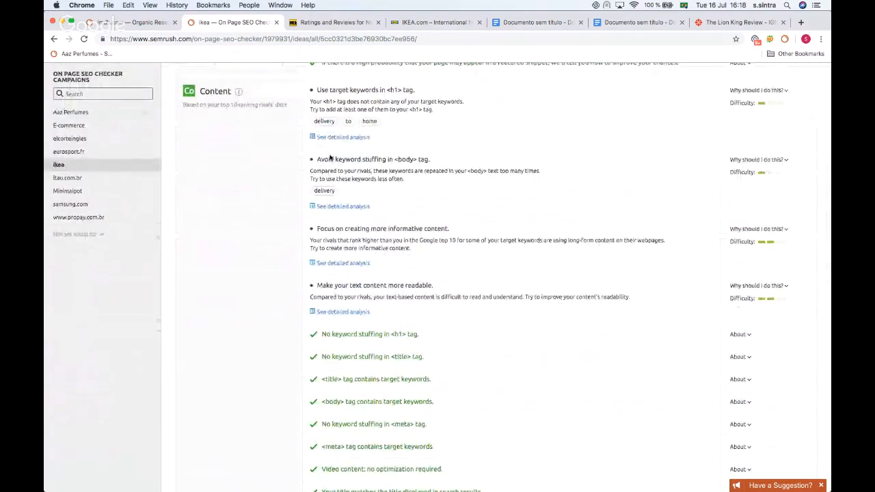
scroll(360, 145, down, 1)
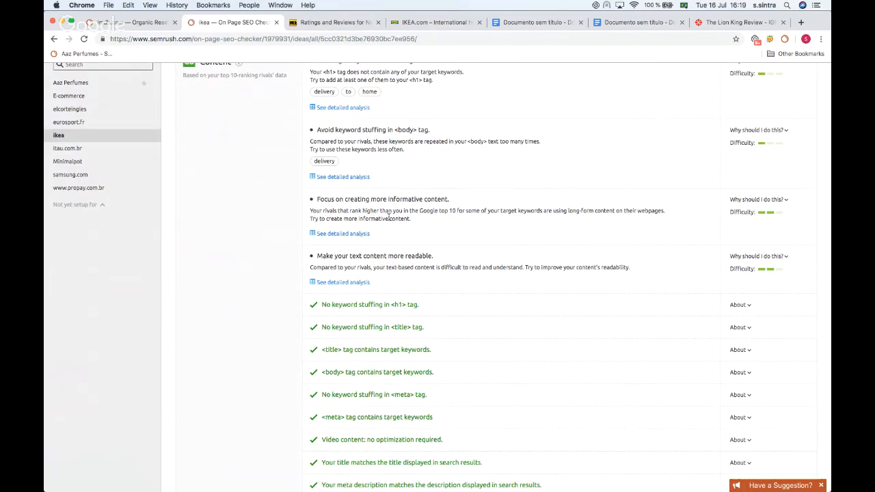
scroll(372, 212, up, 3)
scroll(395, 159, down, 2)
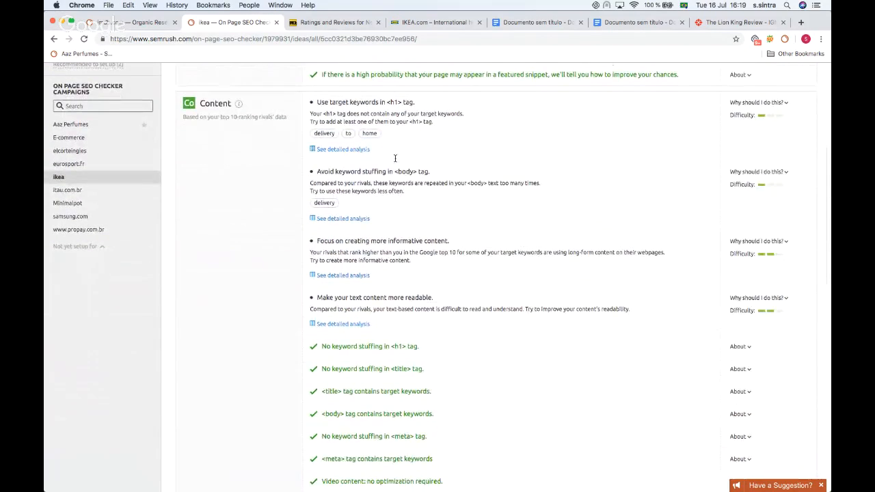
scroll(404, 139, down, 10)
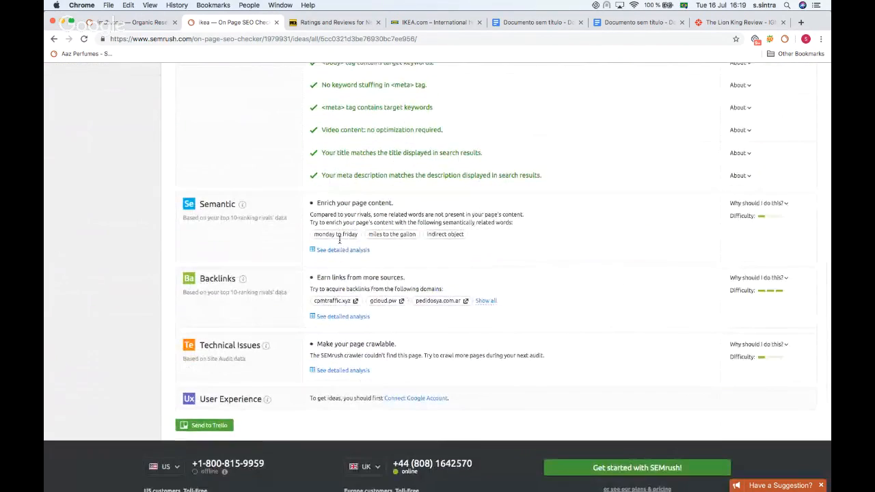
scroll(433, 304, up, 3)
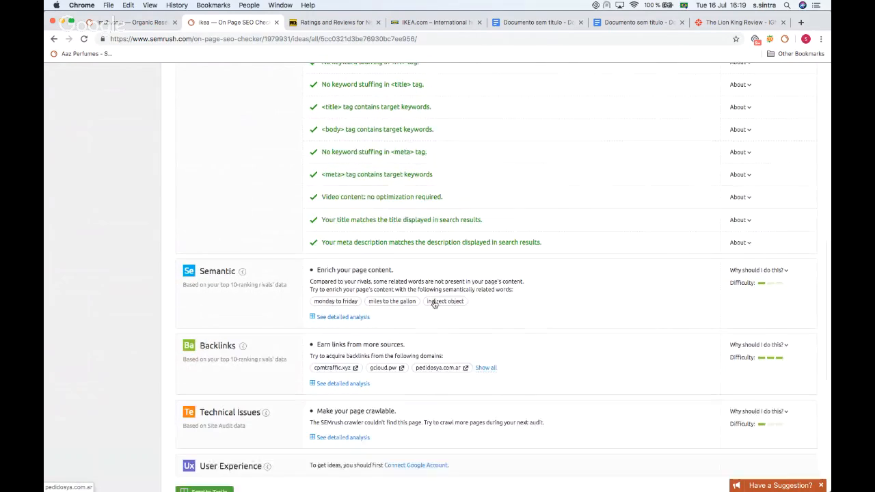
scroll(434, 304, up, 12)
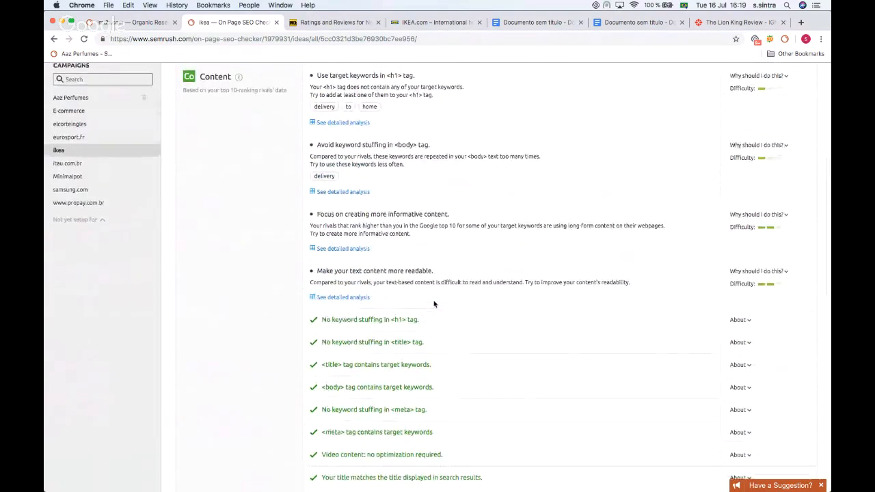
scroll(434, 304, up, 2)
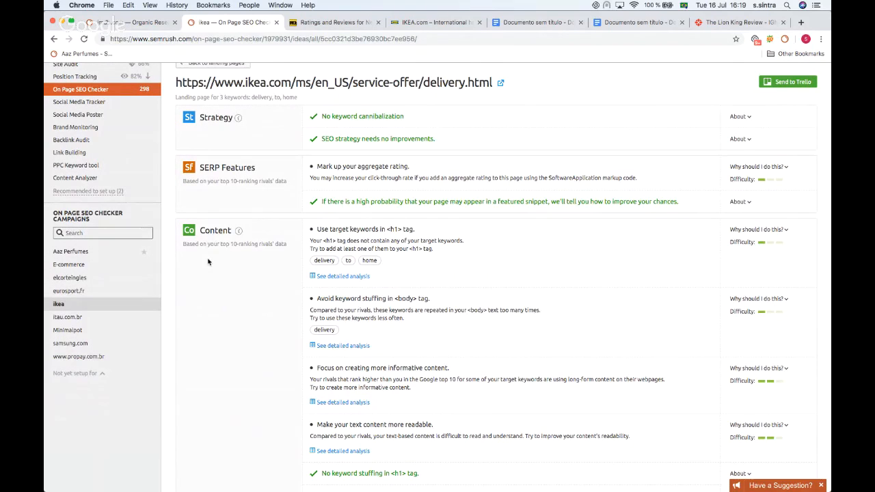
scroll(209, 262, up, 2)
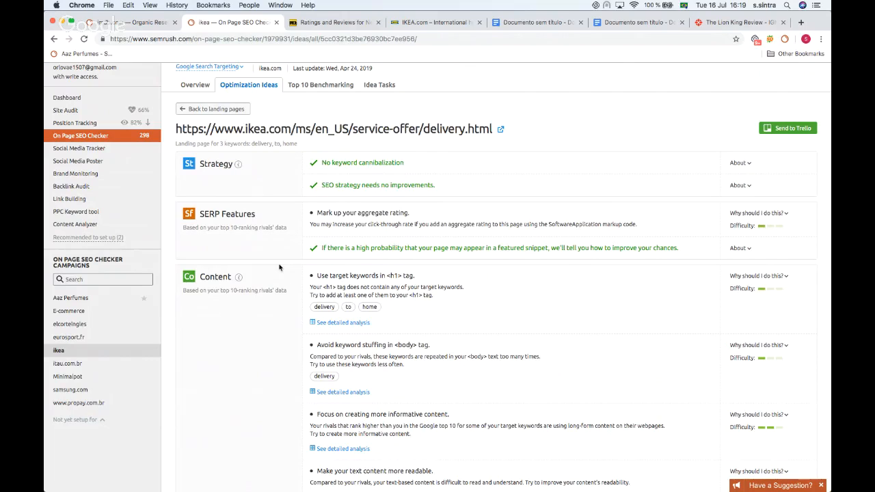
Step: Open Top 10 Benchmarking and review the SERP analysis comparing the page with the top 10 for each keyword
click(311, 87)
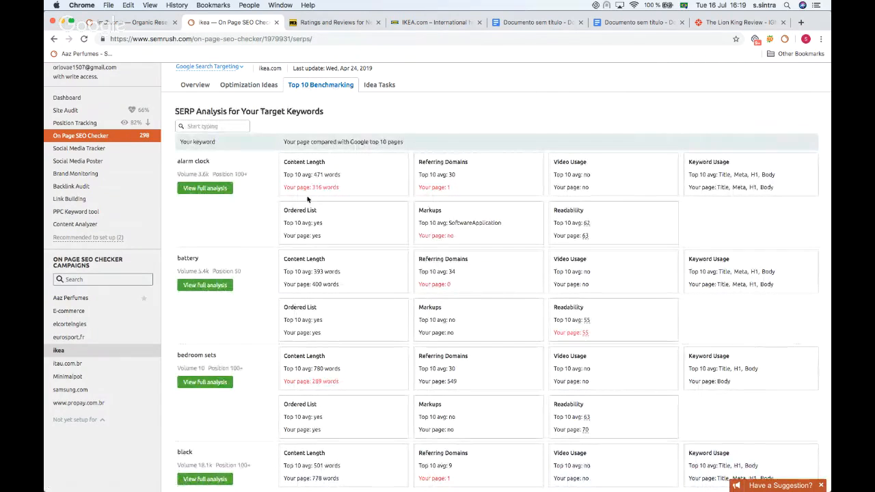
scroll(307, 201, down, 1)
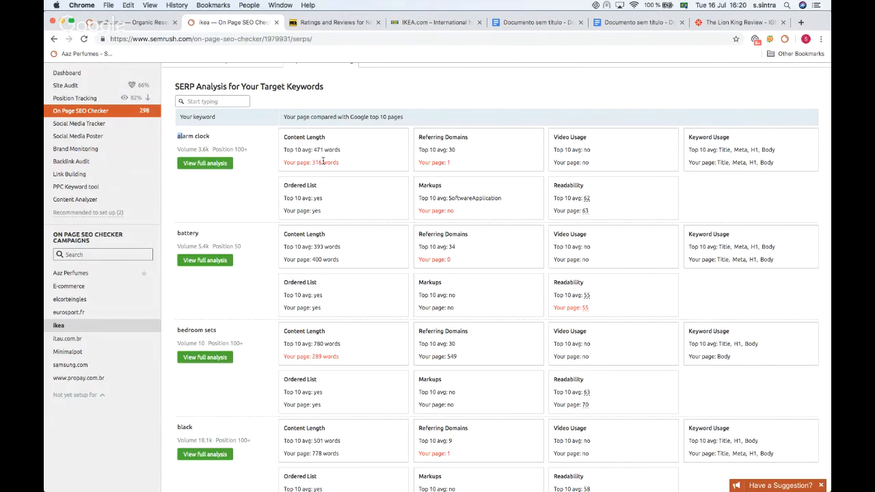
drag(322, 163, 306, 163)
scroll(342, 191, up, 2)
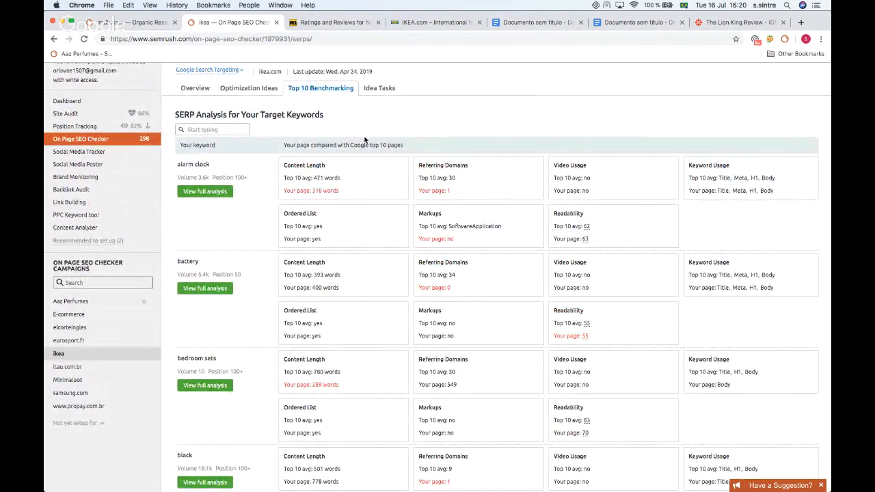
Step: Open the Site Audit report for the ikea project
scroll(359, 139, up, 3)
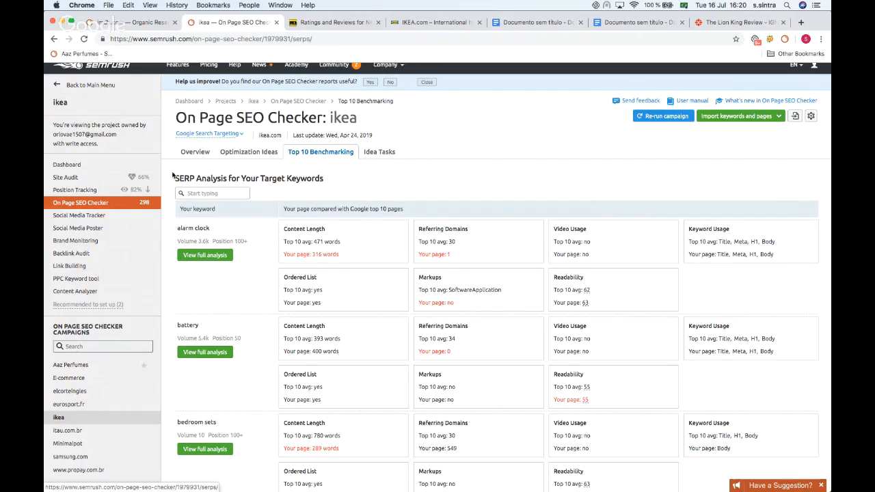
scroll(99, 183, down, 1)
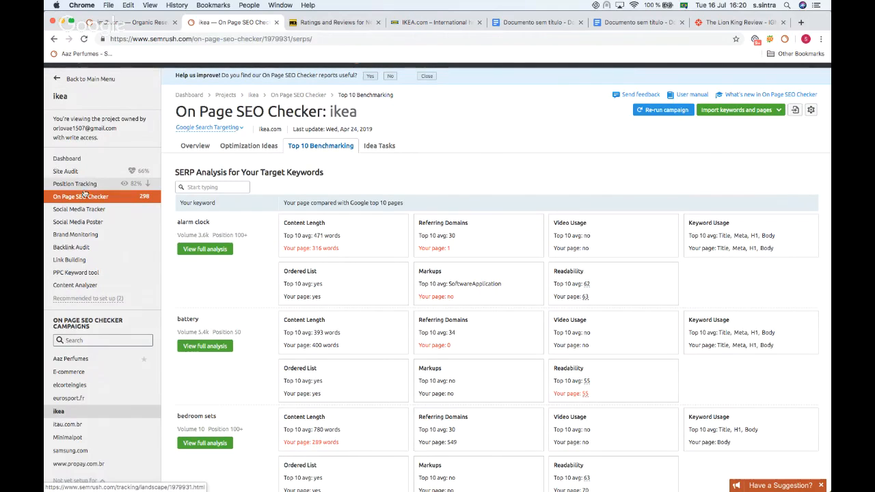
scroll(86, 198, up, 1)
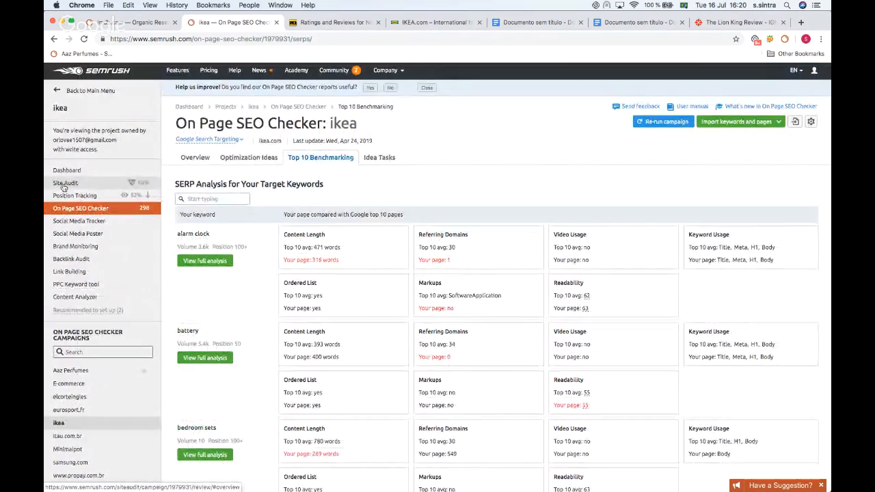
click(62, 189)
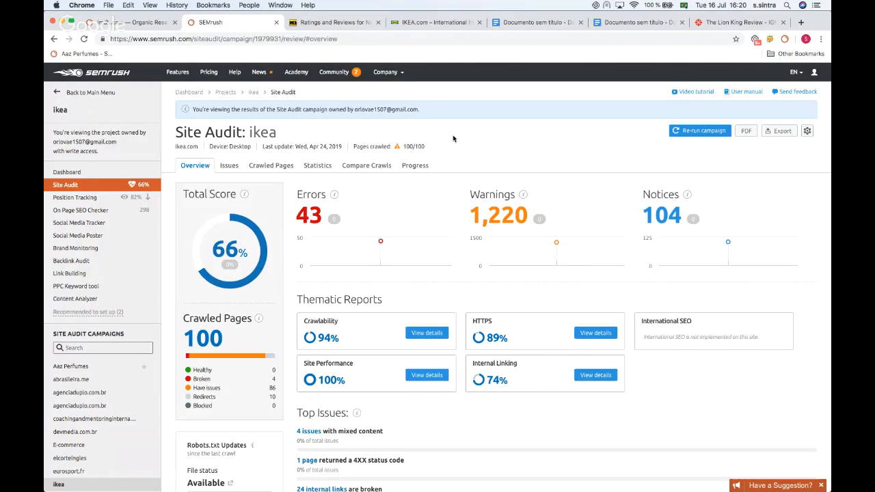
Step: Review the Site Audit overview: total score, errors, warnings, notices, thematic reports and top issues
scroll(438, 130, down, 1)
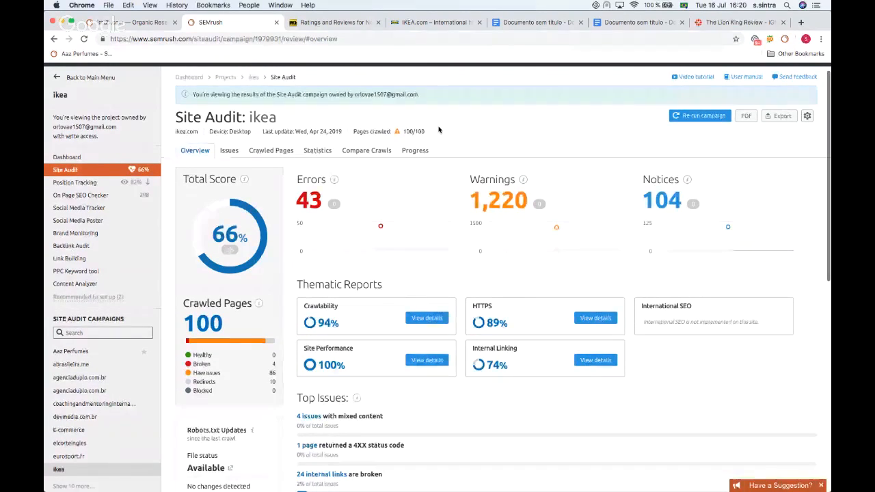
scroll(438, 129, up, 1)
scroll(439, 130, down, 3)
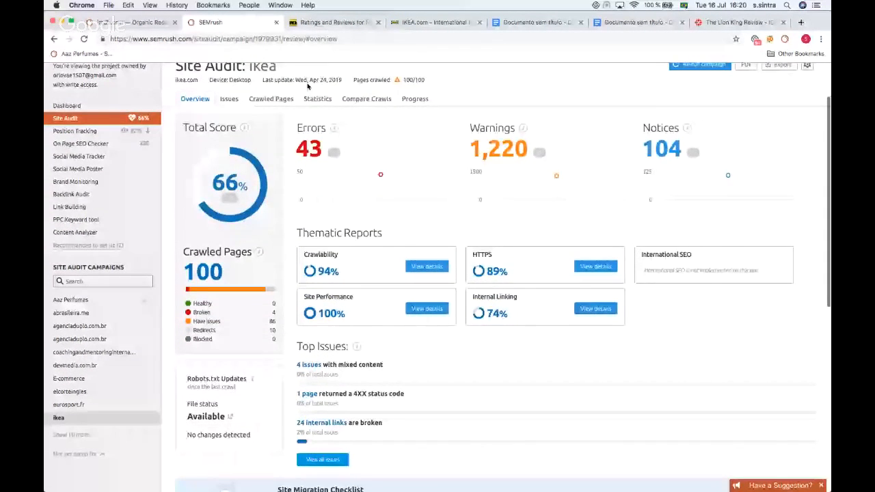
scroll(307, 84, up, 1)
scroll(306, 84, up, 2)
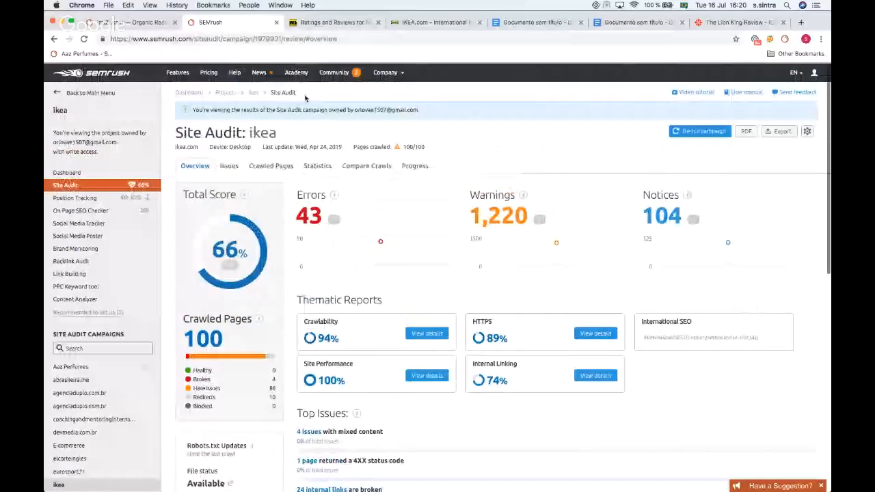
scroll(305, 98, down, 5)
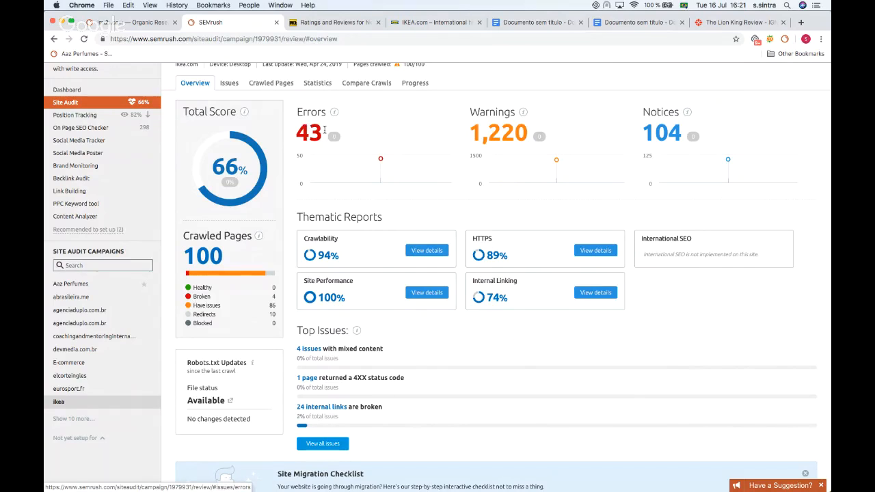
scroll(324, 129, down, 1)
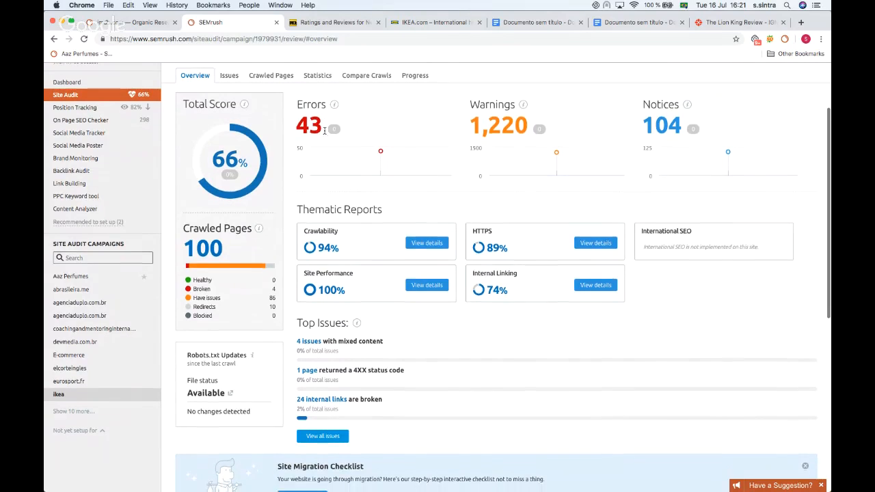
scroll(324, 130, up, 3)
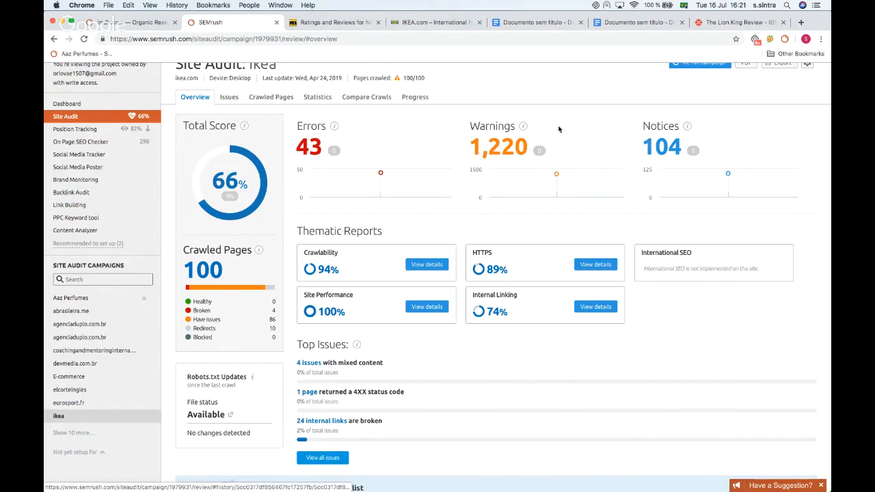
mouse_move(522, 127)
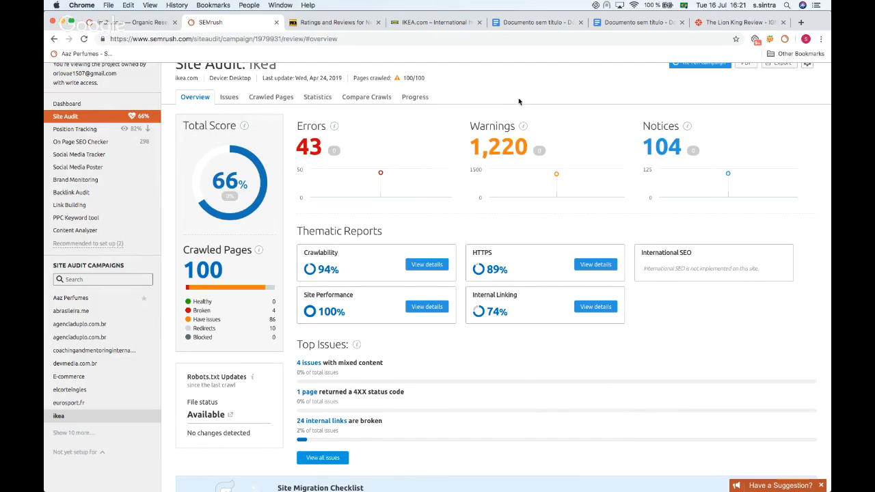
scroll(518, 101, down, 1)
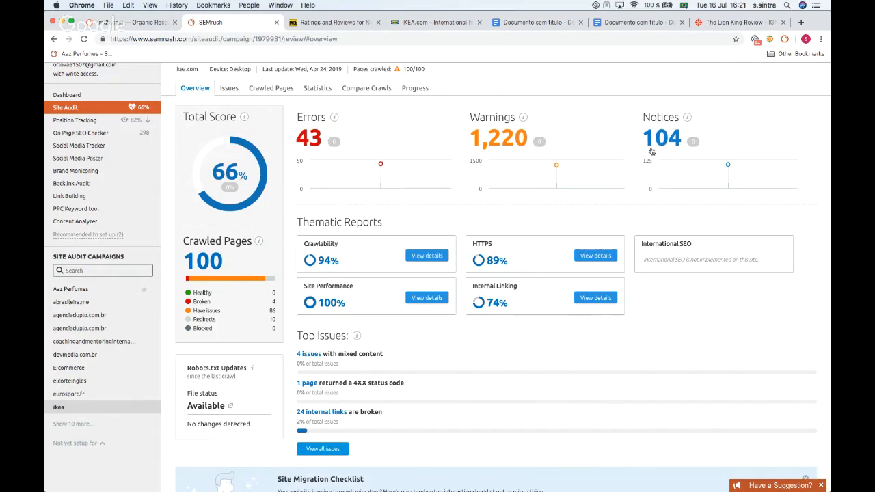
scroll(660, 153, up, 3)
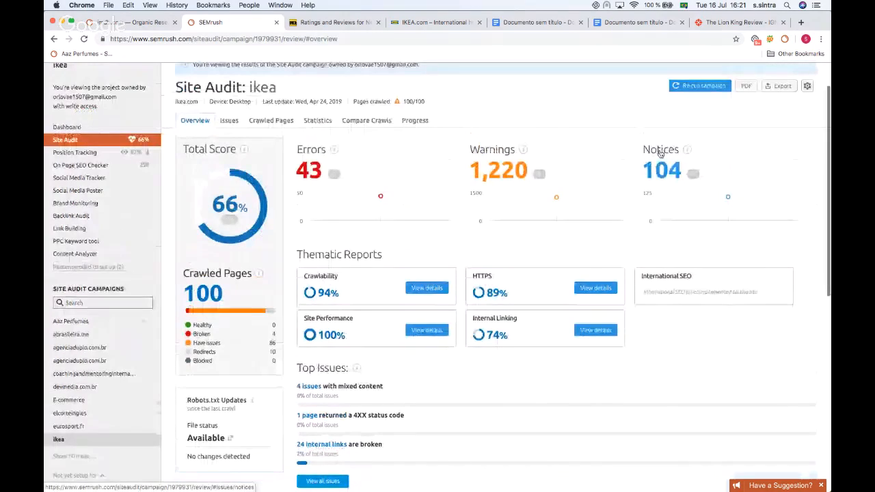
scroll(656, 158, down, 1)
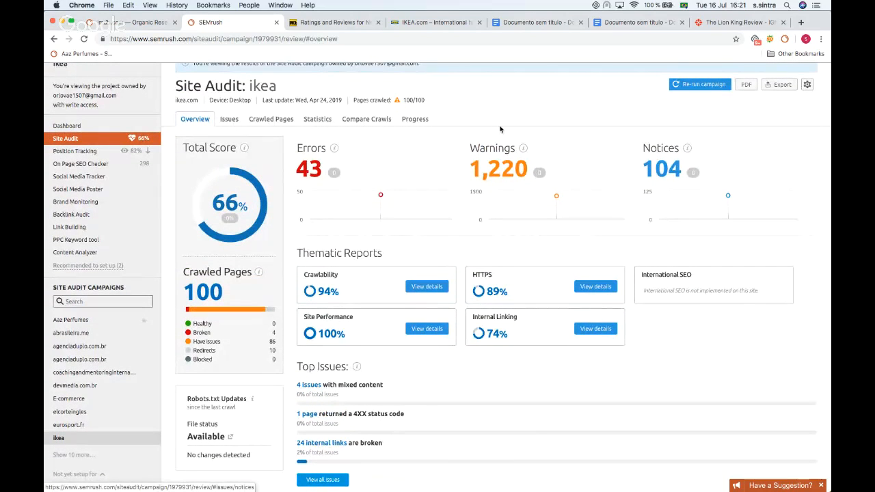
Step: Open the list of errors and the broken internal links issue, and review the affected pages
click(313, 168)
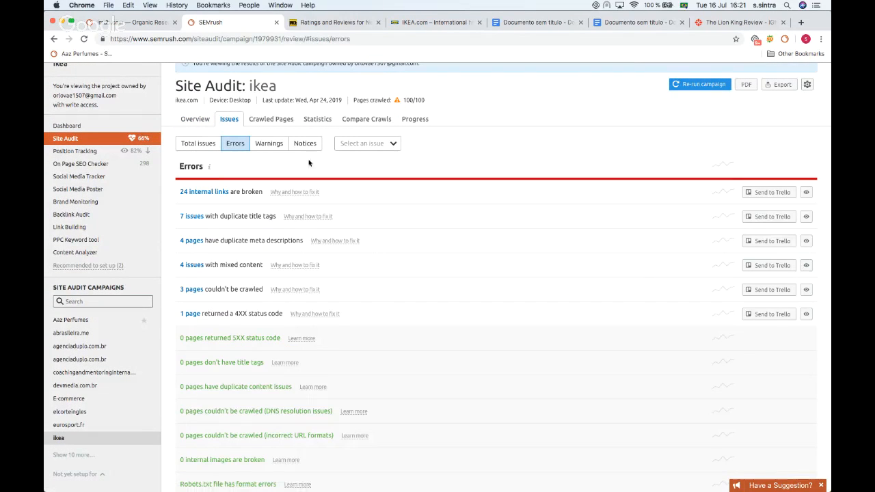
scroll(332, 154, down, 2)
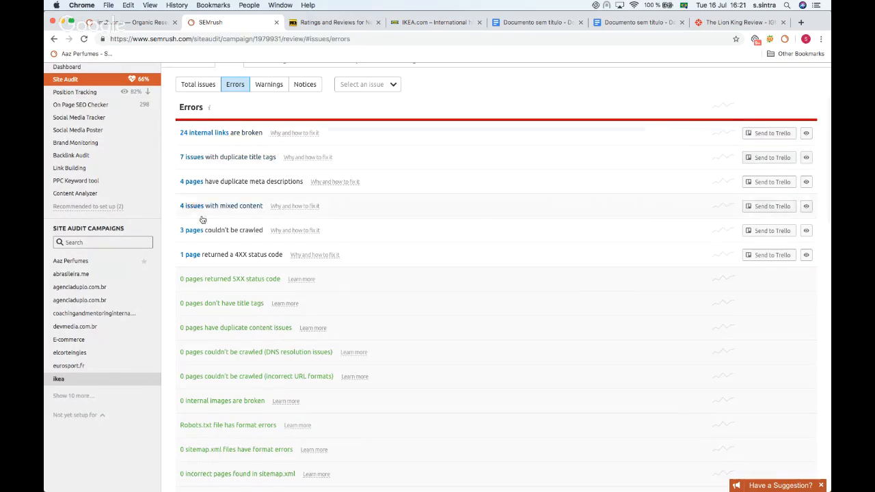
click(191, 134)
scroll(284, 140, down, 1)
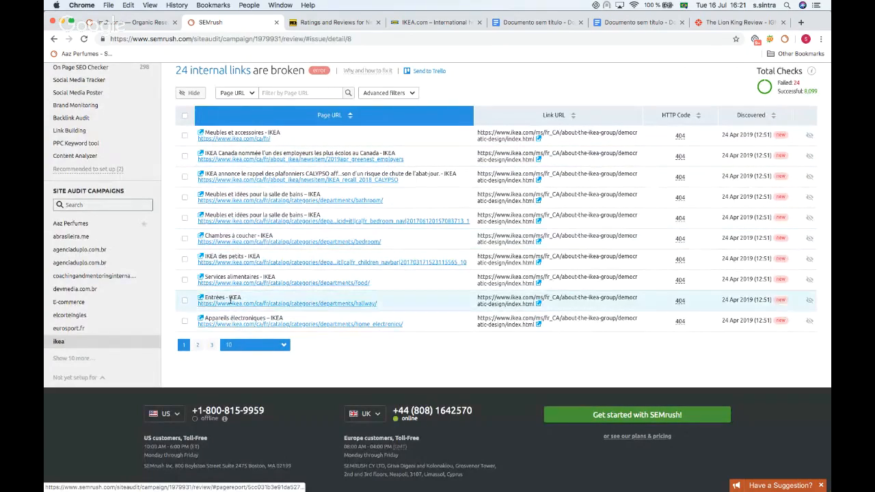
scroll(225, 294, up, 3)
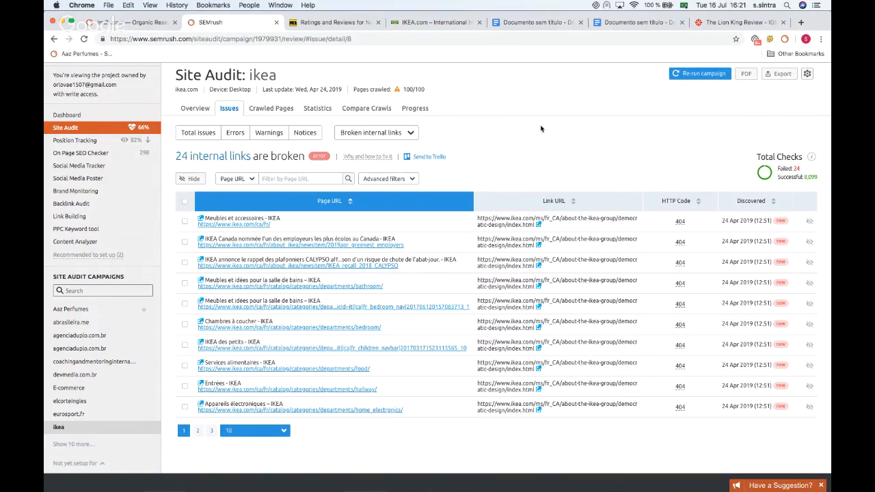
scroll(350, 356, up, 2)
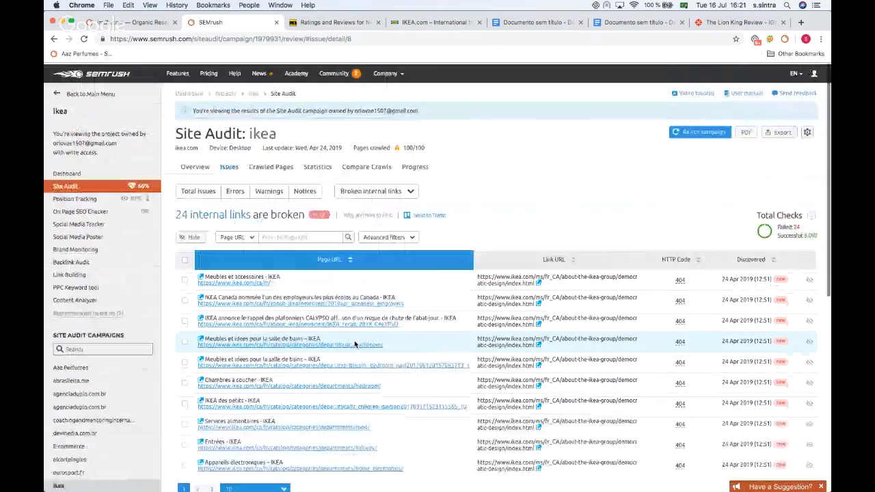
scroll(88, 204, down, 1)
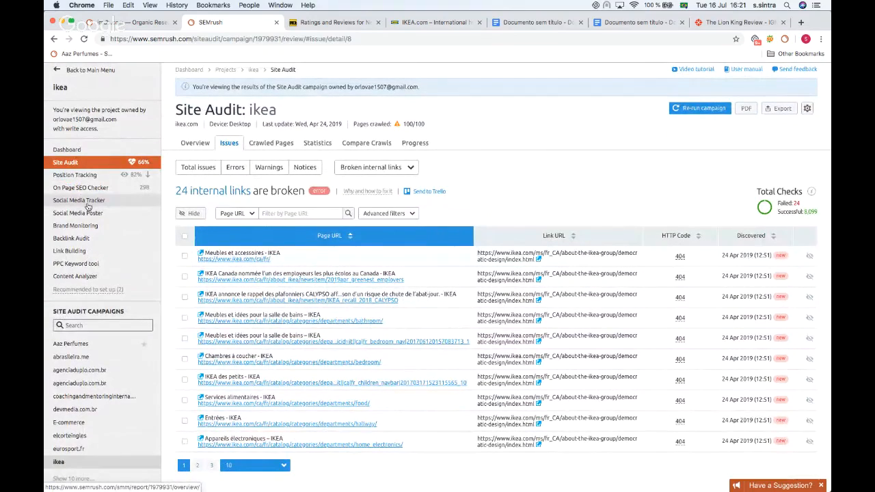
scroll(87, 205, up, 1)
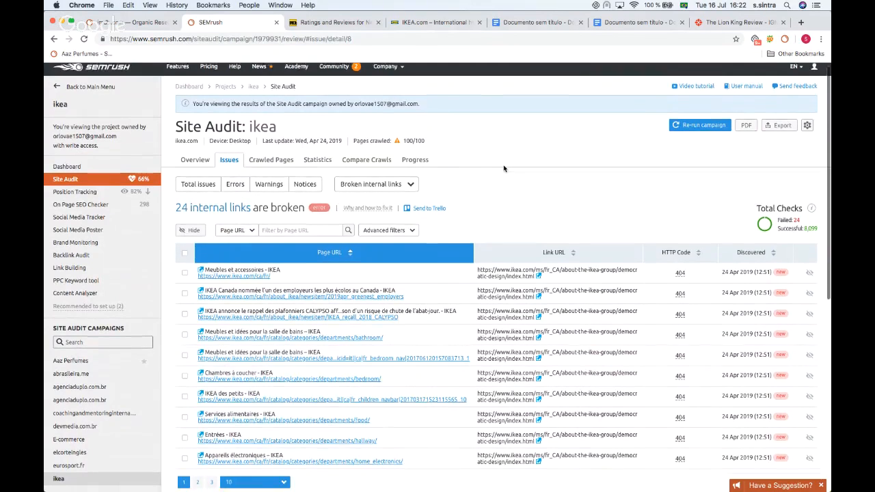
scroll(503, 165, down, 1)
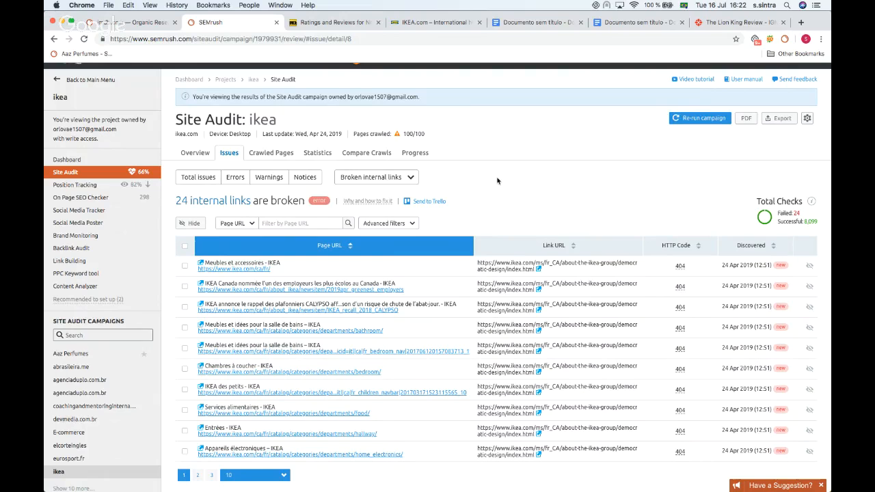
scroll(497, 181, down, 1)
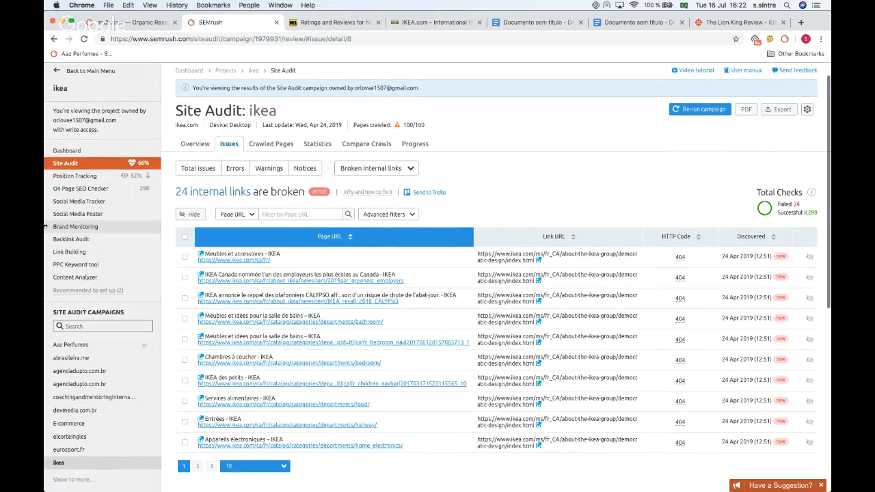
Step: Go back to the main menu, open the Backlink Audit Tool and open the ikea project
click(74, 72)
scroll(68, 205, down, 1)
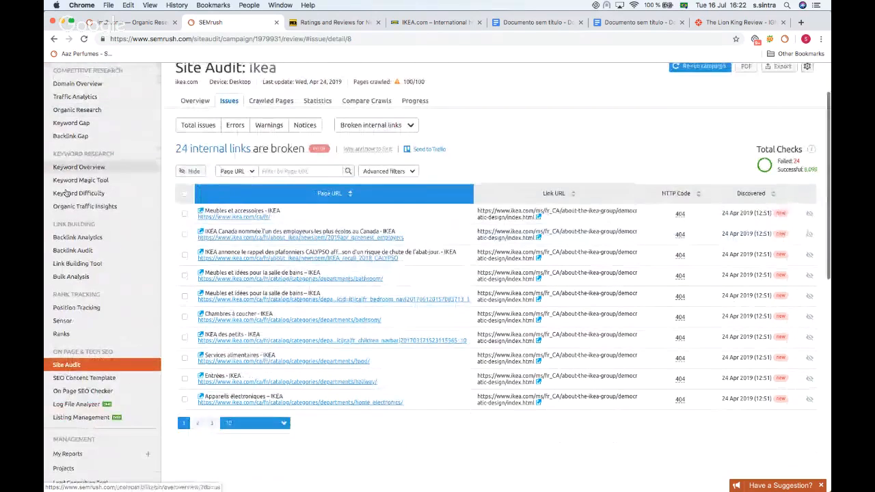
click(72, 251)
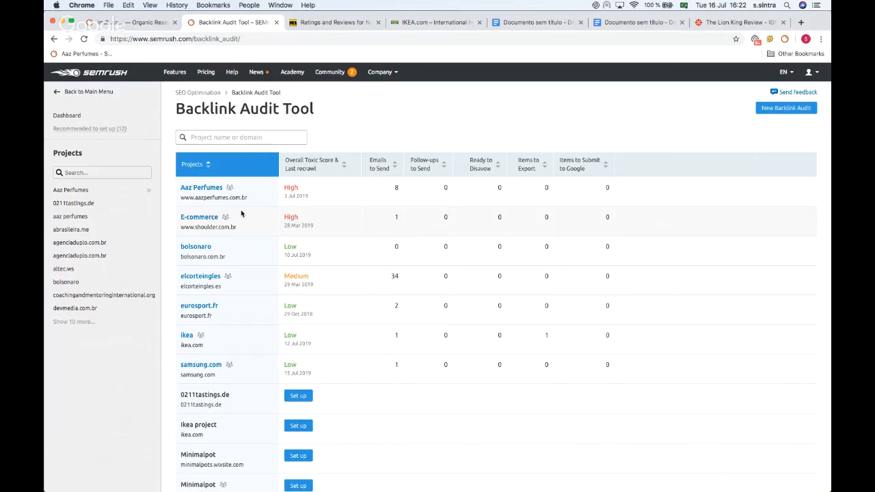
scroll(247, 196, down, 1)
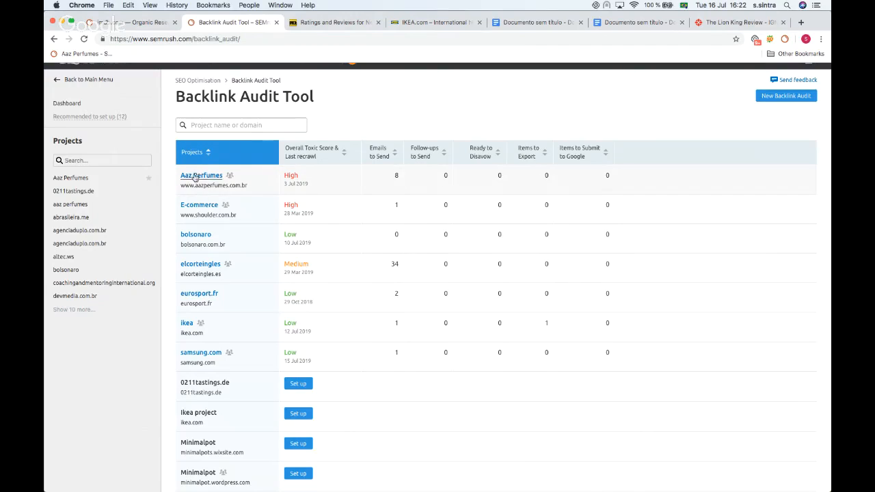
click(185, 326)
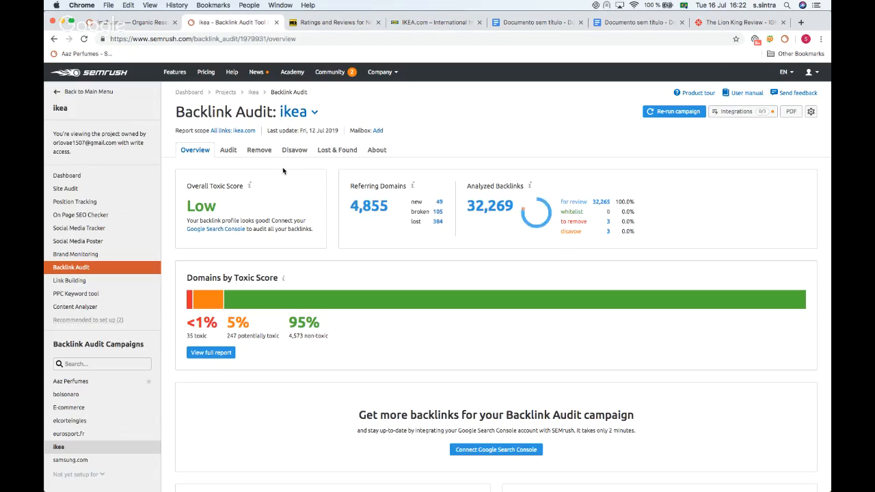
Step: Open the Integrations menu of the ikea backlink audit to view the available connections
scroll(277, 172, down, 1)
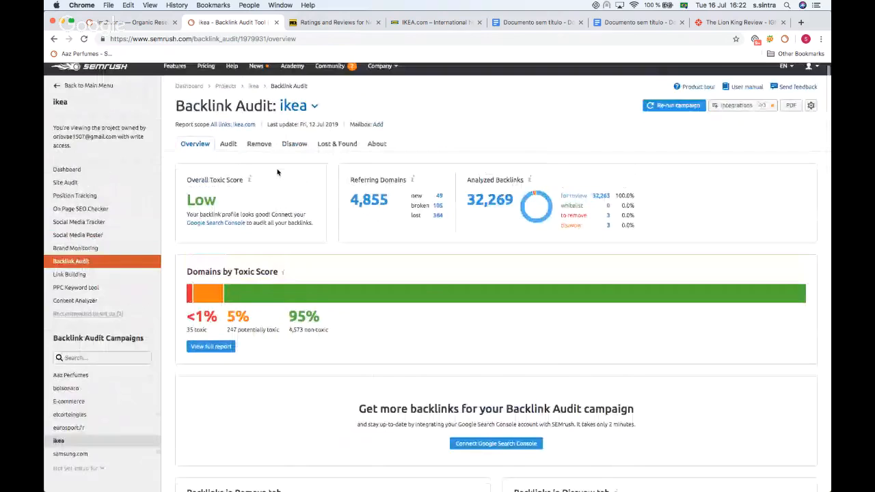
click(754, 108)
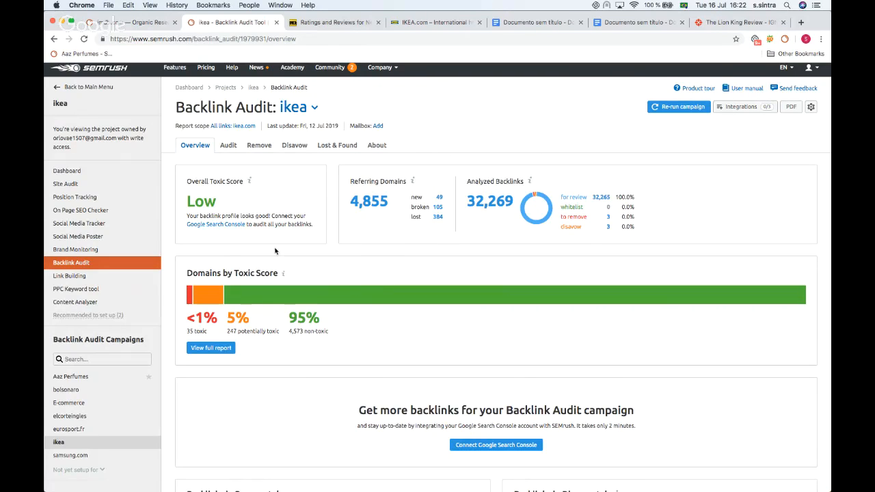
scroll(277, 240, down, 1)
scroll(277, 205, up, 1)
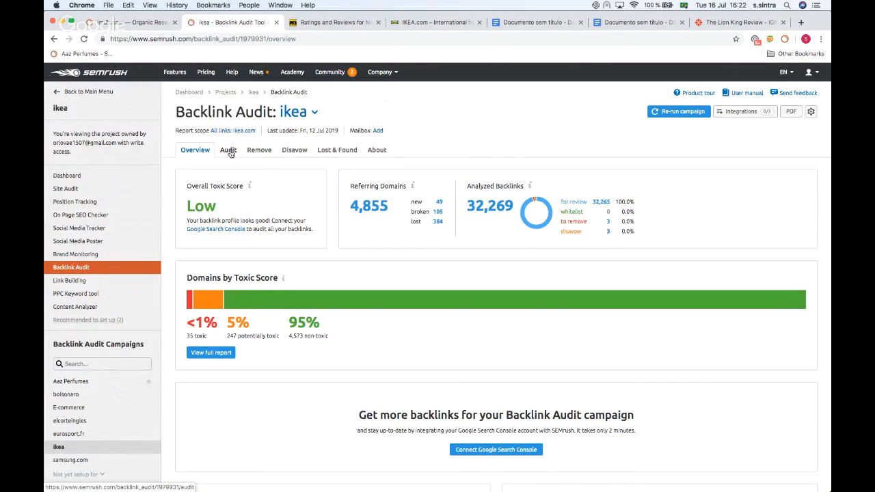
click(735, 117)
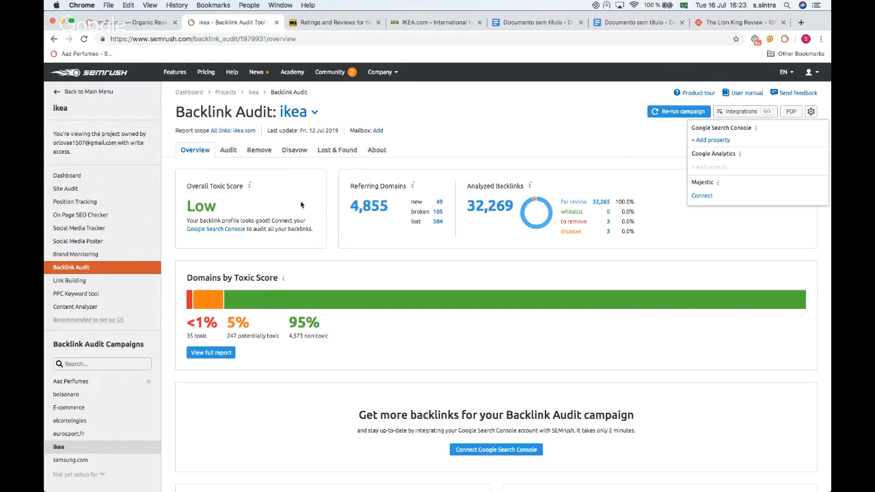
Step: Open the Audit list of backlinks and move the top toxic domain, in.o-o-8-o-o.com, to the Remove list
click(228, 151)
scroll(332, 165, down, 1)
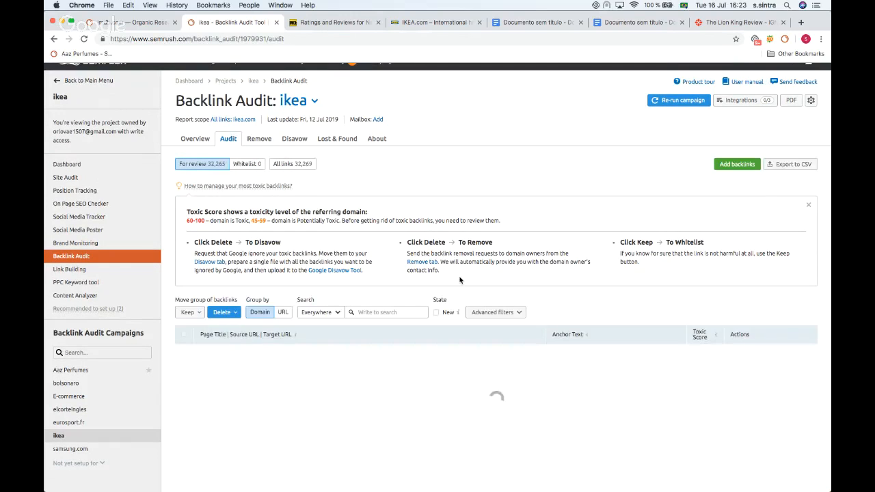
scroll(345, 263, down, 5)
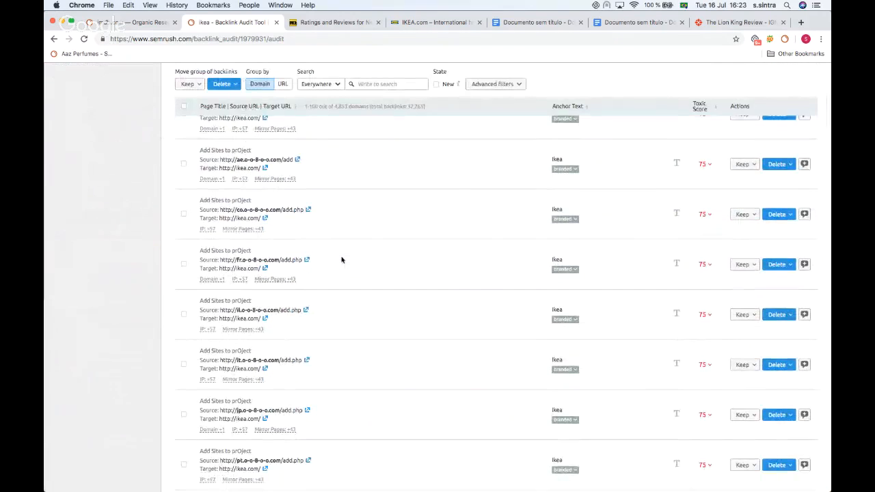
scroll(342, 258, up, 2)
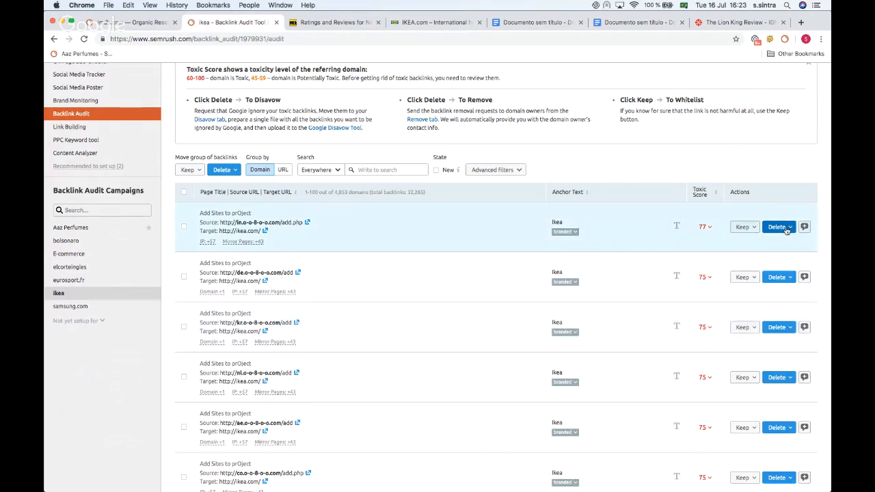
click(787, 228)
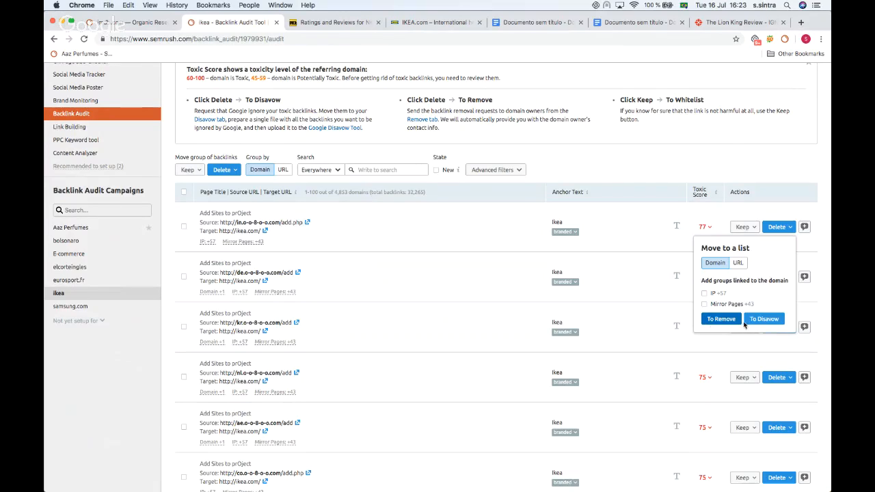
click(727, 321)
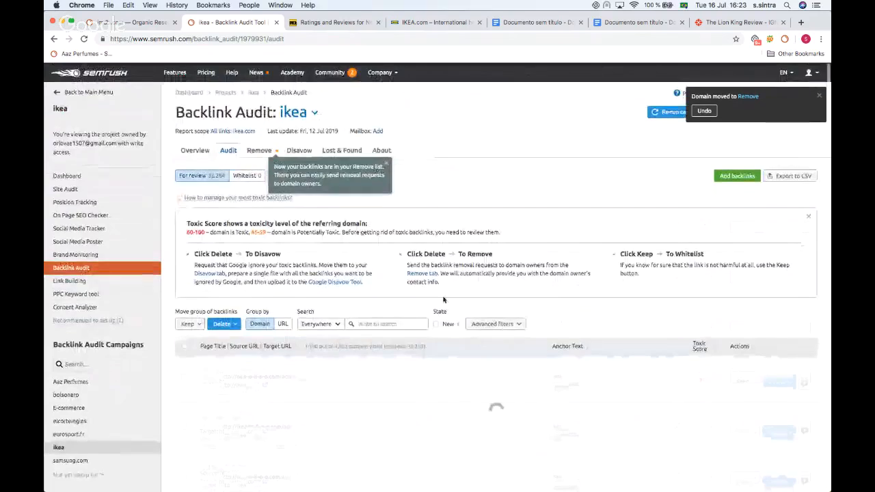
Step: Open the Remove list and start the removal email to ilovevitaly.ru, reviewing its template and recipient field
click(260, 150)
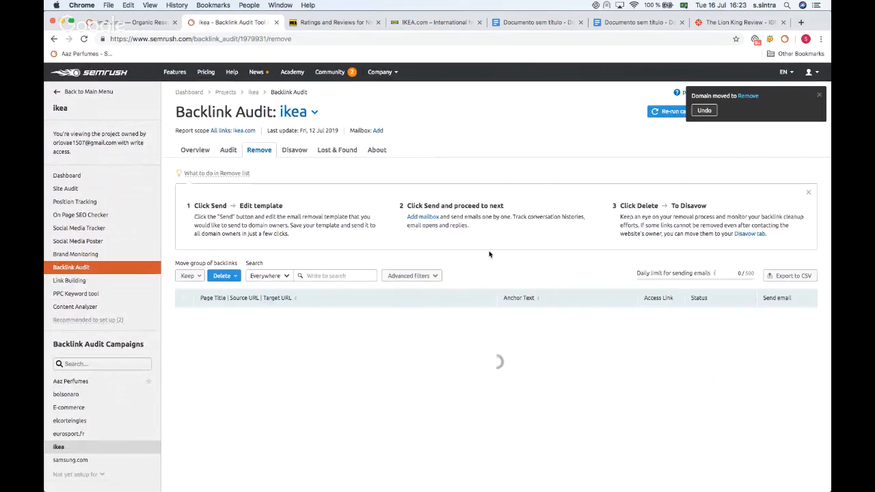
scroll(516, 258, down, 1)
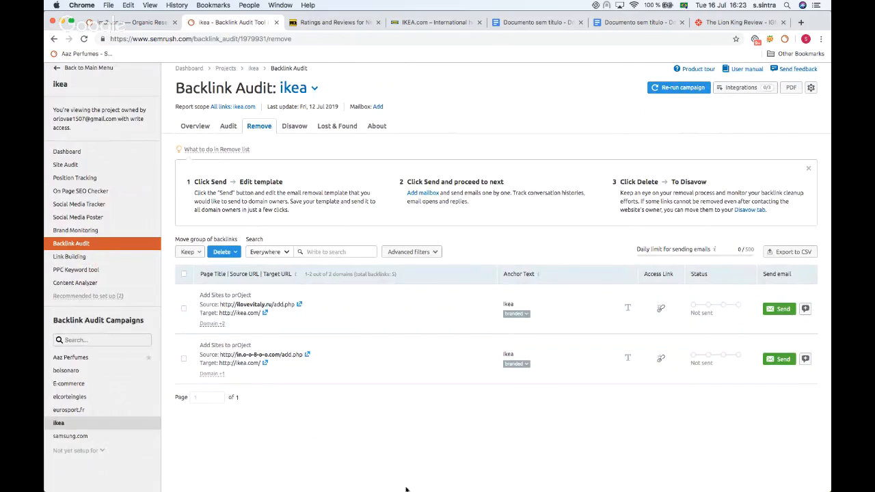
click(778, 309)
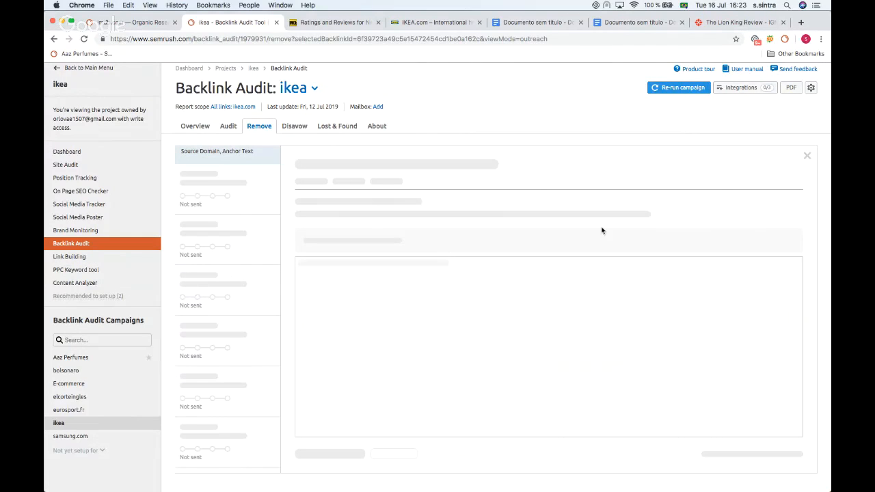
drag(325, 315, 282, 268)
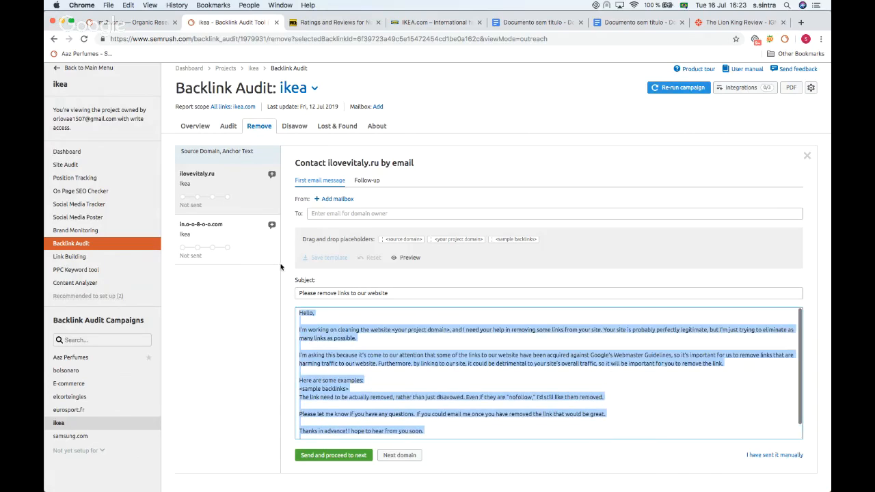
click(309, 213)
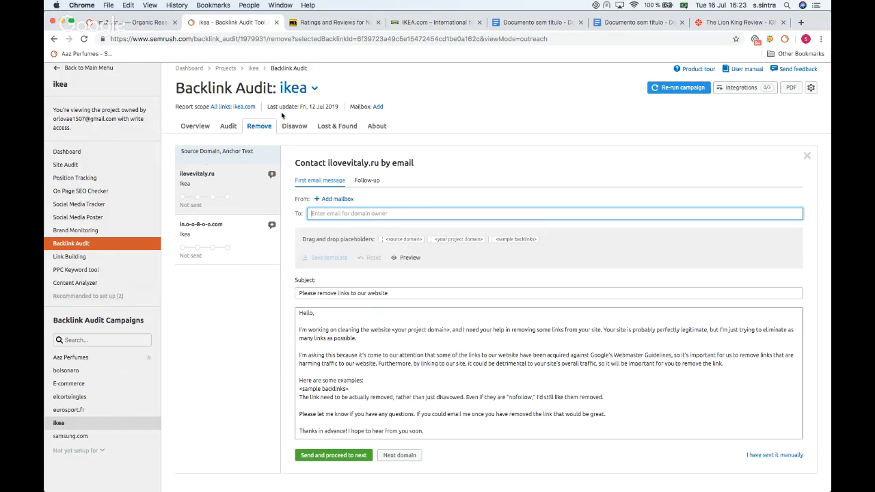
Step: Return to the Audit list and move the de.o-o-8-o-o.com domain to the Disavow list
click(229, 126)
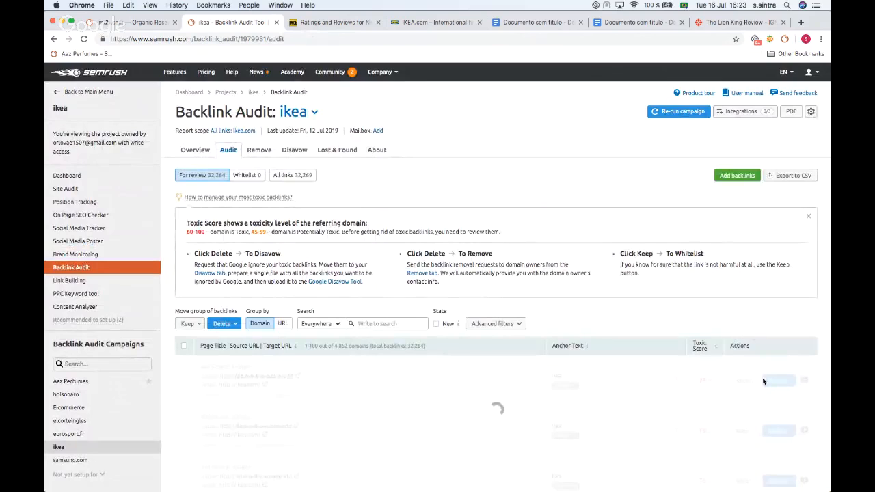
click(777, 381)
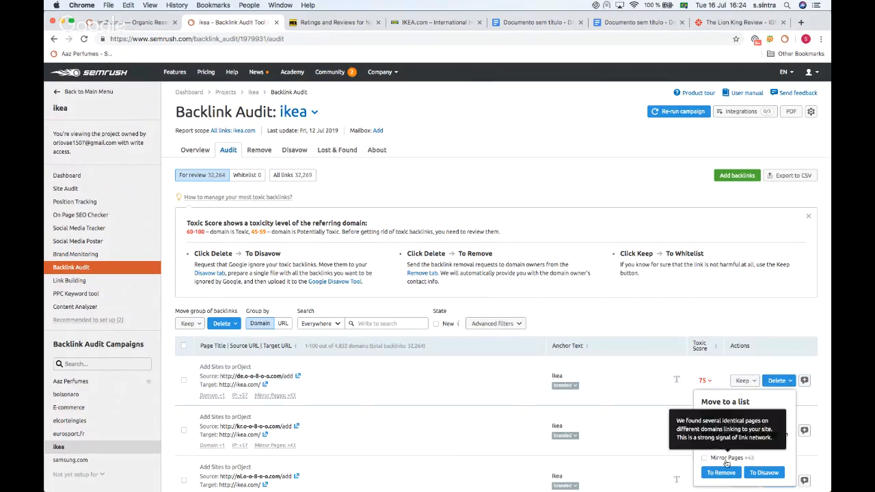
click(768, 472)
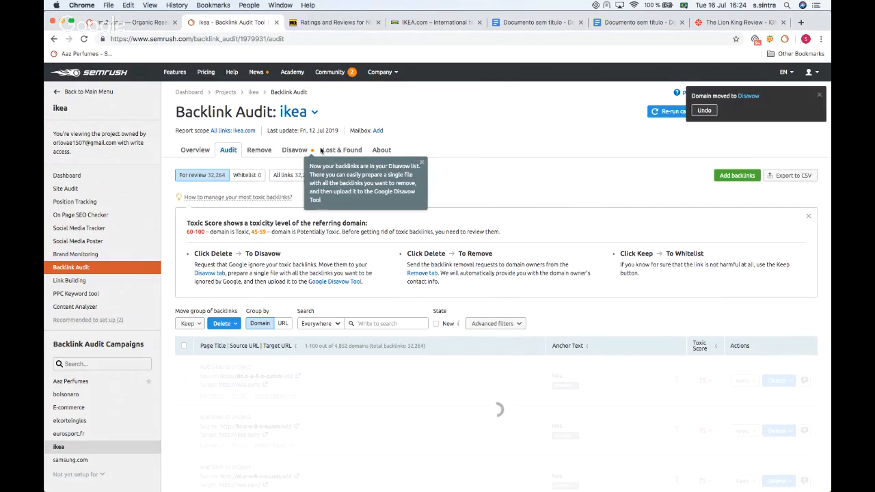
Step: Open the Disavow list and export its domains to a TXT disavow file
click(294, 151)
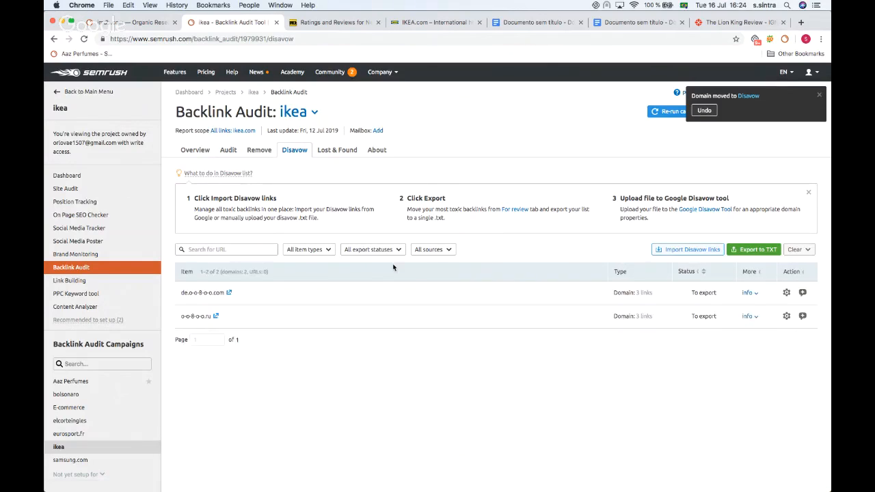
scroll(306, 300, down, 1)
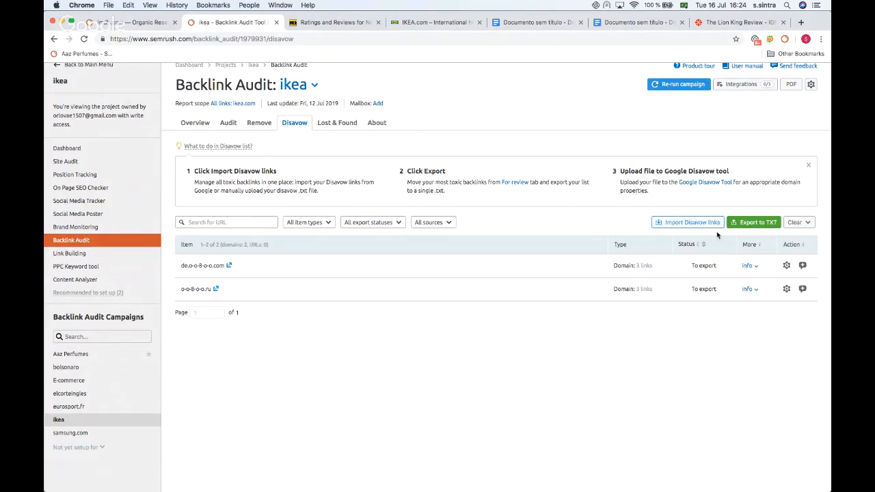
click(752, 223)
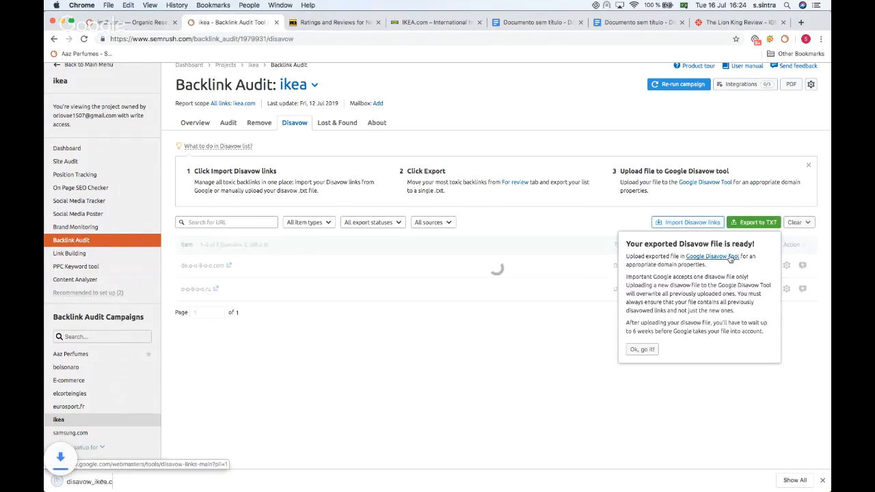
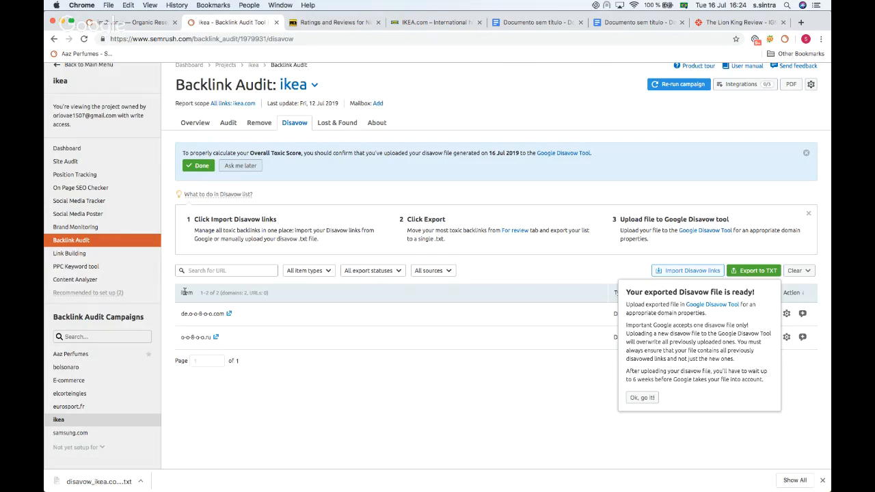
Step: Dismiss the disavow file notice and open the Link Building tool for the ikea project
drag(272, 295, 293, 283)
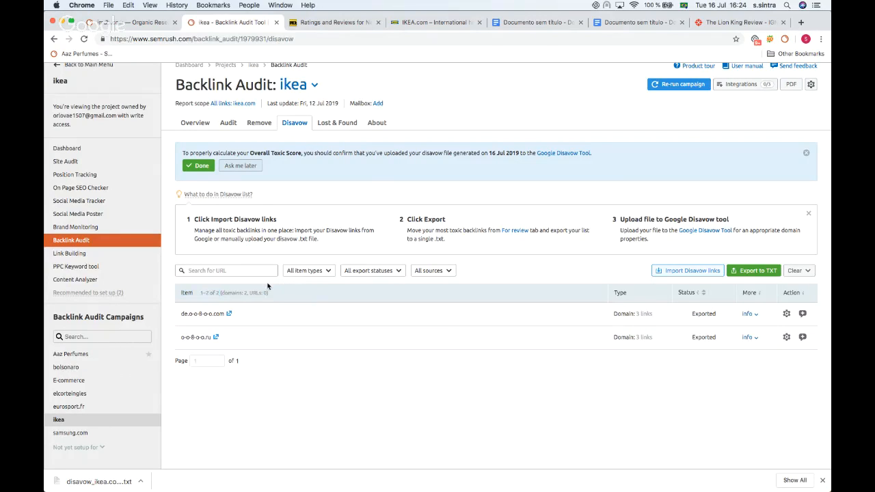
click(267, 286)
click(74, 255)
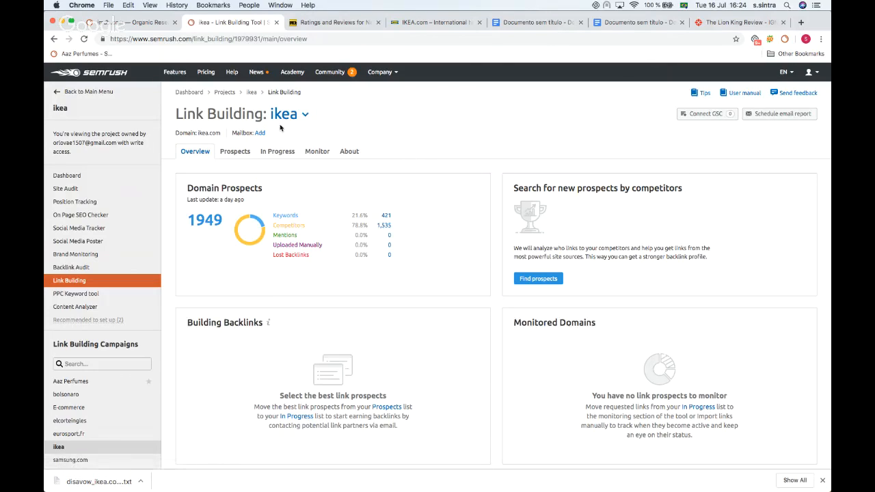
Step: Open the domain prospects list and browse the suggested prospect domains
click(234, 151)
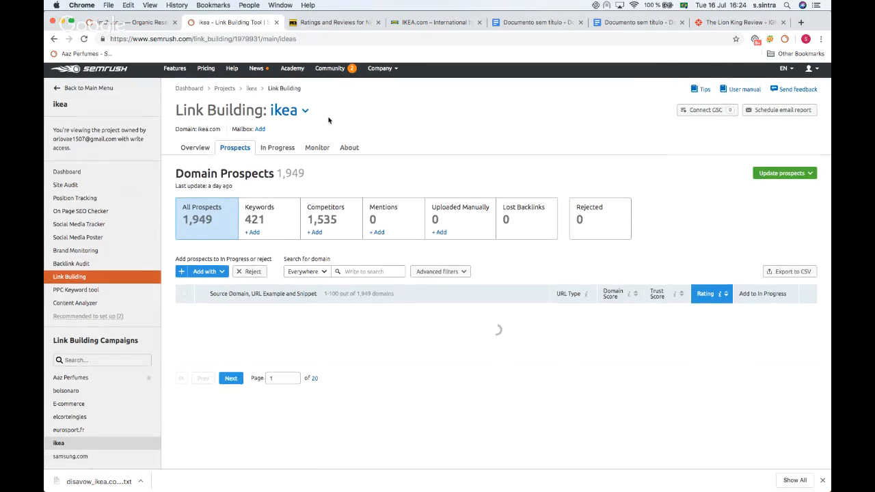
scroll(245, 271, down, 1)
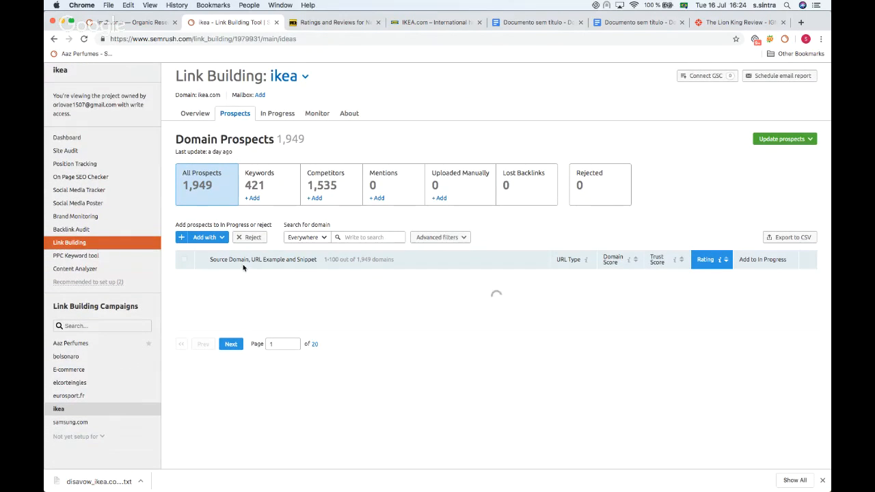
scroll(243, 266, down, 4)
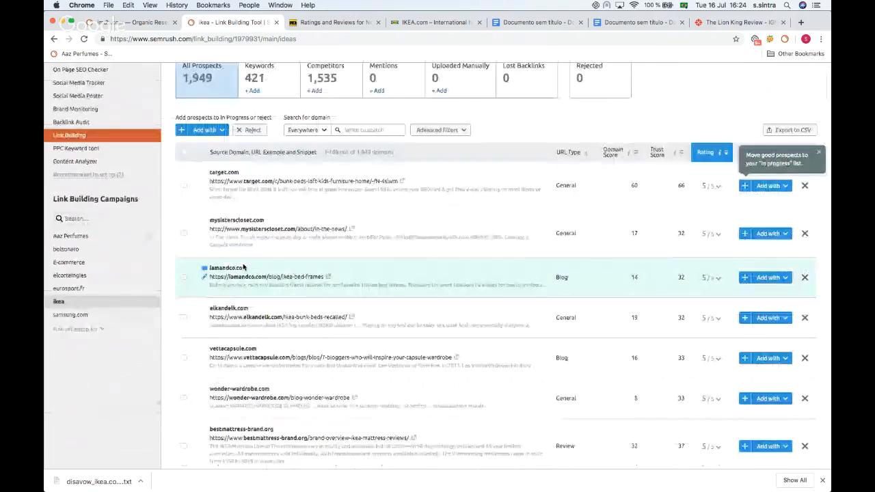
scroll(266, 176, down, 3)
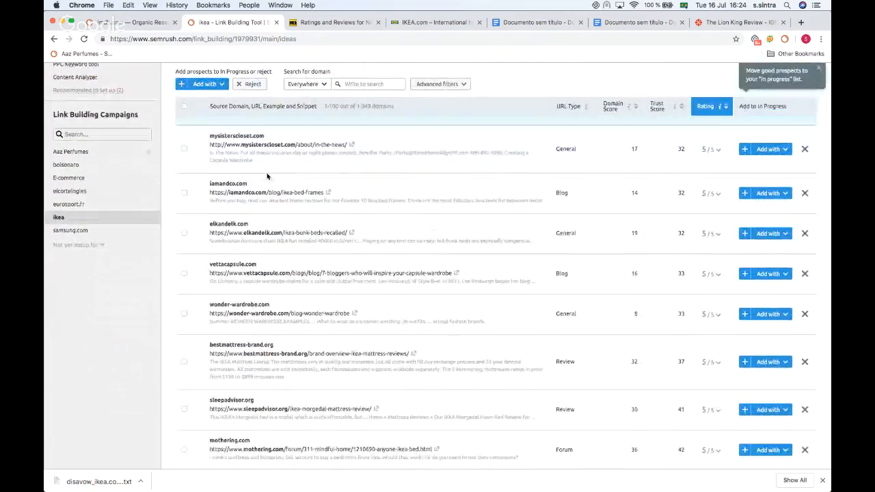
scroll(263, 164, up, 7)
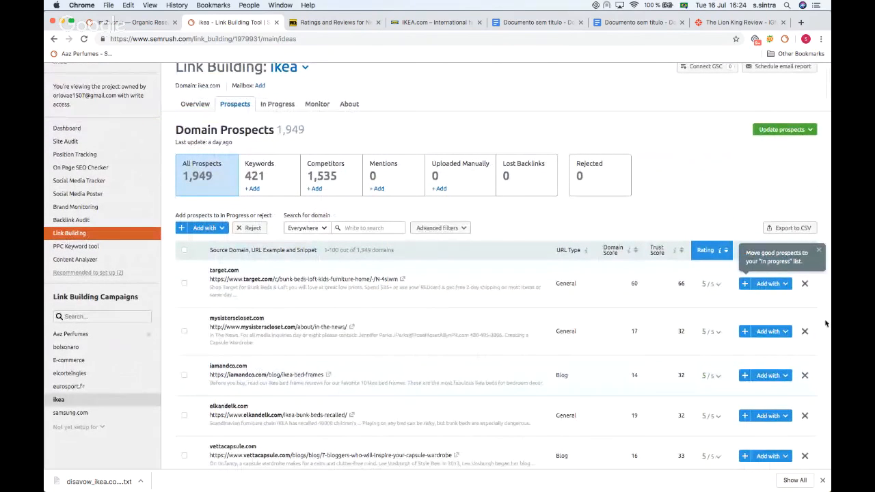
click(785, 283)
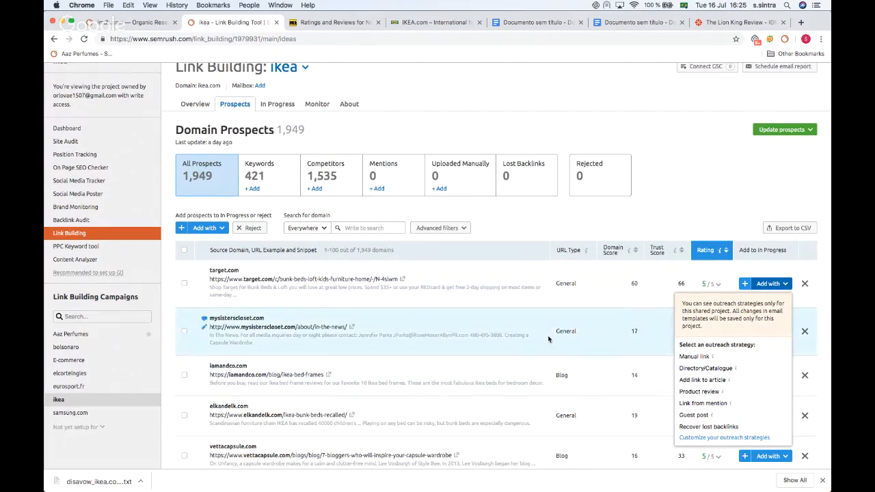
click(276, 104)
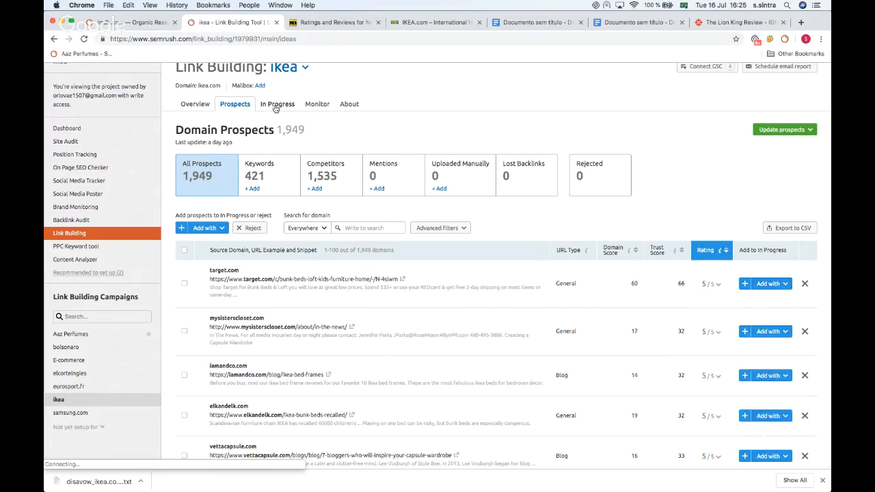
click(228, 156)
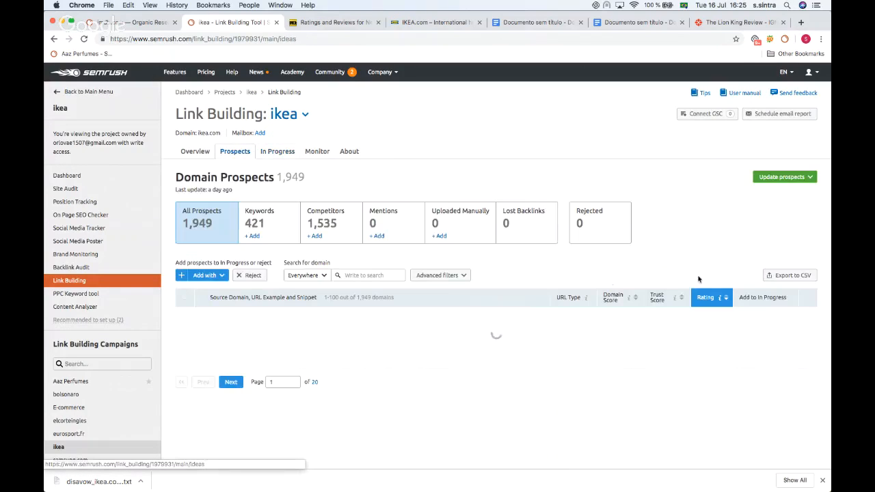
Step: Add target.com to the In Progress list with the Guest post outreach strategy
scroll(715, 219, down, 2)
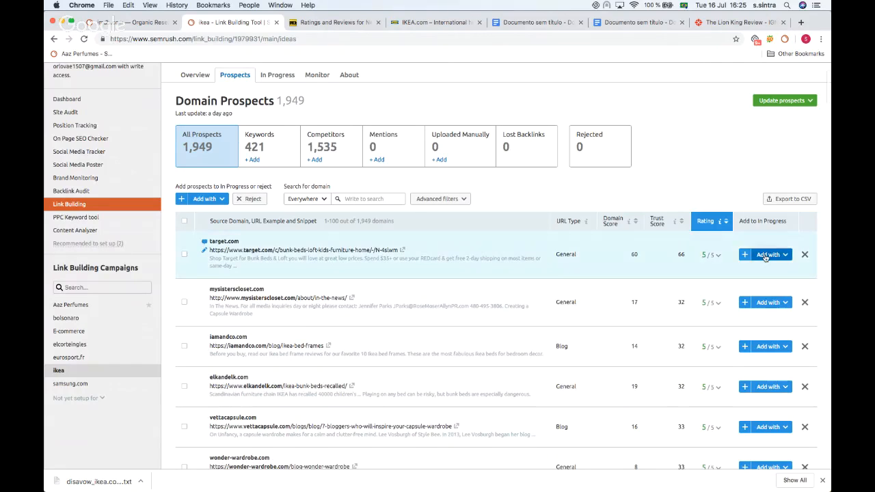
click(766, 255)
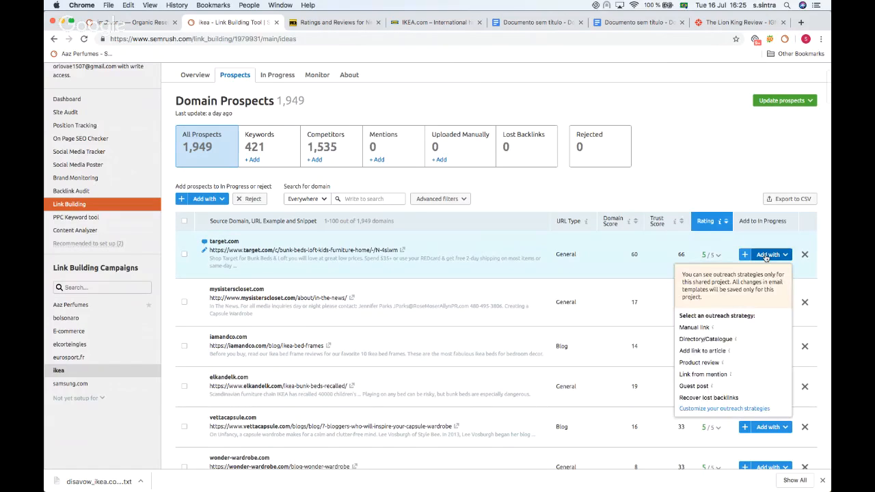
click(693, 387)
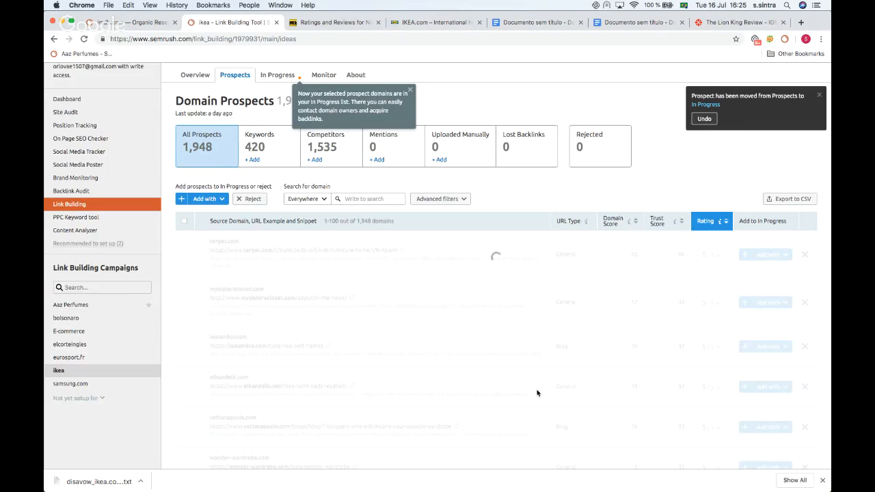
Step: Open the In Progress list and review the outreach email form for target.com
scroll(538, 393, up, 2)
click(283, 152)
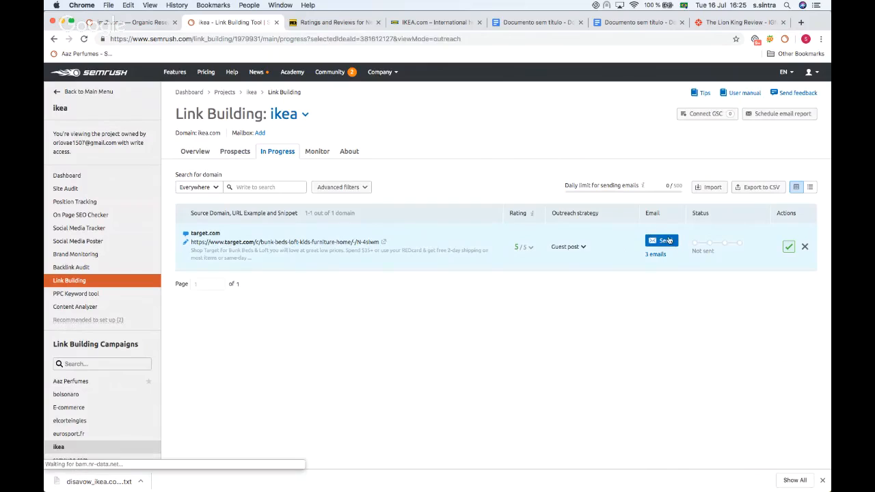
click(669, 241)
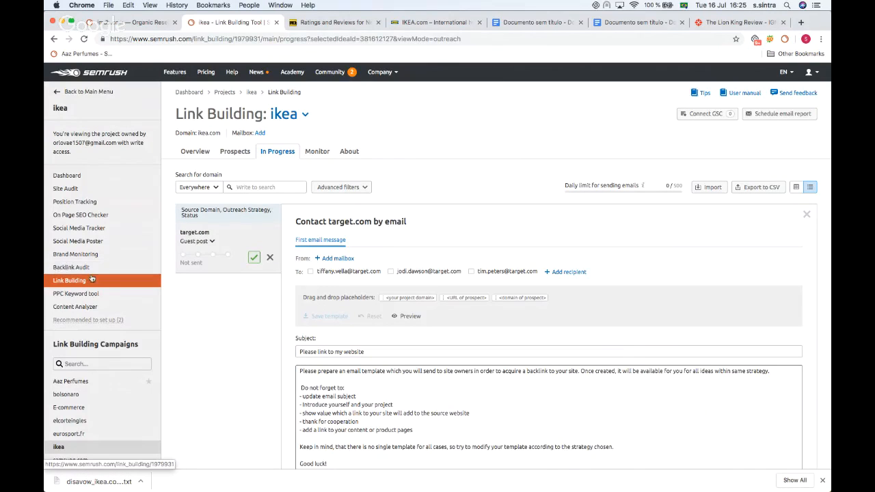
scroll(328, 397, down, 2)
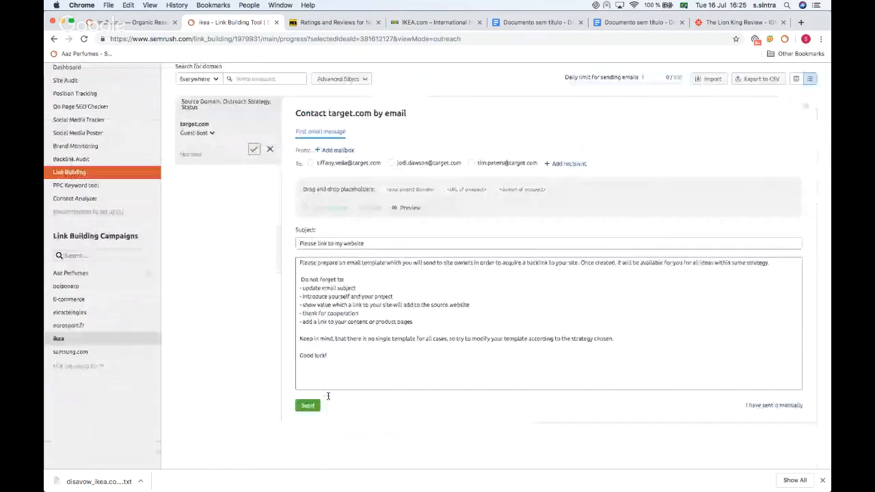
scroll(328, 397, up, 2)
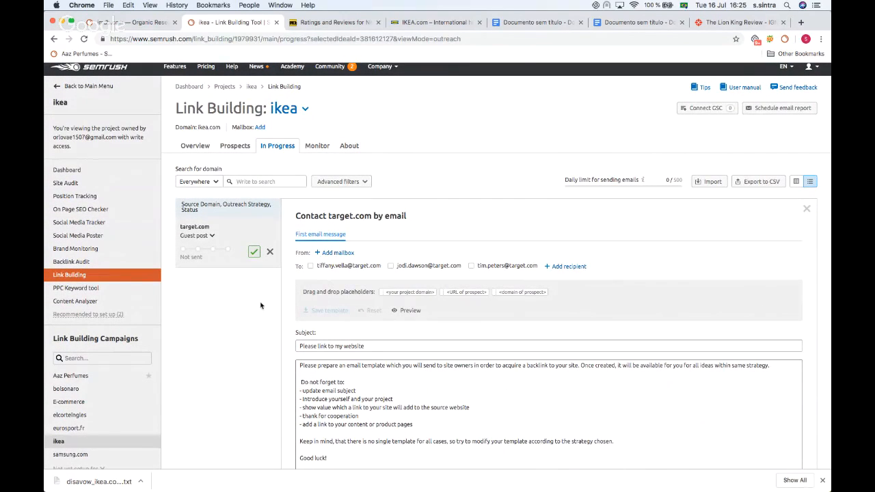
Step: View the Monitor section and return to the In Progress list
click(311, 147)
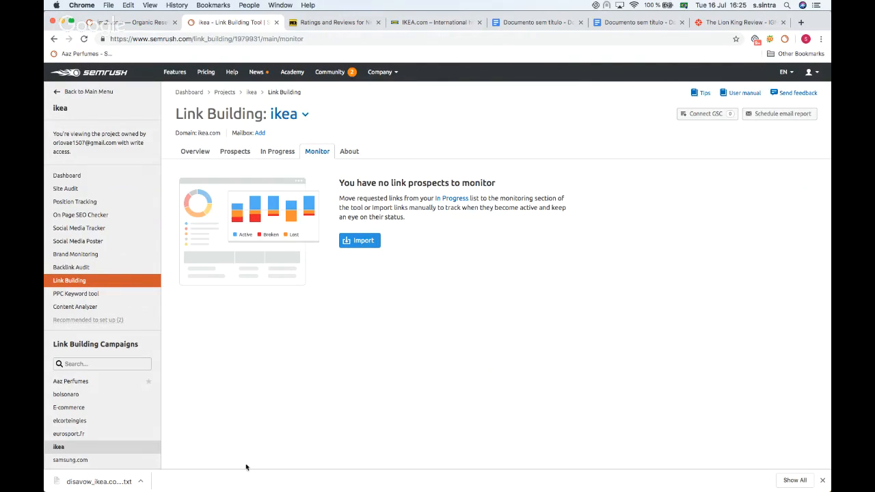
click(283, 149)
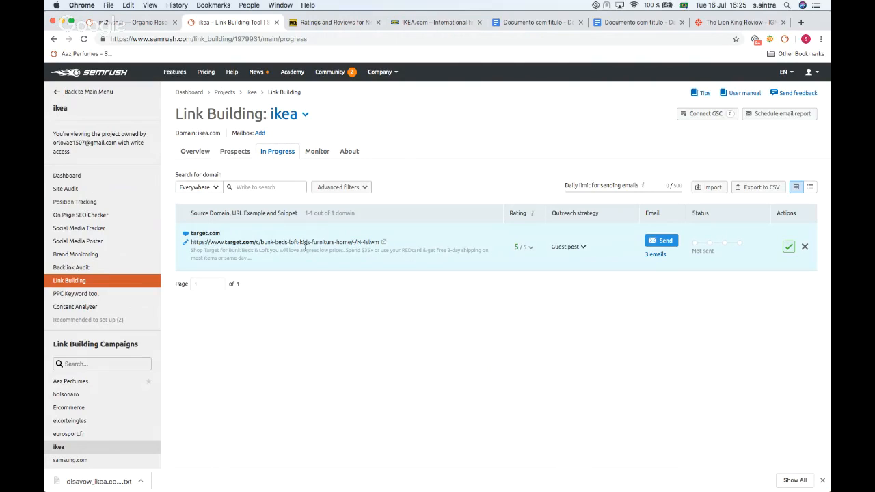
scroll(303, 307, down, 1)
scroll(303, 307, up, 1)
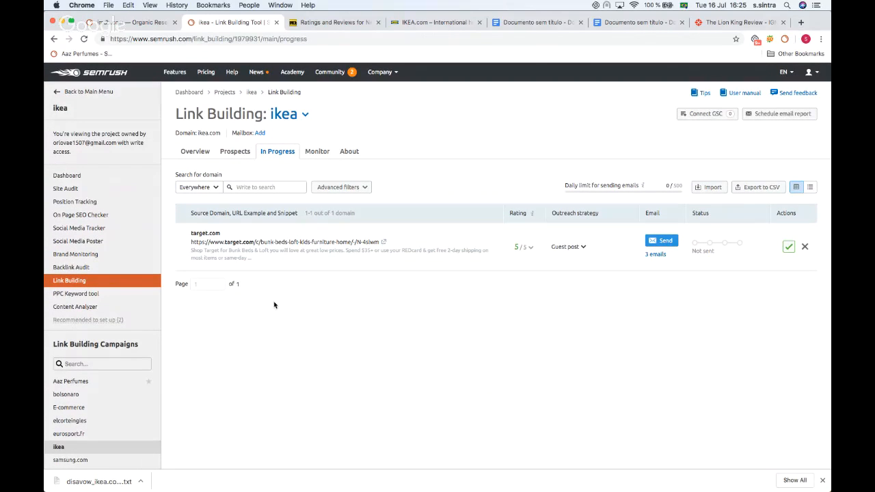
Step: Return to the main menu and switch to the Content Marketing Toolkit
click(78, 92)
scroll(101, 172, down, 1)
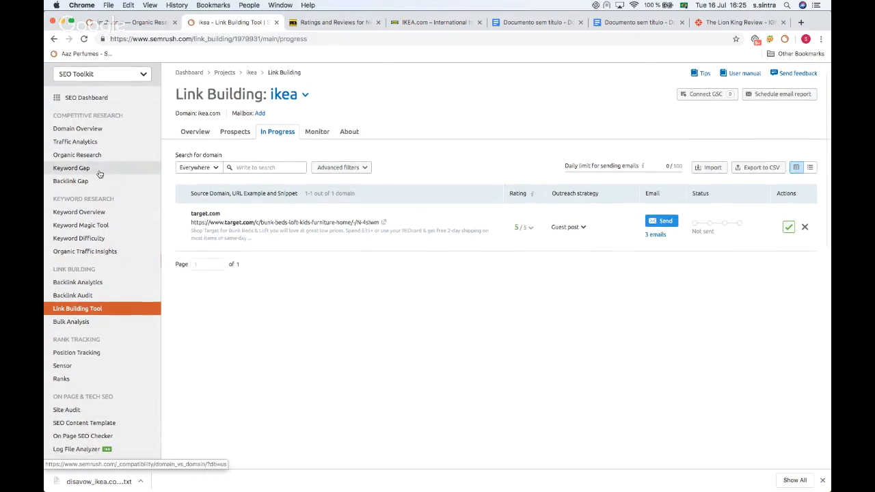
scroll(99, 174, down, 5)
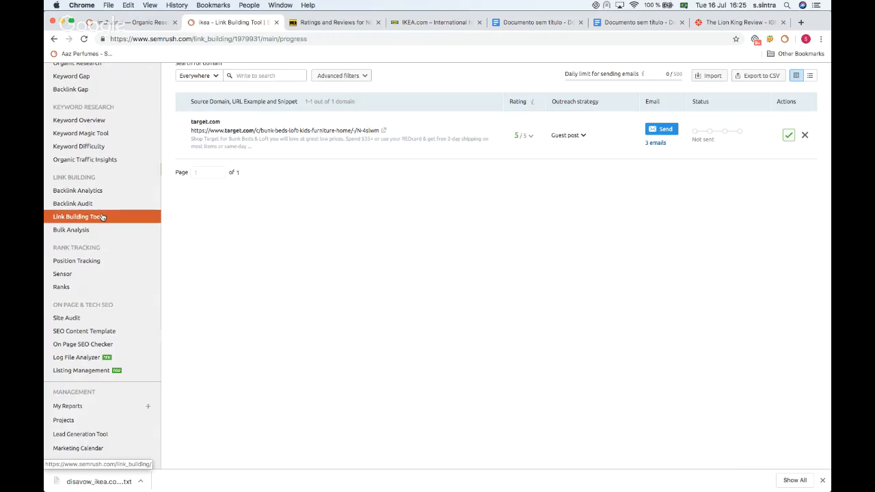
scroll(106, 216, up, 5)
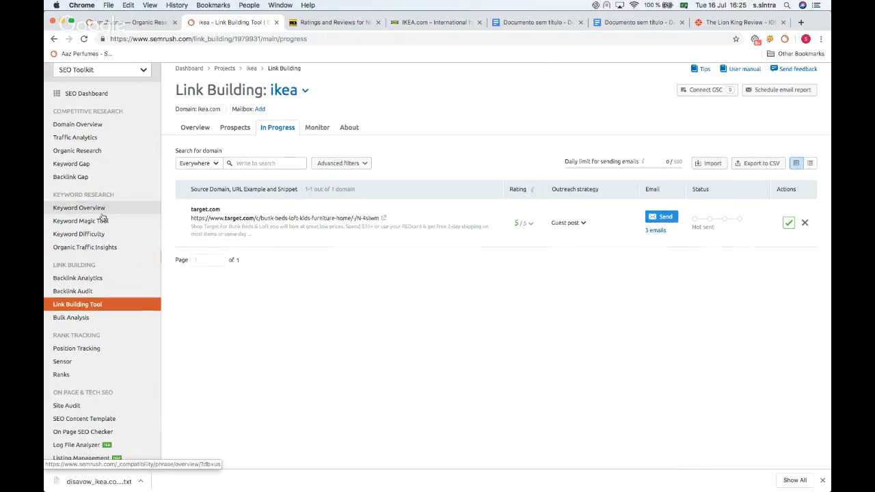
scroll(109, 102, up, 2)
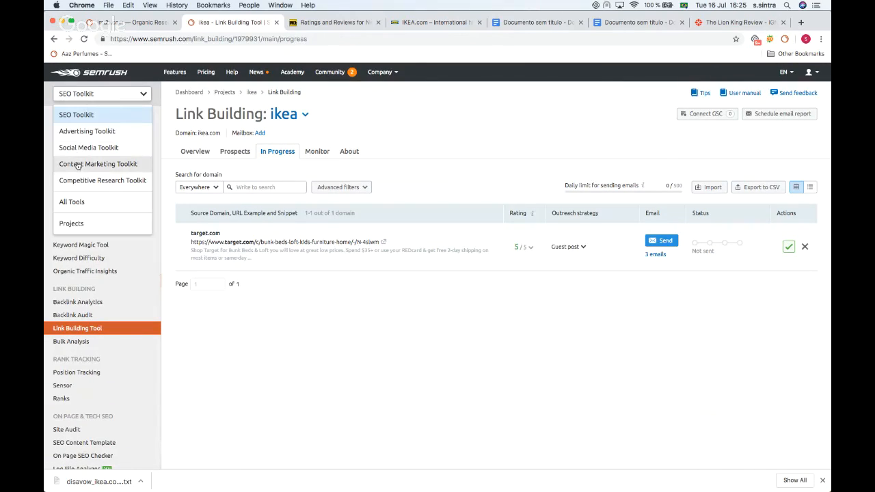
click(77, 169)
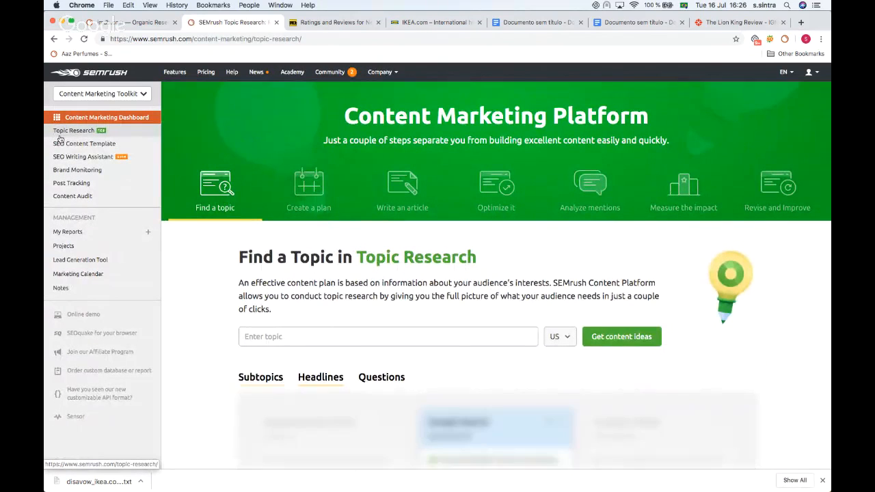
Step: Open Topic Research and enter the topic lion king
click(59, 134)
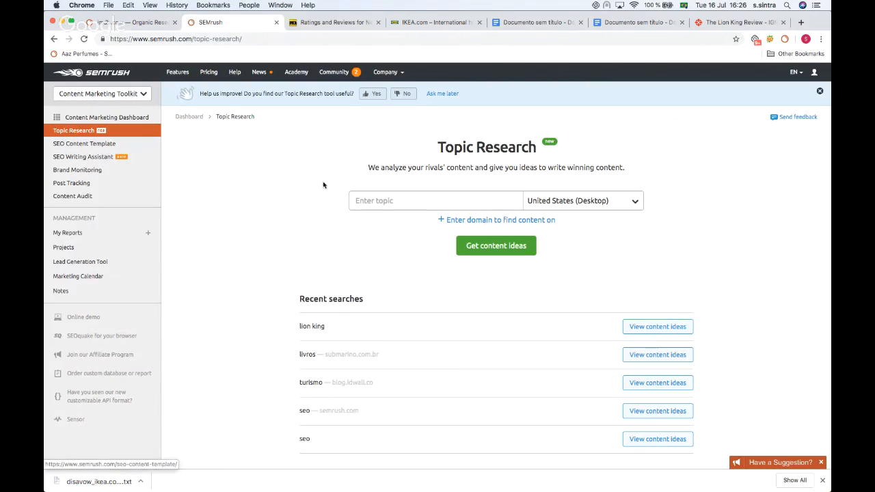
click(357, 199)
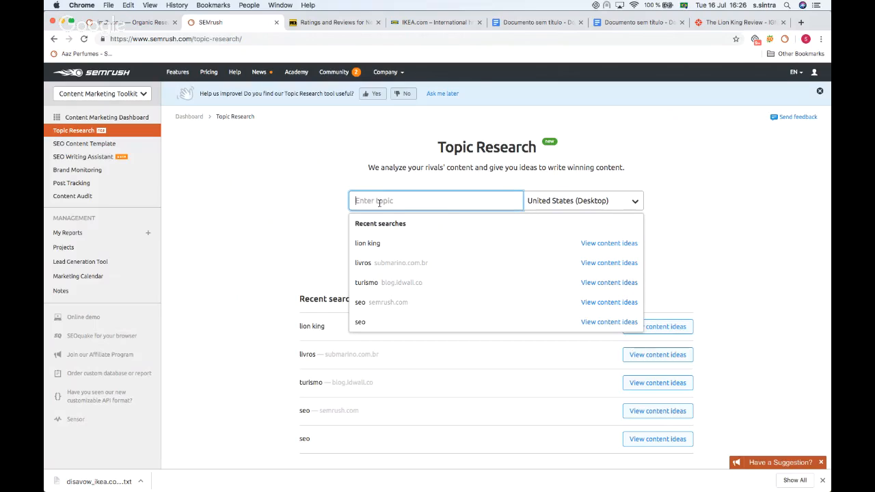
text(lion king)
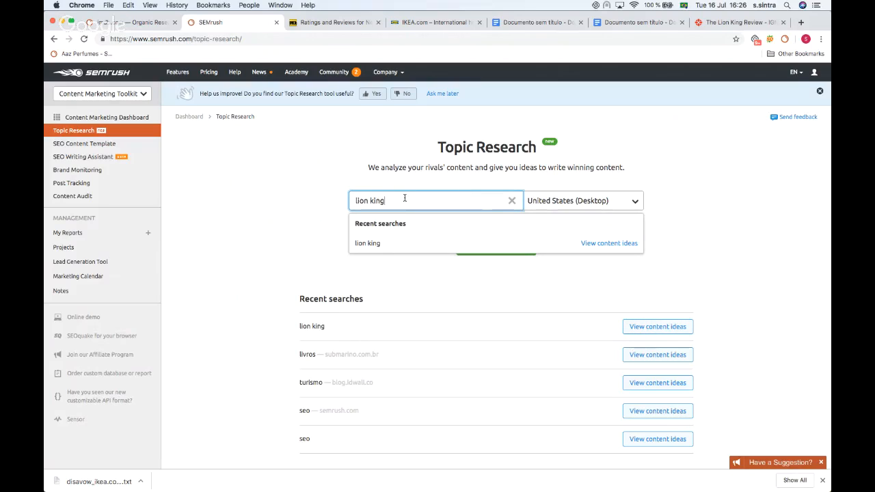
Step: Review the country, region and city options, keep United States, and get content ideas for the topic
click(564, 200)
click(568, 238)
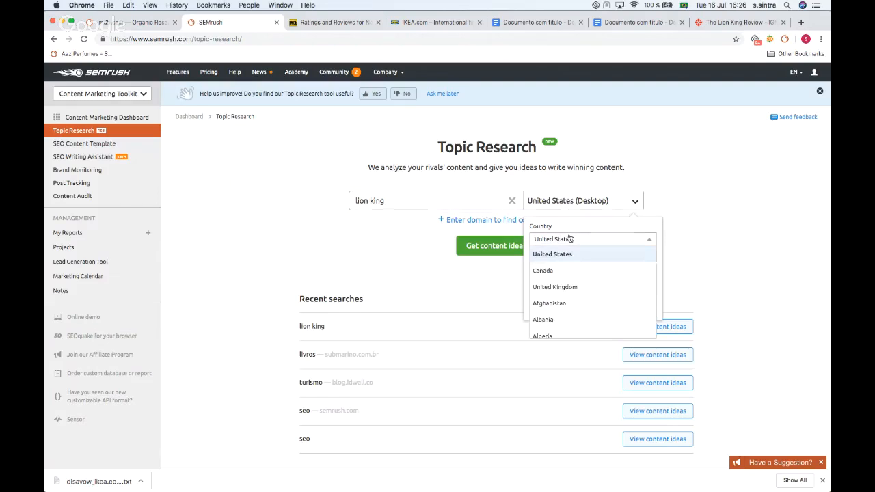
scroll(560, 273, down, 2)
scroll(571, 263, up, 2)
scroll(572, 249, down, 2)
scroll(570, 255, up, 2)
click(647, 227)
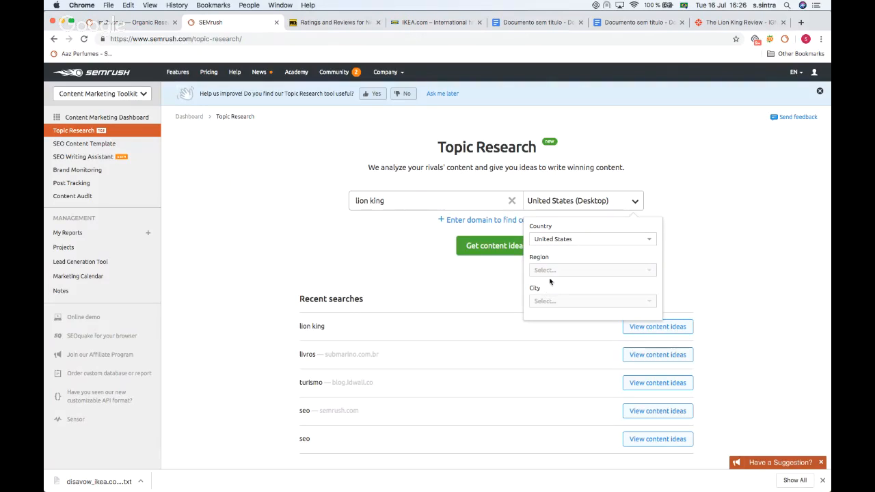
click(381, 271)
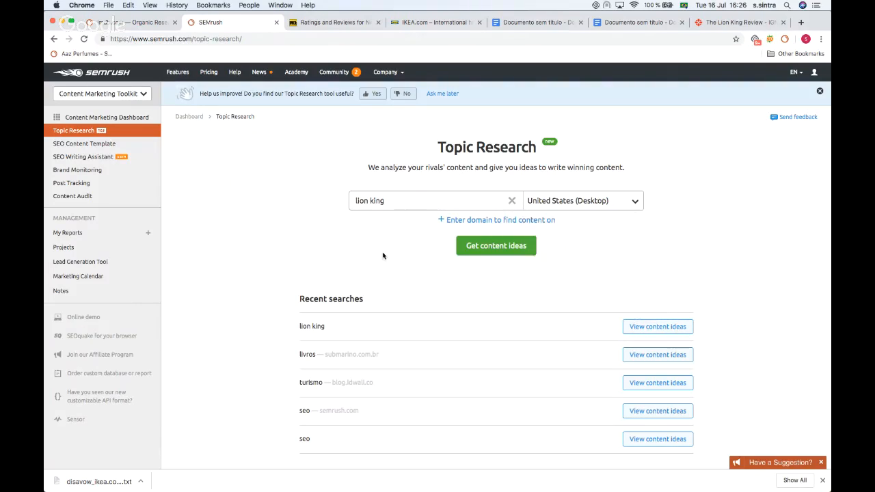
scroll(387, 260, down, 1)
click(640, 304)
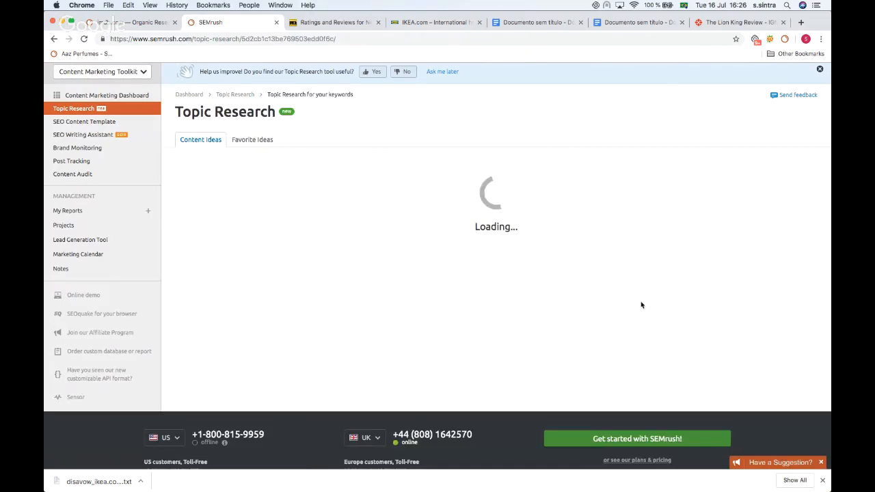
Step: Browse the subtopic cards for lion king
scroll(514, 196, down, 1)
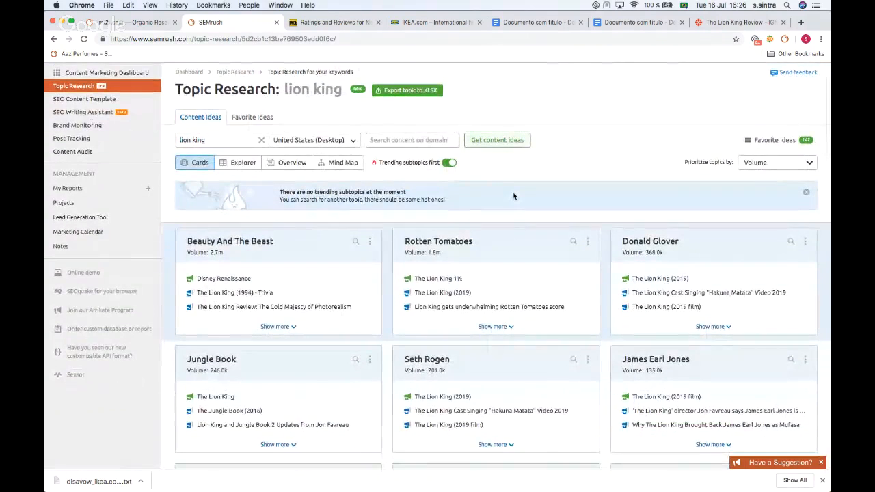
scroll(514, 197, up, 1)
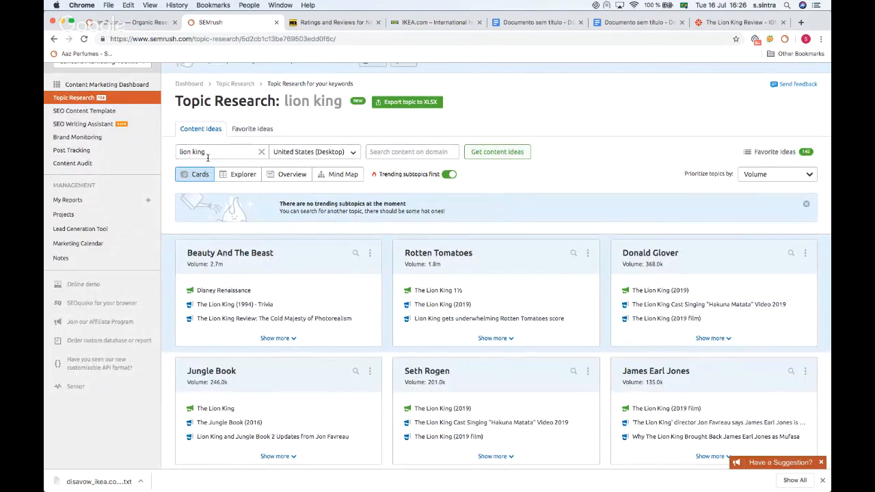
scroll(197, 242, down, 3)
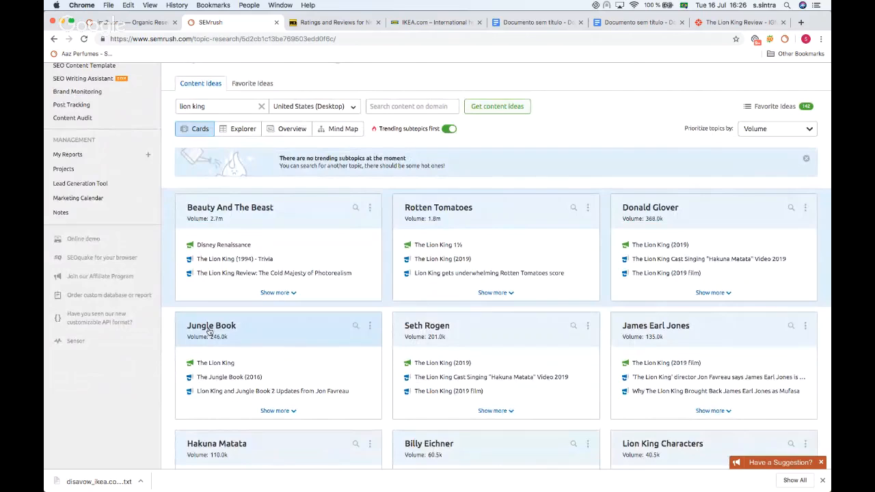
Step: Expand the Beauty And The Beast subtopic's ideas and add the Disney Renaissance headline to favorite ideas
scroll(210, 331, down, 3)
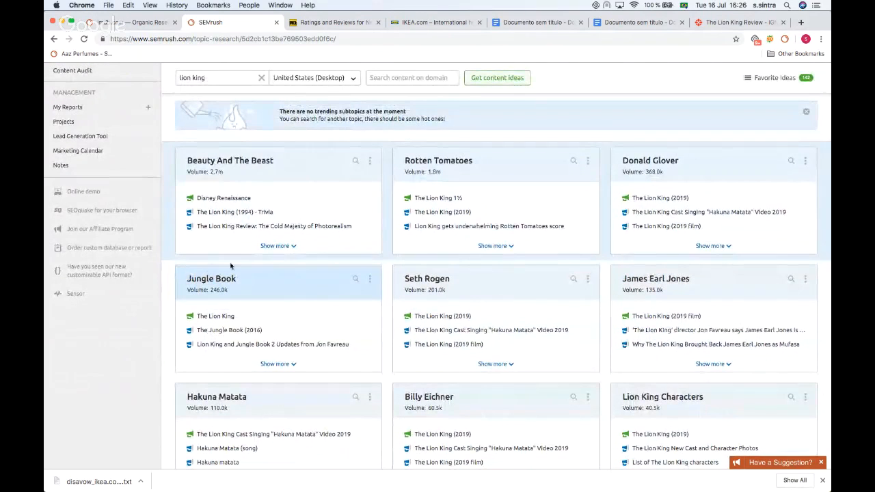
click(266, 246)
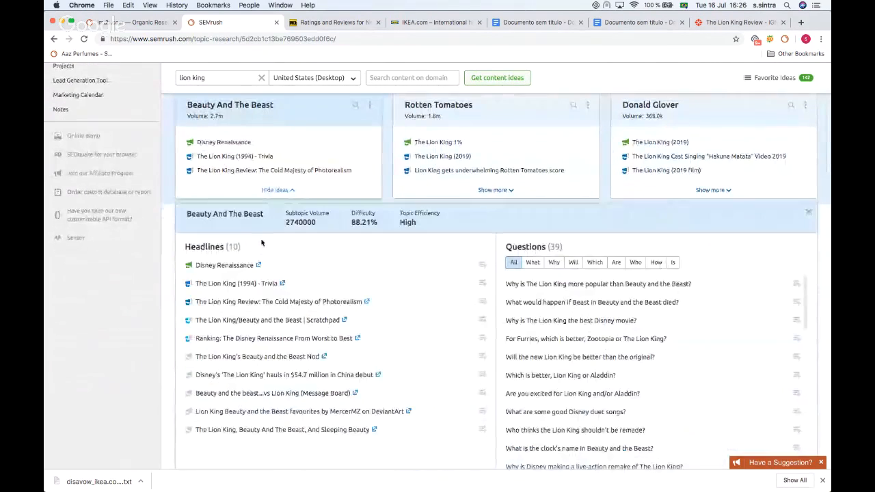
scroll(266, 247, down, 5)
scroll(203, 244, down, 3)
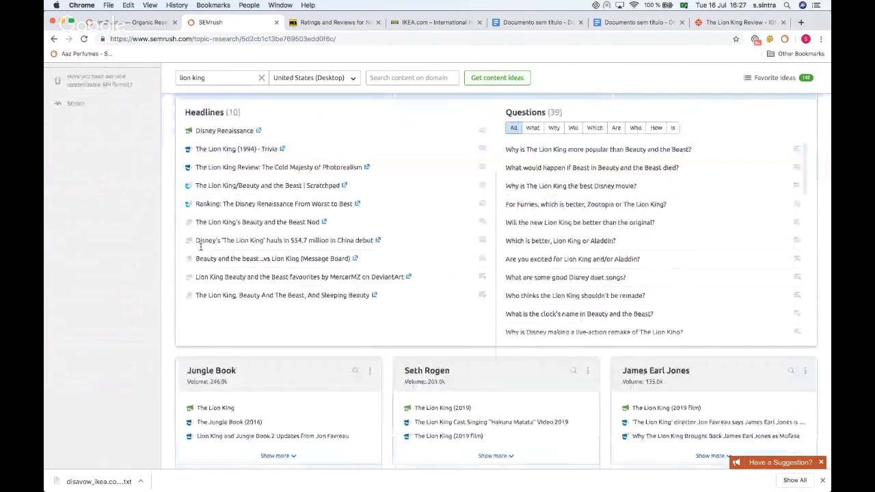
scroll(201, 249, up, 2)
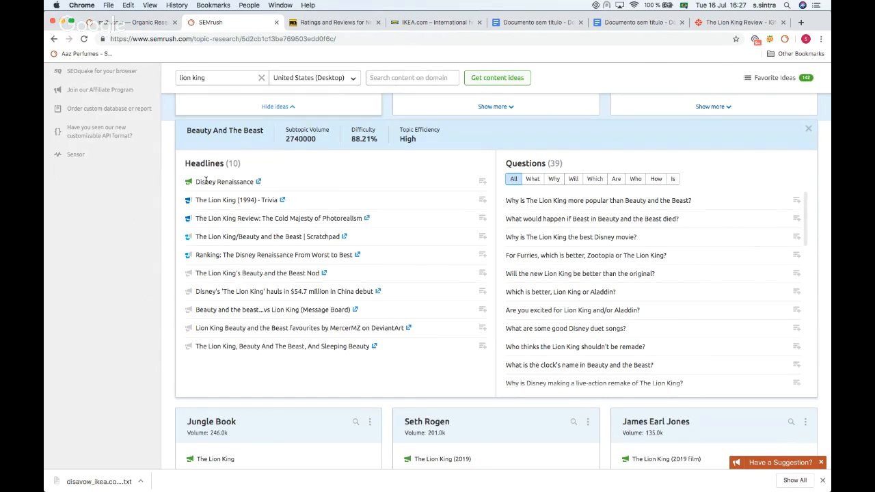
scroll(211, 260, down, 2)
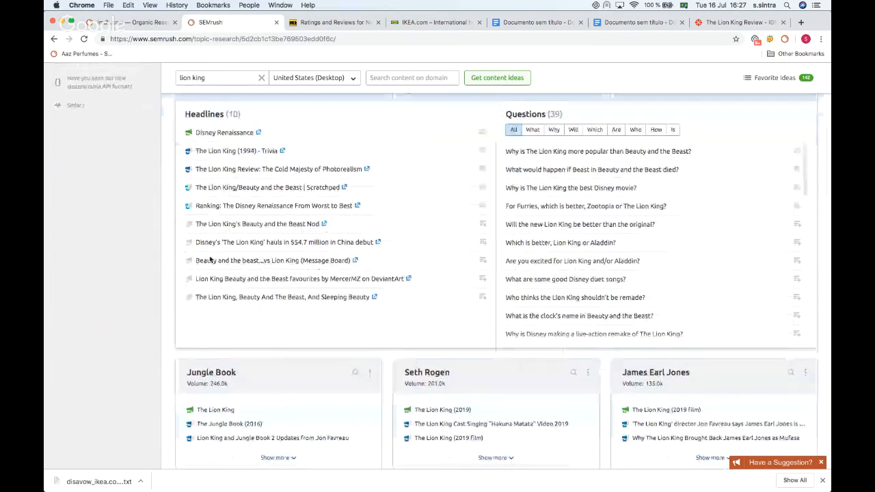
scroll(210, 260, up, 5)
scroll(211, 254, down, 2)
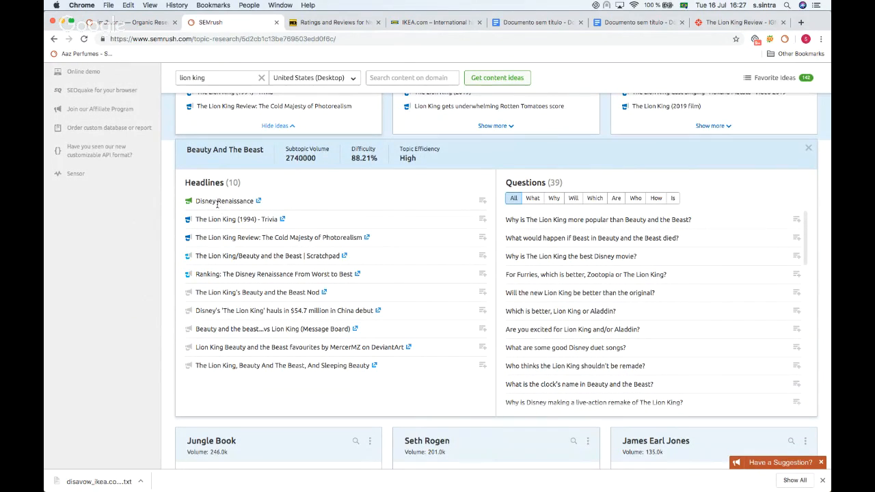
scroll(219, 208, down, 1)
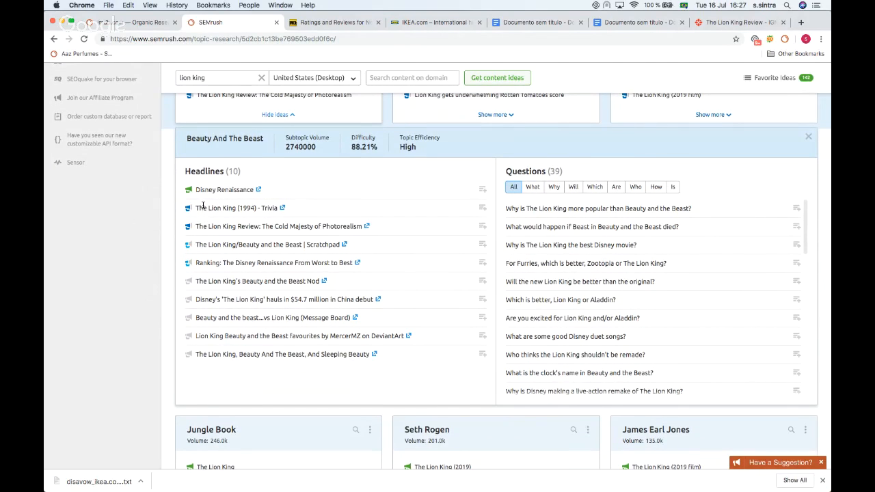
mouse_move(191, 193)
click(482, 190)
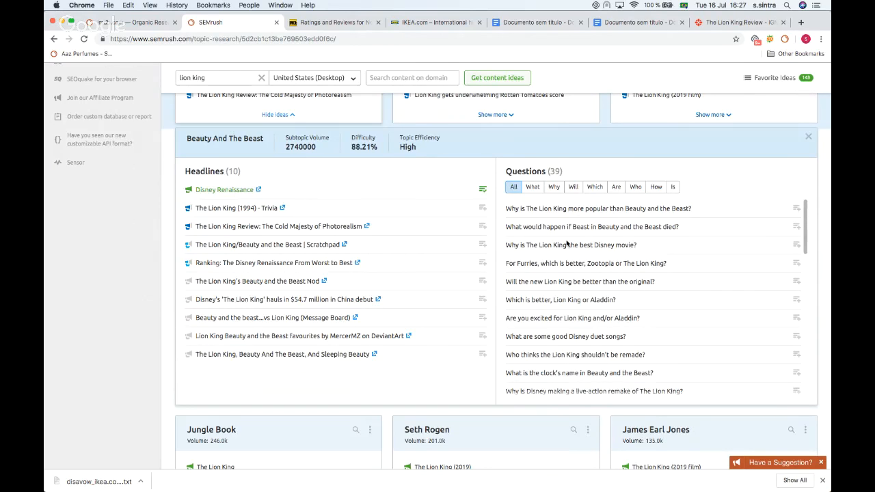
Step: Scroll through the Beauty And The Beast questions list
scroll(566, 244, down, 2)
scroll(566, 244, up, 5)
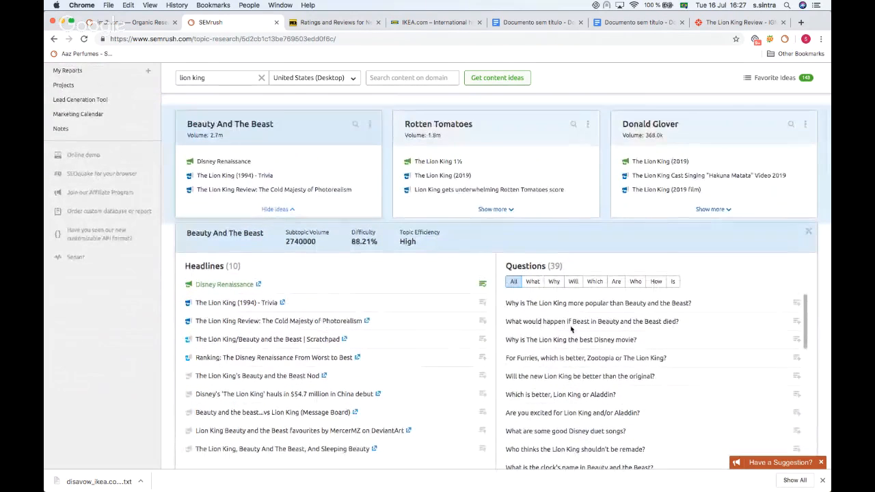
scroll(570, 329, down, 5)
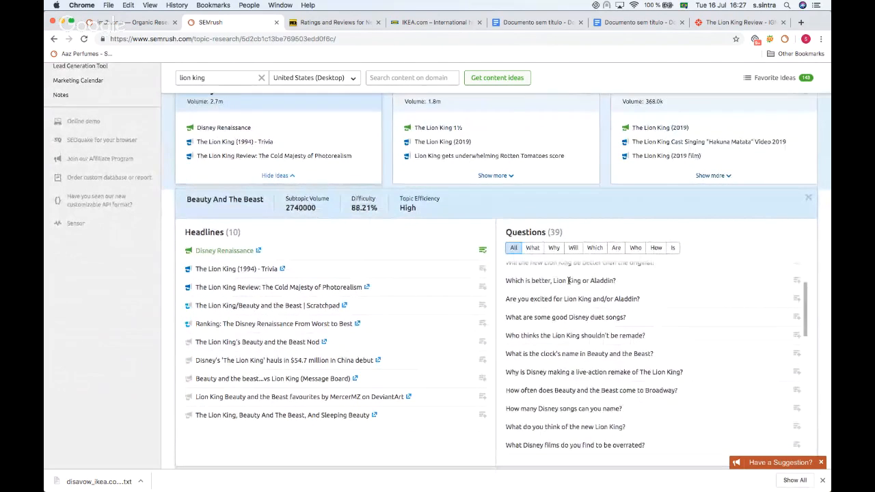
scroll(568, 281, down, 2)
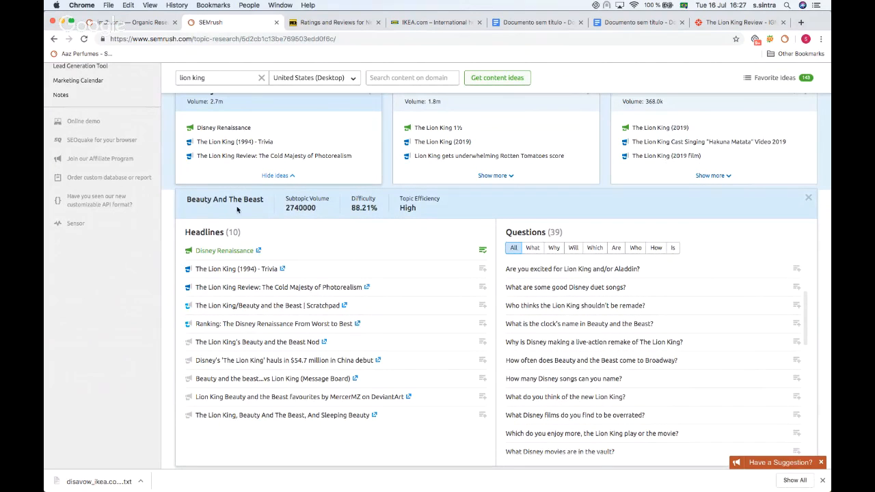
scroll(577, 307, down, 3)
scroll(576, 307, down, 5)
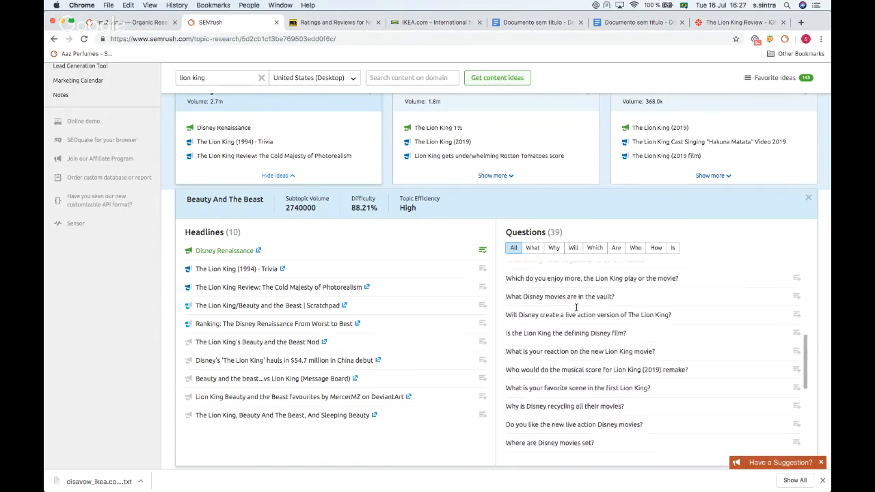
scroll(576, 307, up, 4)
scroll(576, 307, up, 3)
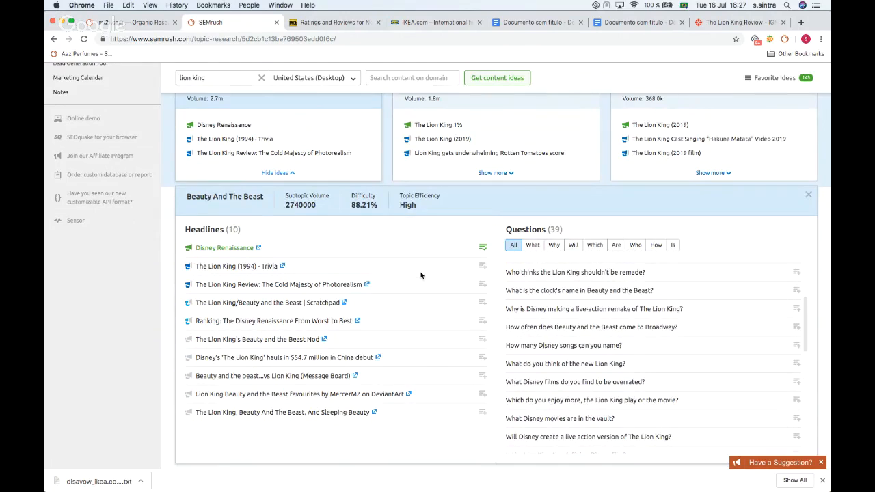
scroll(369, 273, down, 3)
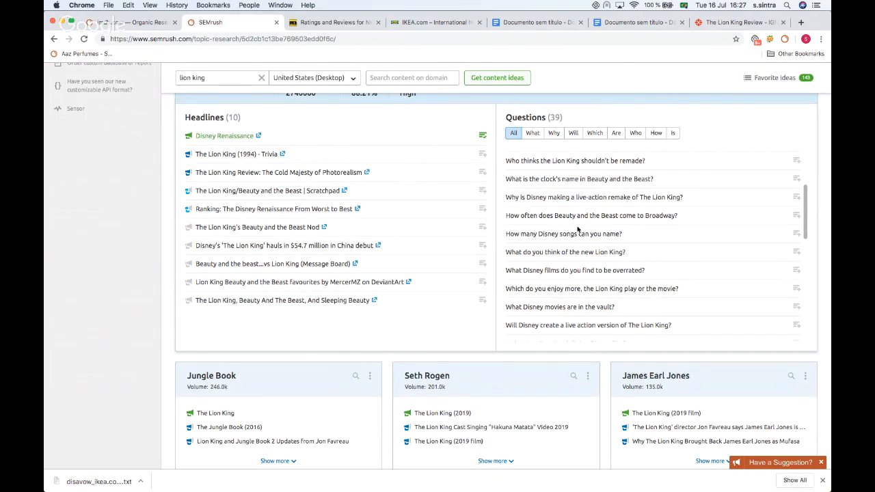
scroll(566, 183, up, 5)
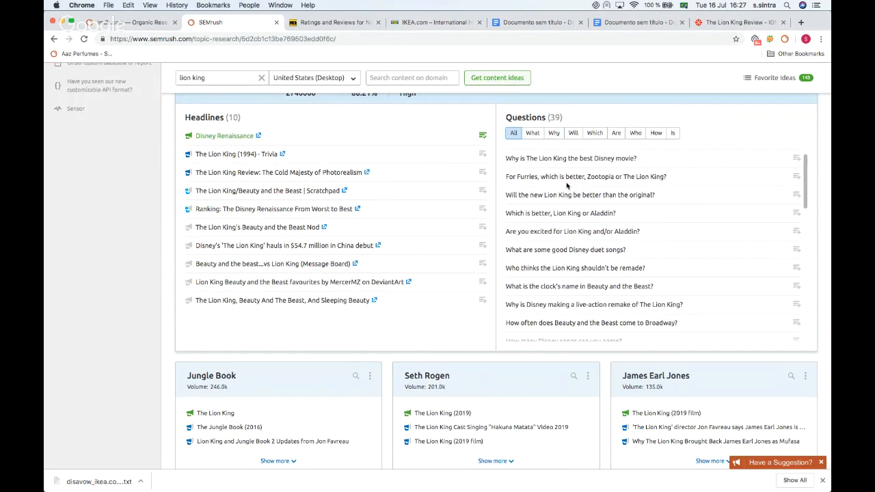
scroll(327, 233, up, 2)
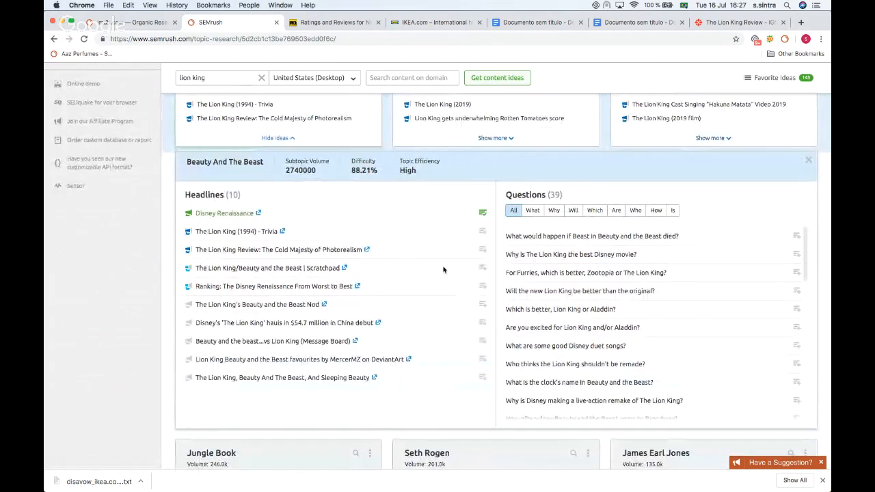
scroll(328, 366, down, 3)
scroll(355, 318, down, 1)
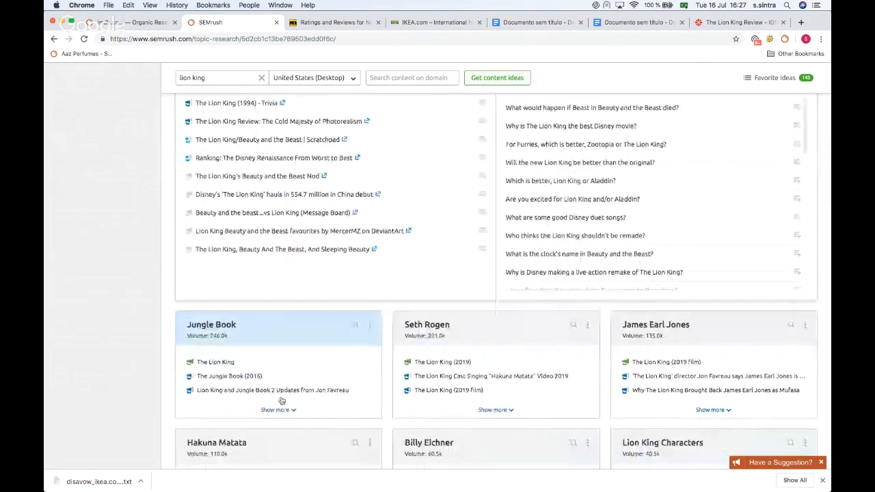
Step: Expand the Jungle Book subtopic and add The Jungle Book (2016) and Lion King and Jungle Book 2 Updates headlines to favorites
click(282, 410)
scroll(321, 301, down, 4)
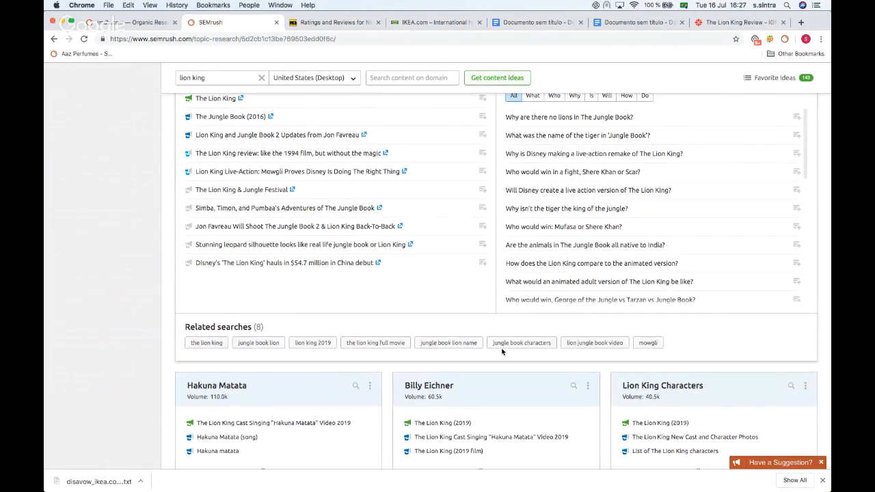
scroll(430, 332, up, 5)
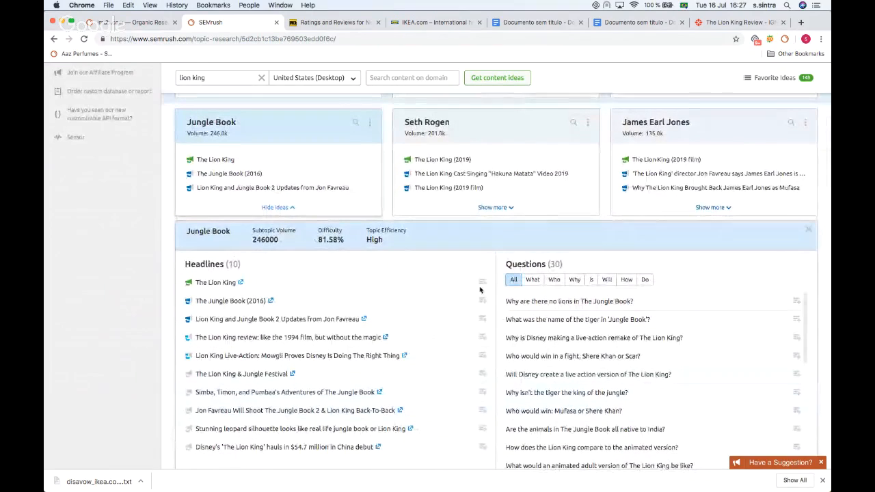
click(482, 301)
click(483, 318)
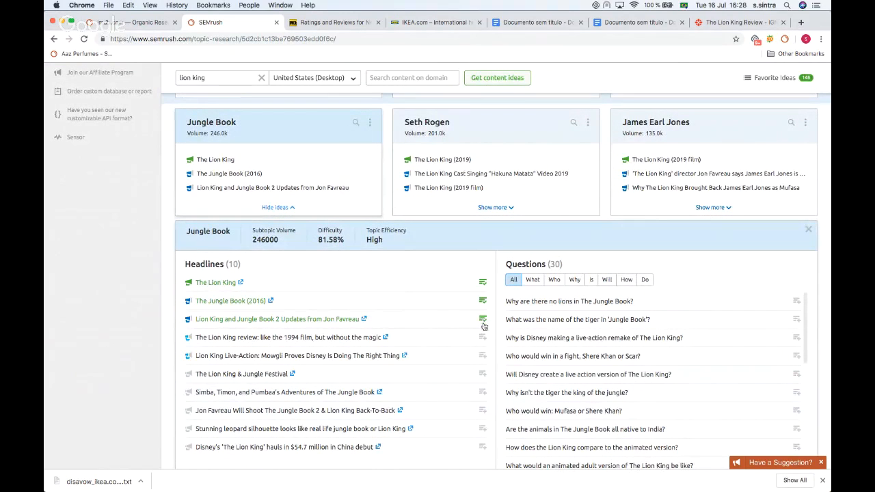
Step: Open the Favorite Ideas tab of Topic Research
scroll(358, 285, up, 8)
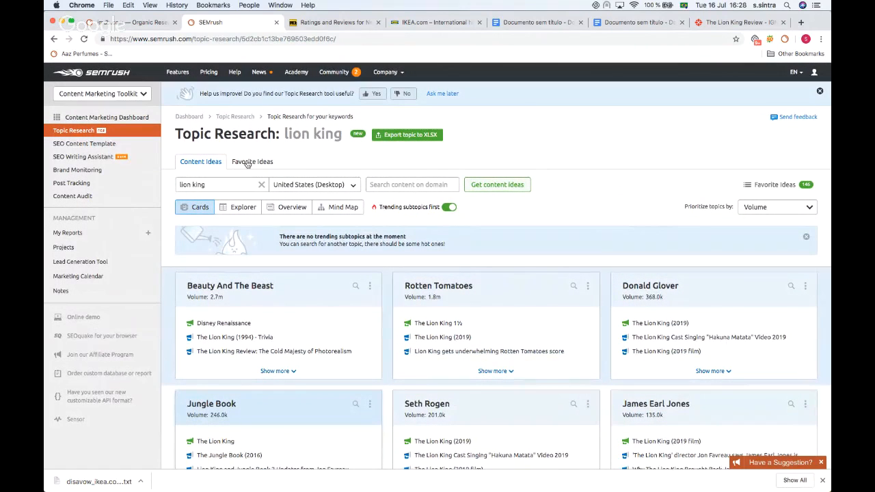
click(249, 163)
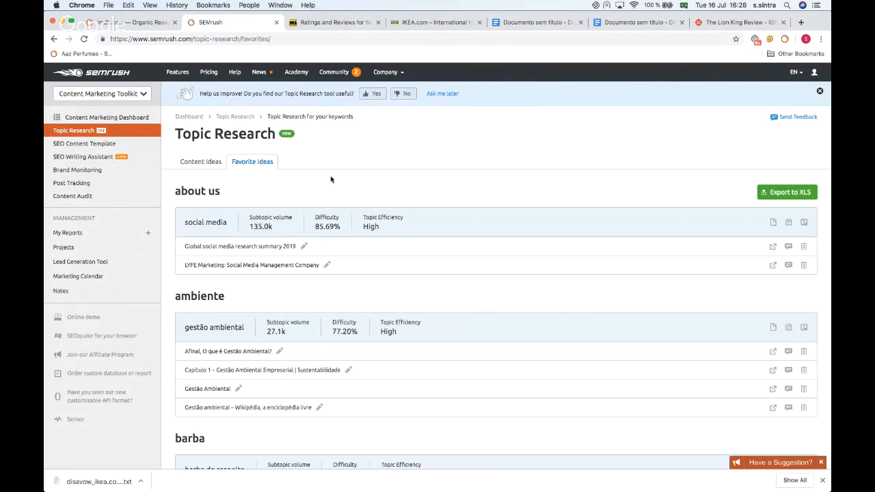
scroll(331, 180, down, 2)
scroll(330, 180, up, 2)
click(304, 233)
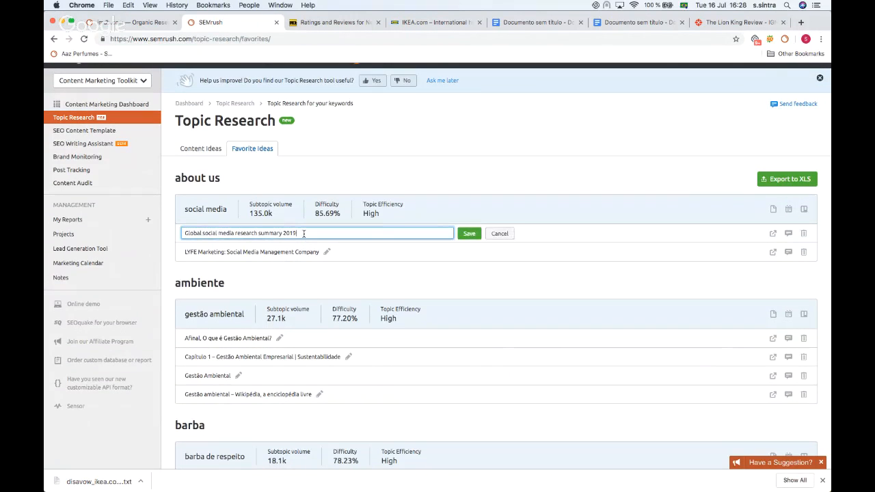
drag(299, 233, 275, 234)
click(506, 238)
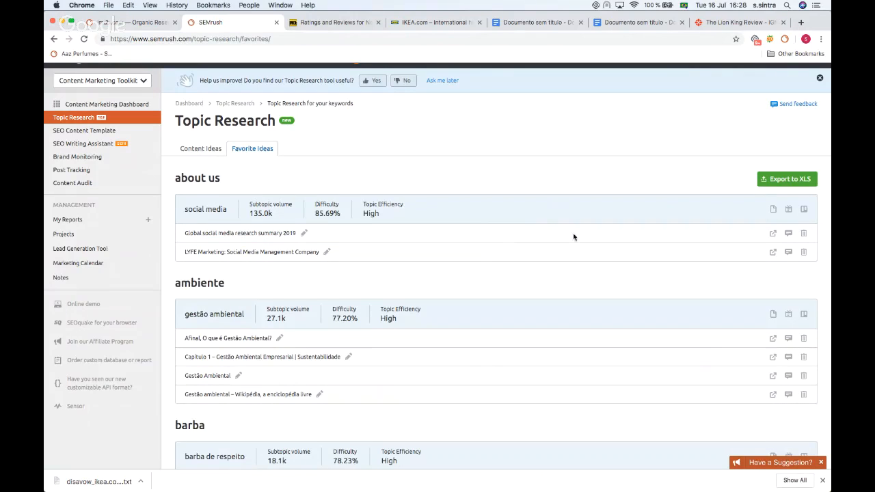
click(789, 234)
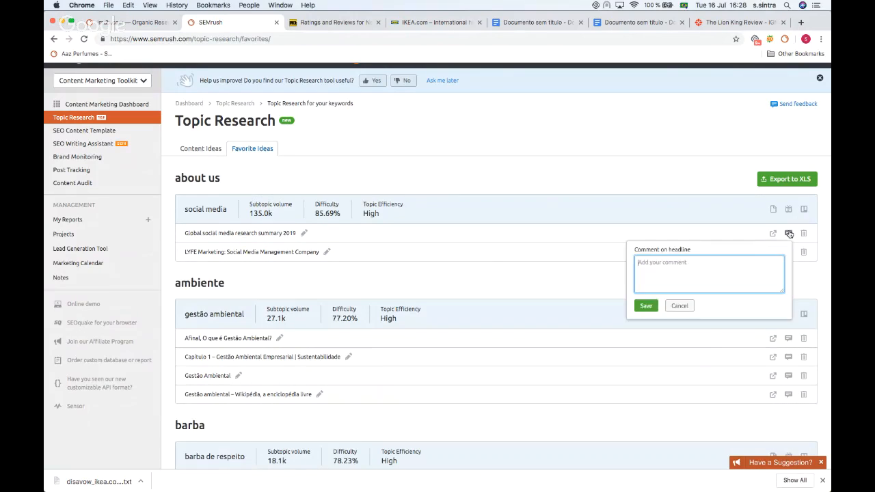
click(700, 139)
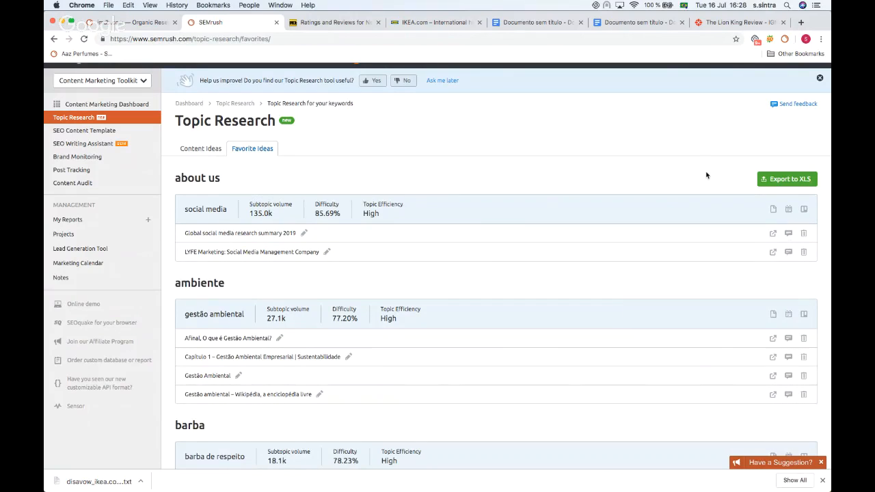
Step: Create an SEO template from the social media favorite subtopic, then open the recent lion king SEO template
click(774, 210)
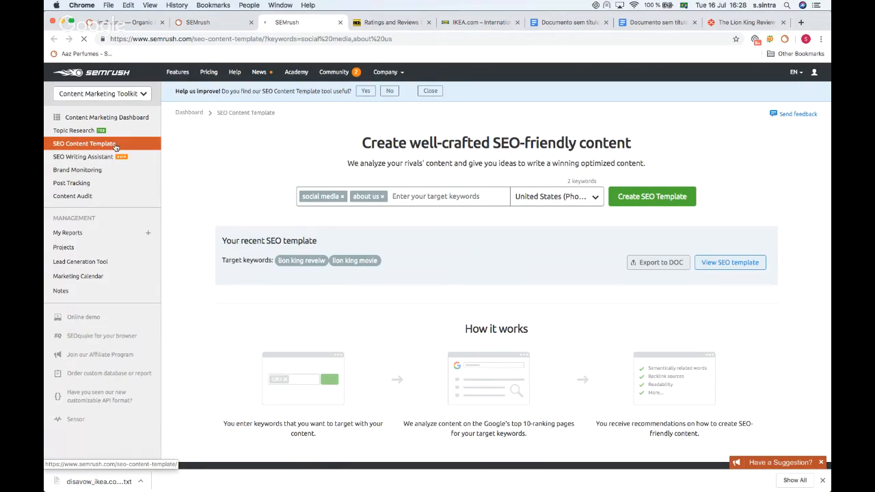
click(730, 262)
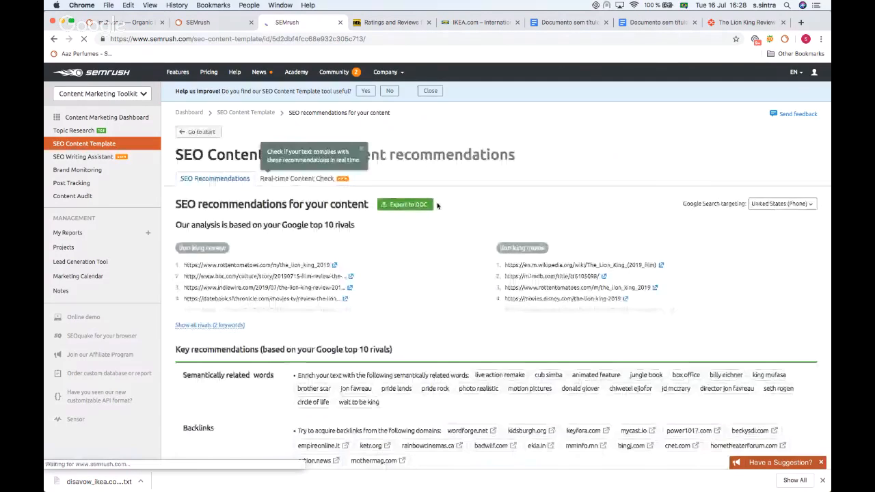
Step: Review the SEO recommendations: semantically related words, backlink domains, readability and recommended text length
scroll(437, 206, down, 7)
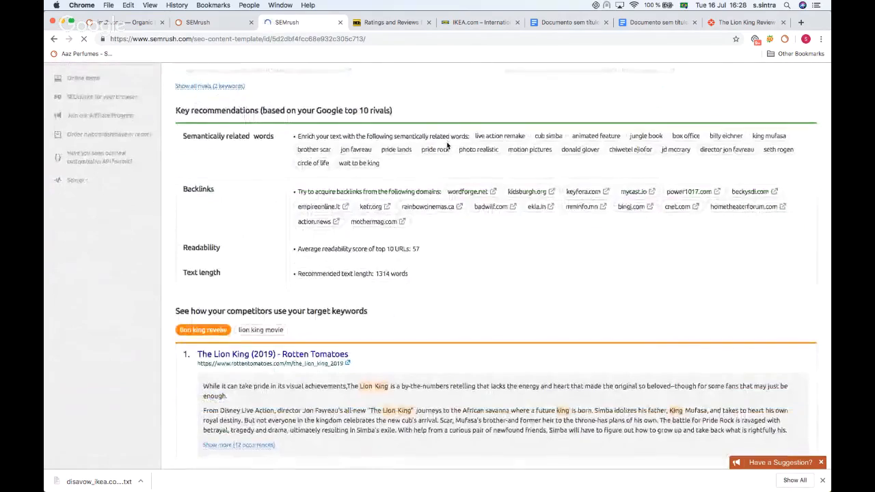
scroll(448, 145, down, 1)
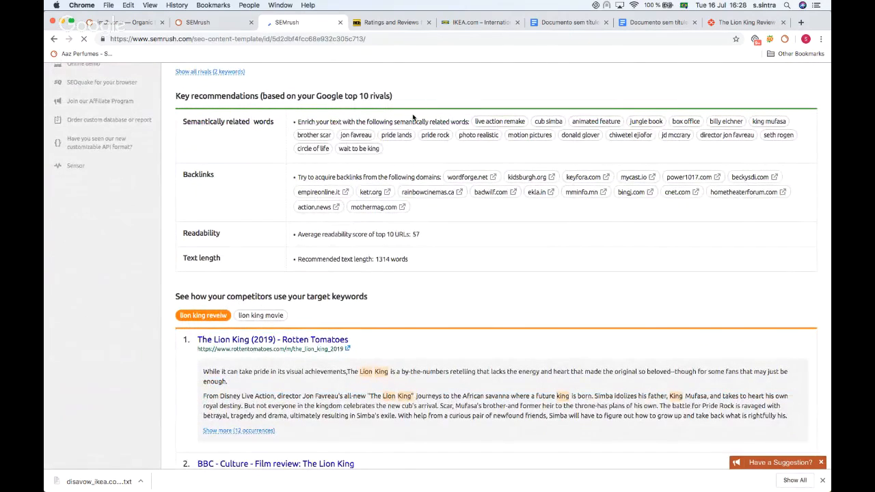
scroll(413, 117, down, 4)
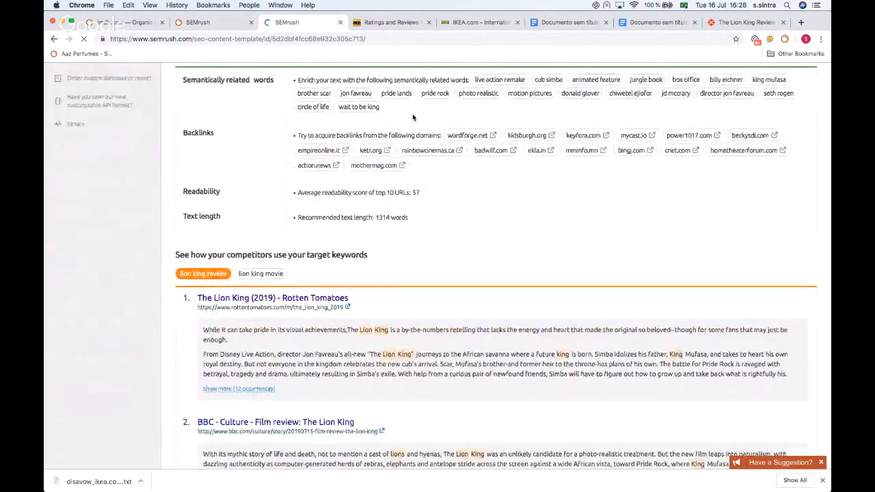
scroll(403, 113, up, 3)
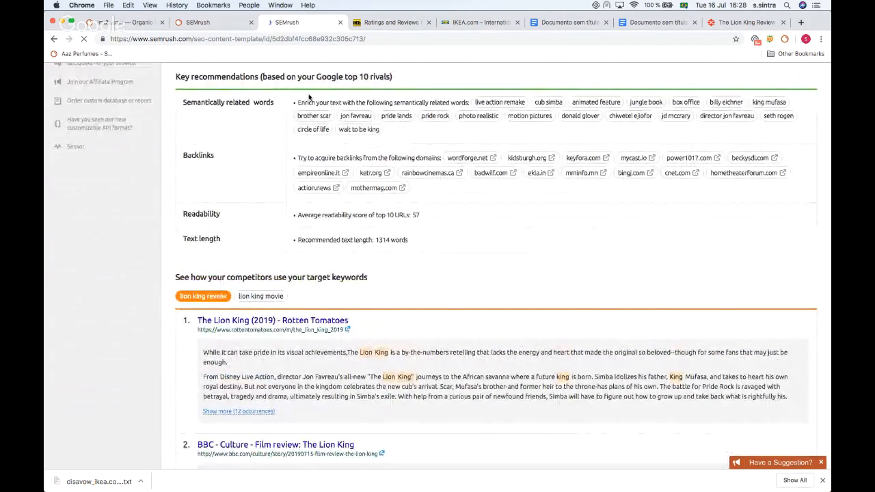
scroll(436, 140, down, 1)
scroll(430, 140, up, 2)
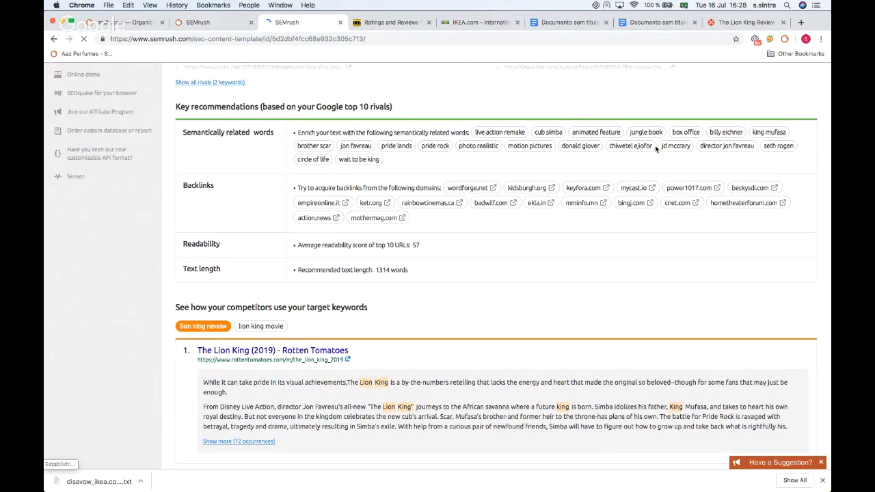
scroll(373, 175, up, 5)
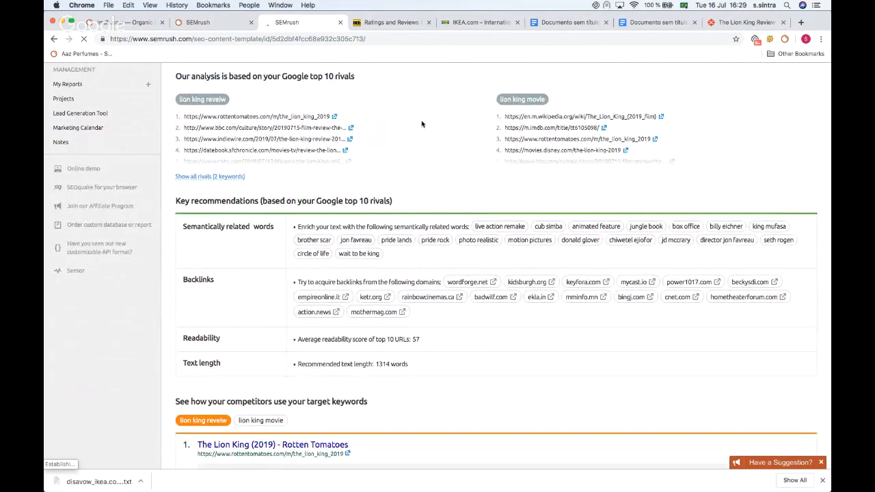
scroll(422, 124, down, 7)
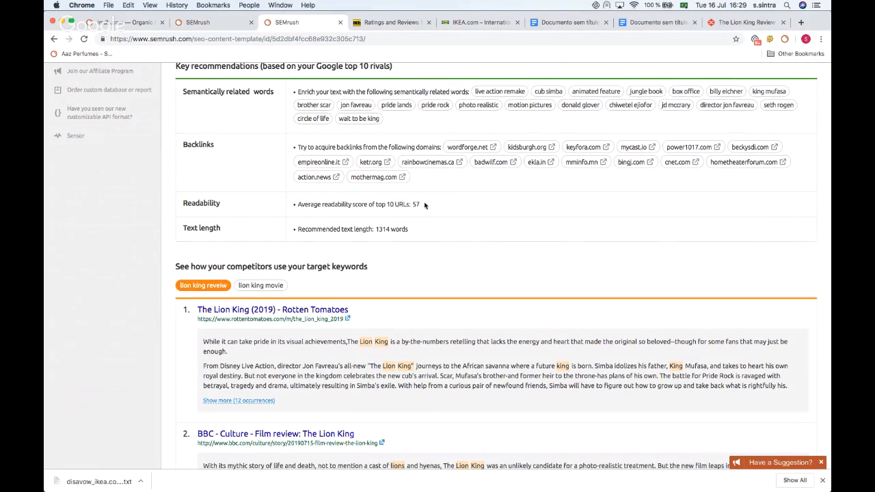
Step: Review the competitors' use of the target keywords and the basic recommendations for page title, meta description, H1 and text
drag(412, 204, 422, 204)
scroll(410, 205, down, 1)
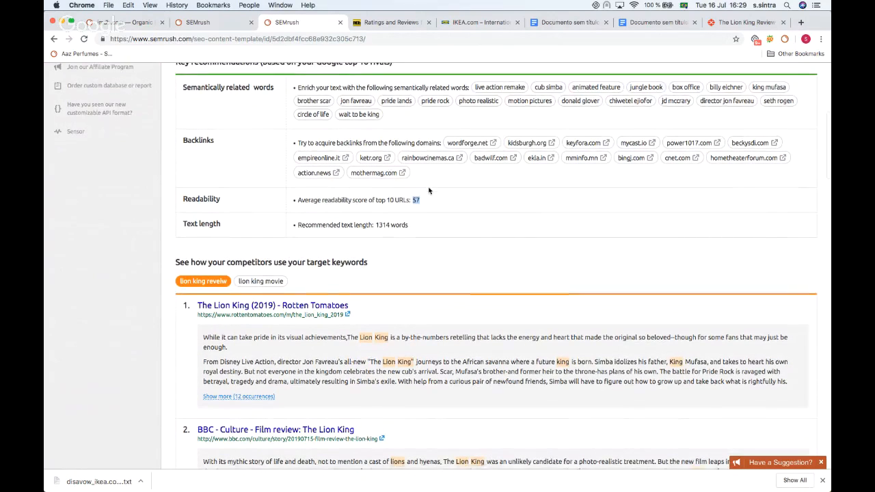
click(378, 204)
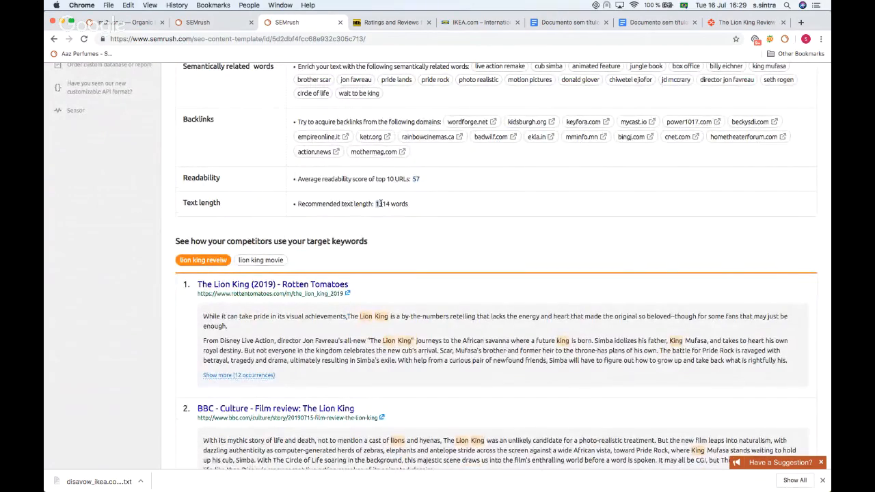
scroll(390, 216, down, 1)
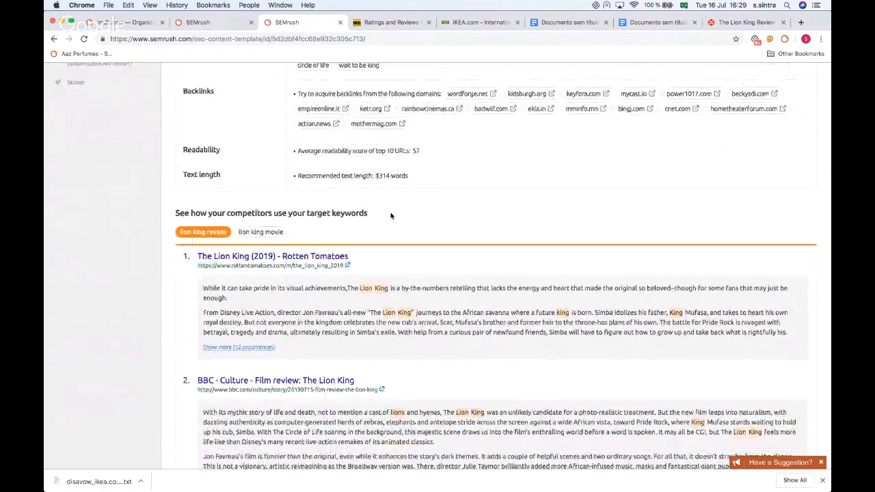
scroll(393, 191, down, 4)
scroll(393, 191, down, 5)
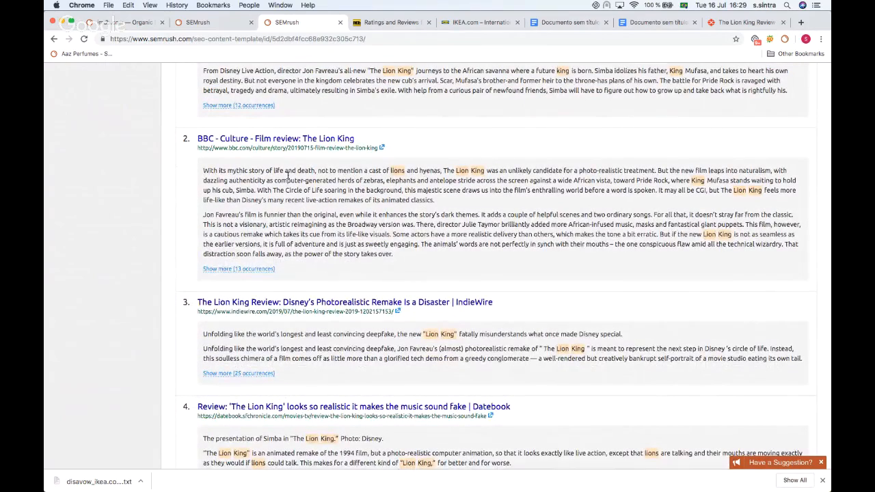
scroll(280, 171, down, 1)
scroll(280, 172, down, 1)
scroll(280, 172, up, 3)
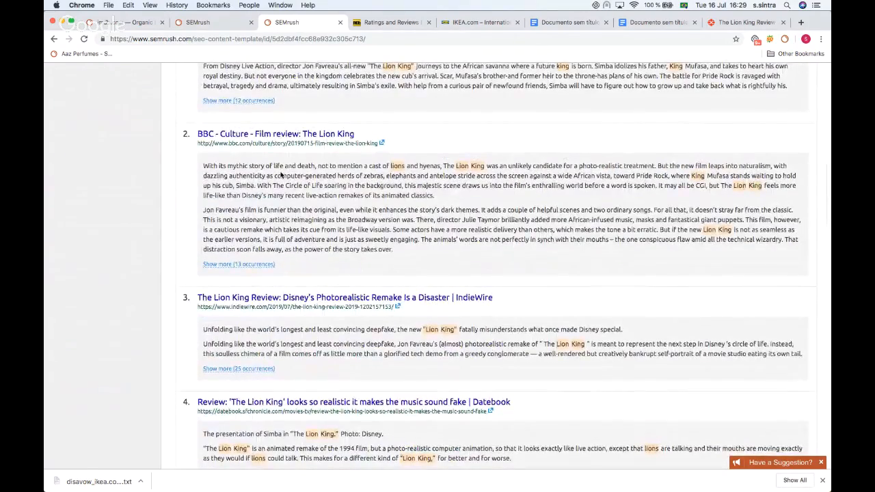
scroll(281, 175, down, 20)
scroll(280, 175, up, 2)
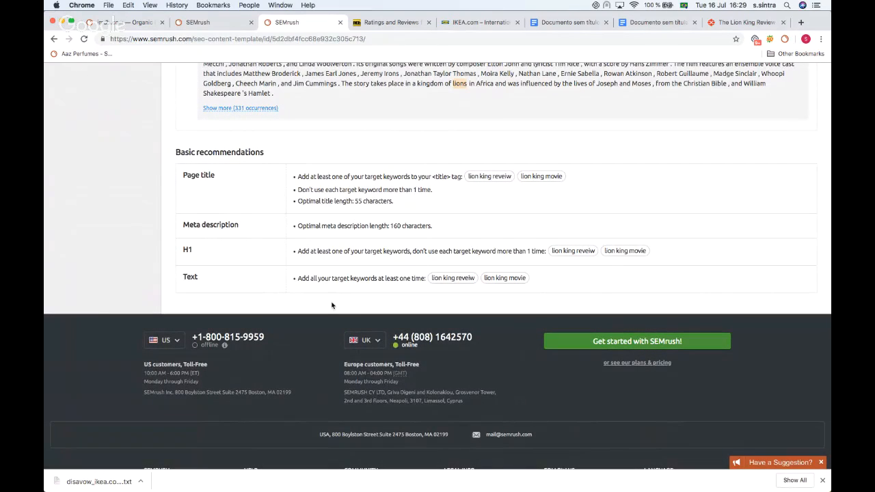
scroll(344, 302, up, 8)
scroll(343, 303, up, 20)
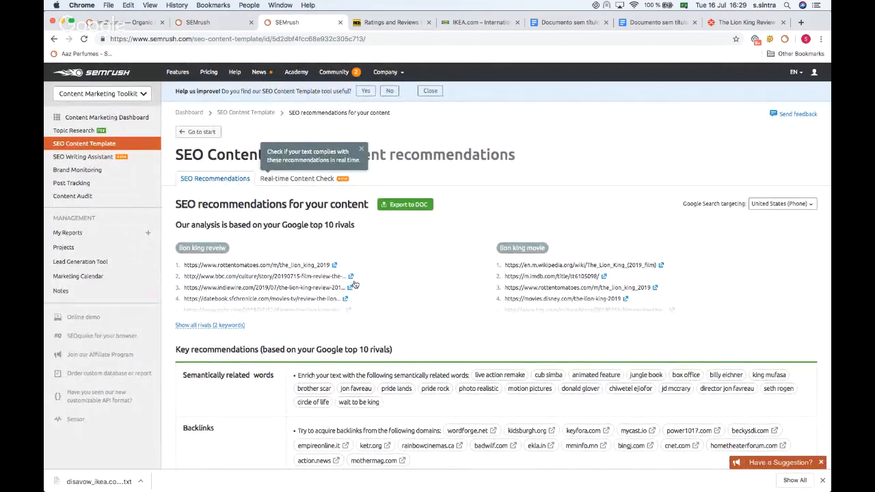
Step: Open the SEO Writing Assistant and review its already connected templates
click(75, 158)
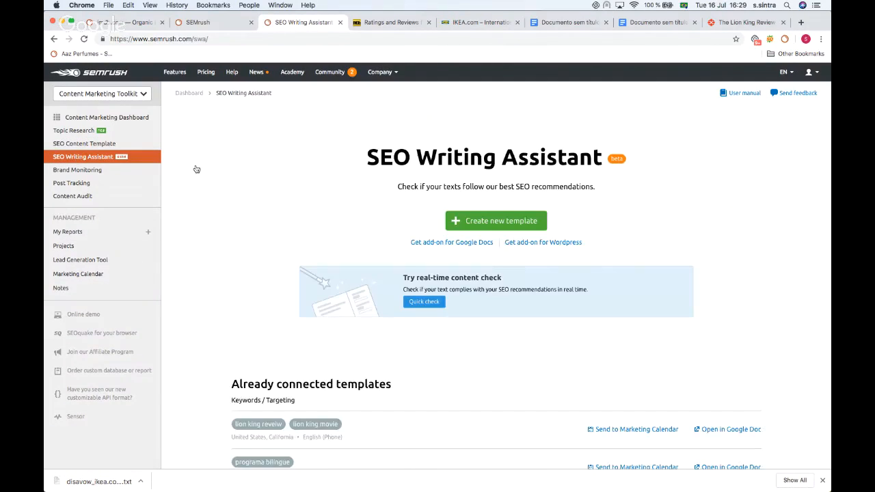
scroll(223, 167, down, 4)
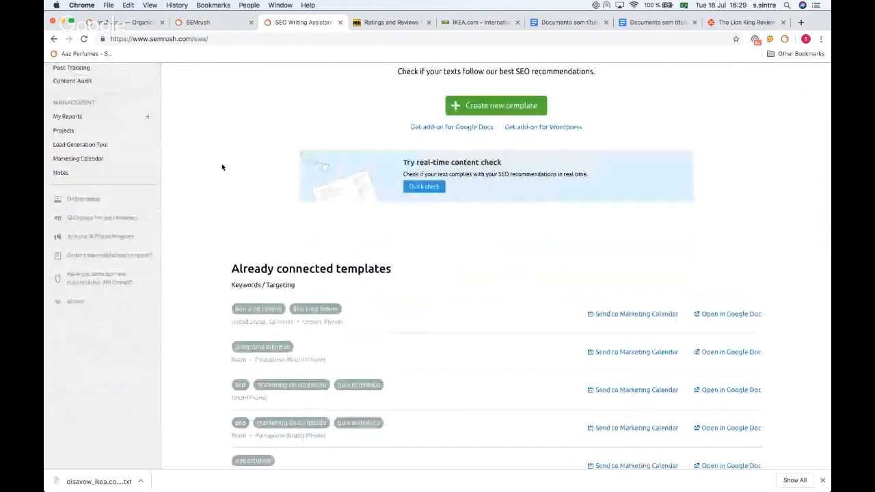
scroll(222, 164, up, 3)
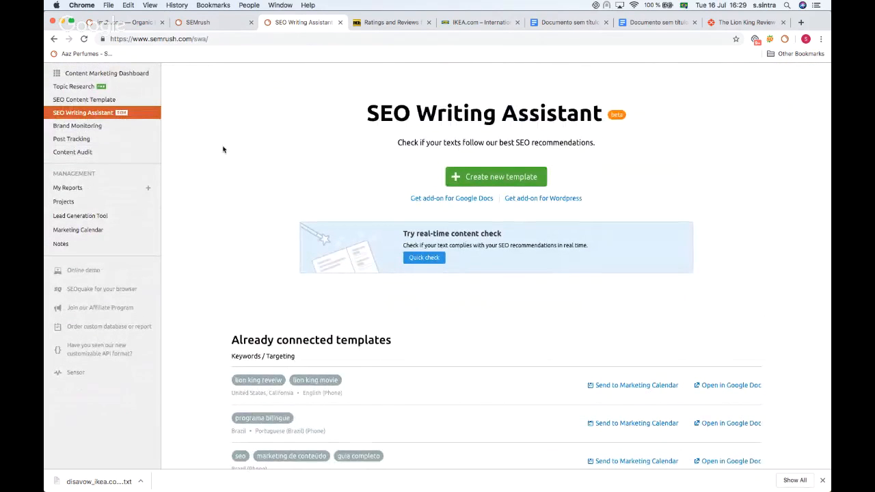
scroll(237, 148, up, 1)
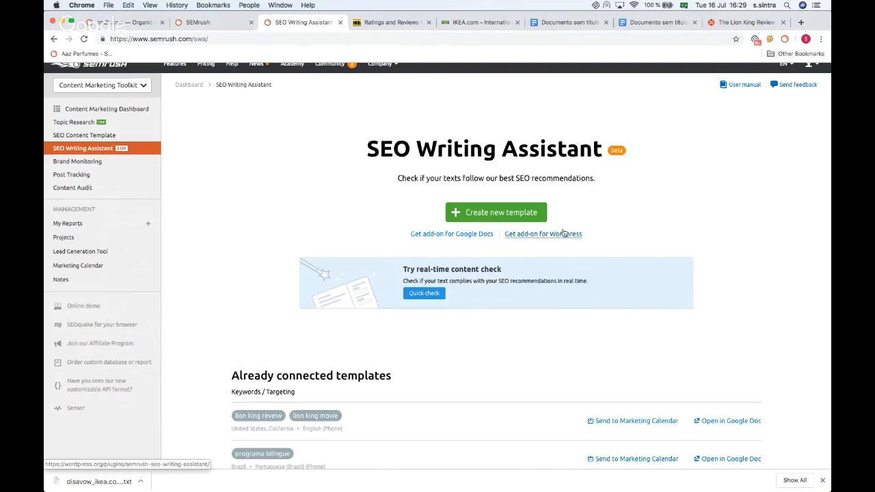
Step: Launch the SEMrush SEO Writing Assistant add-on in the blank Google Docs document
click(567, 26)
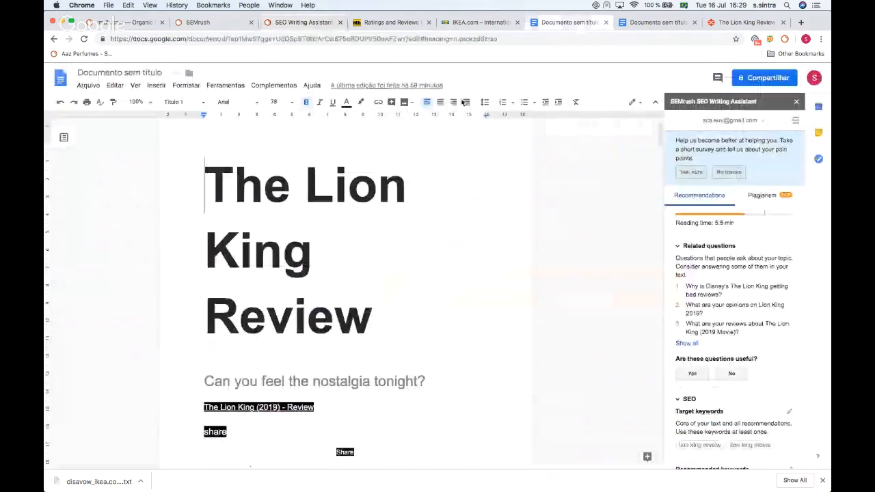
click(638, 23)
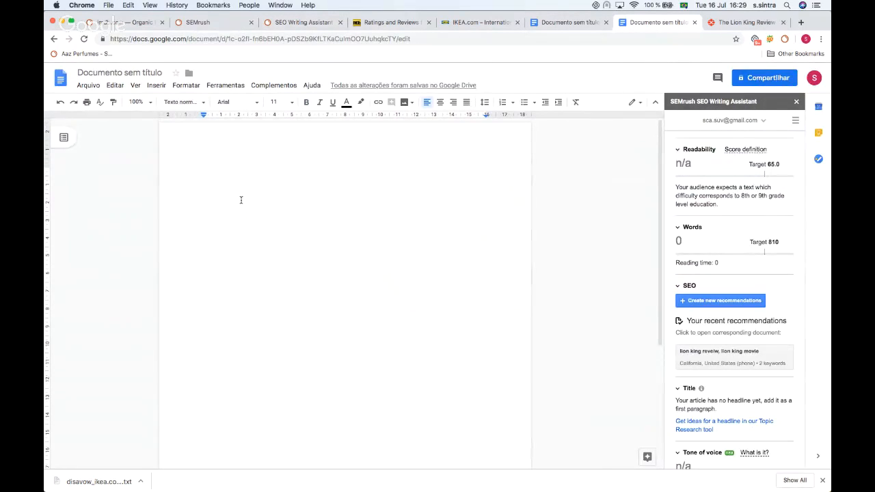
click(273, 84)
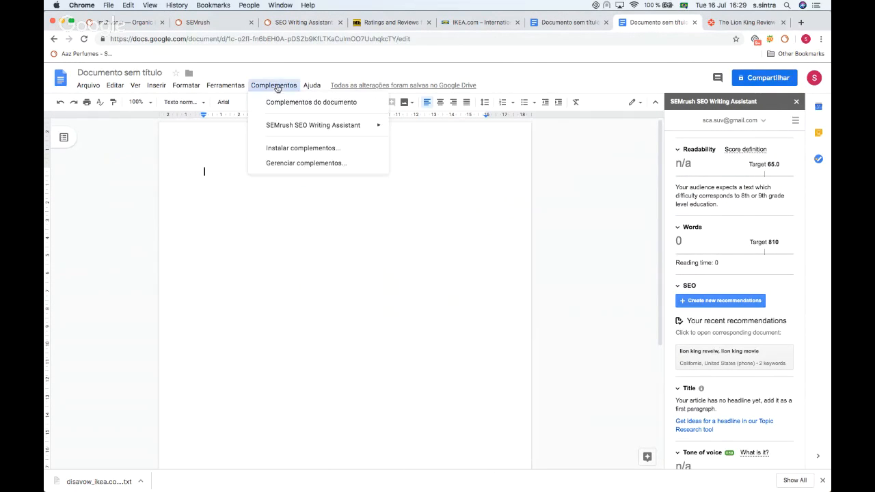
mouse_move(283, 132)
click(411, 129)
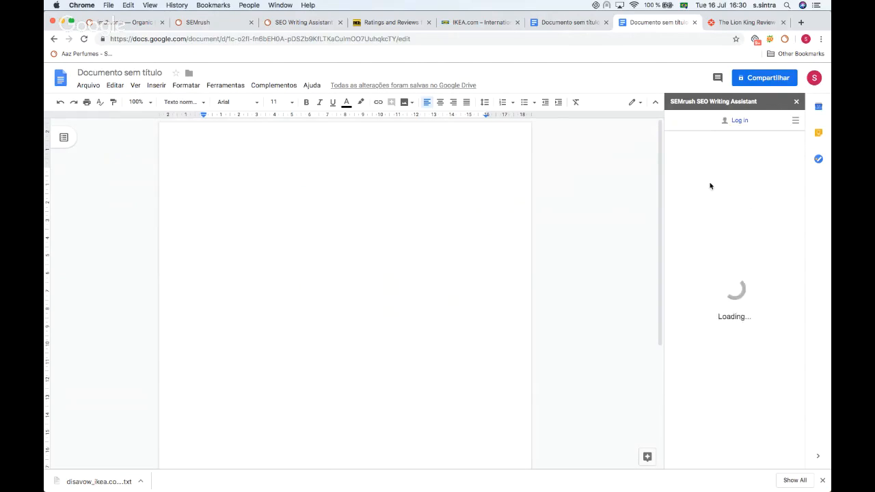
scroll(689, 203, down, 2)
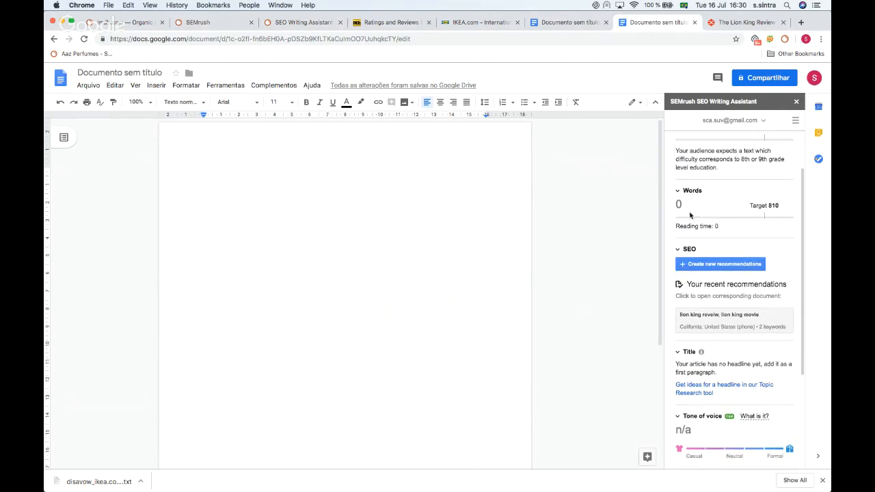
click(704, 267)
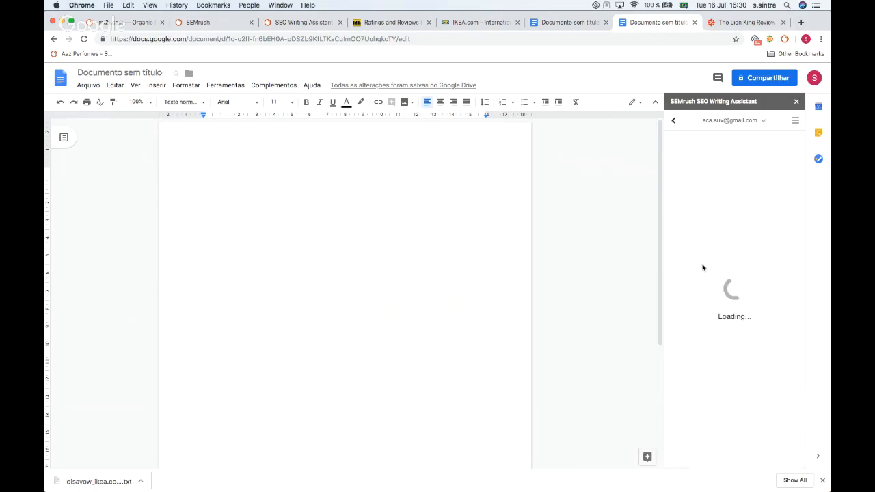
click(708, 186)
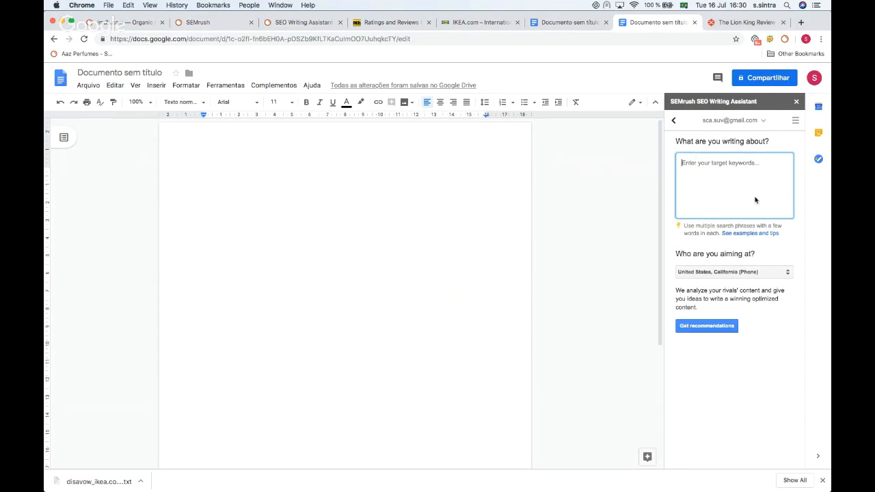
click(701, 273)
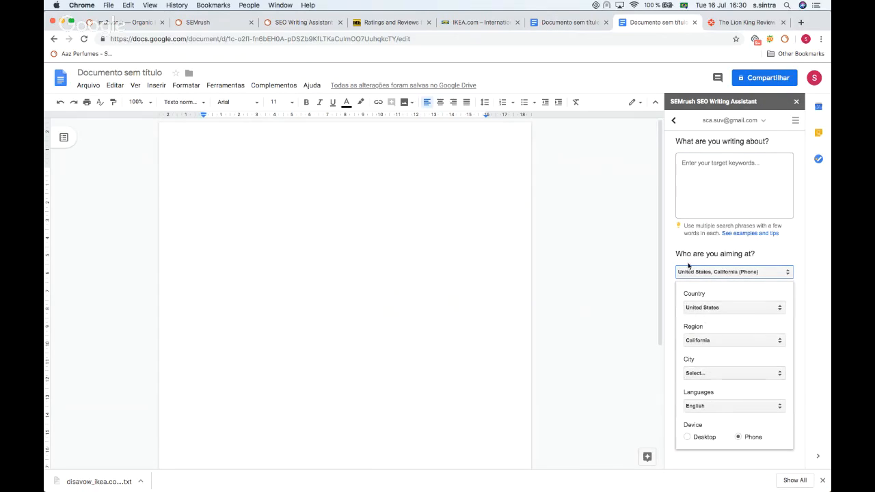
click(696, 260)
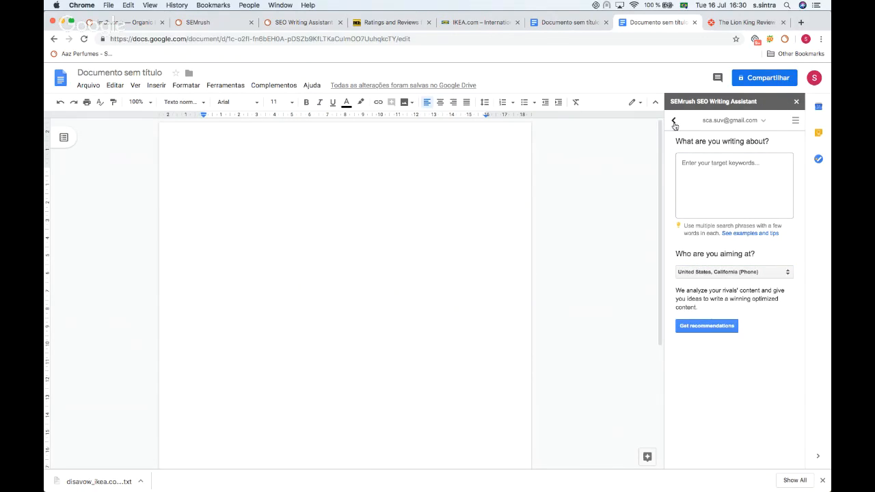
Step: Open the document linked to the recent lion king reveiw, lion king movie recommendations
click(674, 121)
click(702, 393)
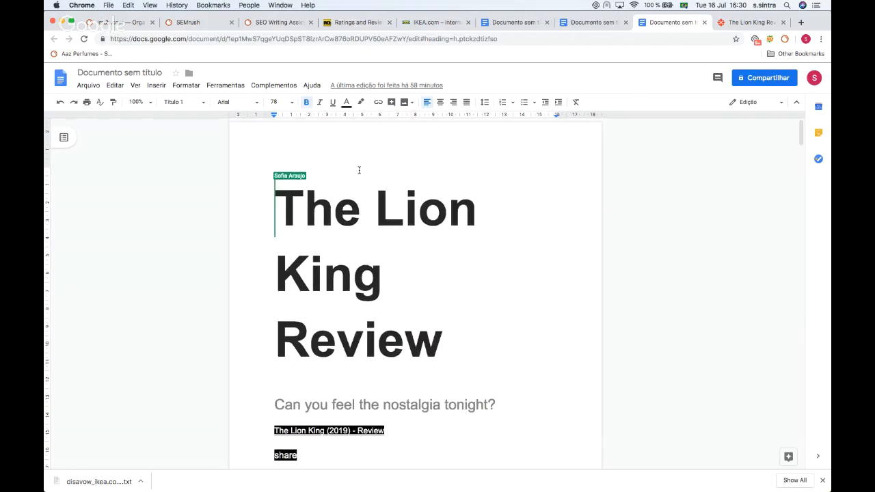
click(537, 27)
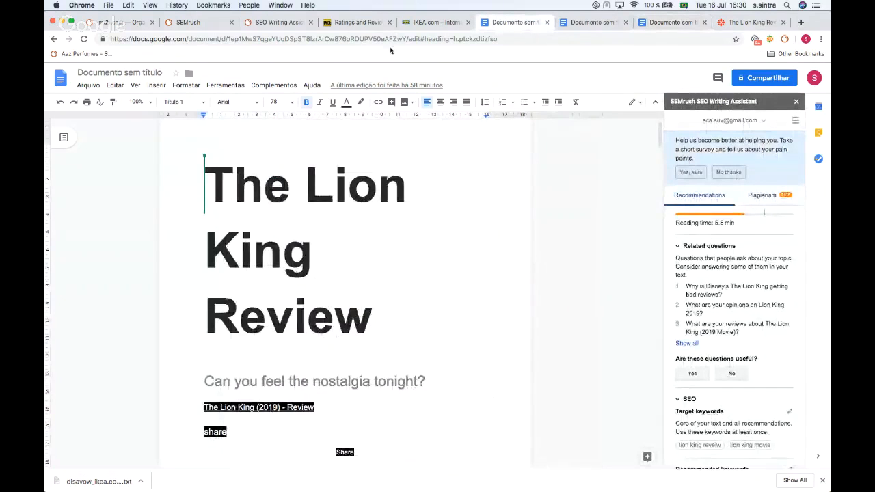
Step: Browse the IGN Lion King review article in its tab
click(749, 22)
scroll(251, 246, up, 20)
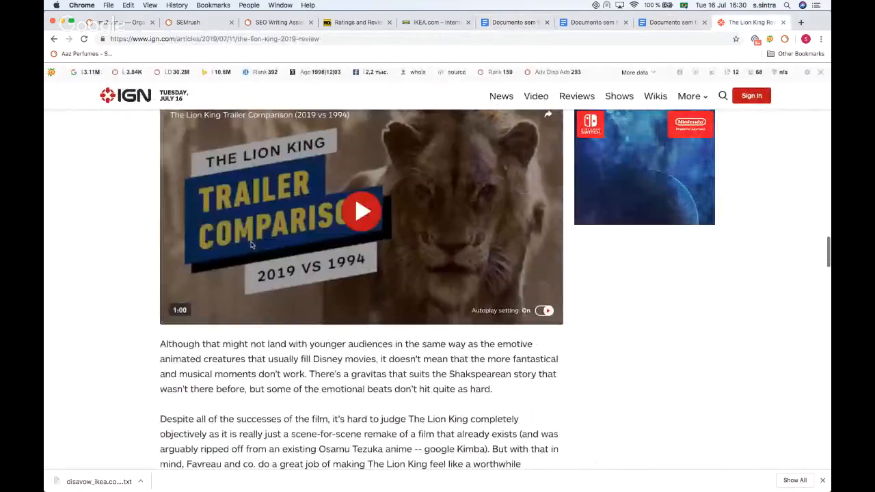
scroll(251, 245, up, 15)
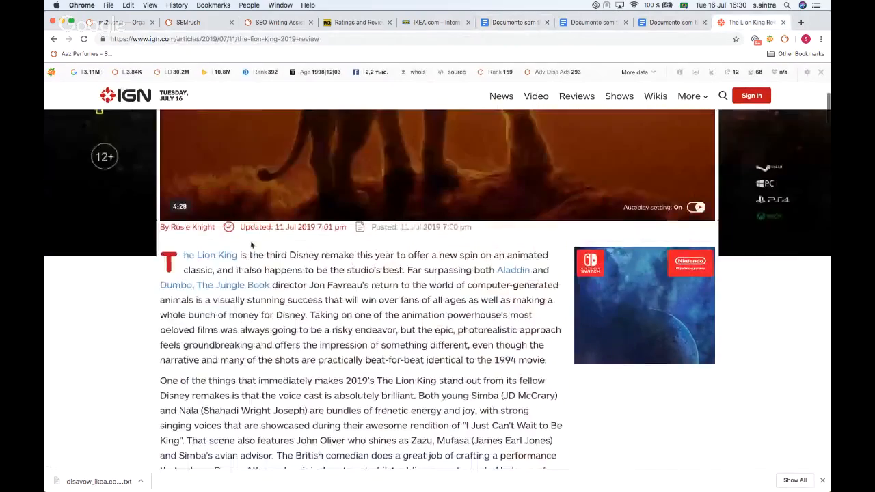
scroll(276, 161, down, 10)
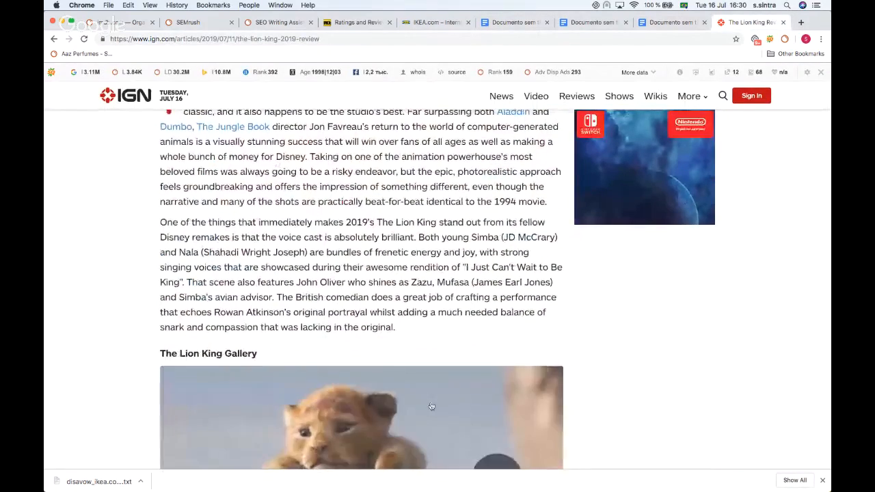
Step: Examine the Writing Assistant's overall score, readability, word count and keyword recommendations for the Lion King Review document
click(512, 24)
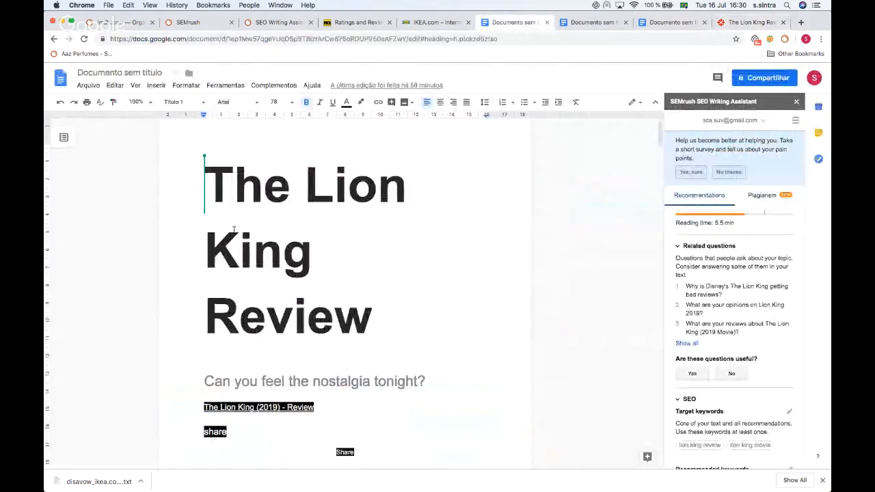
scroll(252, 183, down, 5)
scroll(252, 183, up, 4)
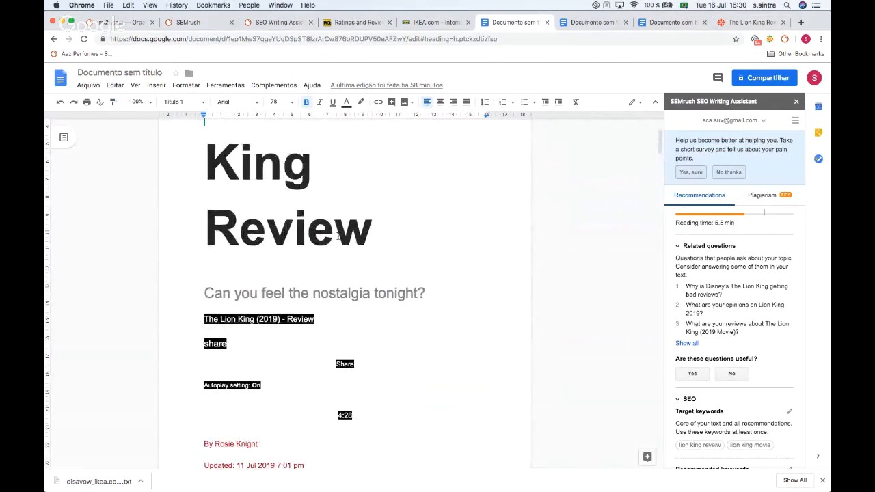
scroll(267, 262, down, 2)
scroll(715, 321, up, 4)
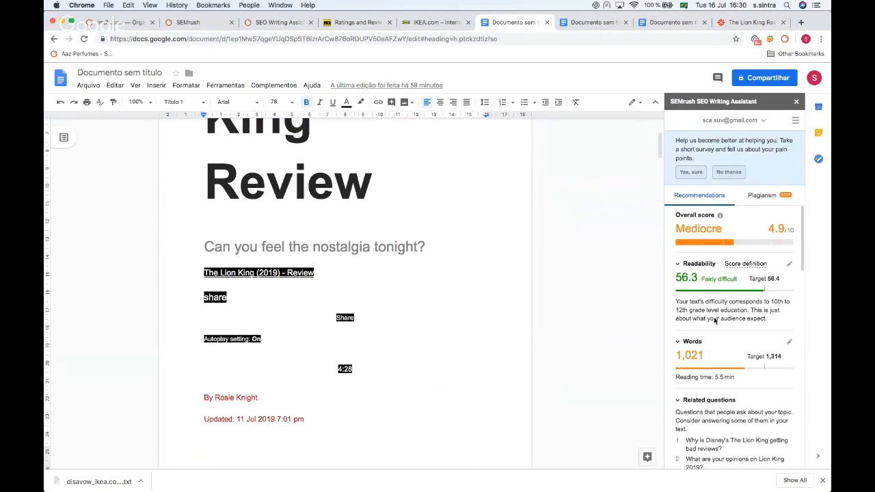
scroll(704, 236, down, 4)
scroll(702, 238, down, 5)
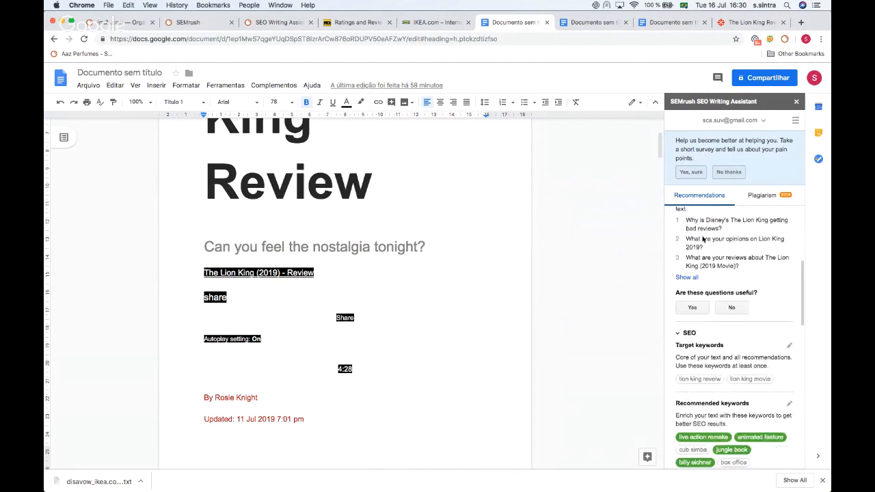
scroll(703, 238, up, 4)
scroll(702, 237, up, 5)
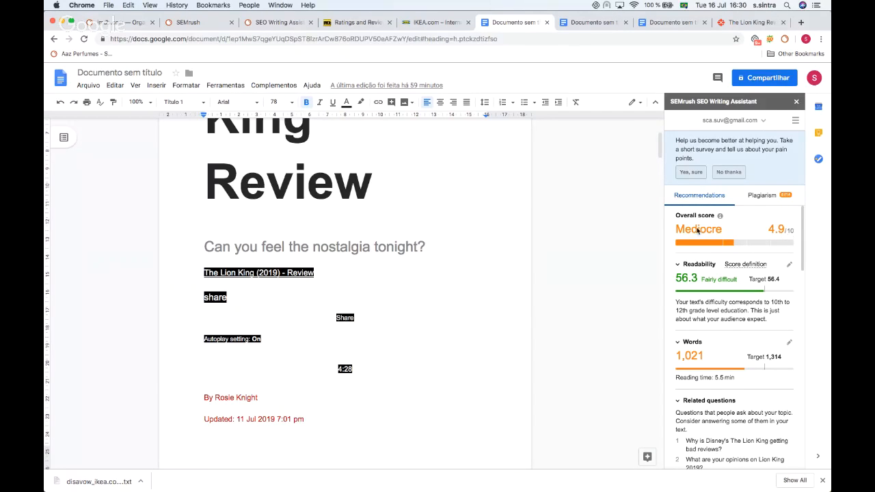
scroll(396, 168, down, 3)
scroll(397, 167, up, 3)
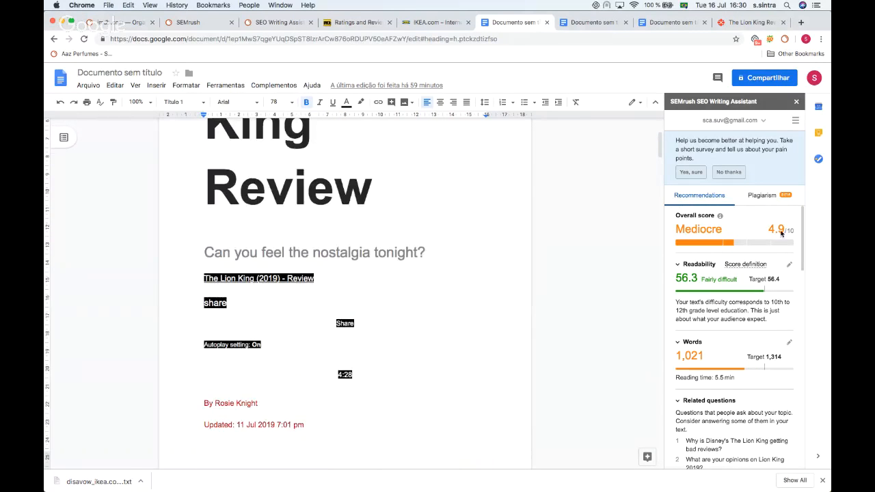
scroll(724, 240, down, 1)
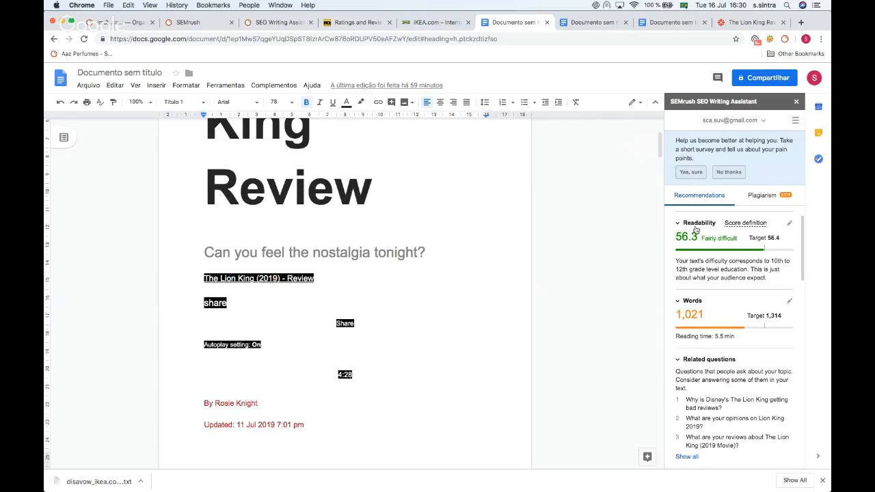
scroll(611, 235, down, 2)
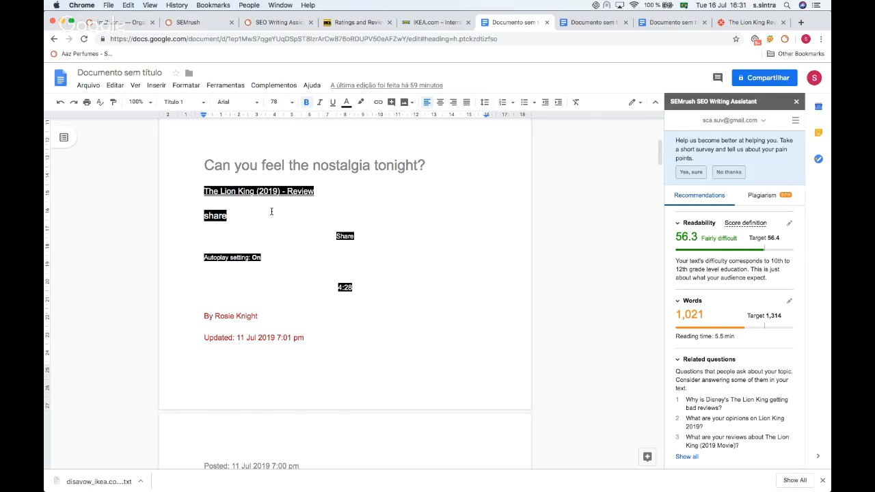
scroll(271, 211, down, 20)
scroll(272, 211, up, 5)
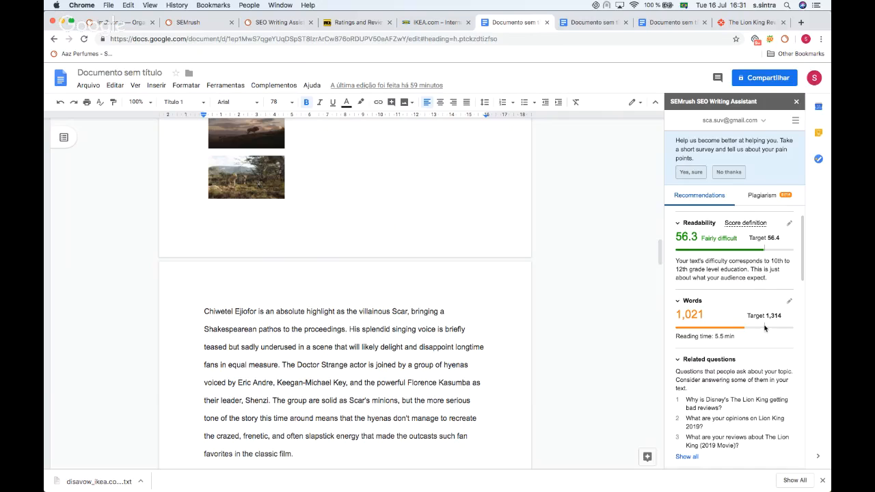
mouse_move(771, 317)
click(432, 337)
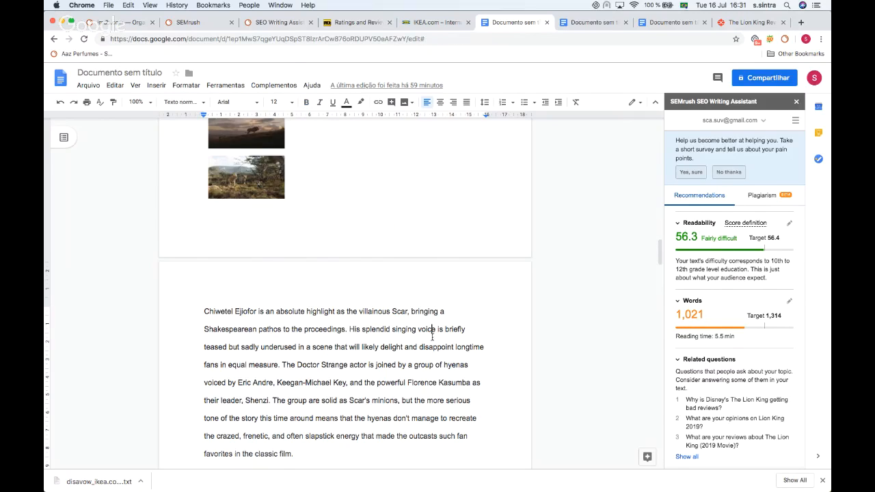
Step: Add the sentence "let's type lion king reveiw" at the end of the Chiwetel Ejiofor paragraph
double_click(313, 452)
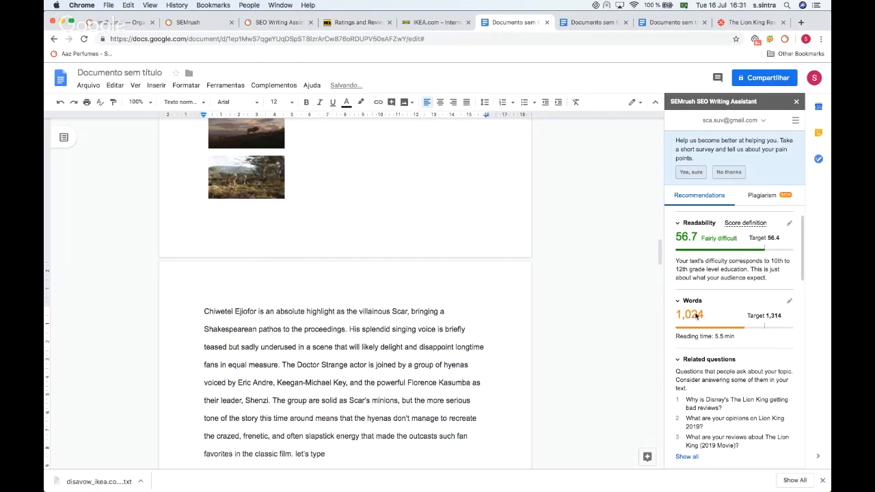
scroll(708, 281, up, 2)
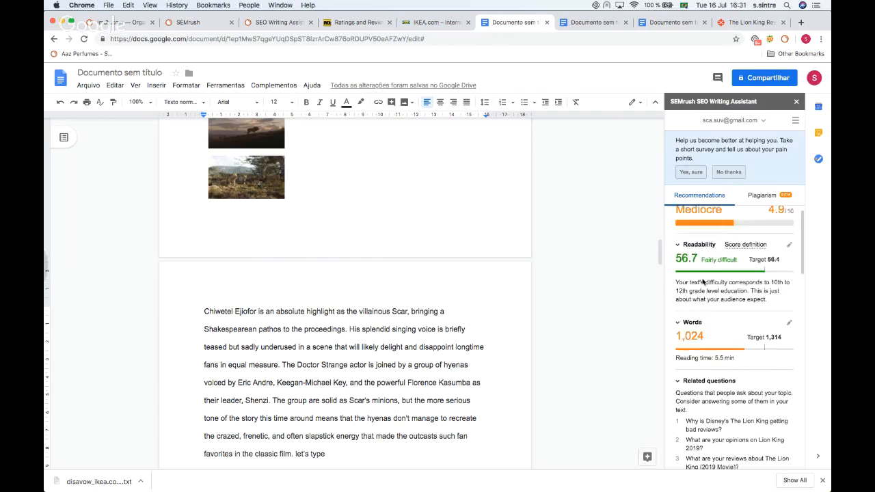
scroll(703, 282, down, 3)
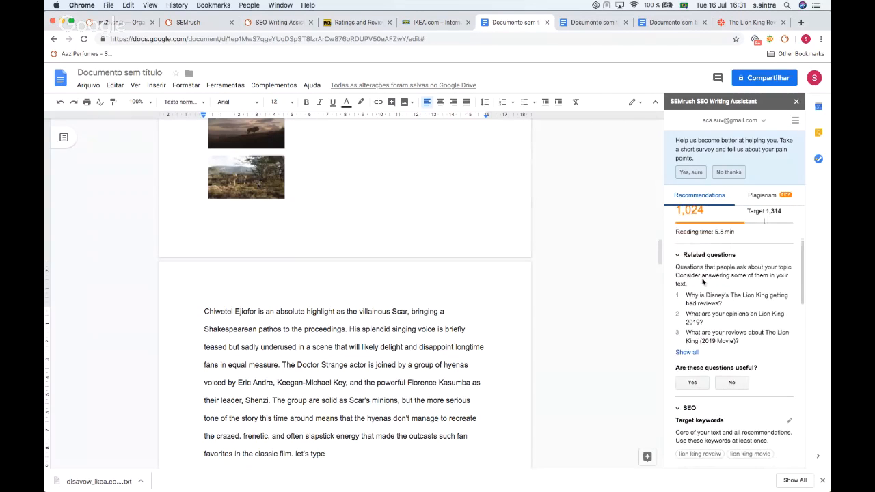
scroll(702, 281, down, 2)
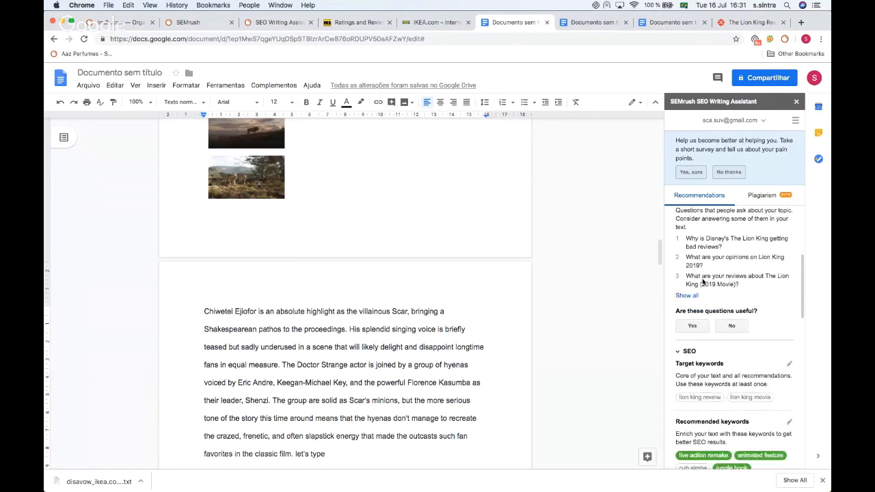
scroll(702, 281, down, 1)
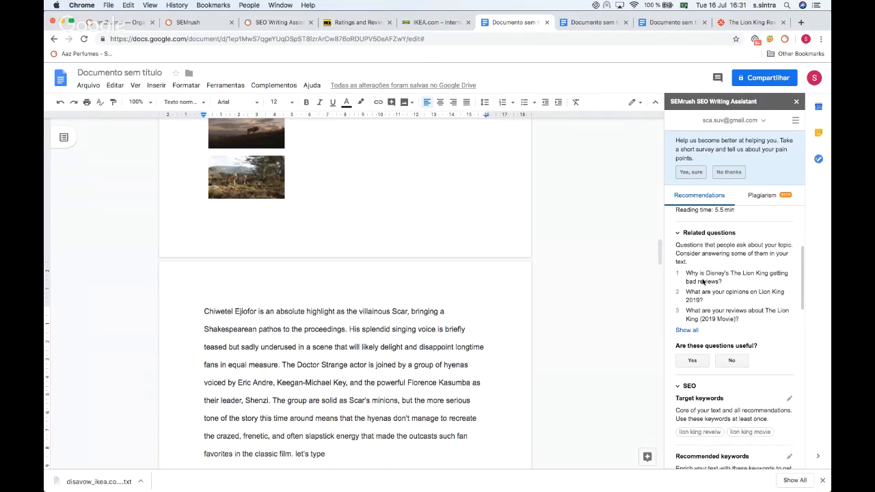
scroll(702, 282, down, 3)
scroll(703, 281, down, 2)
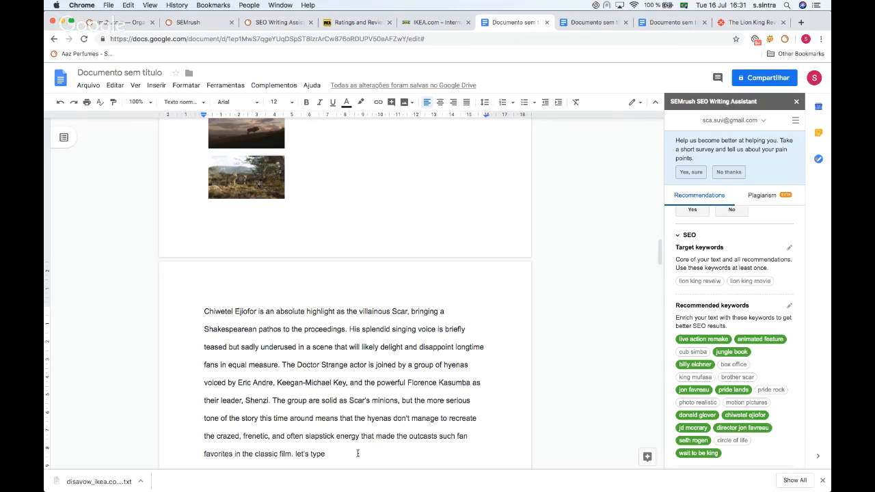
text(li)
key(BackSpace)
key(BackSpace)
key(BackSpace)
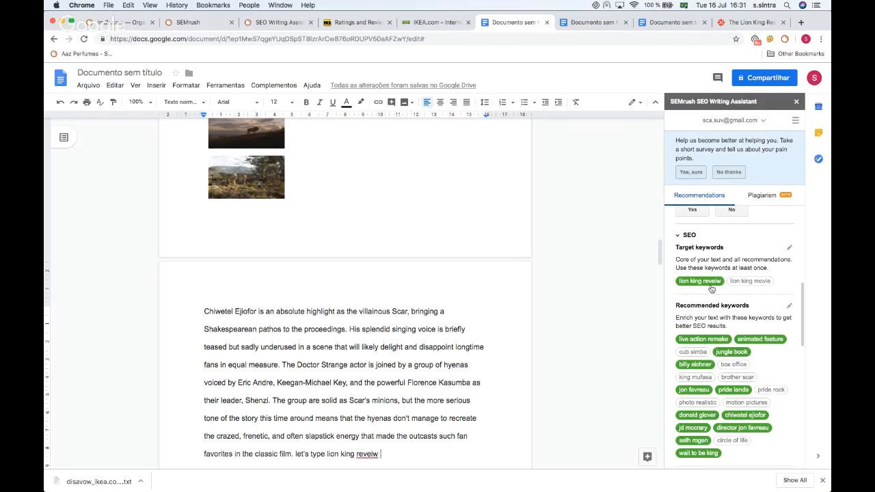
Step: Review the Writing Assistant's target keyword, tone of voice, linking and paragraph length recommendations
mouse_move(702, 282)
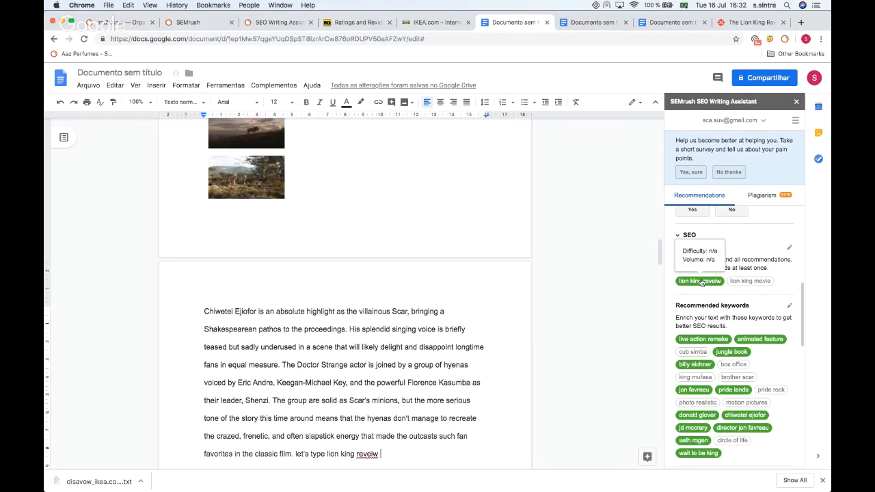
scroll(711, 287, down, 5)
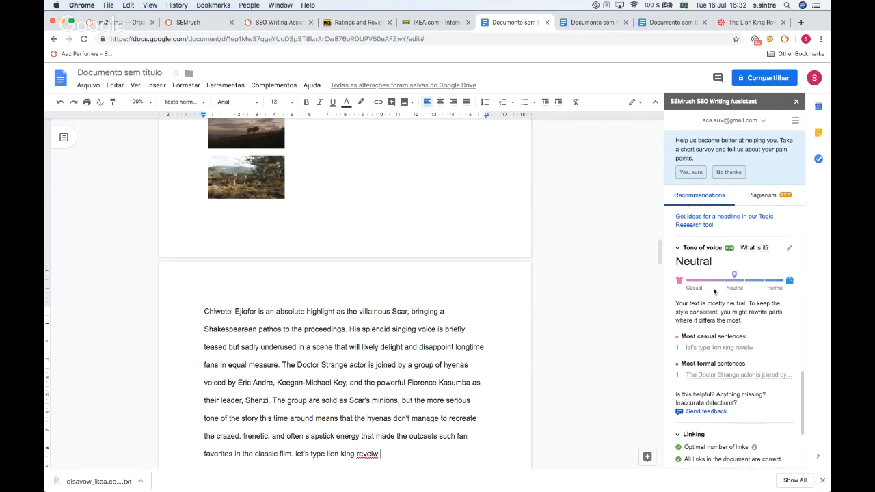
scroll(715, 280, down, 3)
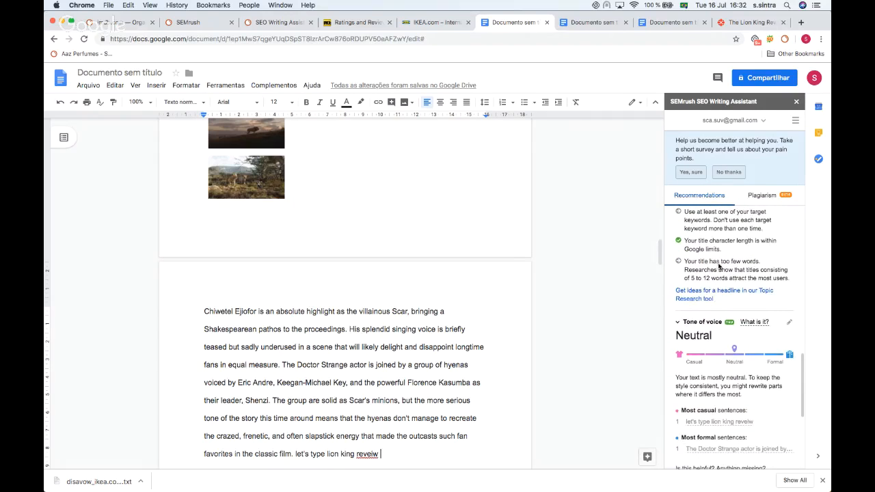
scroll(718, 270, down, 5)
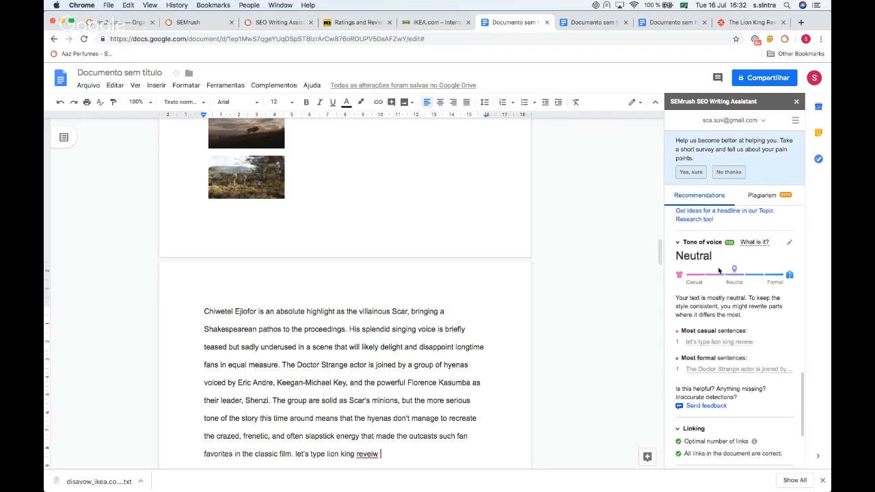
scroll(718, 270, up, 1)
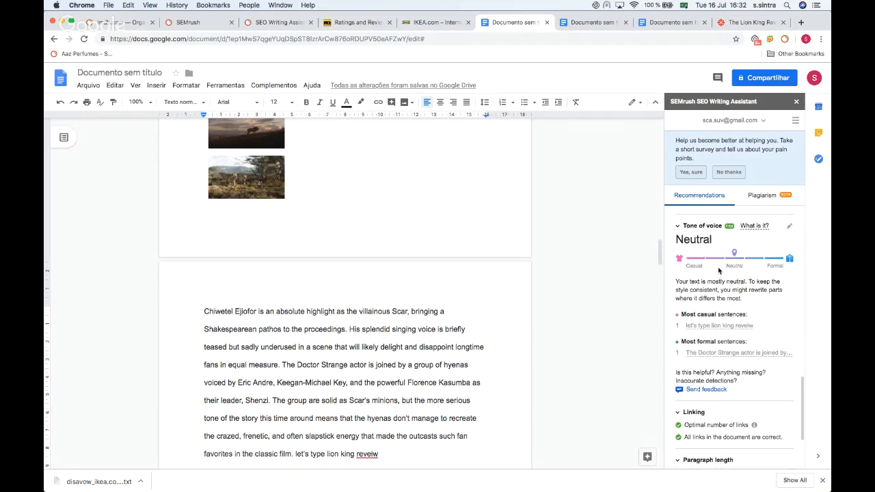
scroll(430, 266, down, 5)
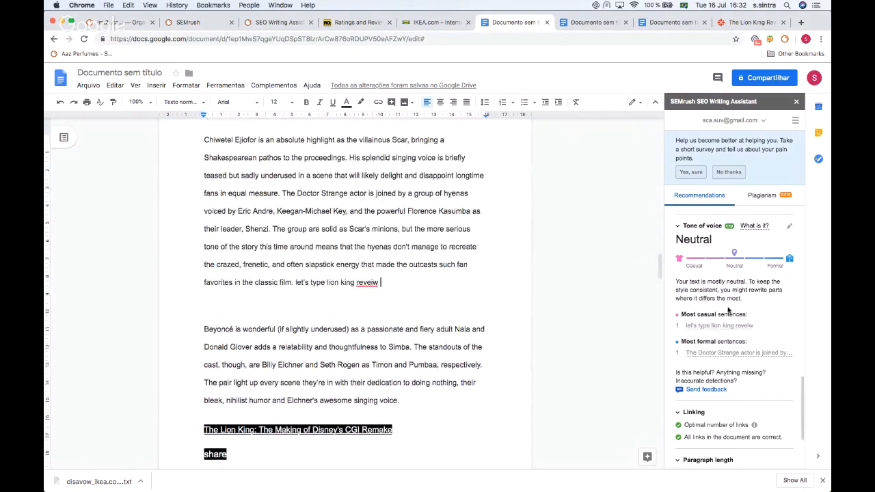
scroll(698, 320, down, 1)
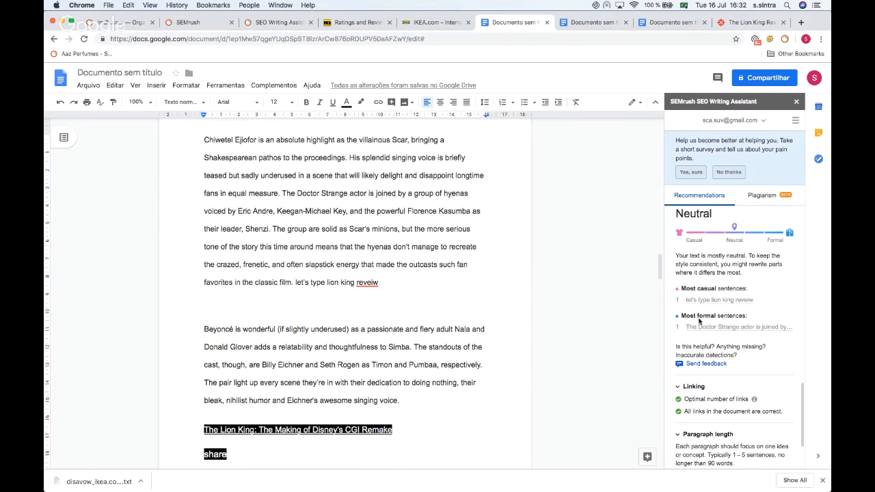
scroll(700, 343, down, 3)
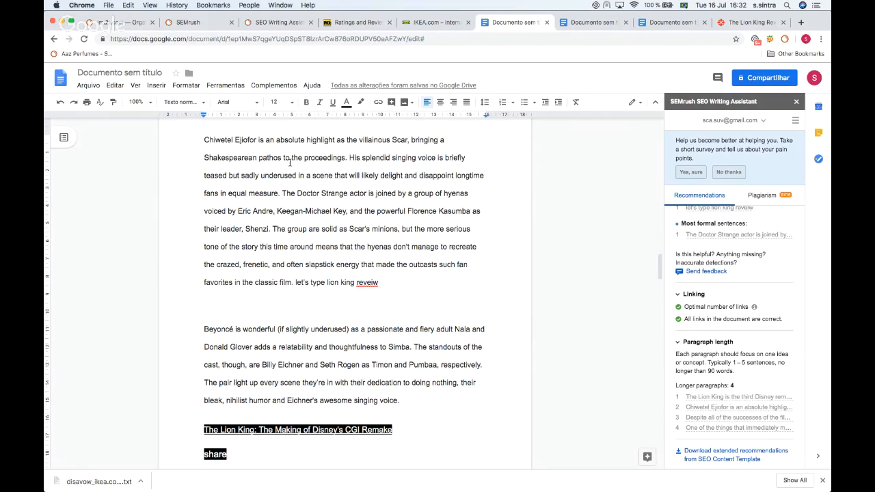
scroll(317, 144, down, 6)
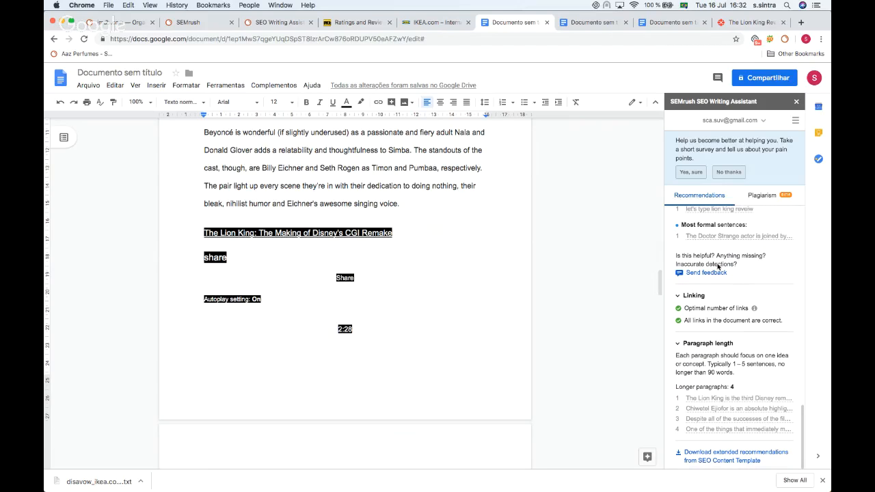
Step: Open the Writing Assistant's Plagiarism check and return to the top of the document
click(764, 197)
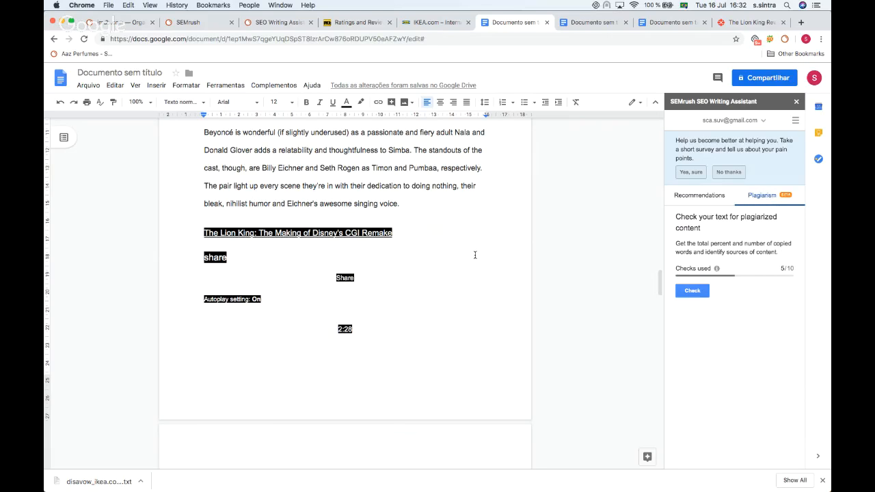
scroll(475, 255, up, 5)
scroll(475, 255, up, 15)
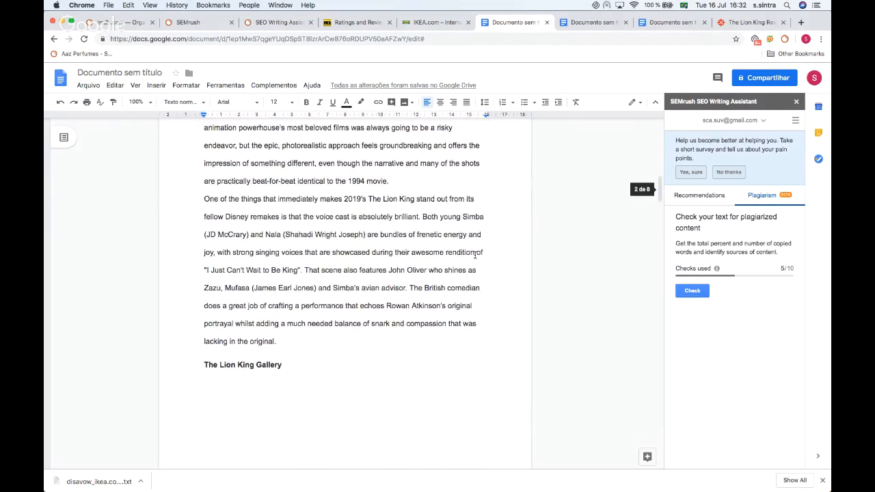
scroll(475, 255, up, 1)
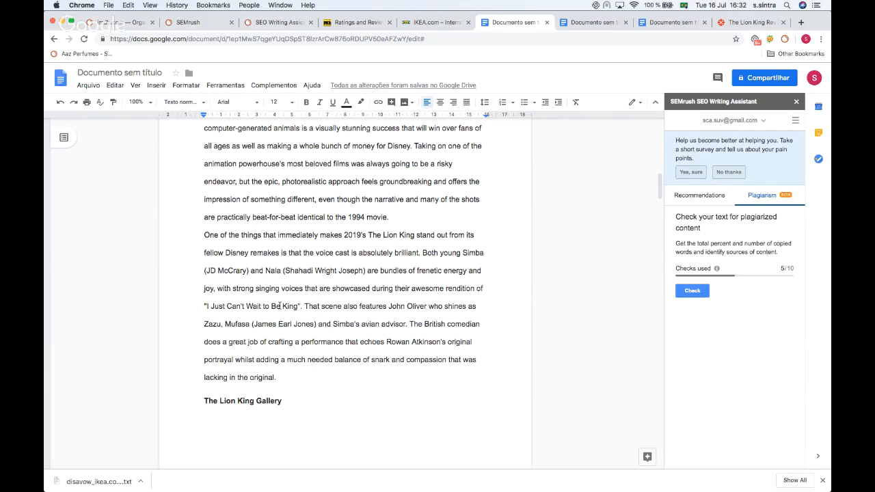
key(super+Up)
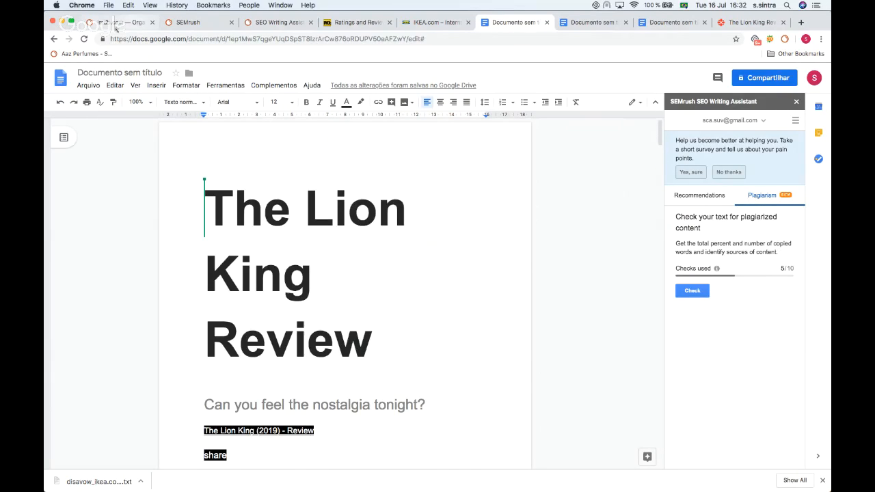
Step: Switch to the SEMrush SEO Writing Assistant tab
key(super+1)
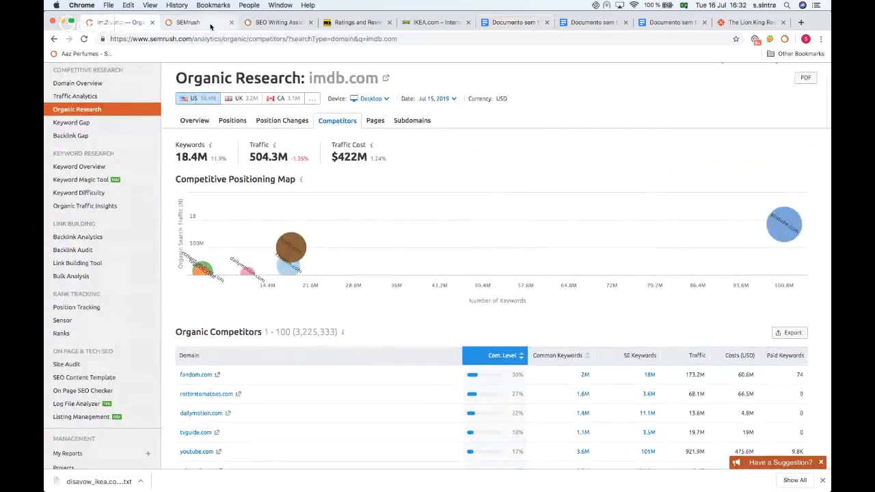
key(super+2)
key(super+3)
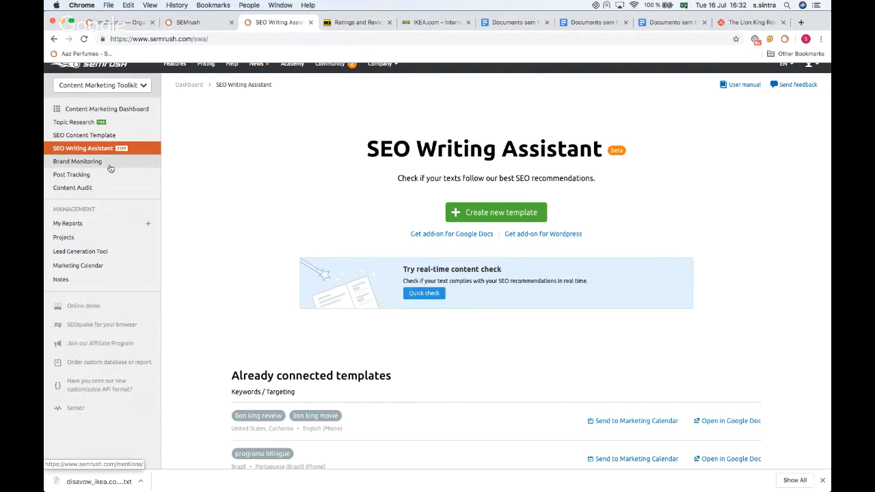
Step: Open the Content Audit project list in the Content Marketing Toolkit
click(75, 194)
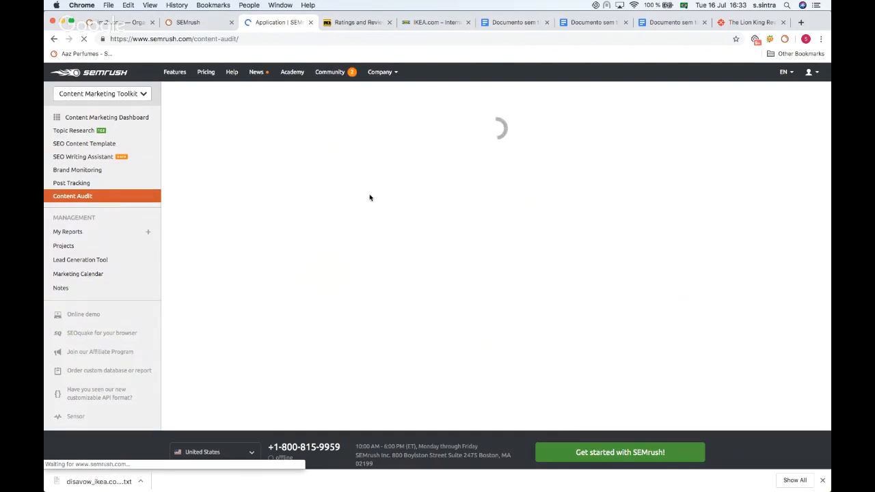
scroll(390, 114, down, 2)
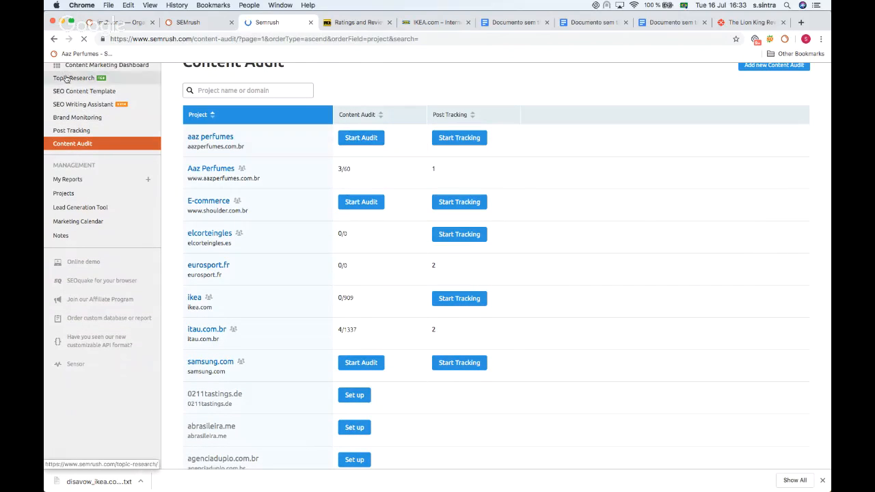
scroll(72, 152, up, 2)
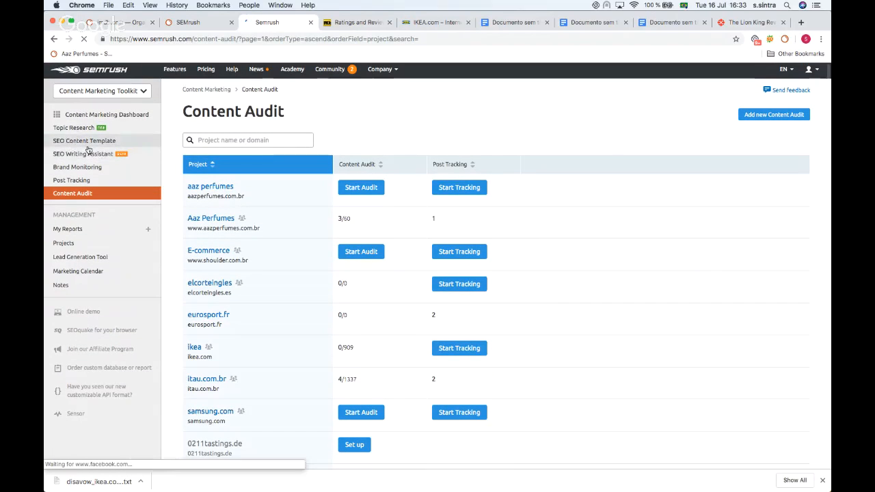
click(111, 141)
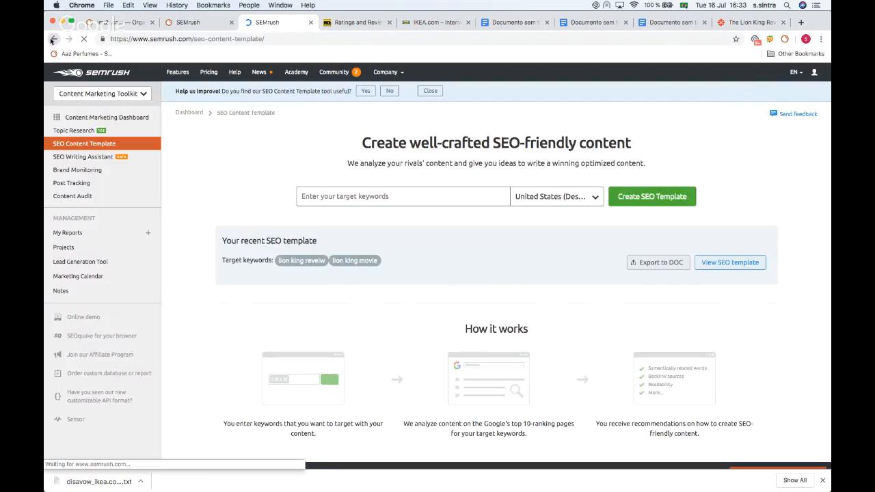
key(super+bracketleft)
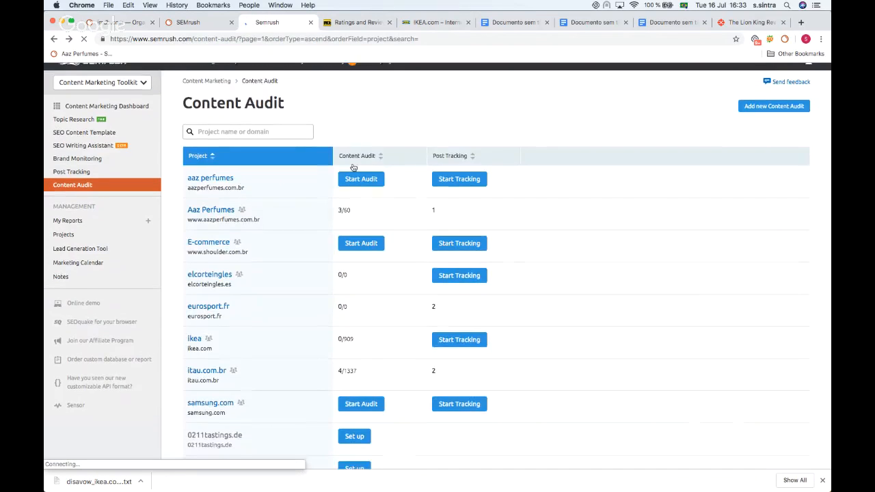
Step: Open the ikea project's Content Analyzer and scroll across the page table's columns
scroll(351, 166, down, 5)
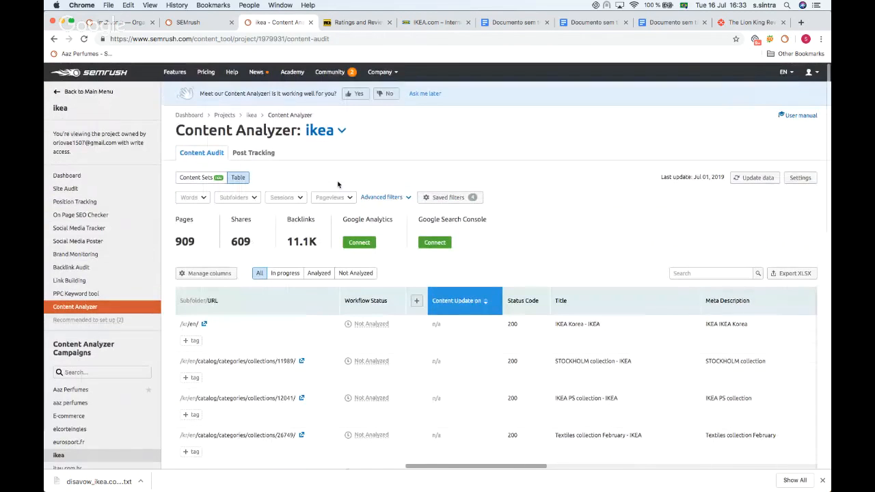
scroll(367, 130, down, 5)
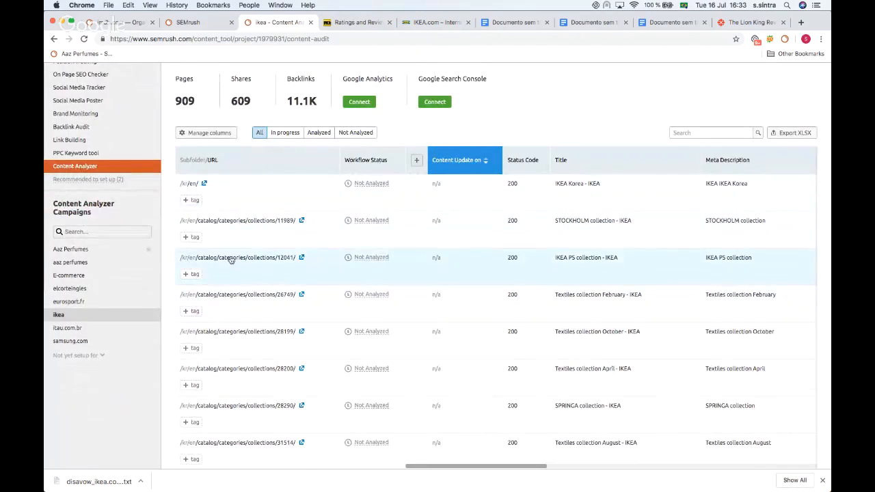
scroll(231, 260, up, 2)
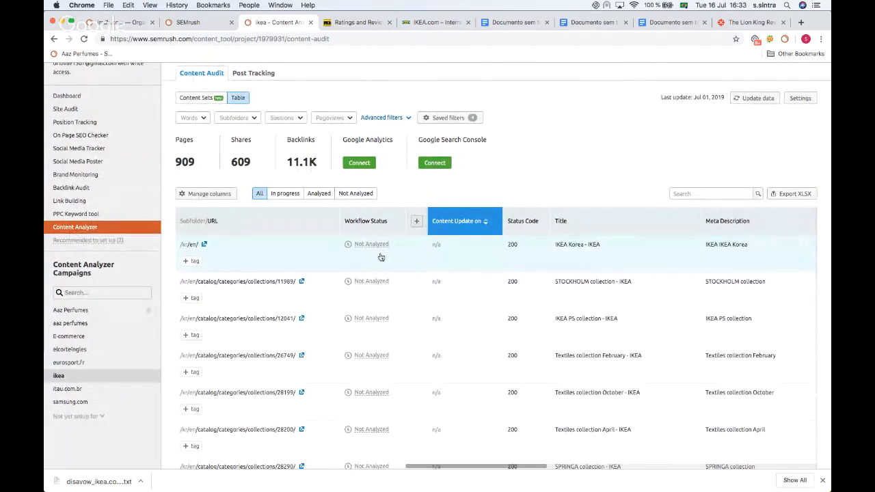
scroll(492, 254, right, 3)
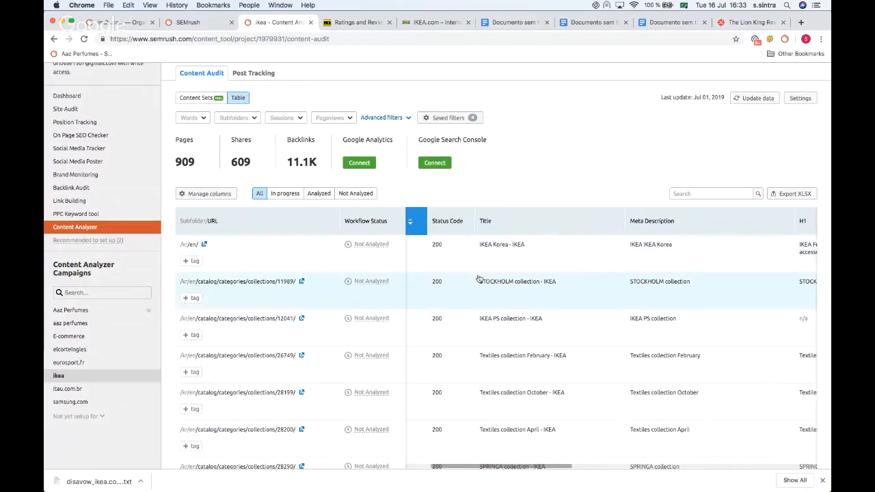
scroll(601, 272, right, 10)
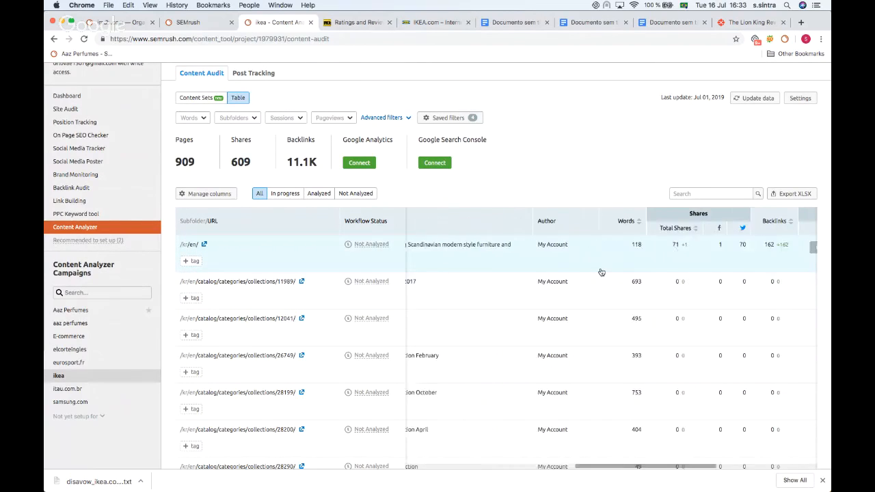
scroll(601, 272, right, 2)
scroll(592, 279, right, 5)
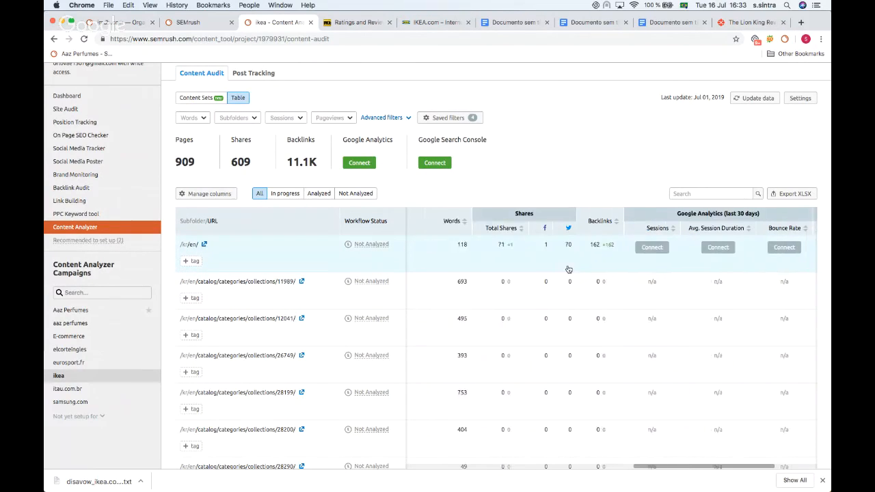
scroll(568, 269, right, 1)
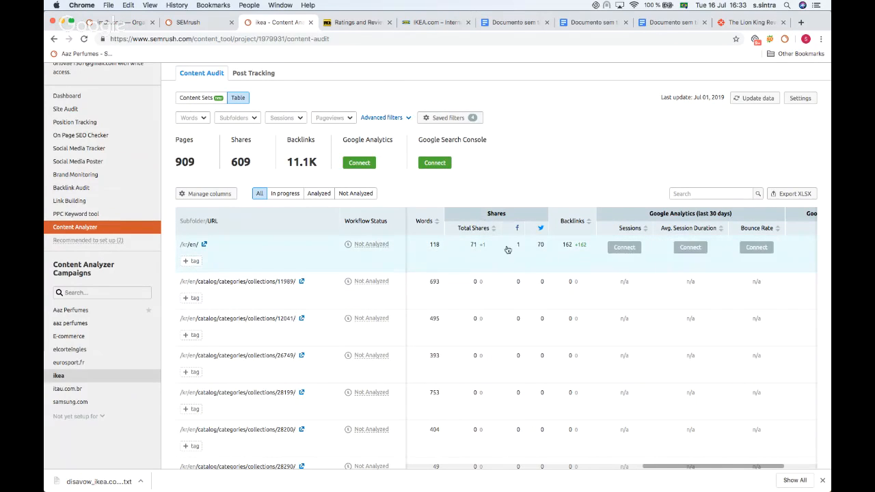
scroll(558, 246, right, 5)
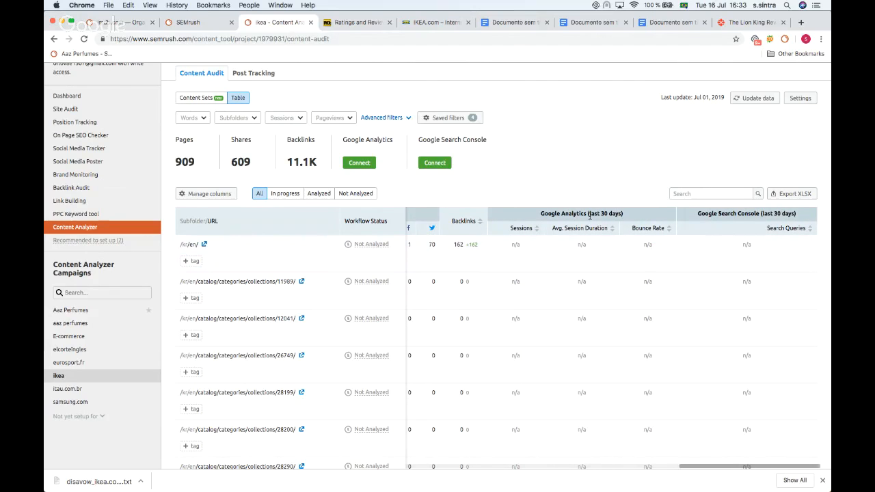
Step: Open the /kr/en/ page from the Content Audit table in the page editor
scroll(559, 234, down, 1)
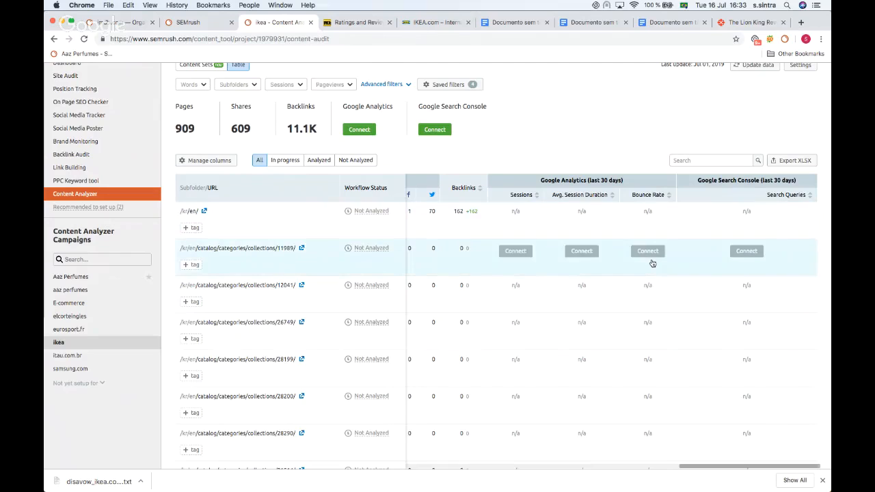
scroll(653, 261, right, 1)
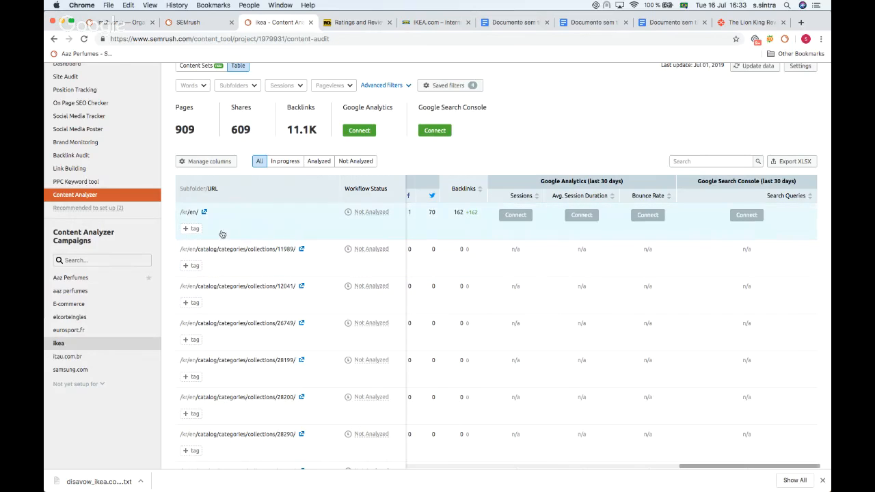
scroll(561, 205, down, 2)
scroll(552, 226, up, 4)
click(251, 254)
mouse_move(225, 157)
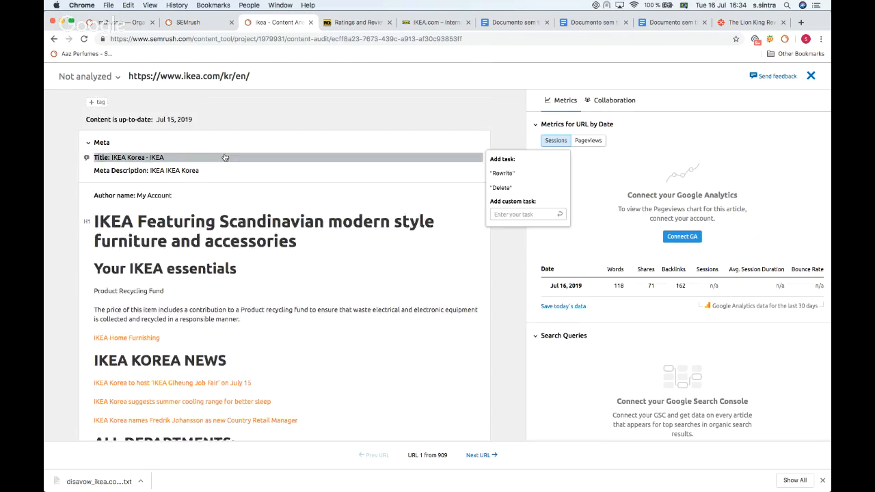
Step: Add a "Delete" task to the Product recycling fund paragraph
scroll(225, 157, down, 8)
scroll(225, 150, up, 5)
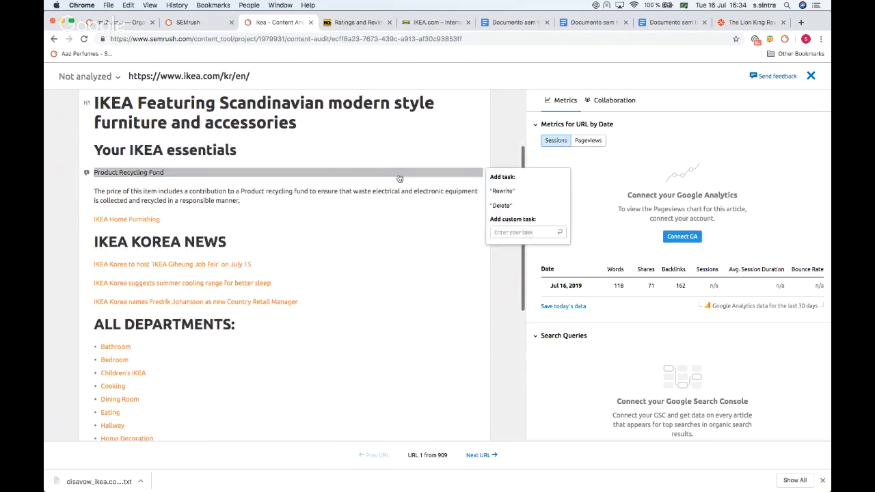
mouse_move(471, 197)
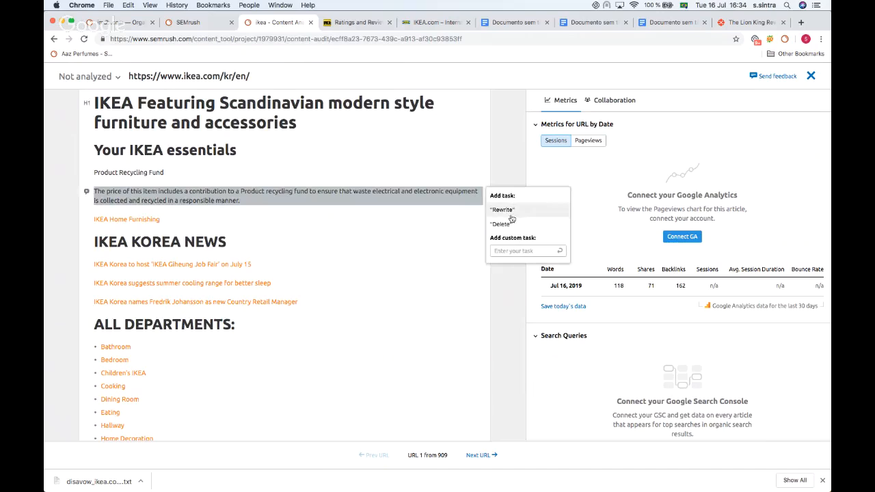
click(513, 248)
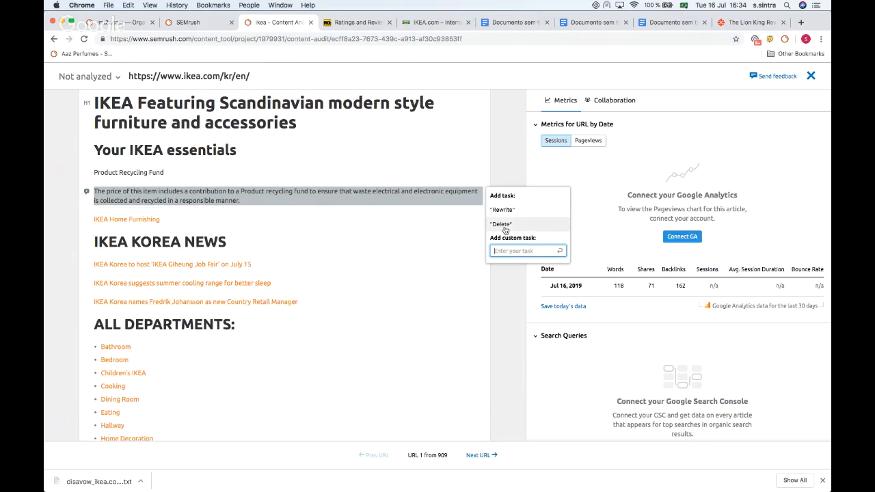
click(501, 224)
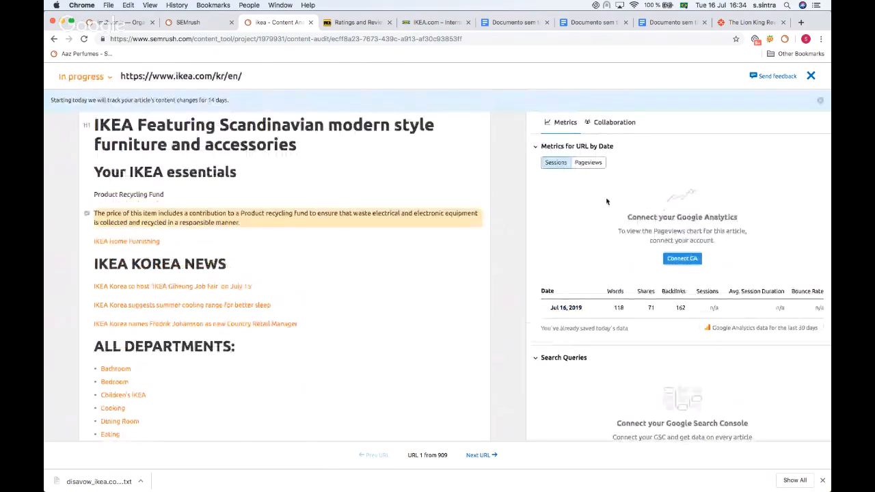
Step: Open the Collaboration panel and mark the Delete task as completed
scroll(597, 198, down, 2)
scroll(597, 198, up, 2)
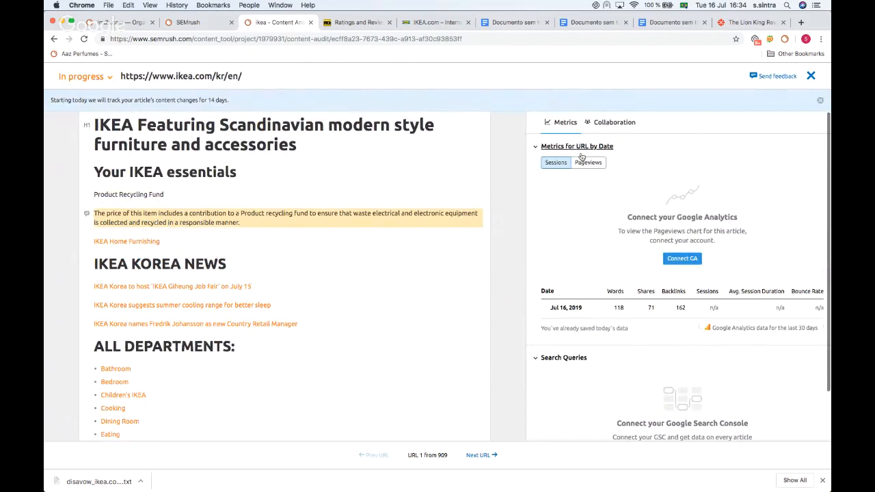
click(612, 123)
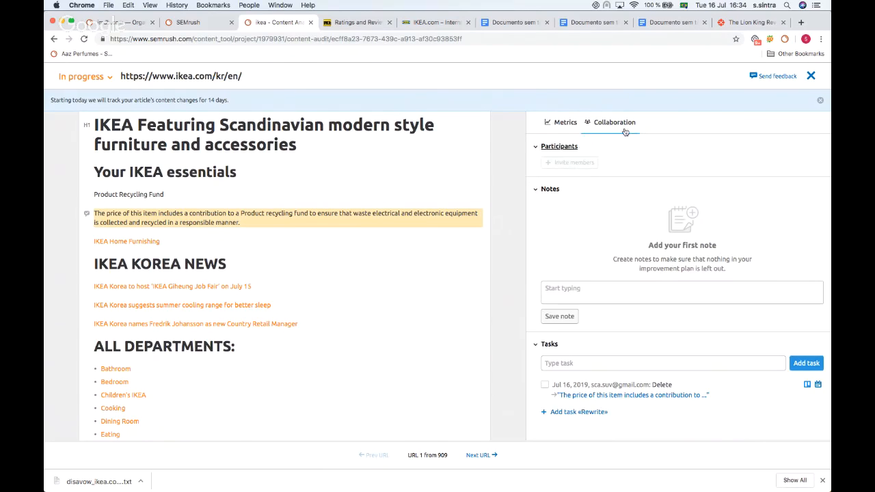
mouse_move(567, 165)
click(563, 295)
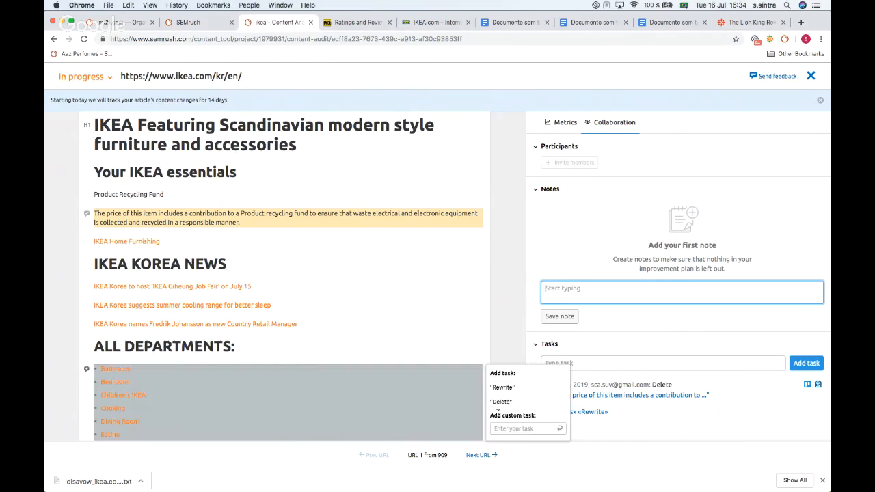
click(546, 386)
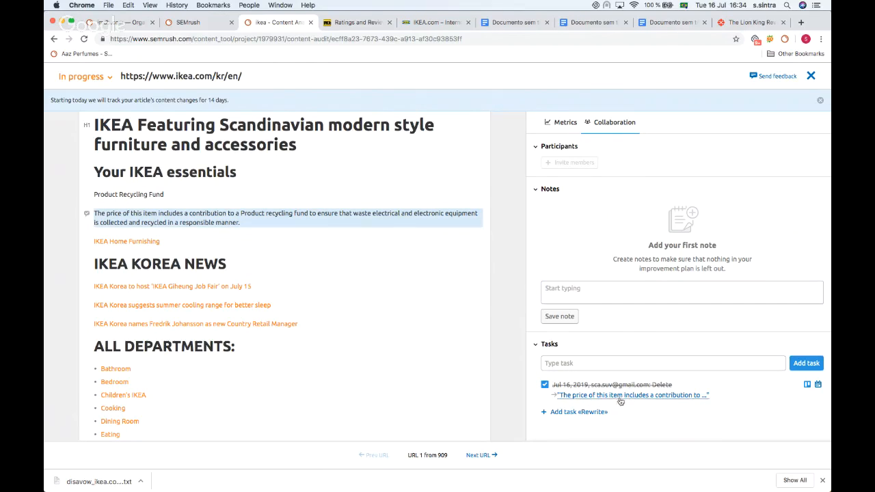
Step: Return to Metrics and set the page's workflow status to Analyzed
click(564, 123)
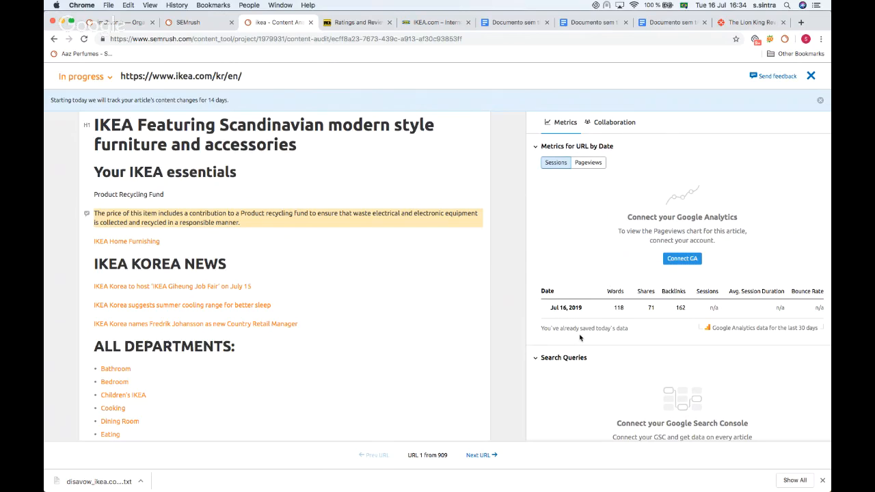
mouse_move(571, 313)
click(384, 227)
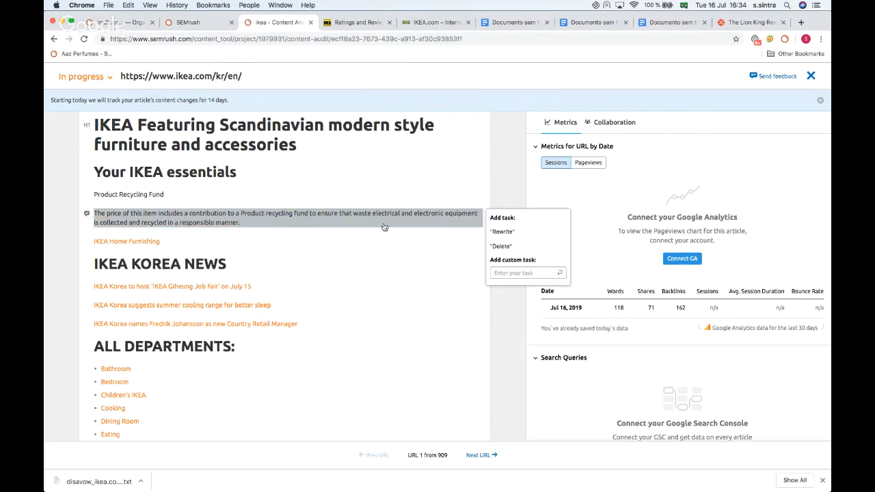
click(81, 76)
click(82, 126)
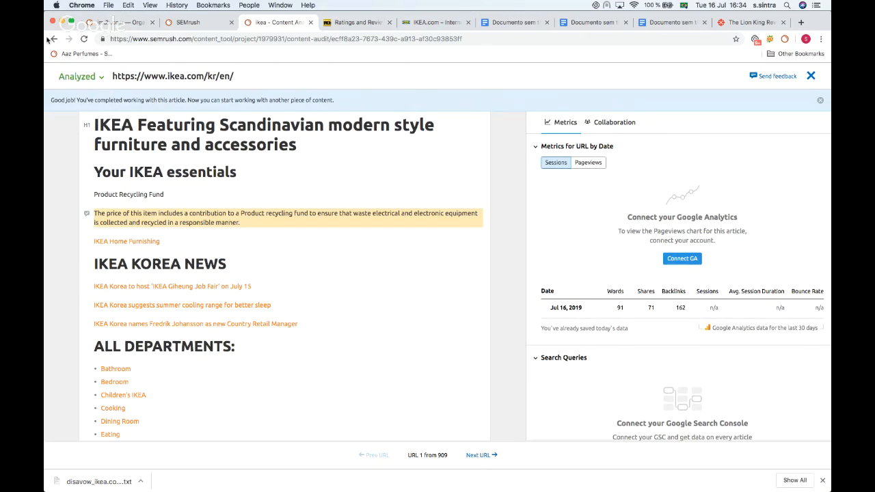
Step: Close the page editor and browse the Content Sets view of the audit
click(811, 76)
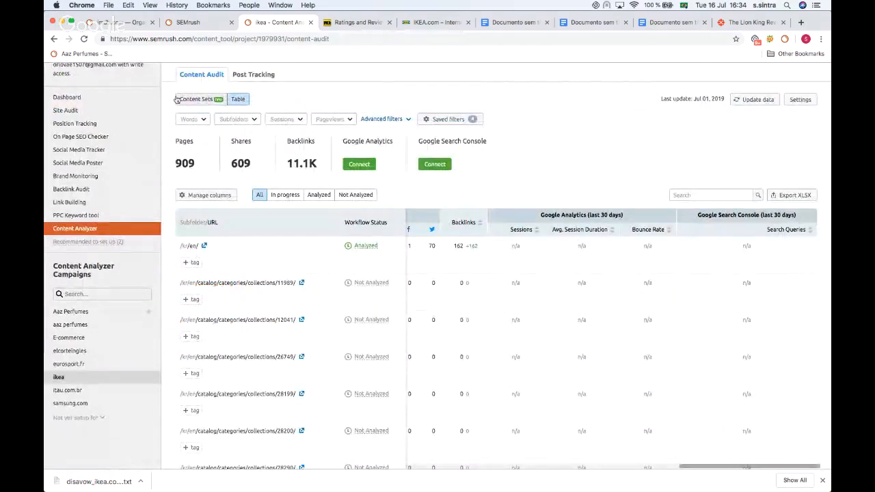
click(200, 101)
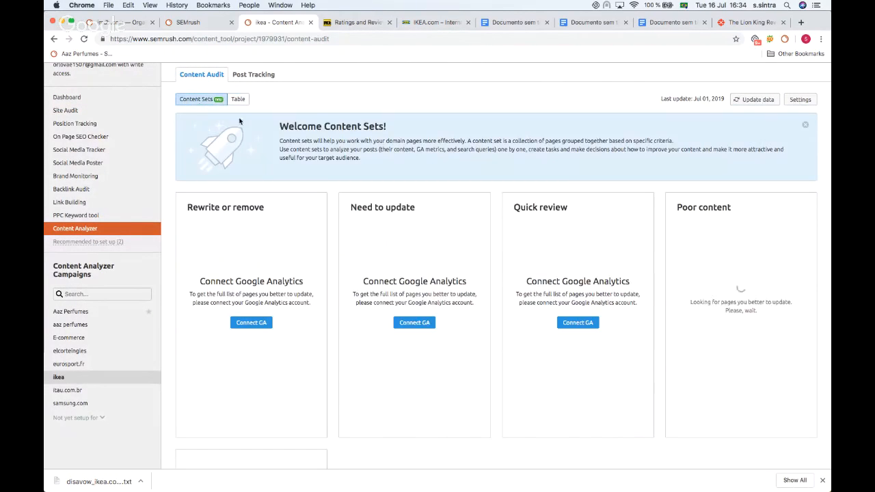
scroll(478, 214, down, 3)
scroll(477, 214, down, 4)
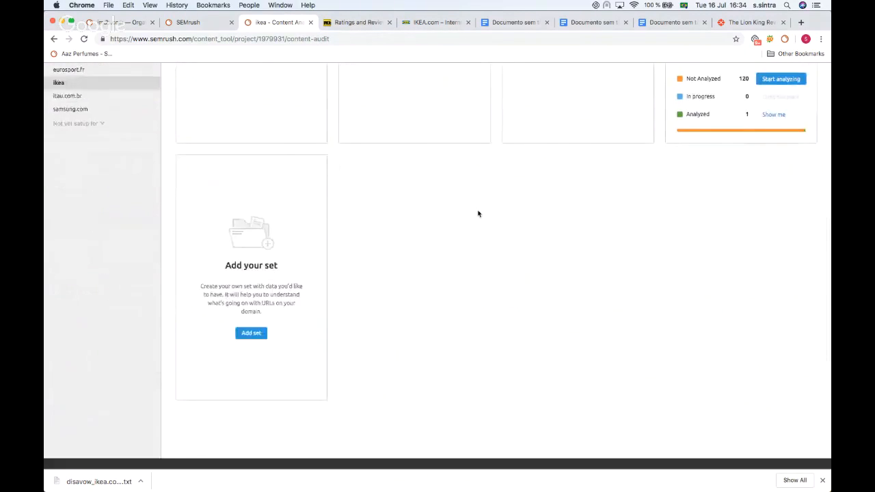
scroll(477, 214, up, 5)
scroll(477, 214, up, 1)
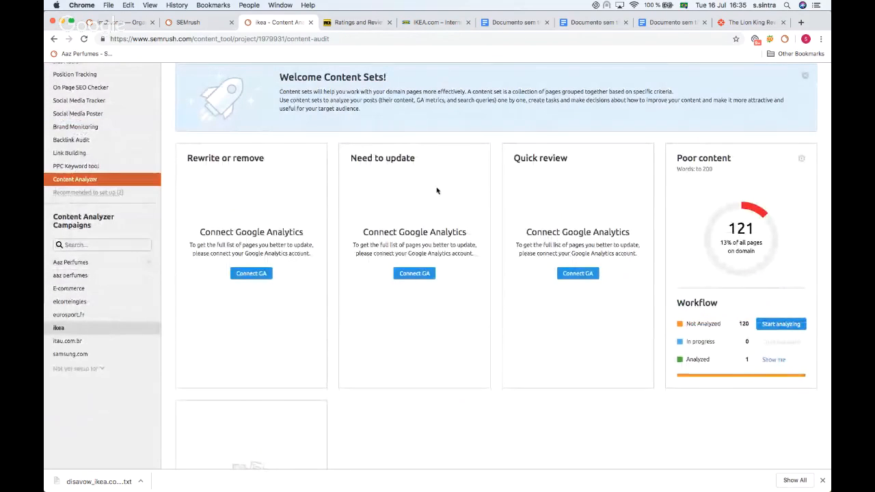
scroll(425, 243, down, 7)
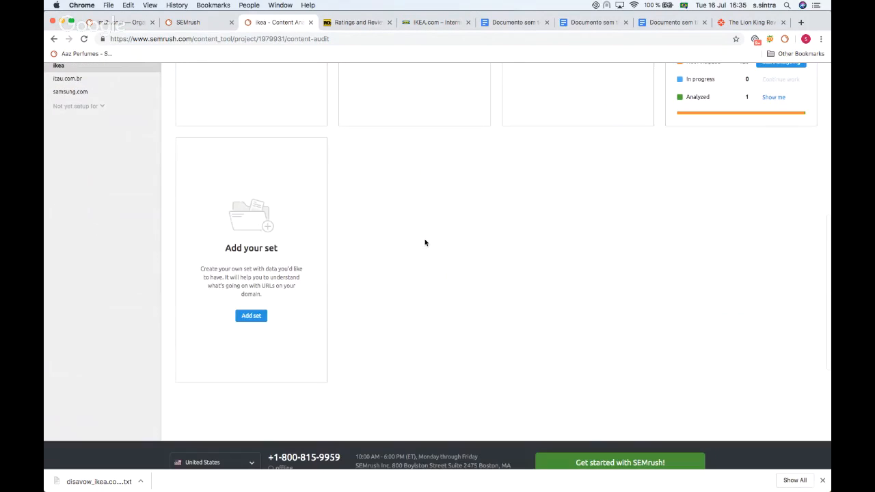
Step: Add a content set named words filtering pages with 100 to 500 words and apply it
click(252, 316)
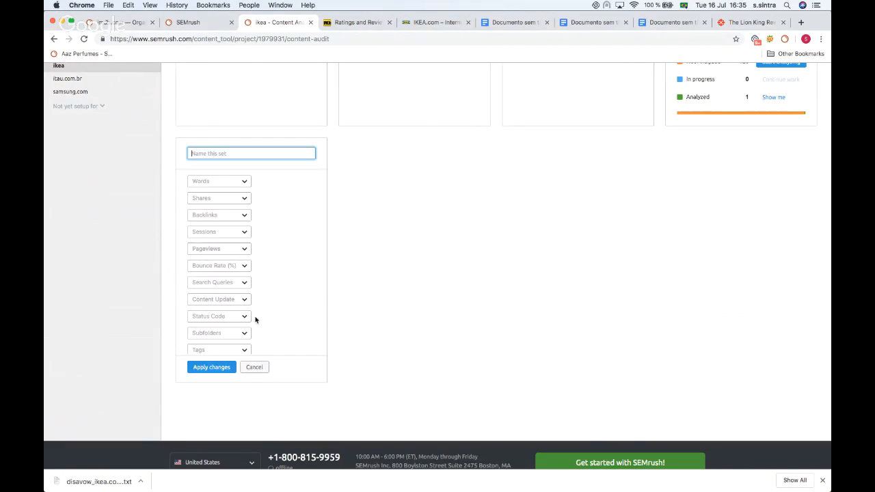
scroll(244, 185, down, 2)
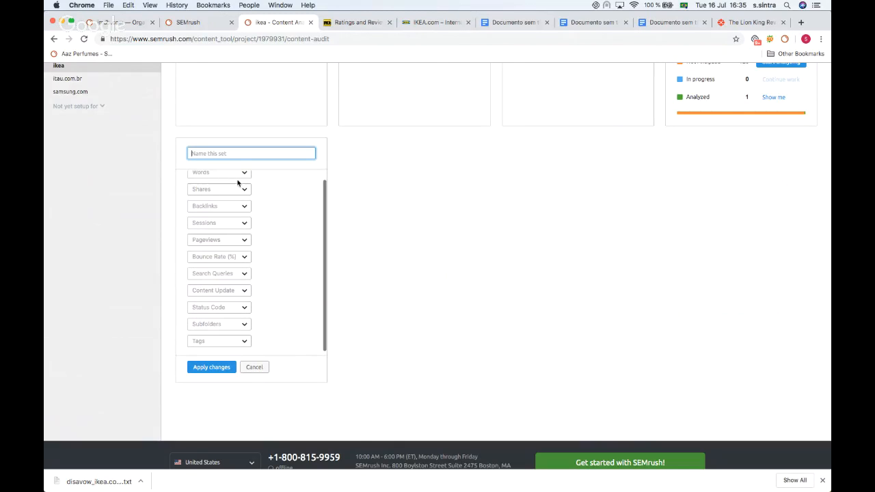
click(225, 155)
text(wor)
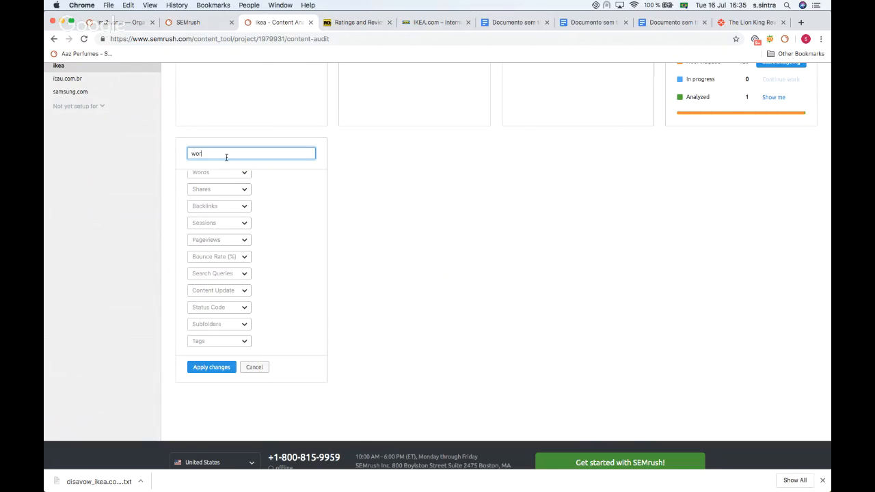
scroll(230, 205, up, 2)
click(217, 181)
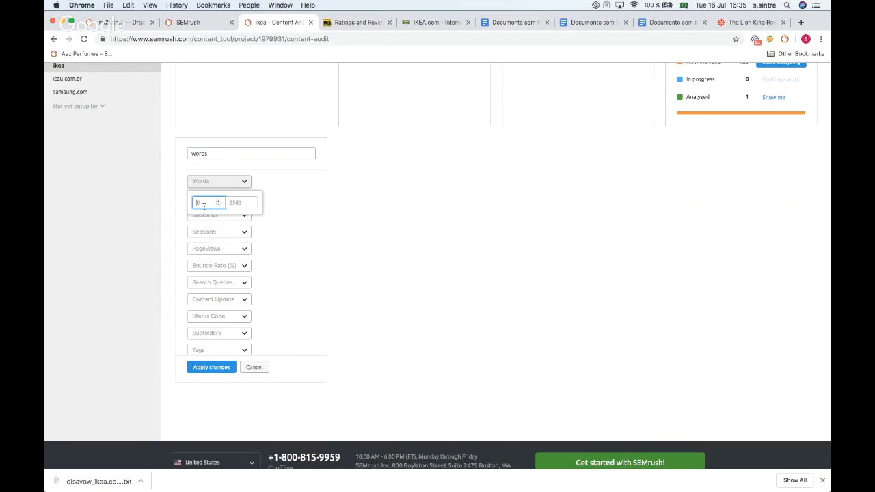
click(238, 200)
text(500)
click(202, 367)
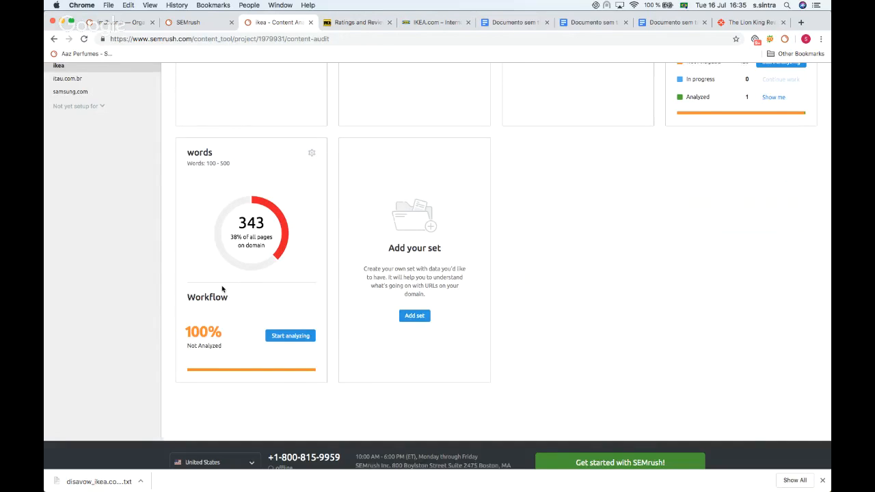
Step: Switch to Post Tracking and focus the article URL field
scroll(222, 289, down, 1)
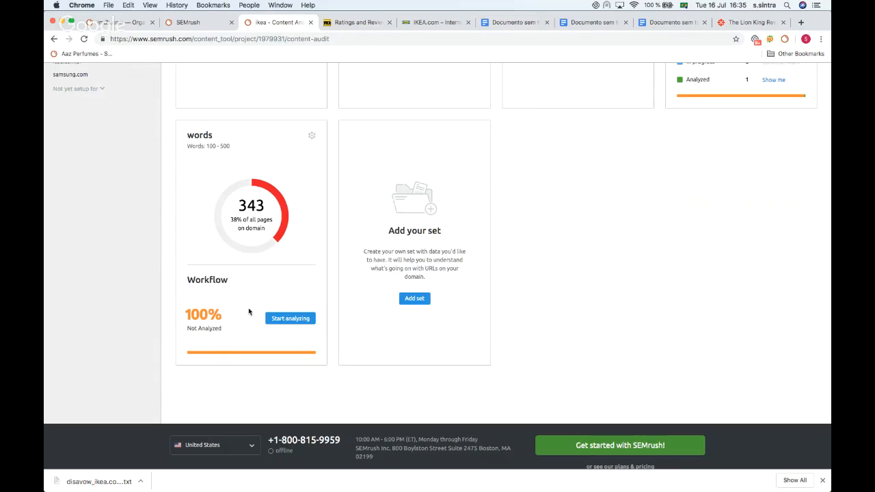
scroll(236, 332, up, 1)
scroll(226, 342, up, 2)
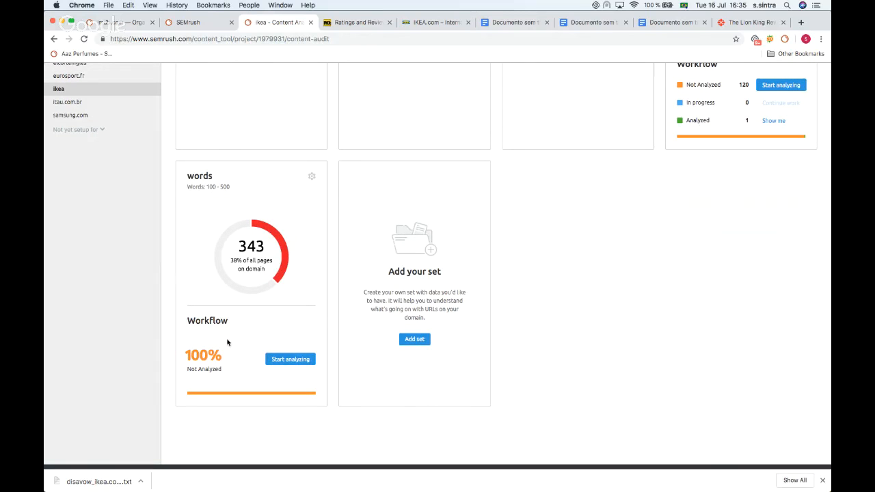
scroll(205, 366, up, 10)
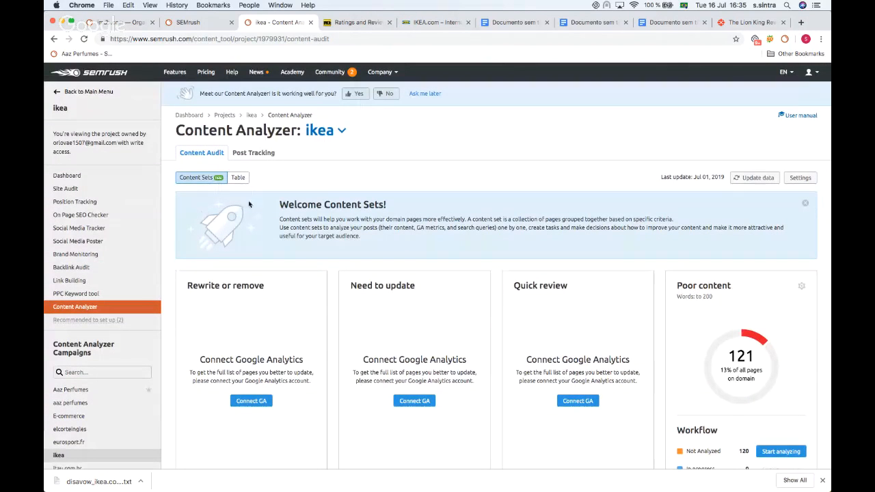
click(252, 153)
click(371, 267)
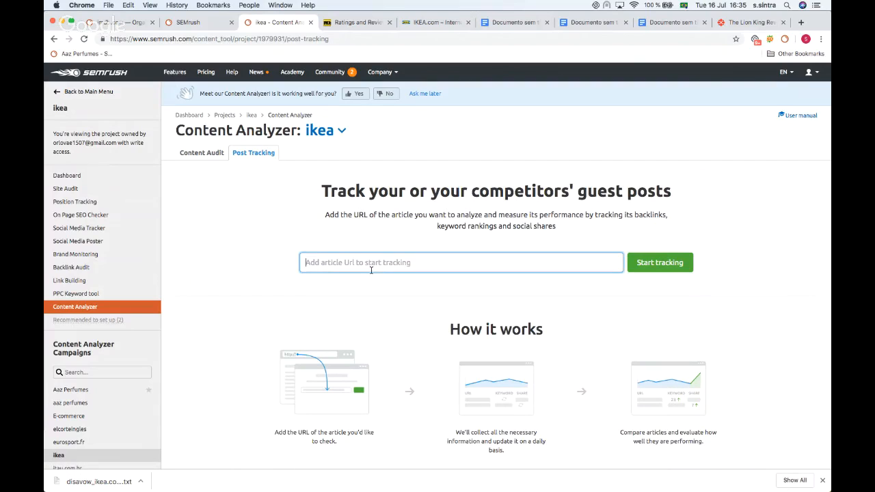
Step: Open the Into the Ashes movie page on IMDb and copy its URL
click(356, 22)
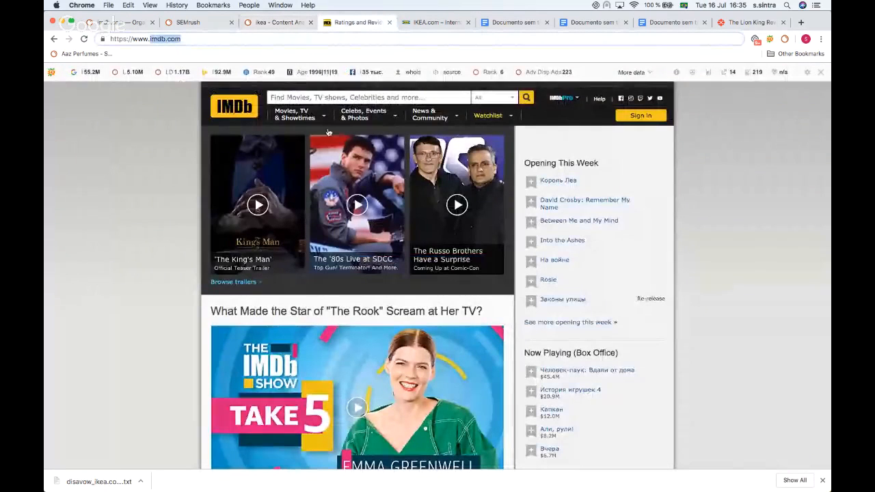
click(557, 241)
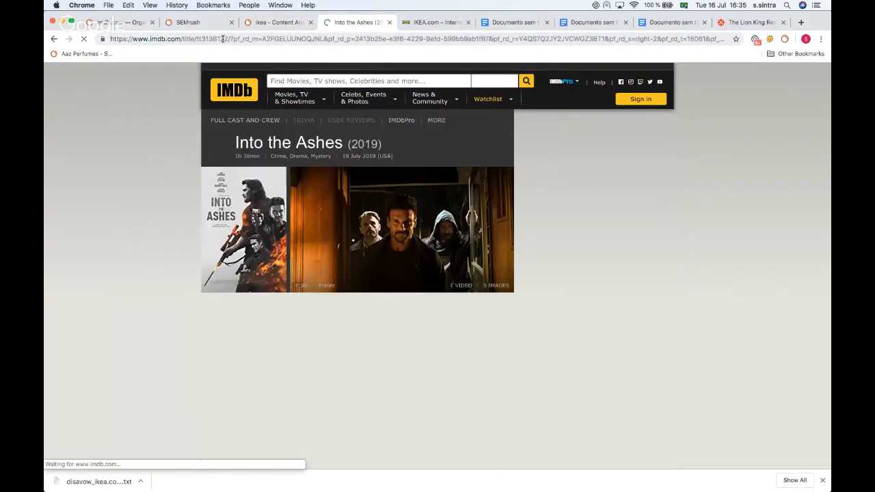
click(222, 38)
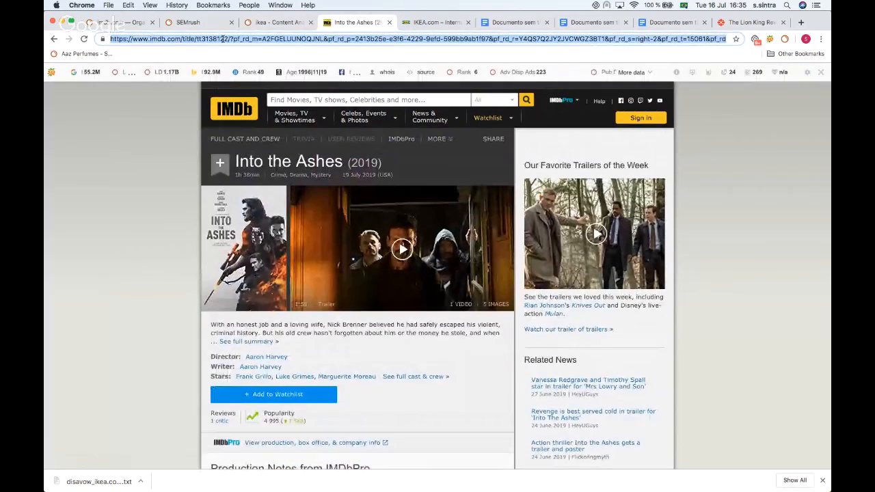
Step: Paste the Into the Ashes URL into Post Tracking and start tracking the article
click(268, 23)
click(320, 254)
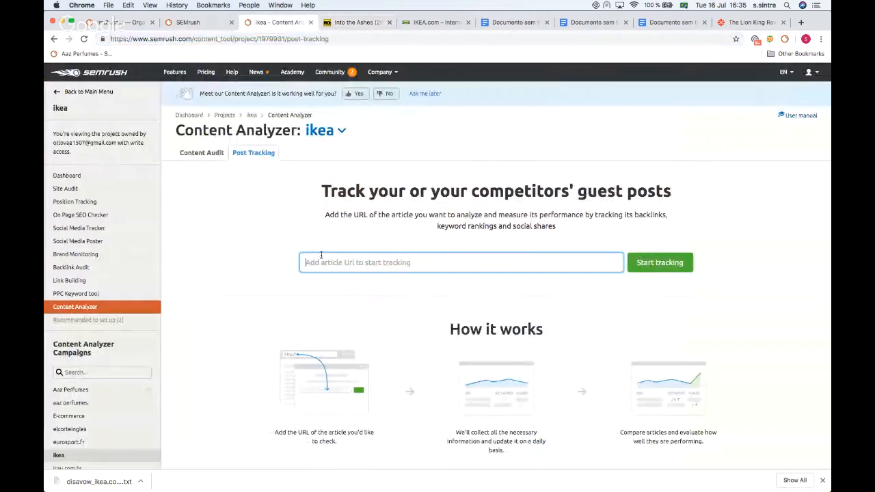
key(super+v)
click(659, 263)
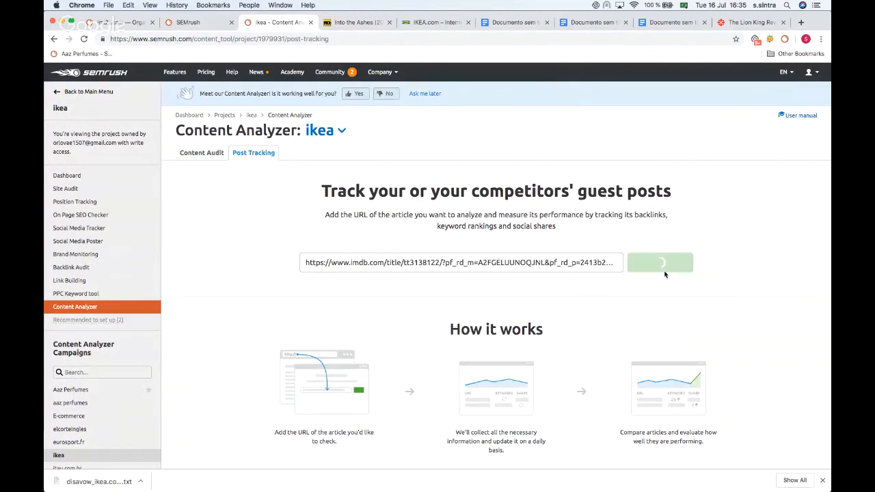
scroll(529, 201, down, 1)
scroll(527, 201, down, 5)
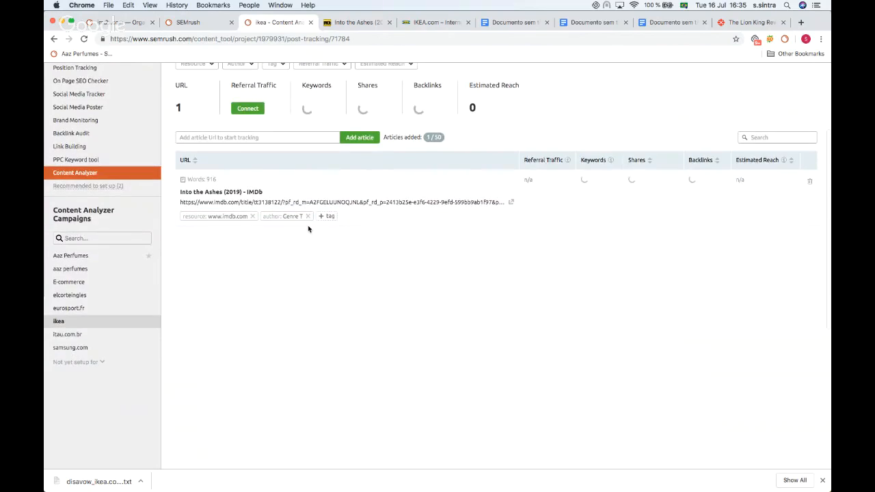
scroll(410, 233, up, 1)
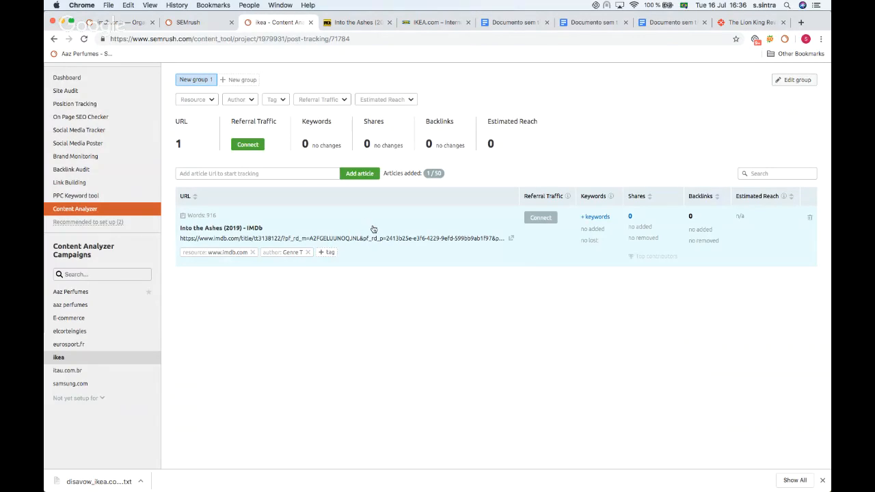
scroll(377, 266, up, 3)
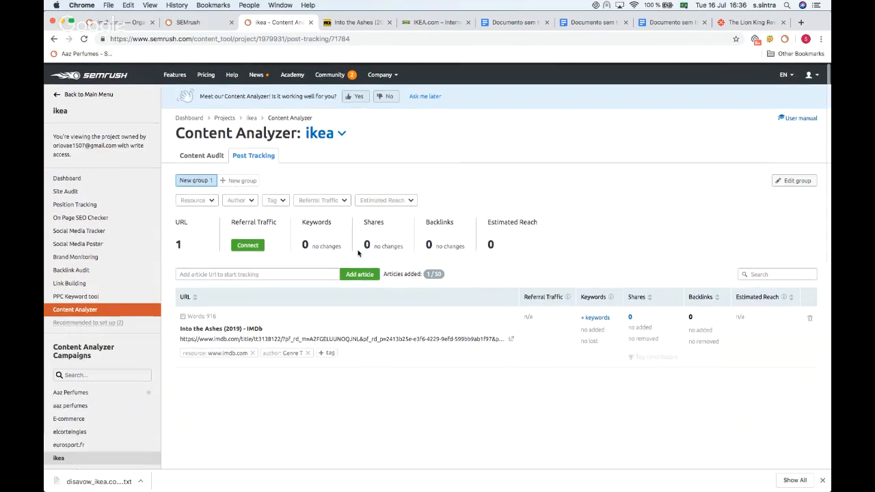
Step: Leave the project menu and switch to the Social Media Toolkit
click(65, 93)
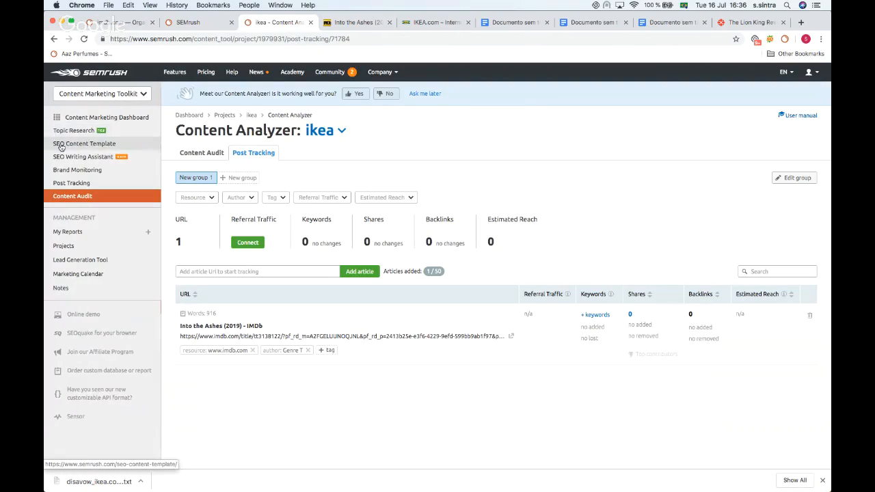
scroll(75, 130, down, 1)
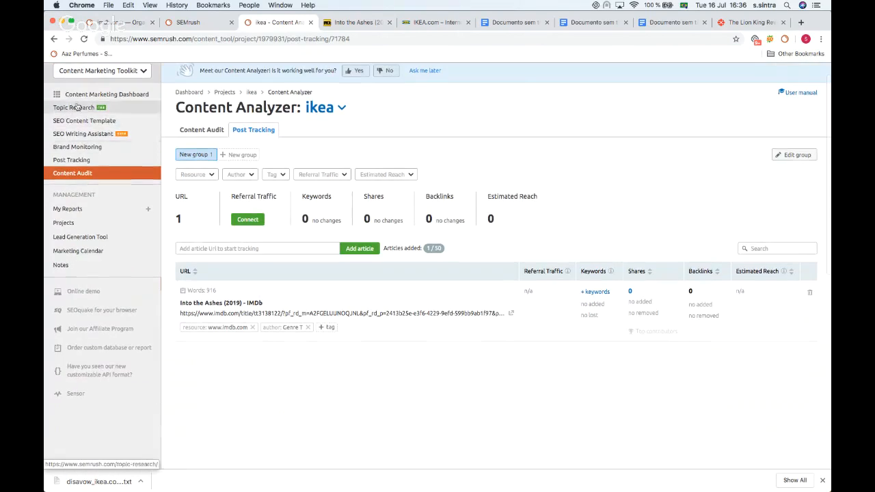
click(97, 72)
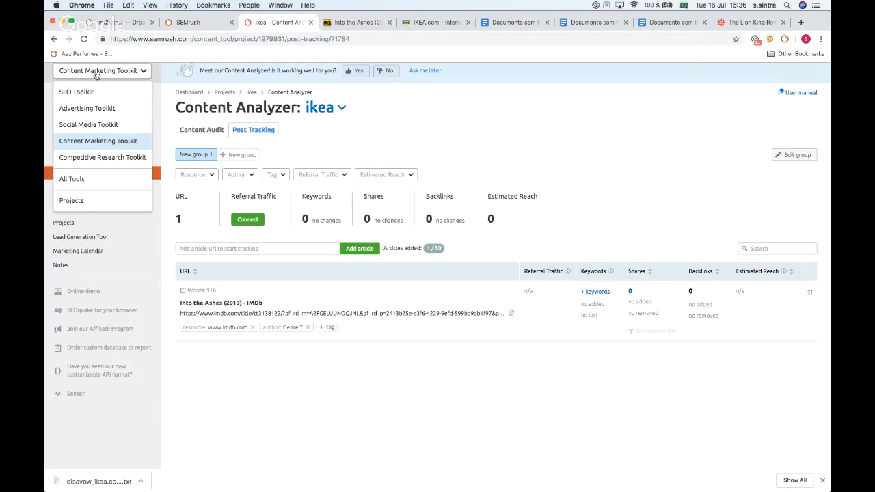
click(63, 127)
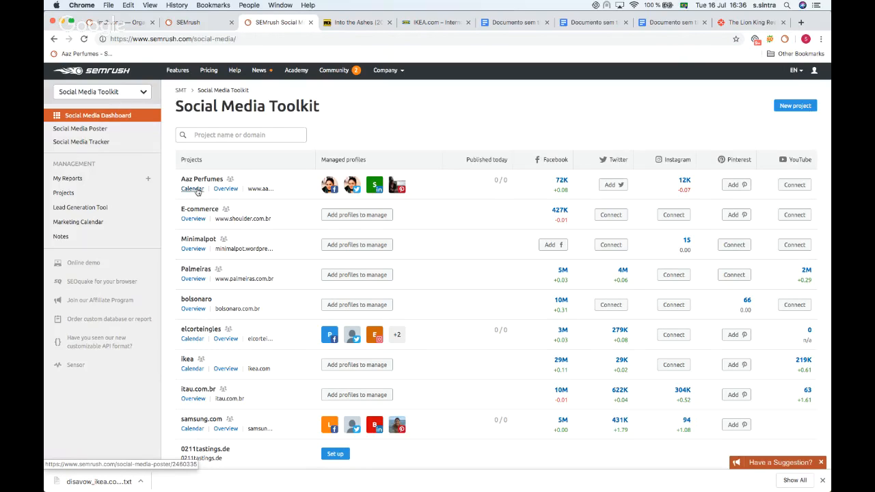
Step: Open the Social Media Tracker overview for the Aaz Perfumes project and review its social channels
click(109, 145)
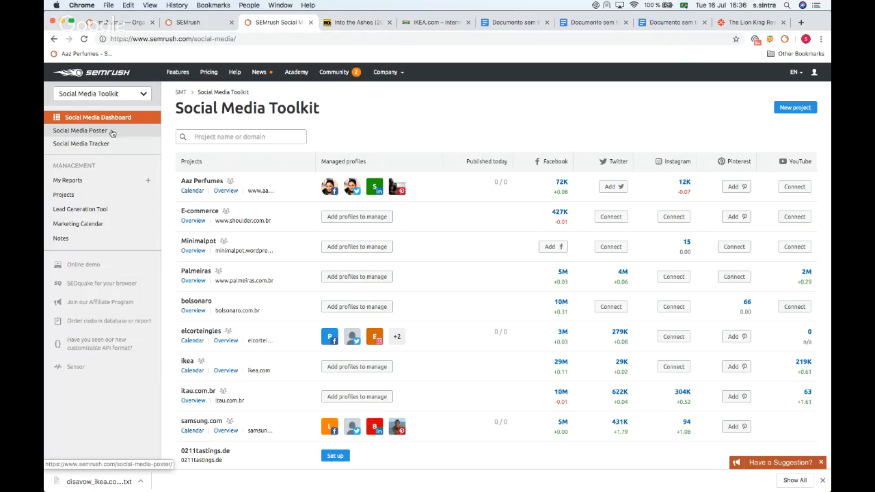
click(97, 146)
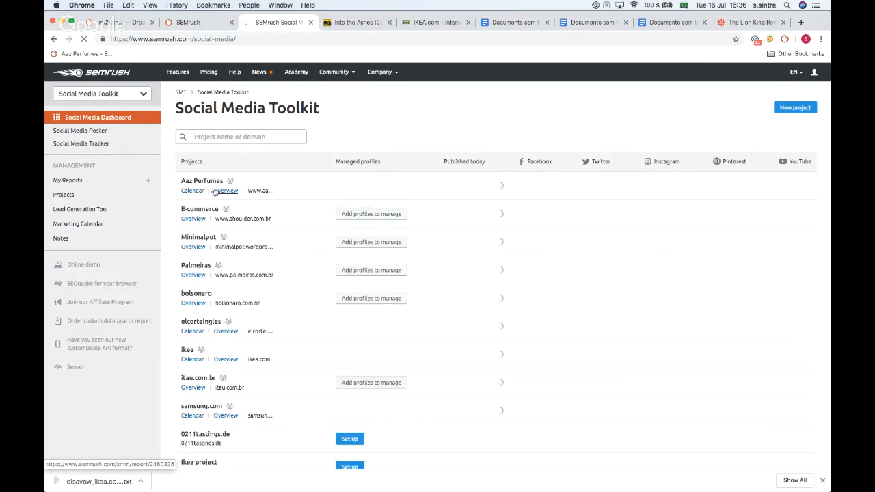
click(220, 194)
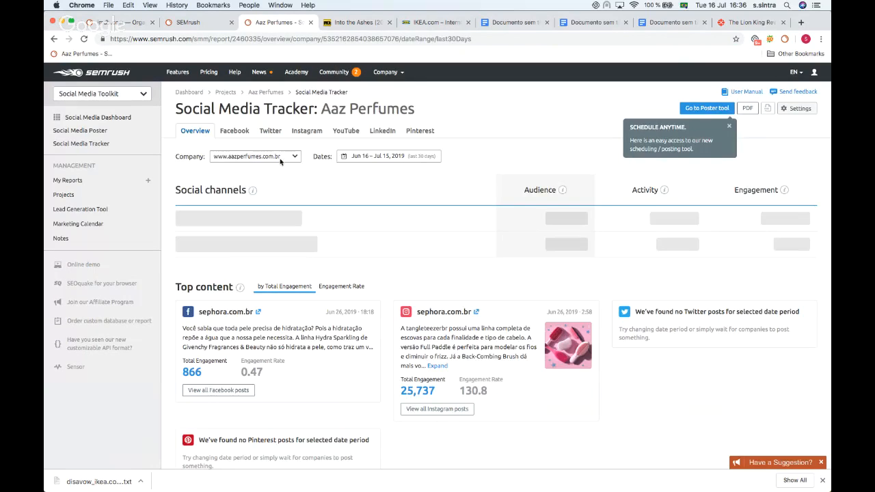
scroll(285, 158, down, 1)
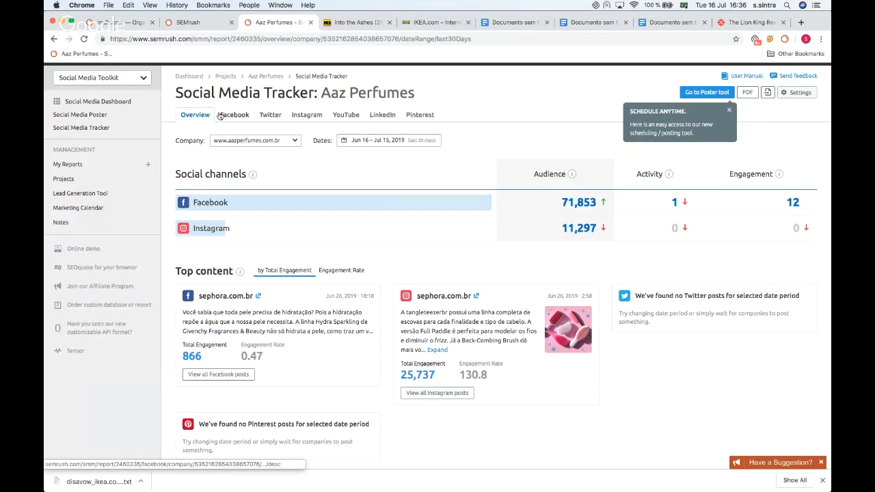
scroll(188, 125, down, 15)
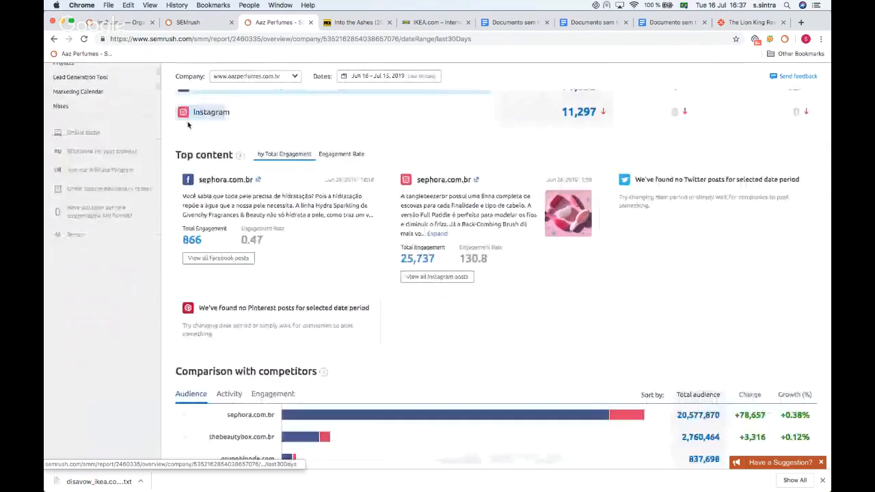
scroll(188, 125, up, 15)
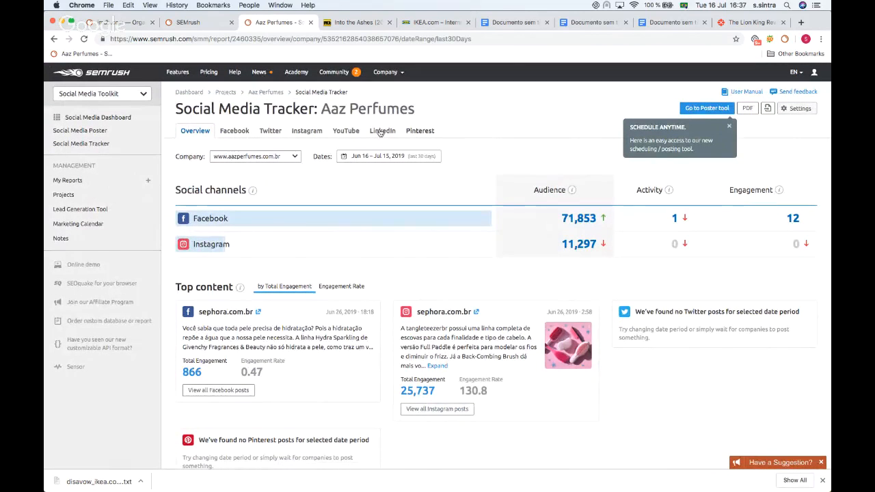
Step: Switch the tracked company to sephora.com.br and review its social channel figures
click(285, 155)
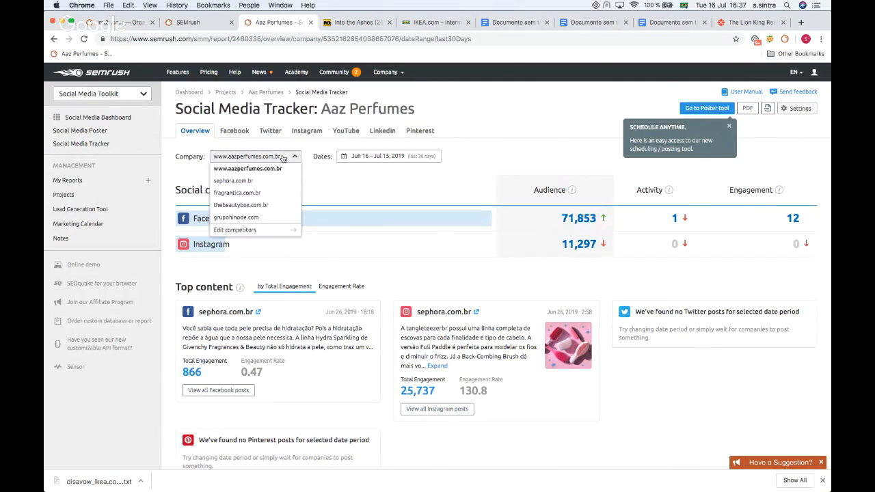
click(234, 181)
scroll(272, 156, down, 2)
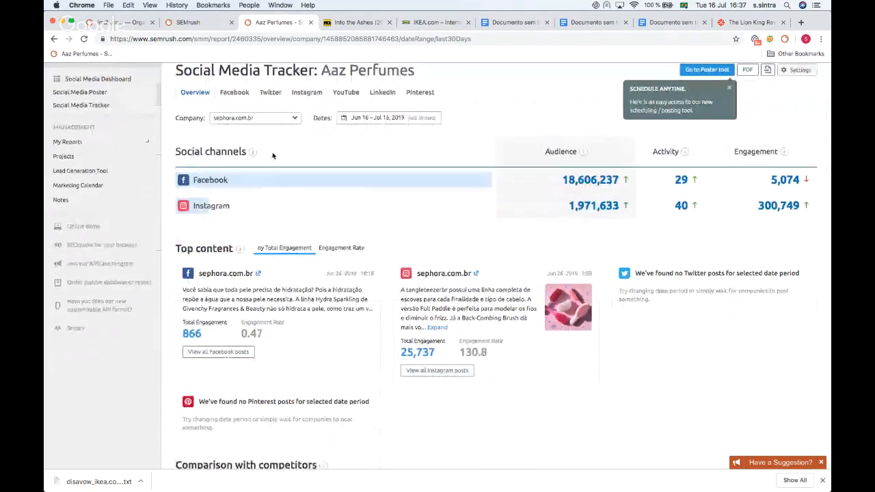
scroll(273, 156, up, 1)
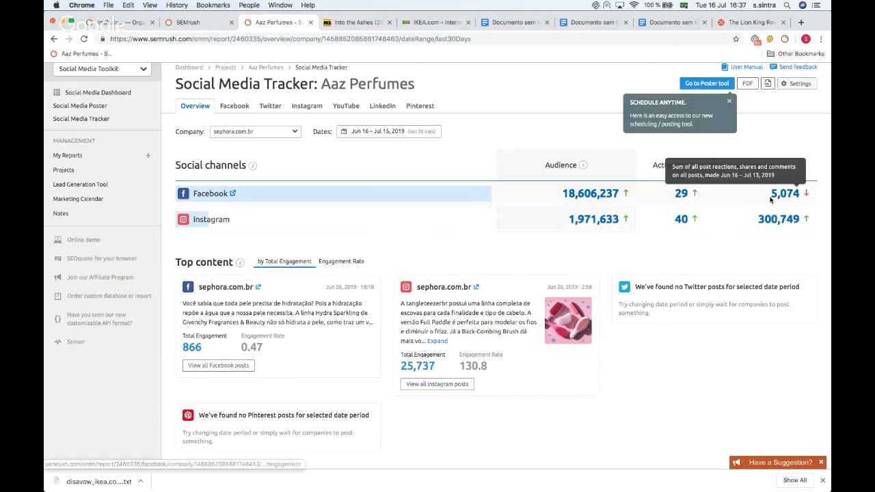
scroll(621, 222, down, 3)
scroll(622, 222, up, 4)
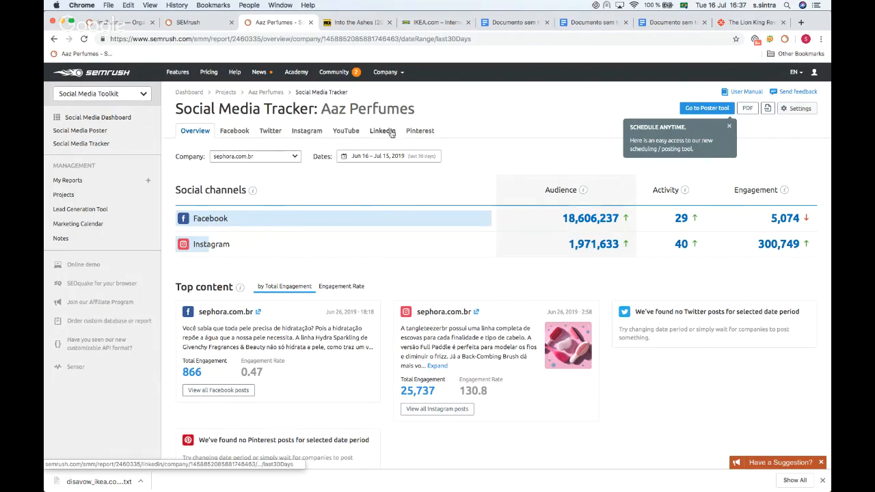
Step: Open the Facebook posts report for sephora.com.br and scroll through its posts
click(235, 131)
scroll(234, 136, down, 1)
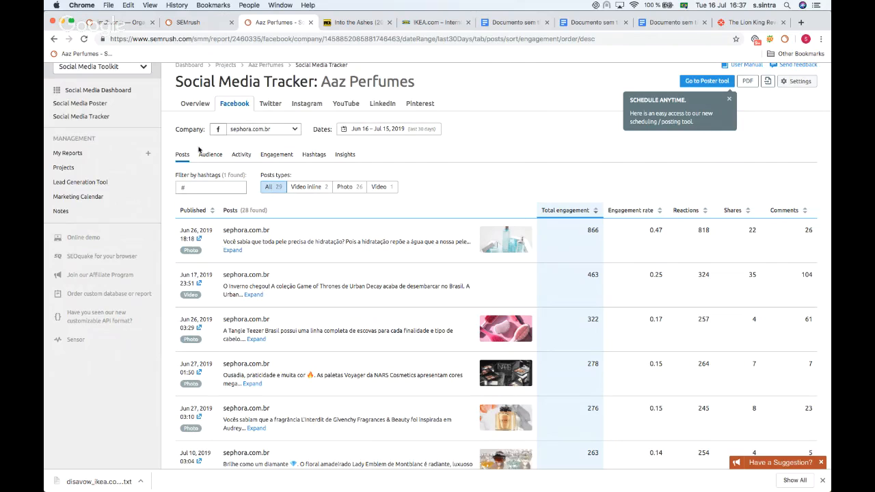
scroll(188, 173, down, 5)
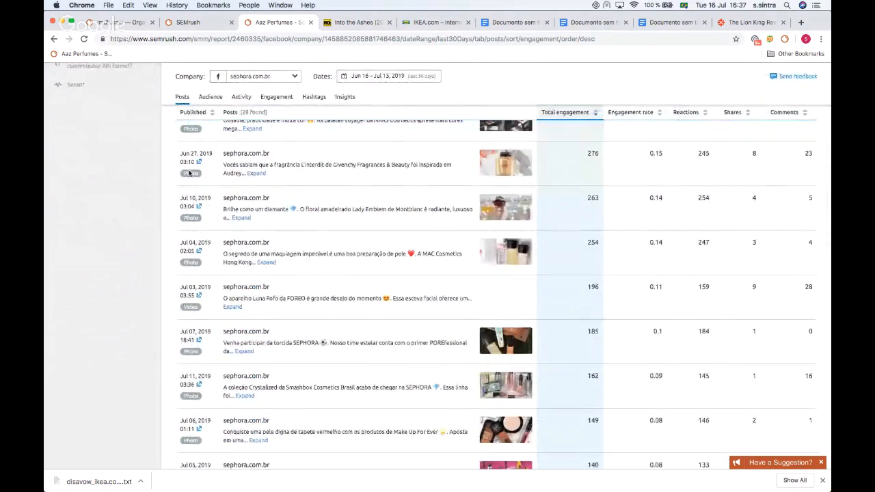
scroll(189, 173, up, 4)
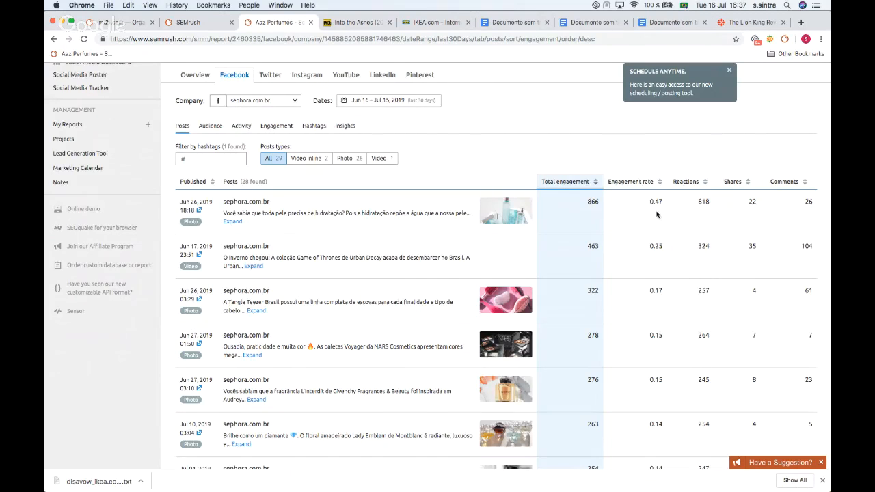
Step: Open the Facebook Audience report and examine the page likes trend
click(210, 126)
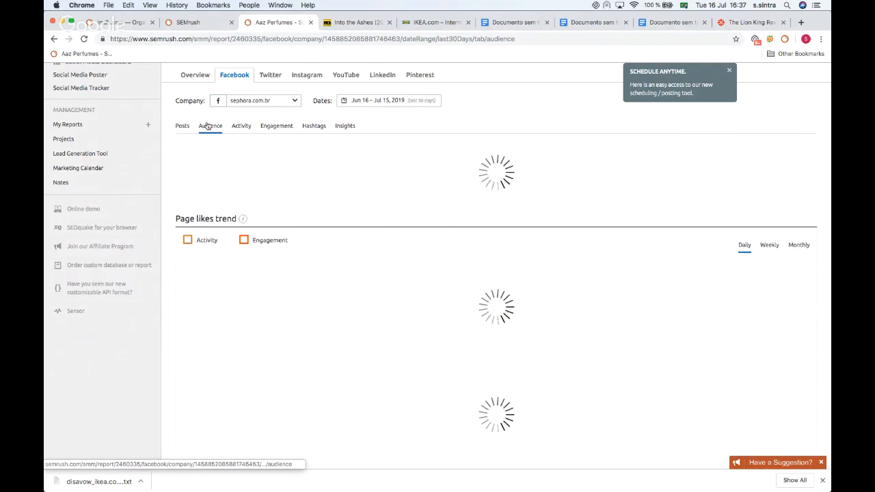
scroll(381, 177, down, 1)
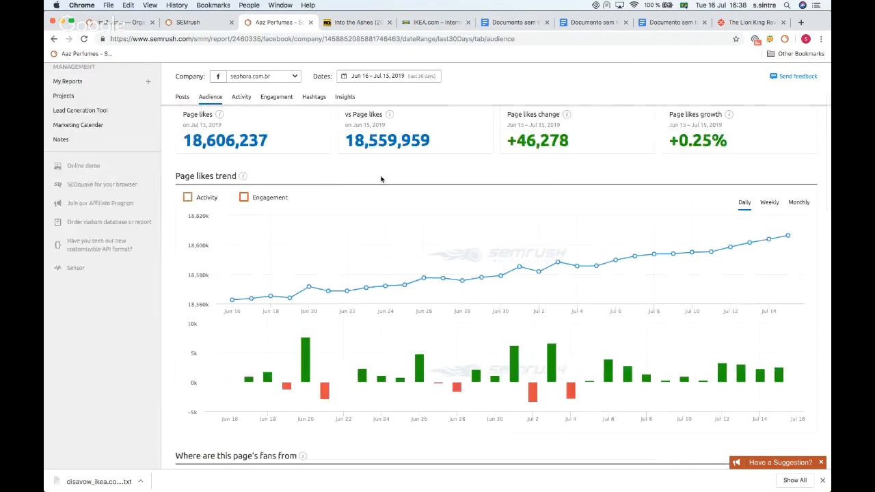
scroll(381, 180, up, 2)
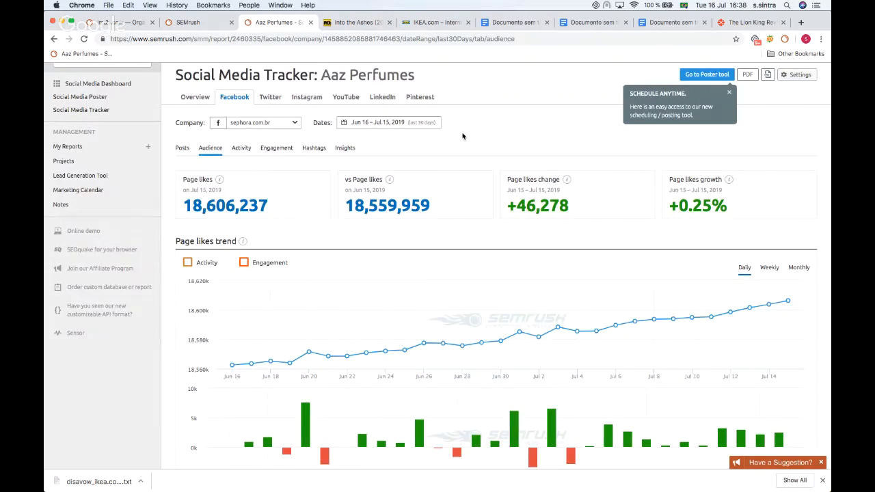
scroll(462, 136, down, 5)
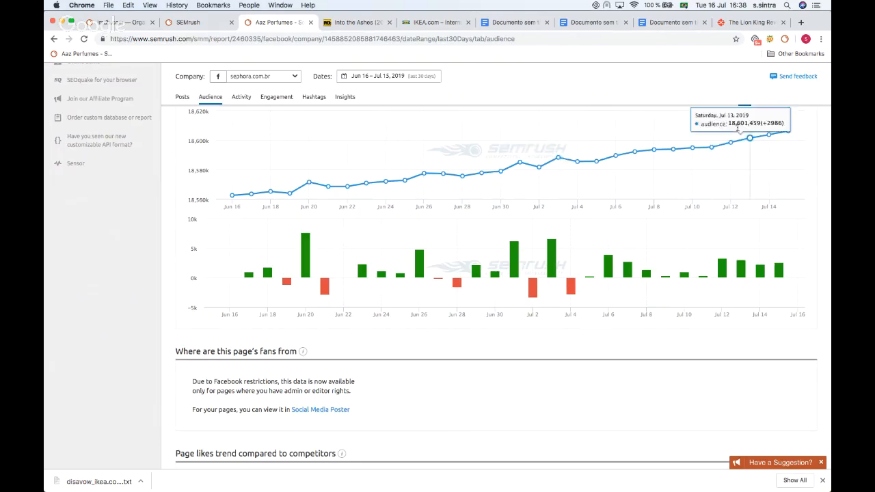
scroll(485, 171, down, 3)
scroll(484, 176, up, 6)
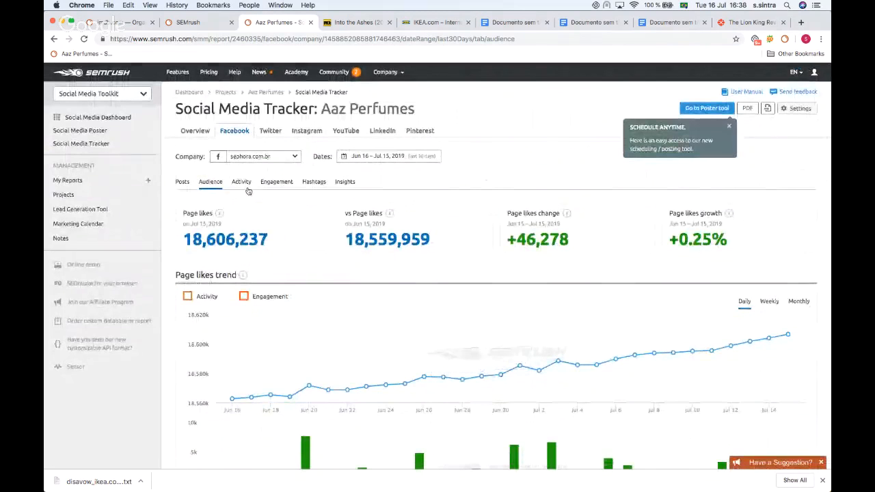
Step: Open the Facebook Activity report and examine posting days and publishing trend
click(241, 181)
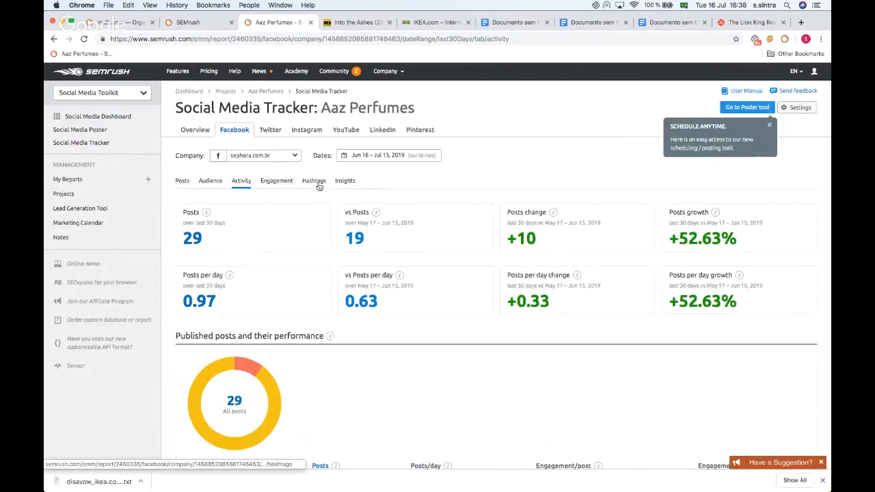
scroll(318, 186, down, 5)
scroll(332, 156, down, 4)
scroll(321, 154, down, 2)
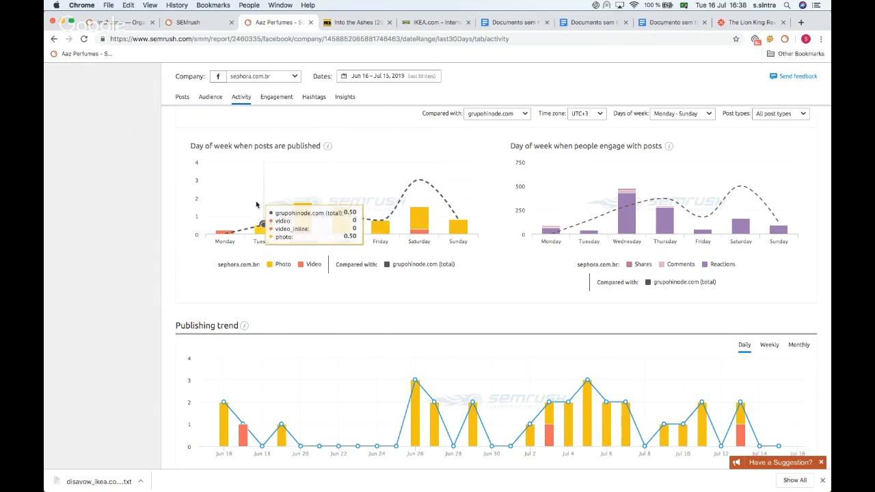
scroll(225, 235, down, 2)
scroll(226, 235, up, 4)
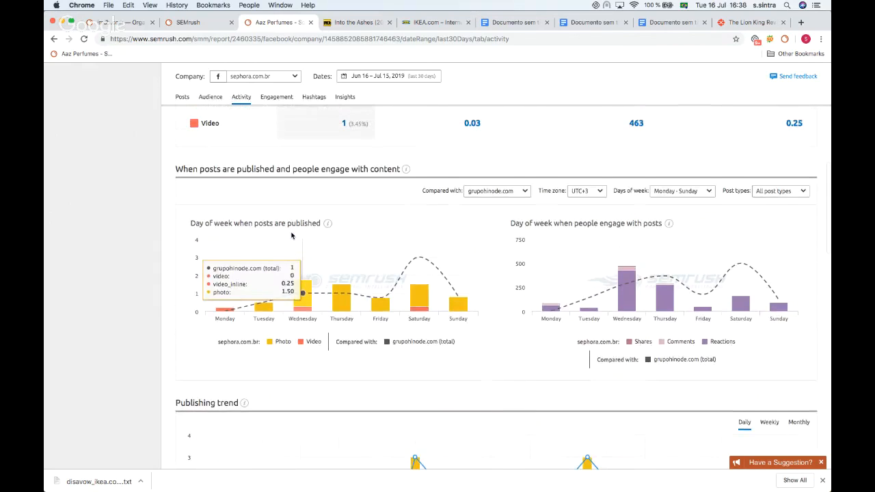
Step: Open the Facebook Engagement report and examine the engagement summary and competitor trend
click(273, 96)
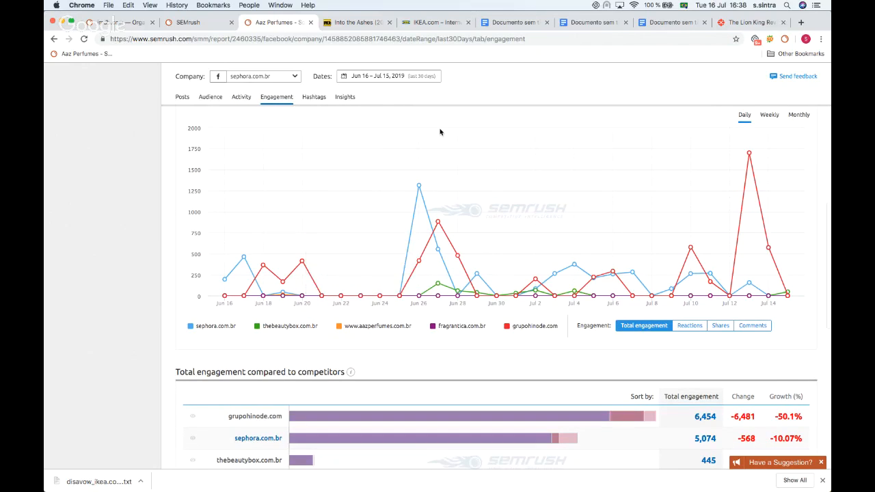
scroll(439, 132, down, 3)
scroll(439, 132, up, 10)
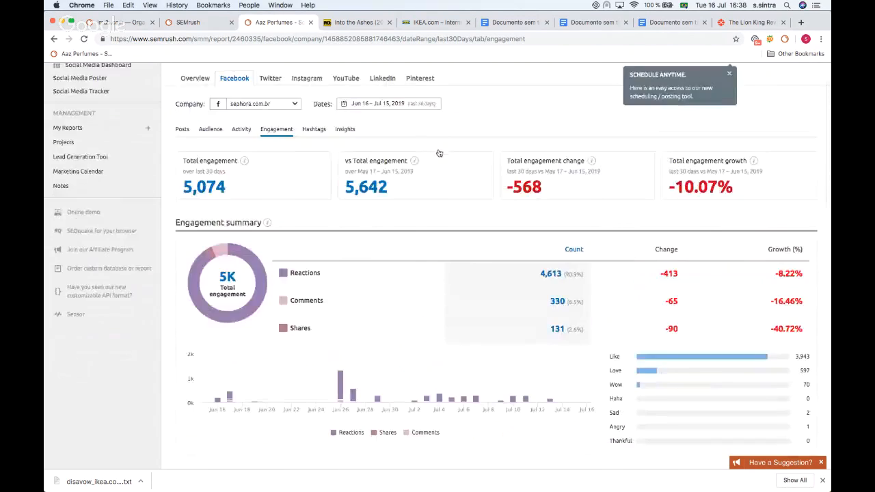
scroll(439, 151, down, 10)
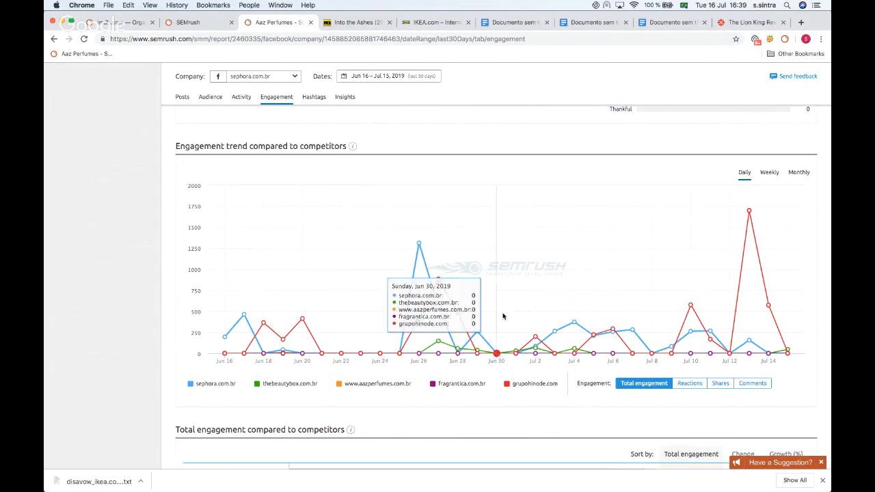
Step: Open the July 13 engagement details for grupohinode.com, browse its posts and close them
click(749, 212)
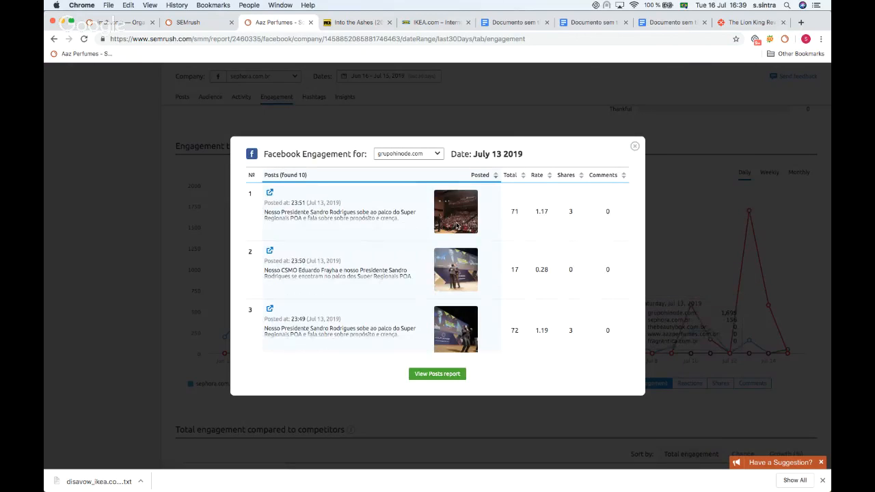
scroll(316, 227, down, 10)
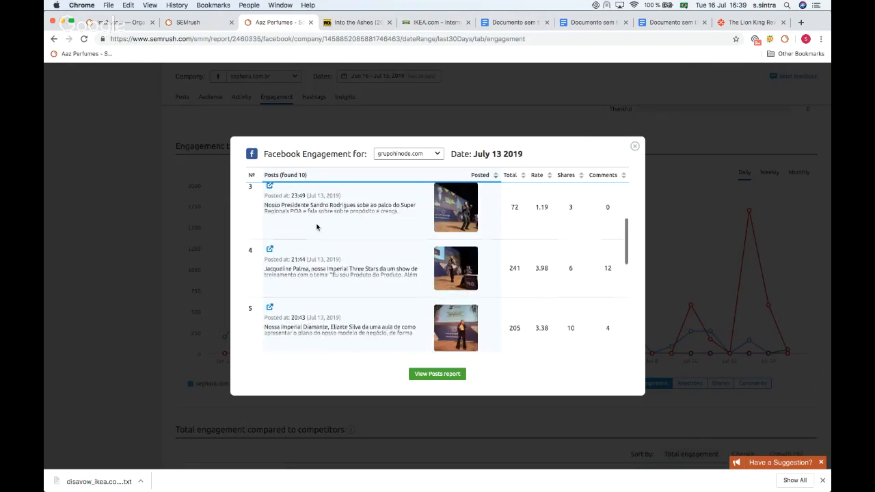
scroll(317, 226, up, 10)
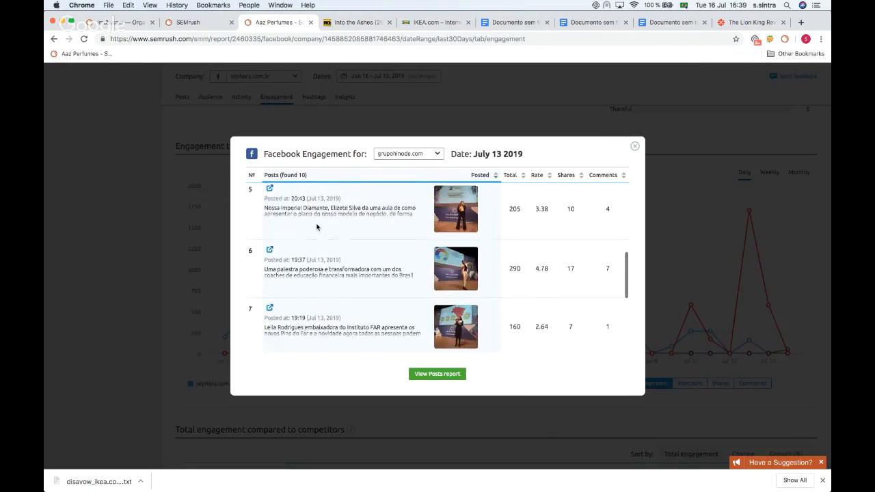
click(634, 147)
Step: Open the Facebook Hashtags report
scroll(273, 335, up, 10)
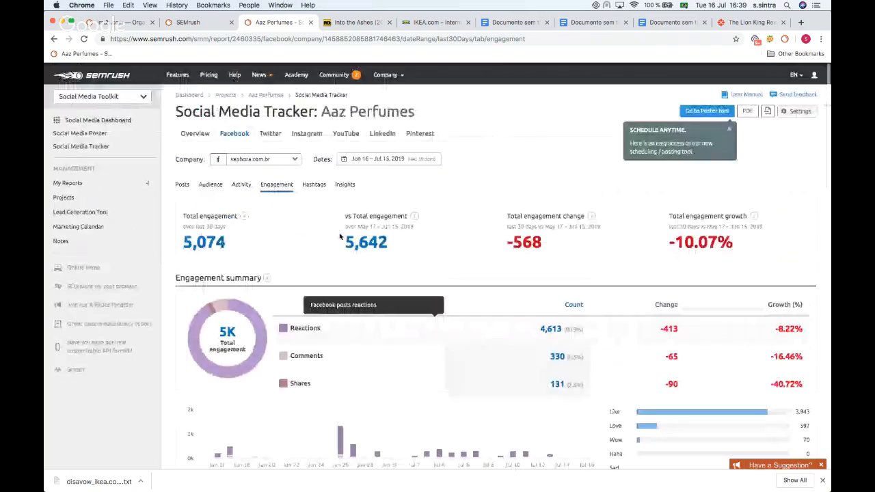
click(315, 183)
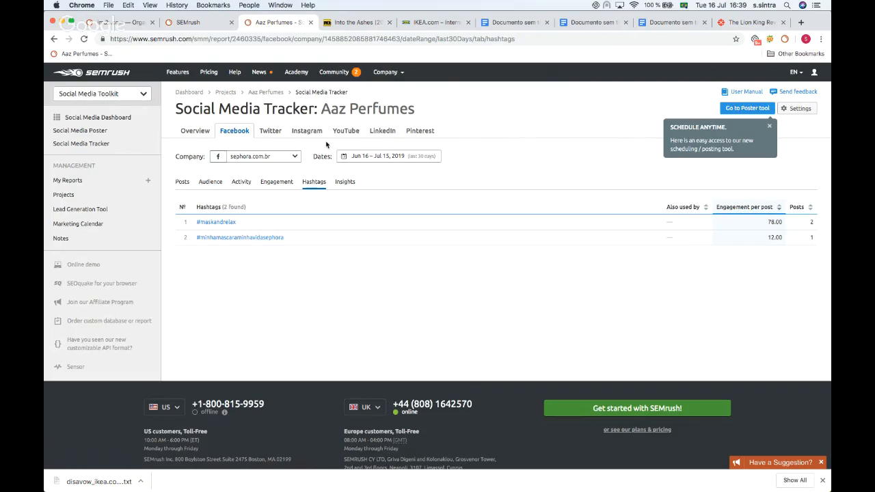
Step: Go to the Social Media Poster calendar and start a new post for July 16
click(750, 113)
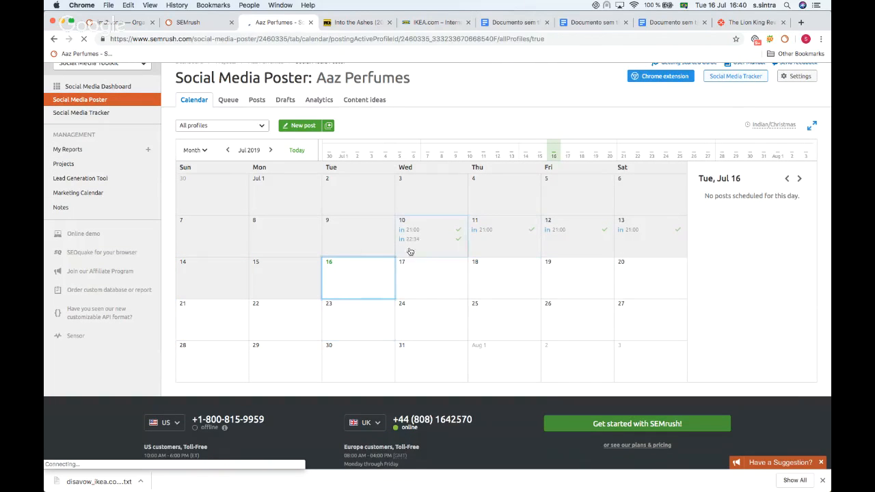
click(388, 262)
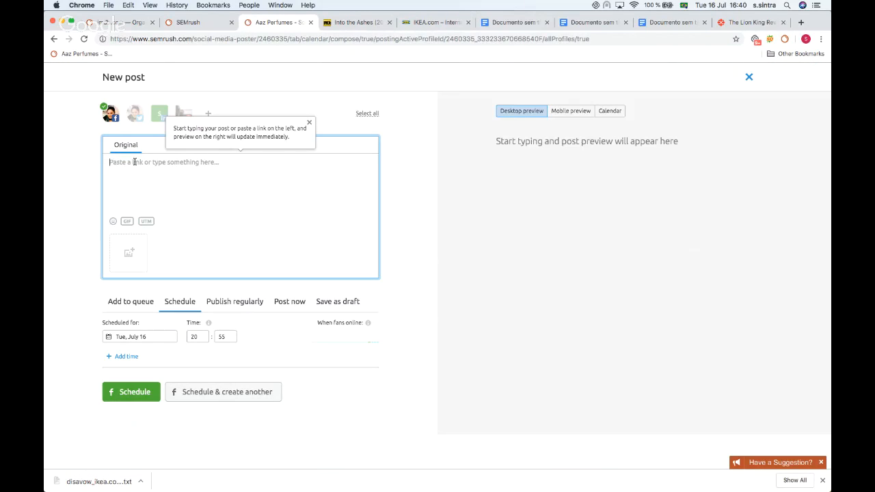
Step: Write "Hi guys!" as the post text and open the July 16 schedule date picker with the calendar preview
text(Hi guys)
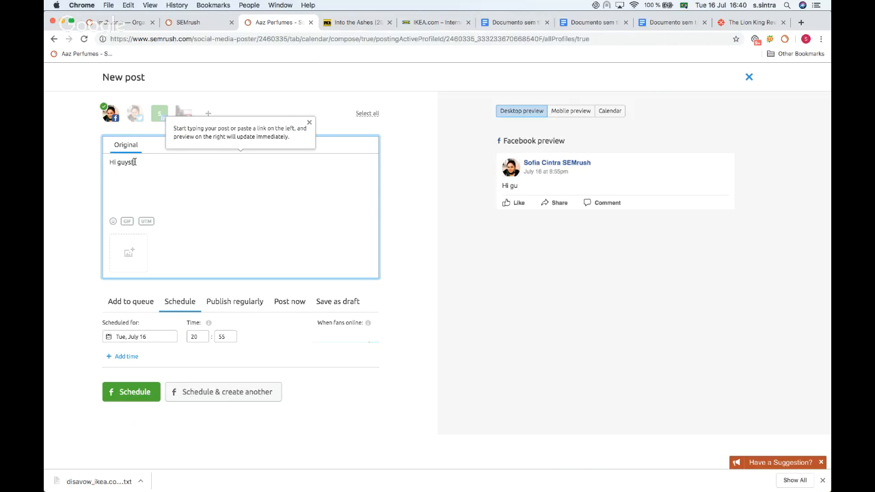
click(127, 221)
click(181, 282)
click(200, 194)
click(145, 336)
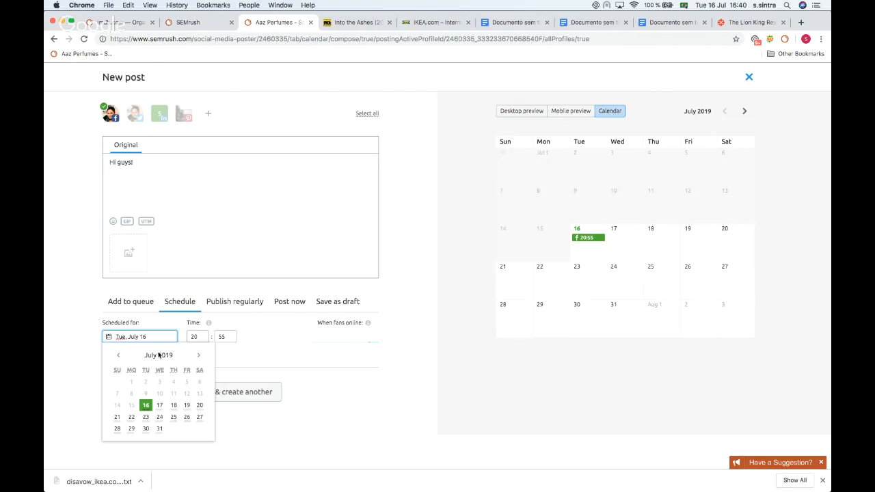
click(202, 337)
click(311, 380)
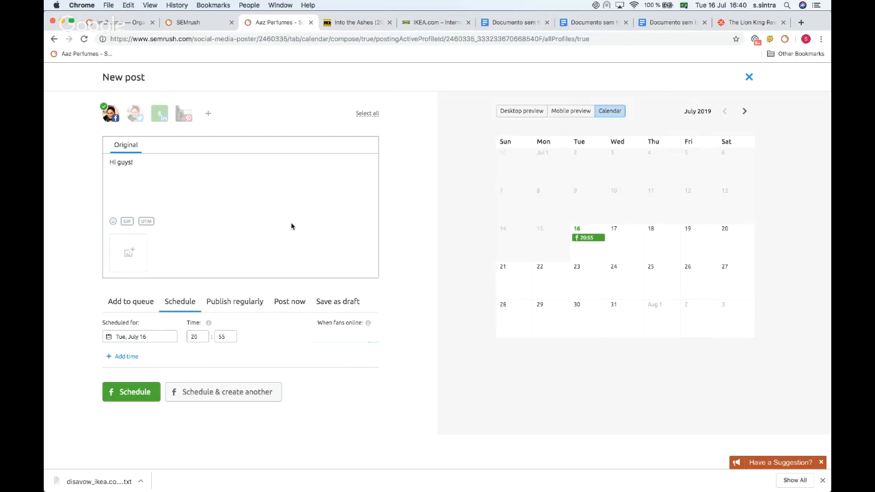
Step: Add the Twitter, LinkedIn and Pinterest profiles to the post alongside Facebook
click(138, 117)
click(159, 115)
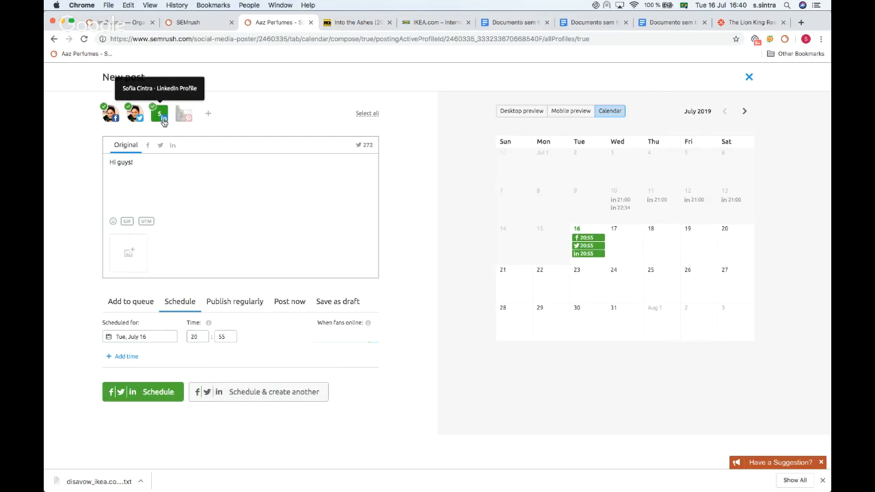
click(183, 118)
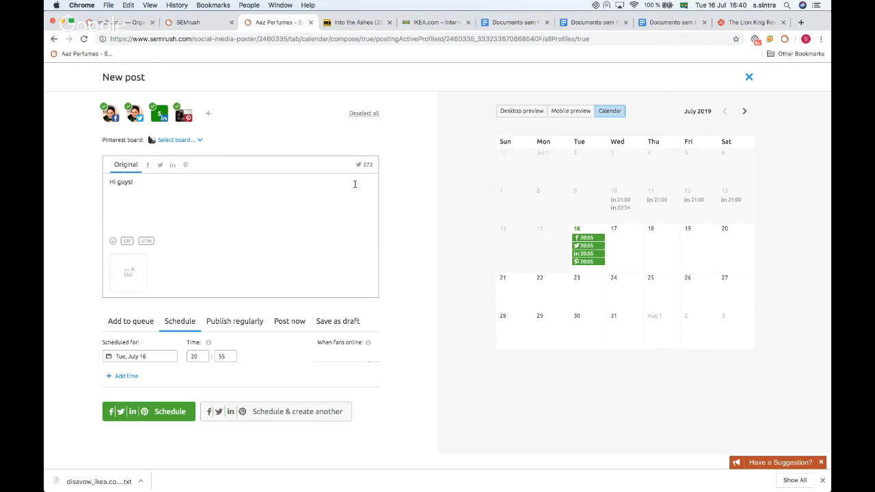
Step: Examine the desktop and mobile previews of the post for each network
click(523, 113)
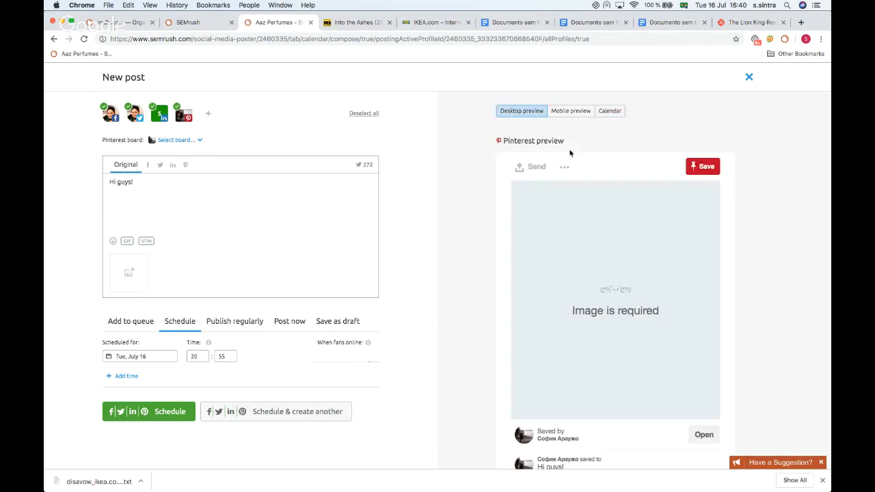
scroll(557, 164, down, 3)
scroll(557, 164, down, 3)
scroll(558, 164, up, 8)
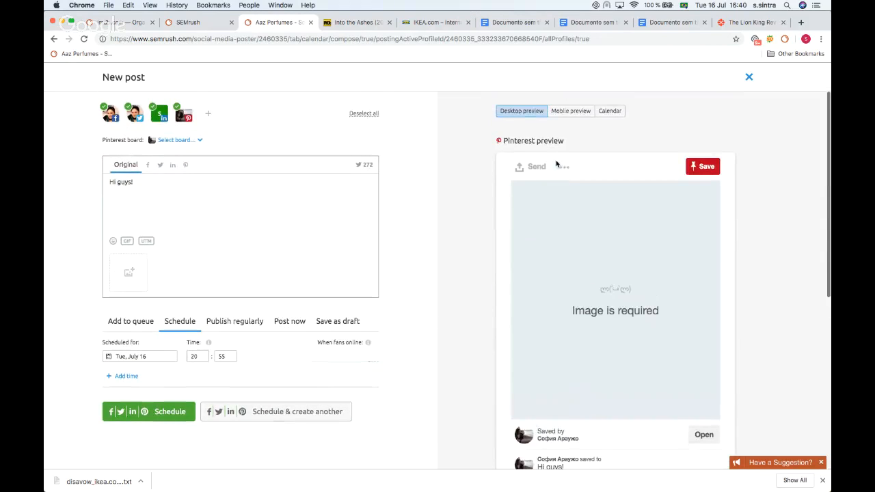
click(571, 110)
scroll(542, 199, down, 5)
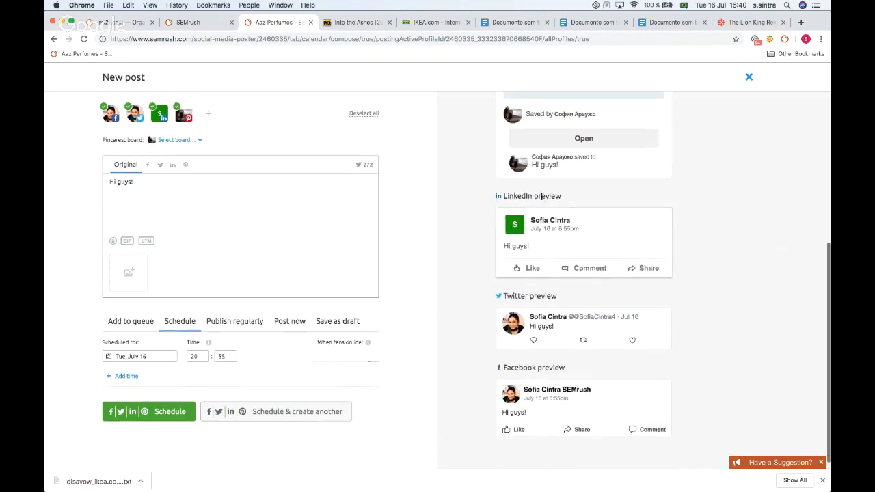
scroll(542, 199, up, 5)
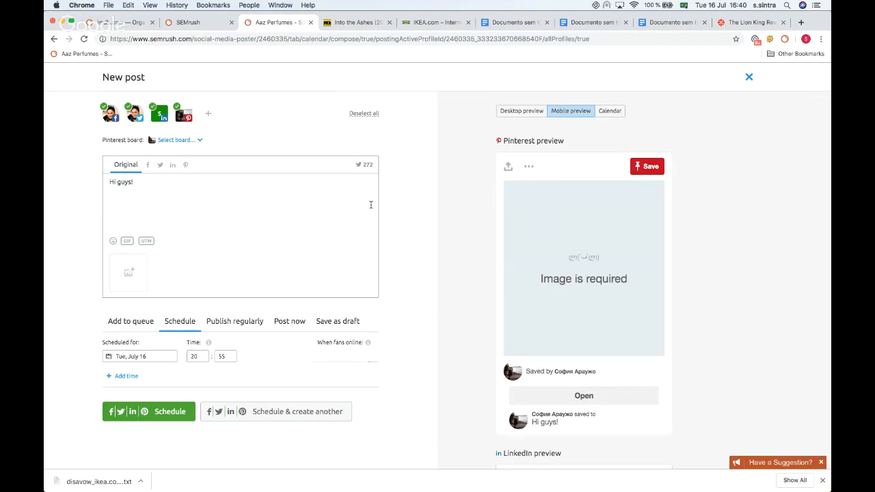
Step: Close the new post without saving it
click(298, 203)
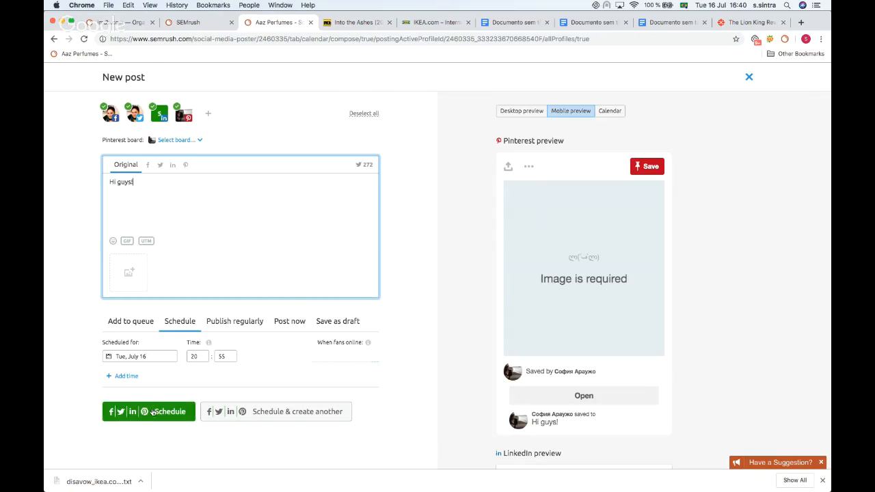
click(748, 78)
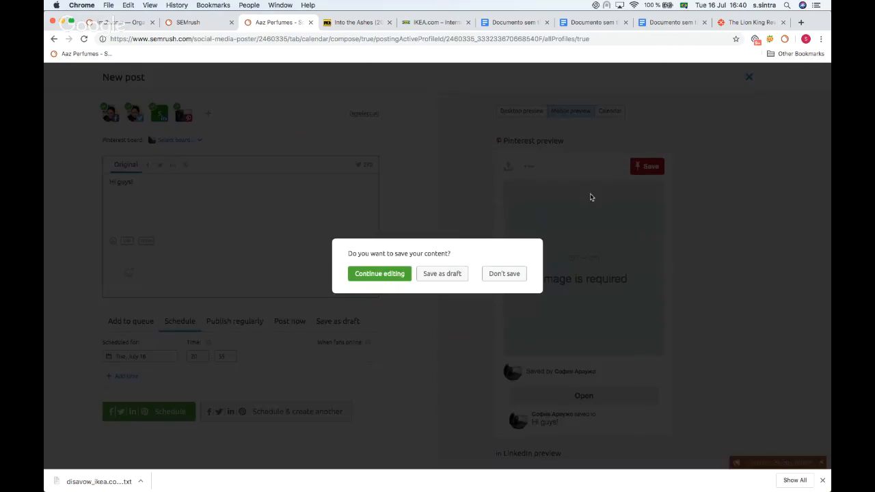
click(510, 274)
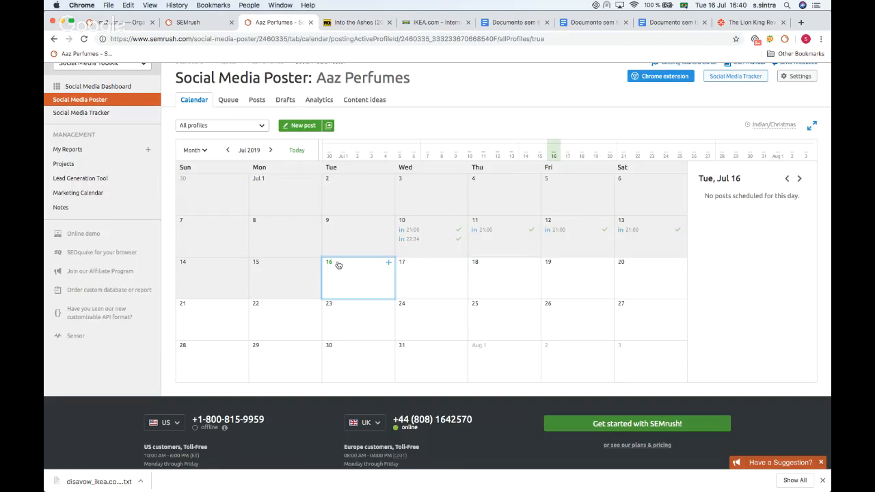
Step: Open Bulk scheduling to view the CSV import option and close it
click(328, 126)
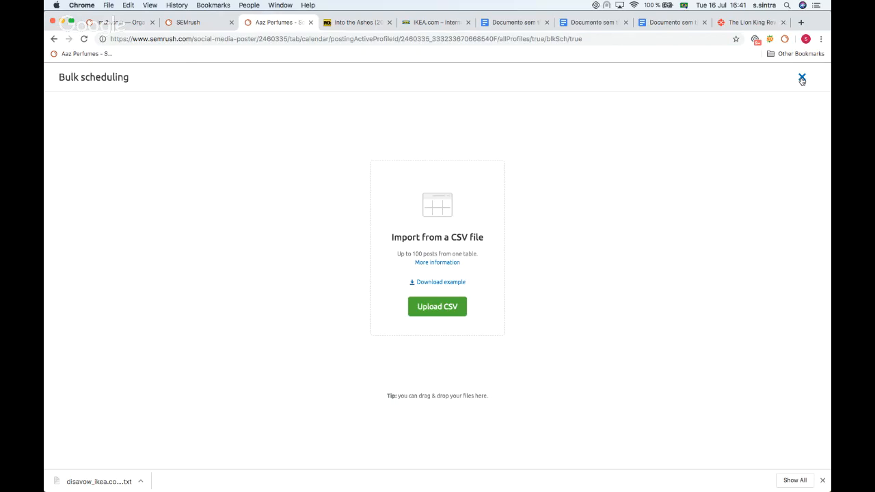
click(802, 78)
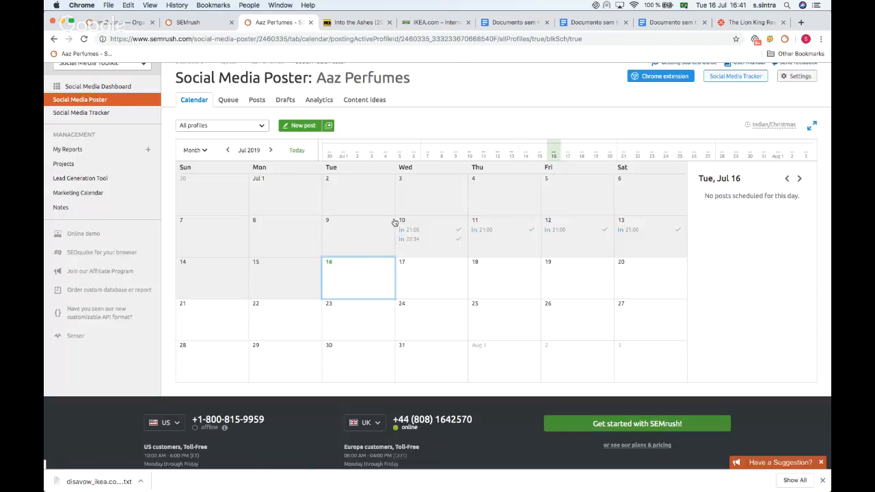
Step: Open the list of published posts and dismiss the boosting suggestion
scroll(396, 222, up, 1)
click(256, 134)
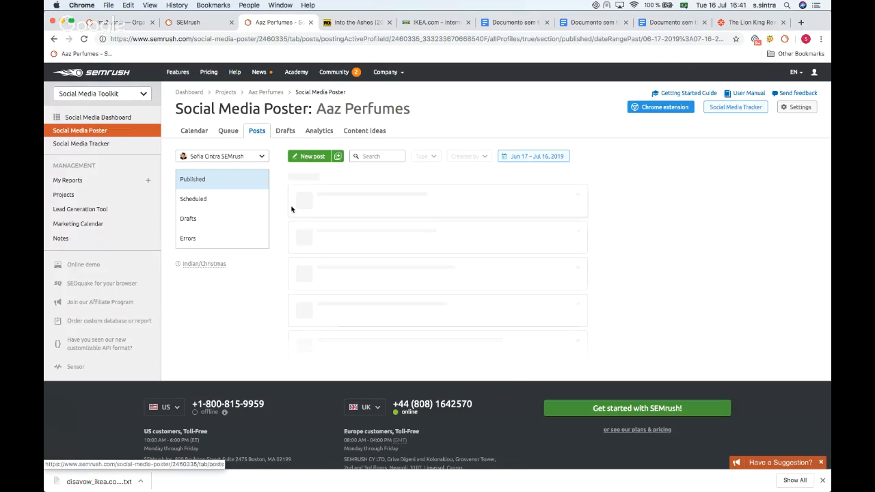
scroll(306, 203, down, 1)
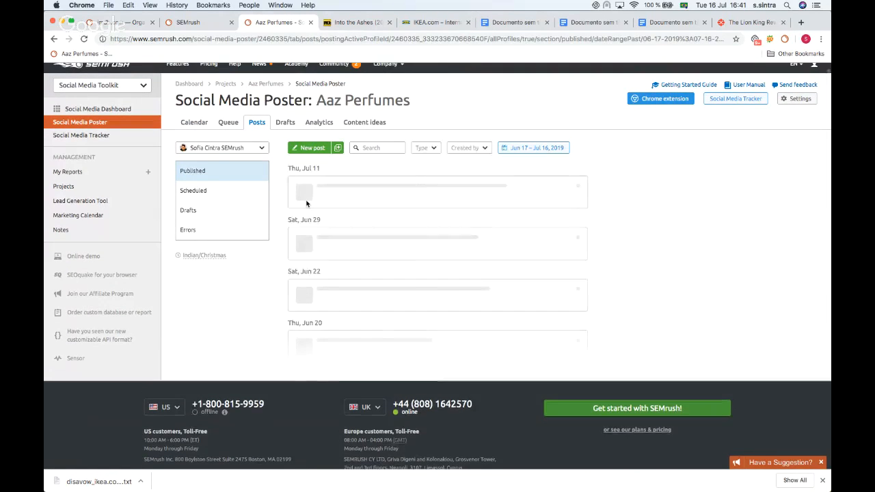
scroll(306, 204, down, 1)
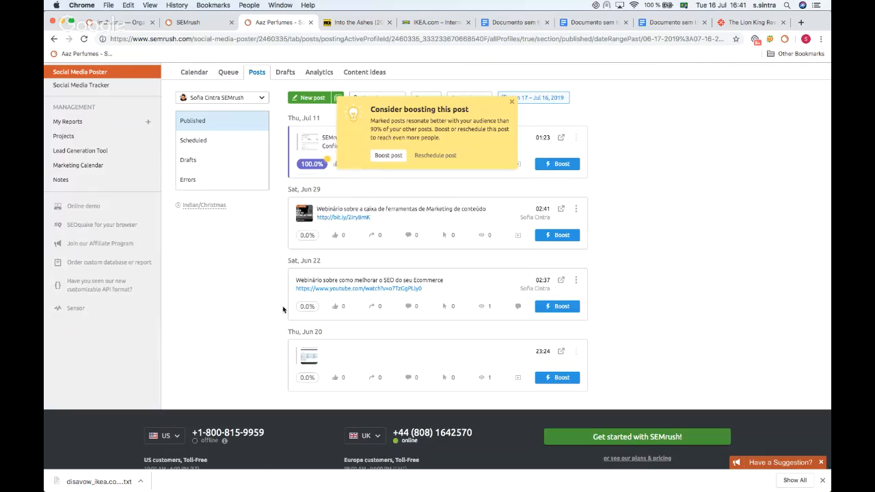
scroll(586, 112, up, 1)
click(509, 138)
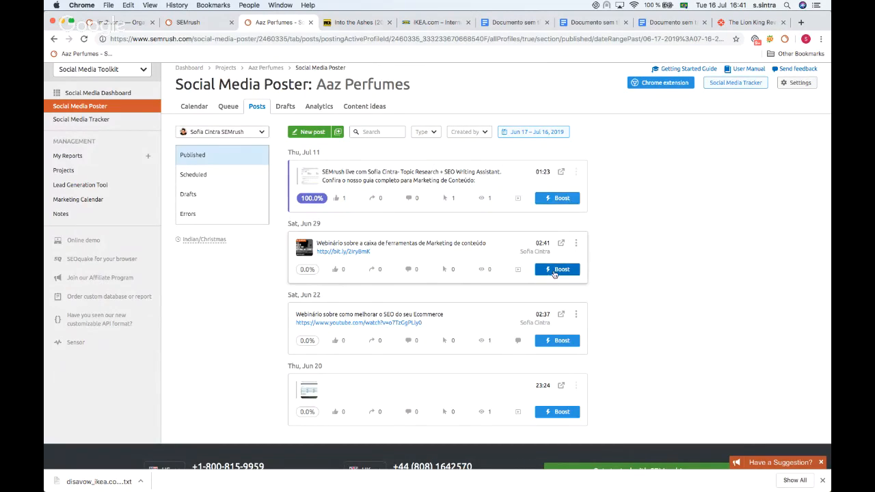
Step: Open the Boost post settings for the July 11 post and close them
scroll(556, 267, down, 2)
scroll(555, 271, up, 4)
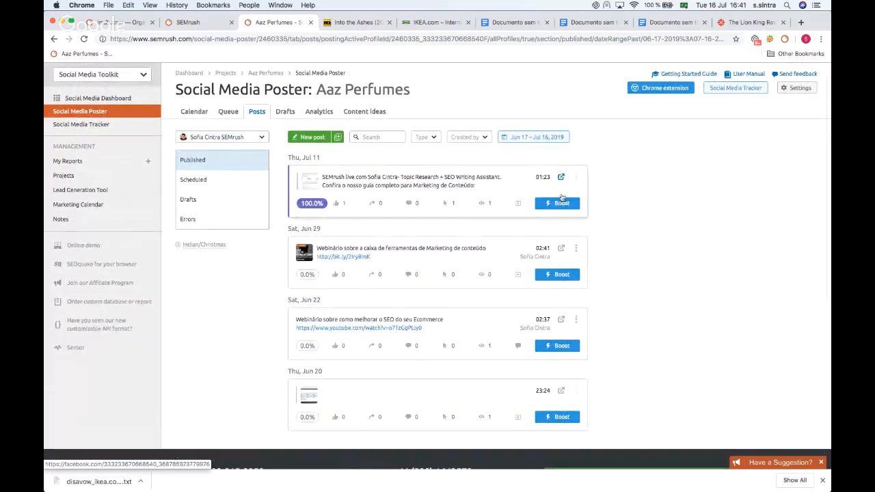
click(560, 204)
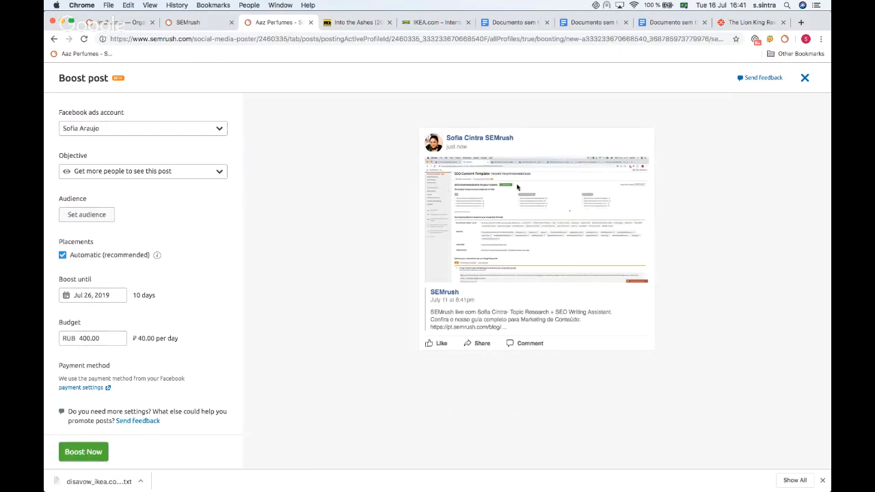
click(805, 78)
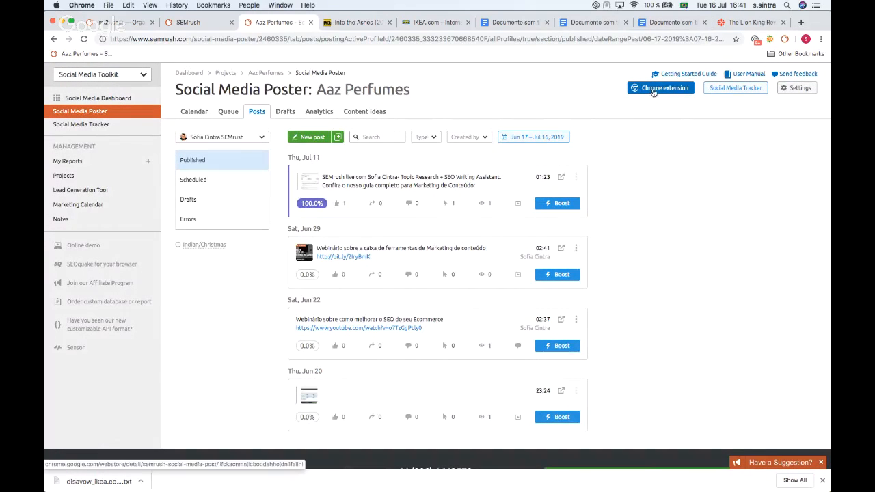
Step: Browse the IKEA tab and the IMDb Into the Ashes page down to More Like This
click(433, 25)
scroll(213, 162, down, 15)
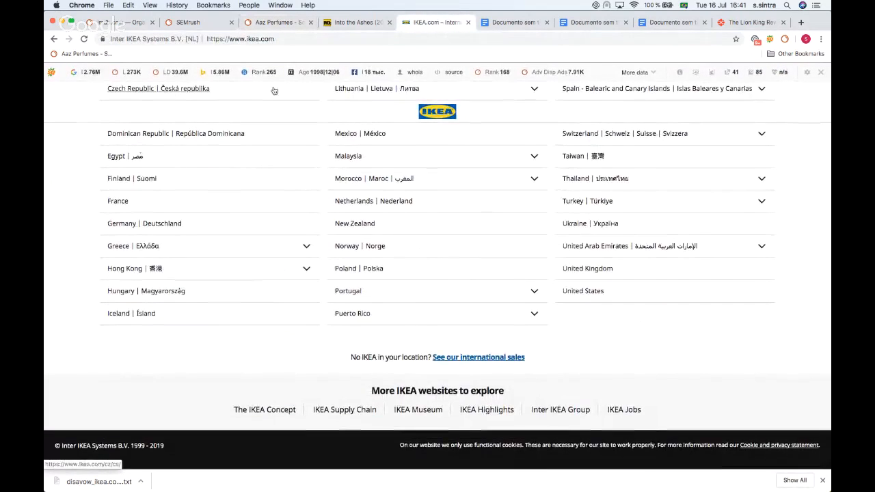
key(ctrl+shift+Tab)
scroll(179, 222, down, 5)
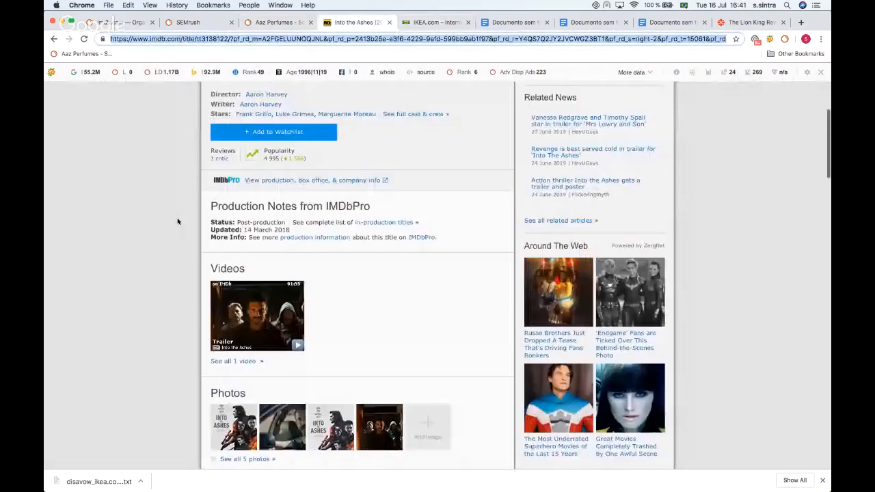
scroll(177, 221, down, 2)
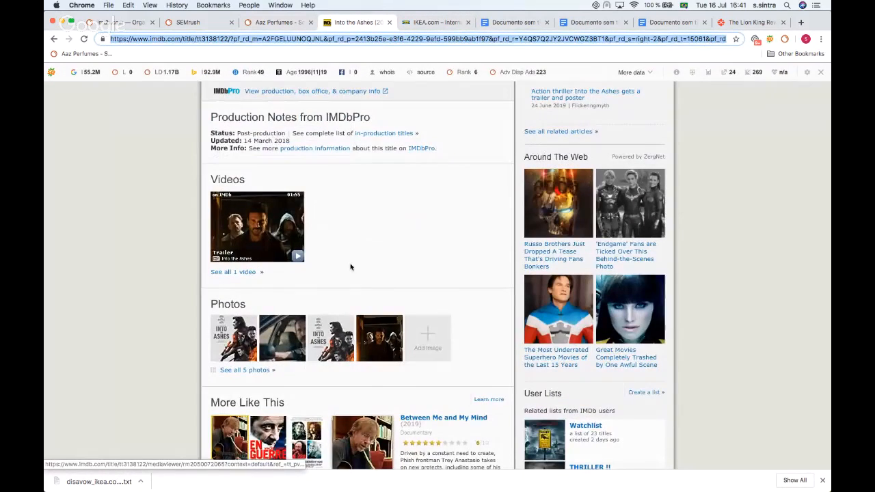
scroll(350, 266, down, 3)
Step: Share the selected Between Me and My Mind description to a new SEMrush post, then close the post
drag(401, 306, 481, 347)
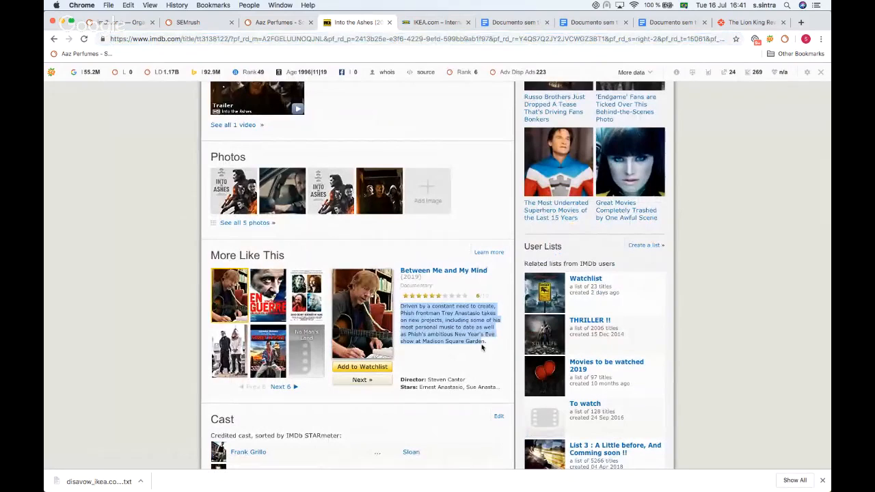
right_click(438, 329)
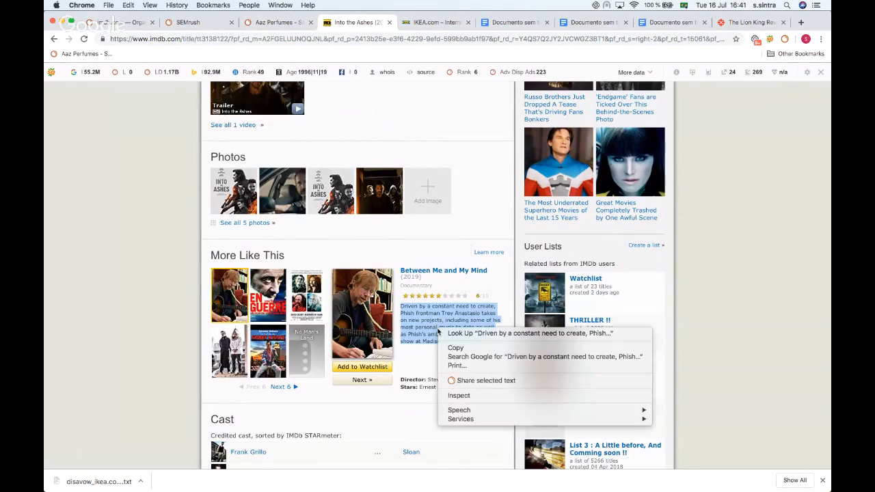
click(456, 381)
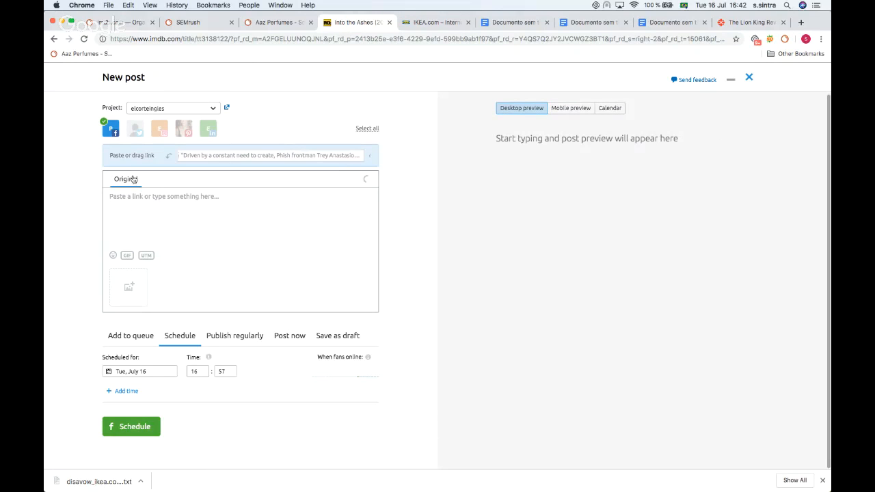
click(138, 203)
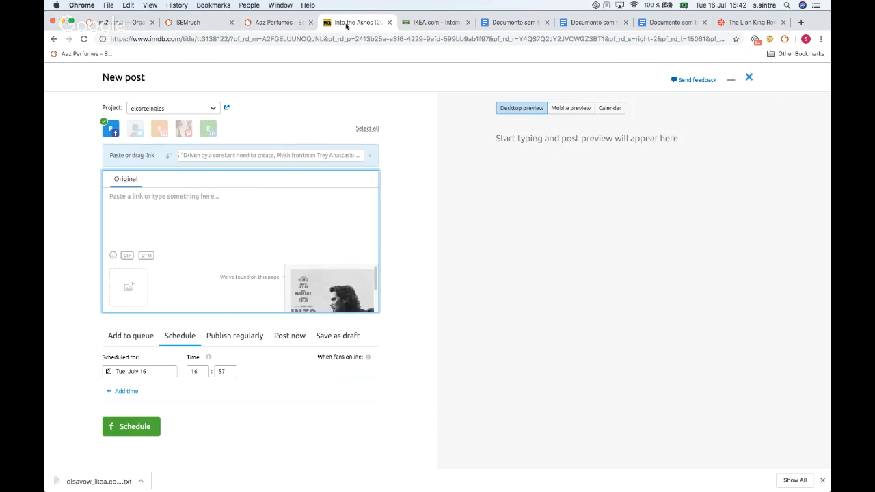
click(748, 77)
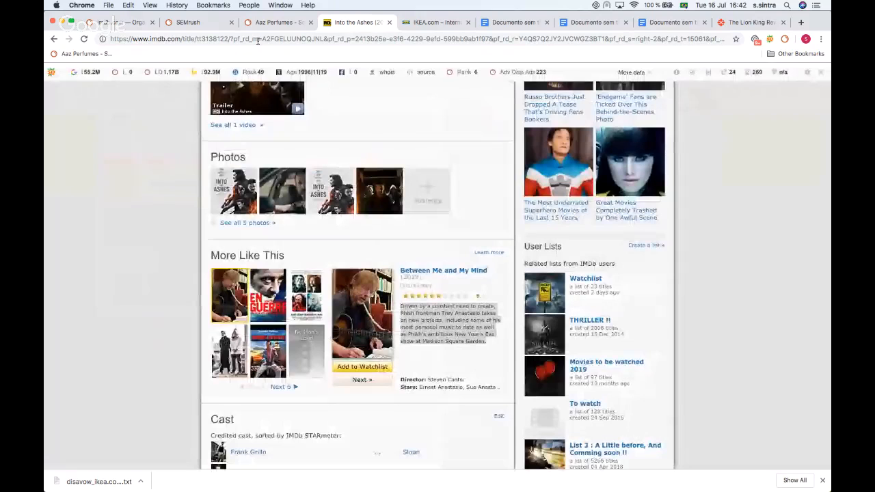
Step: Return to the Aaz Perfumes tab and switch to the Advertising Toolkit
click(277, 22)
scroll(191, 246, up, 1)
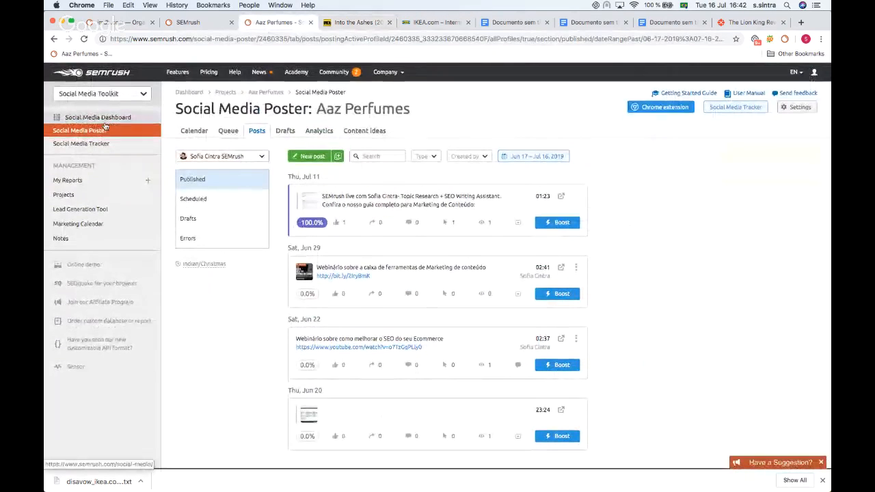
click(99, 94)
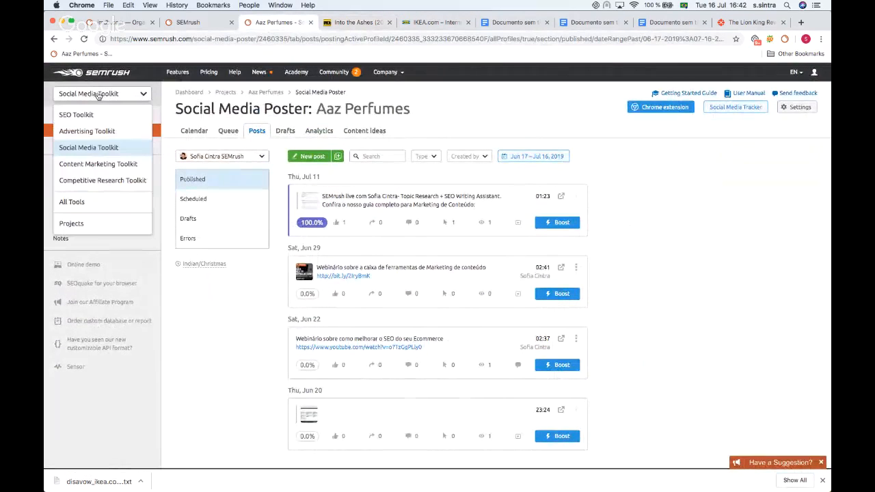
click(92, 136)
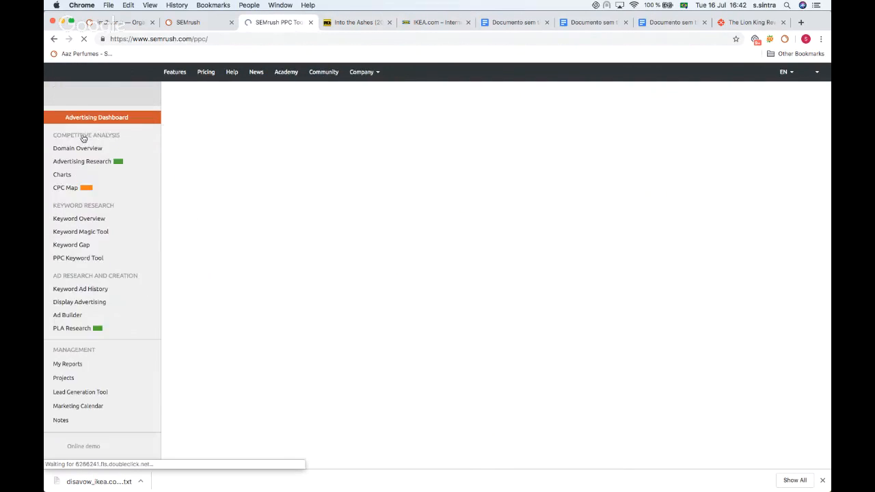
scroll(78, 136, down, 2)
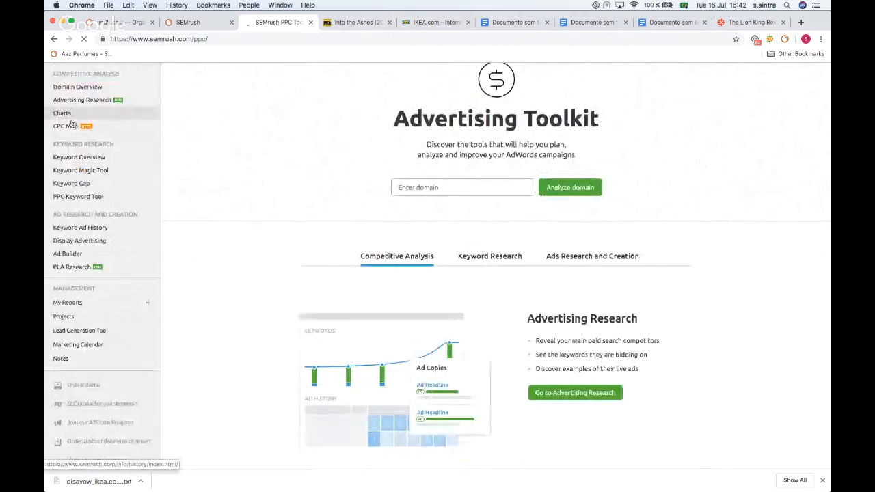
scroll(73, 127, up, 2)
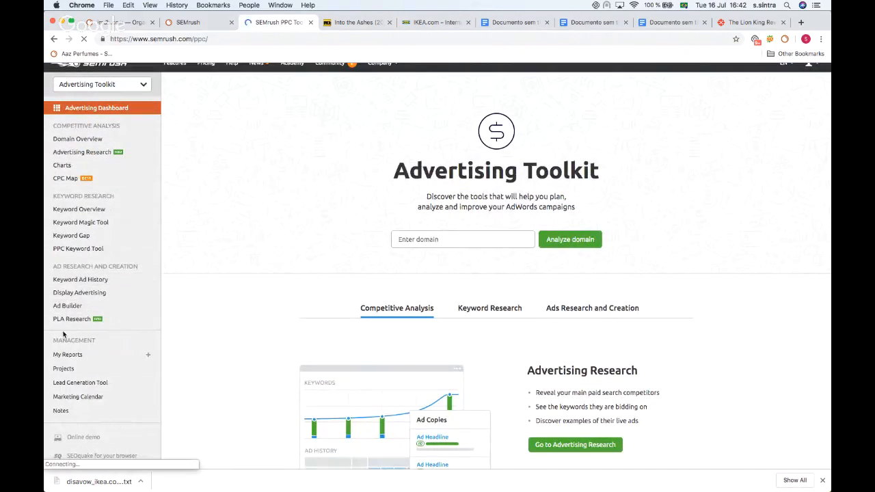
scroll(66, 335, up, 1)
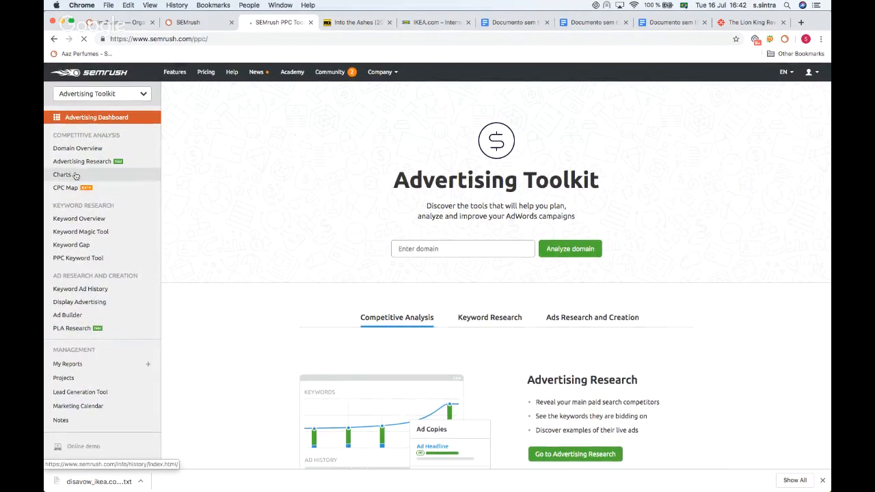
Step: Open the PPC Keyword Tool and then the ikea project in it
scroll(79, 171, down, 3)
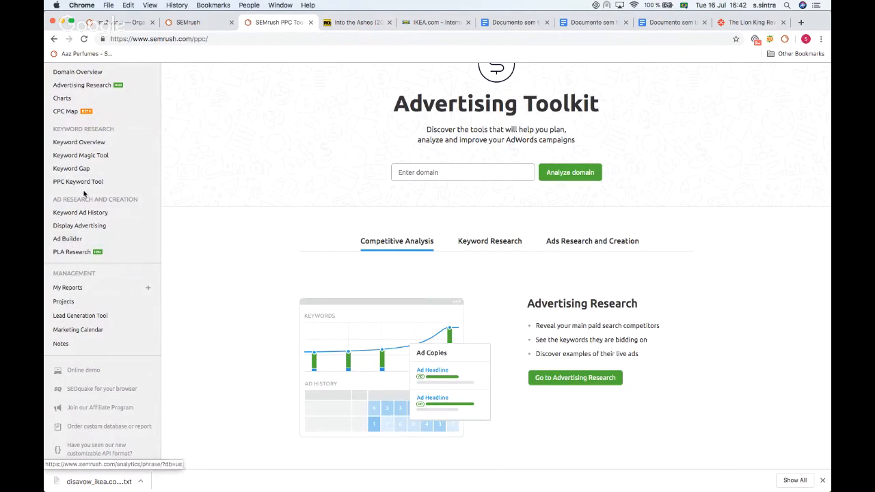
click(80, 183)
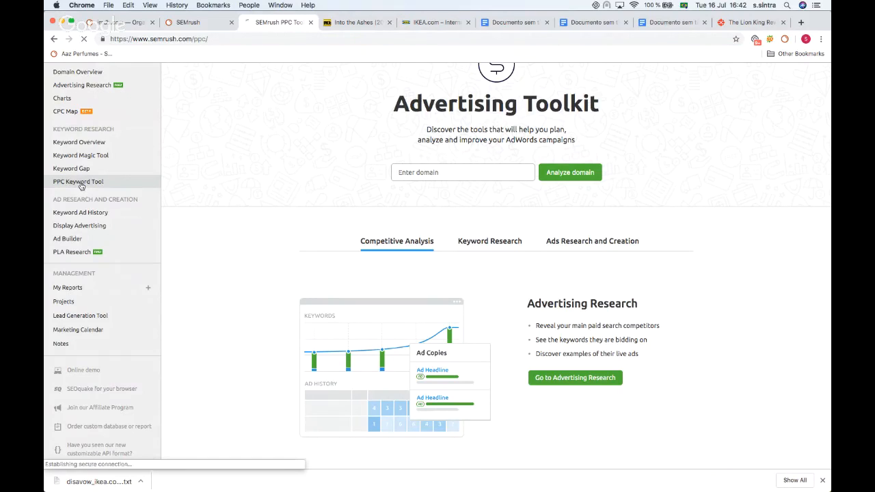
scroll(333, 135, down, 1)
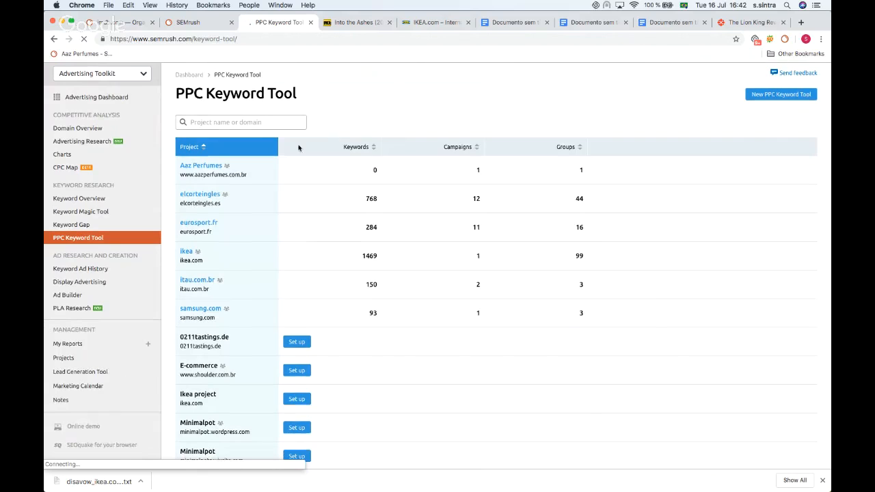
click(185, 253)
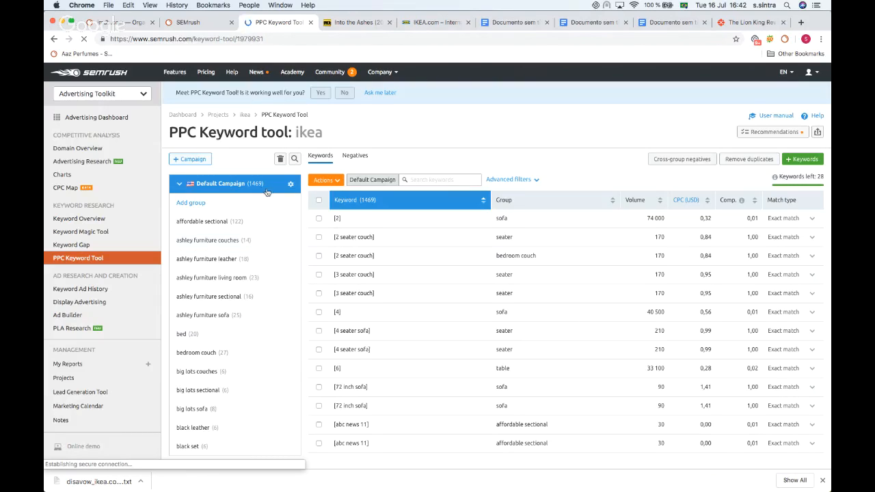
Step: Browse the ikea campaign's keyword groups and keywords, then open the options for importing new keywords
scroll(236, 210, down, 1)
scroll(236, 211, down, 5)
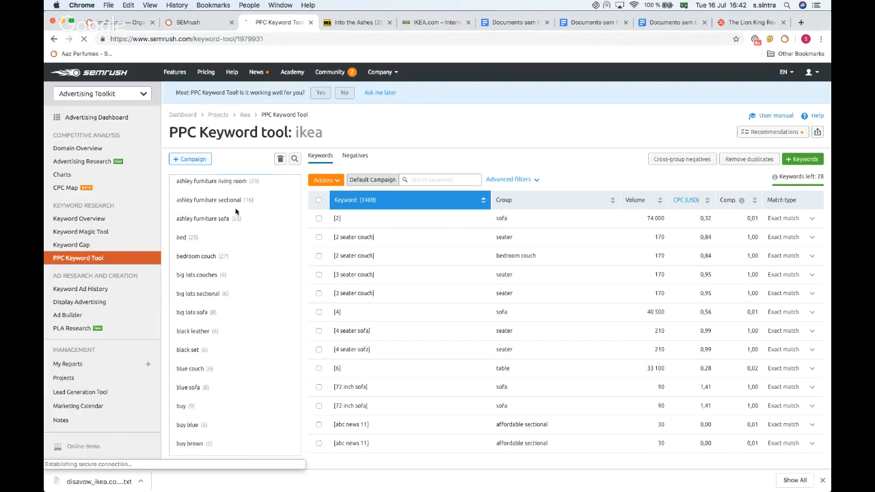
scroll(392, 236, down, 5)
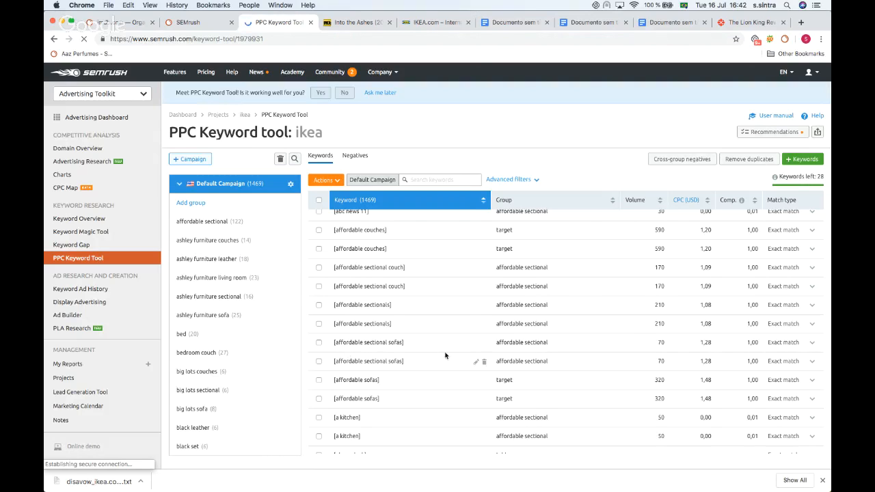
click(798, 160)
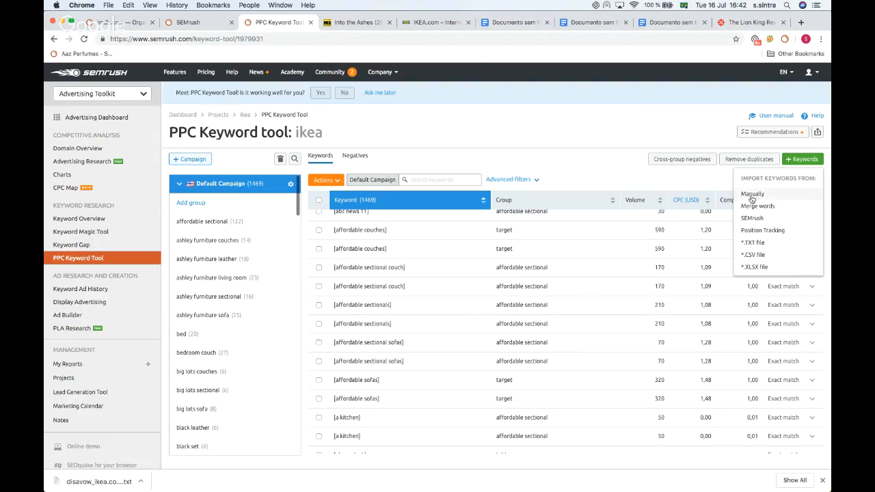
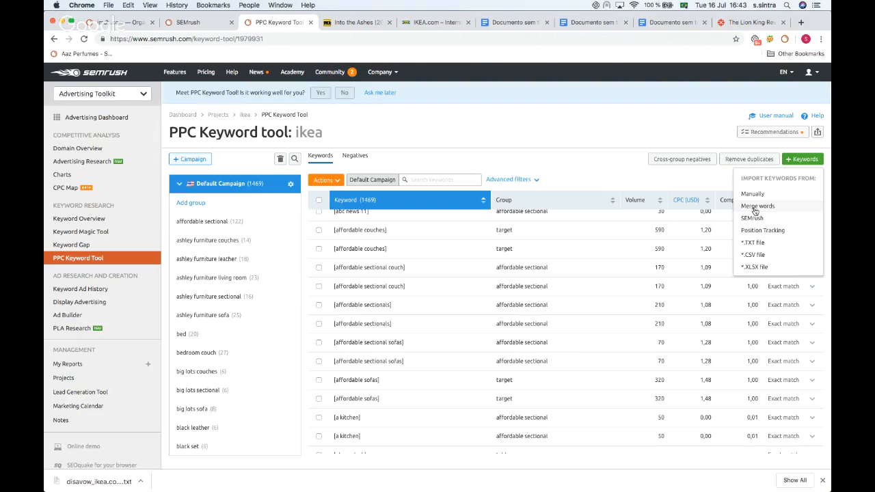
Step: Merge the word sets buy; green, red, blue; and sofa, bed, wardrobe into keyword combinations
click(756, 206)
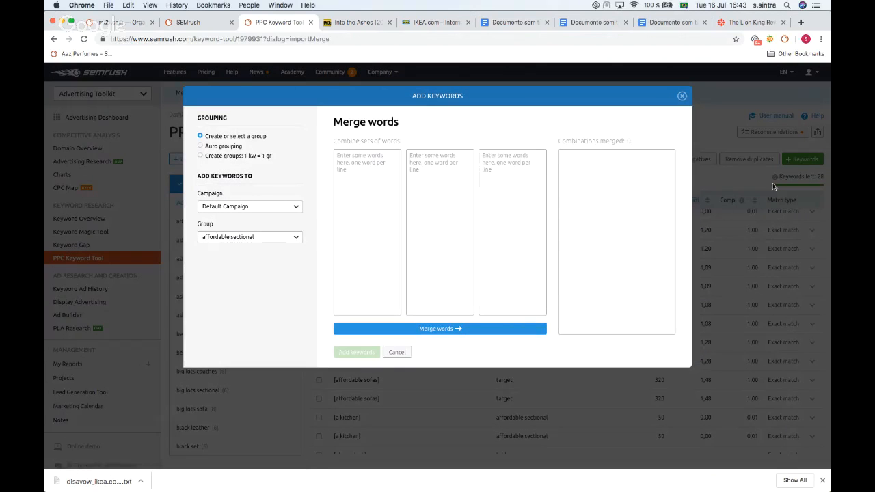
click(361, 169)
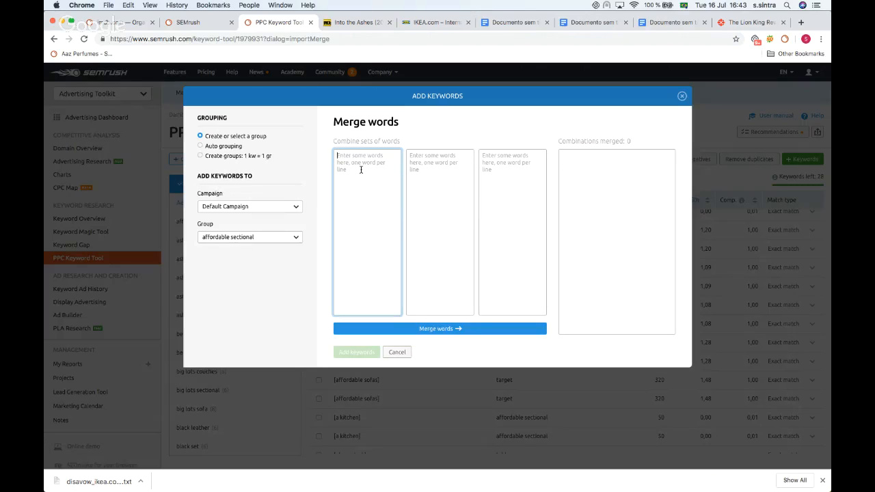
text(buy)
click(426, 164)
text(green)
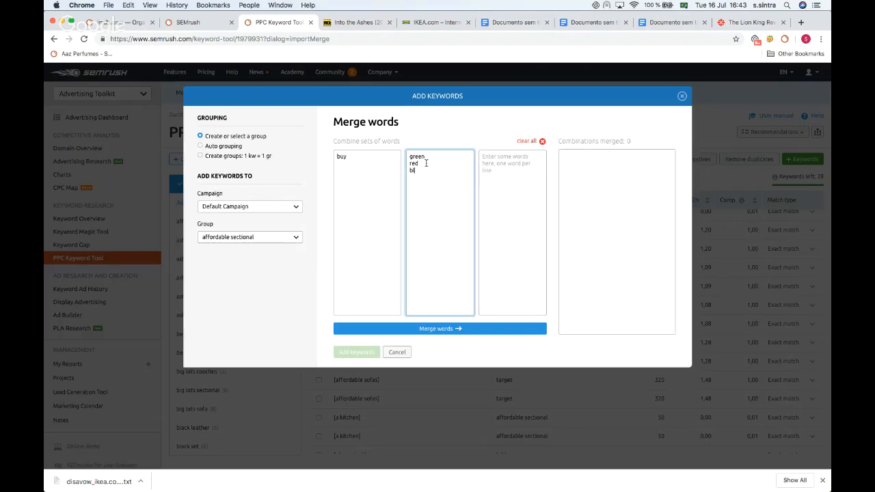
click(507, 168)
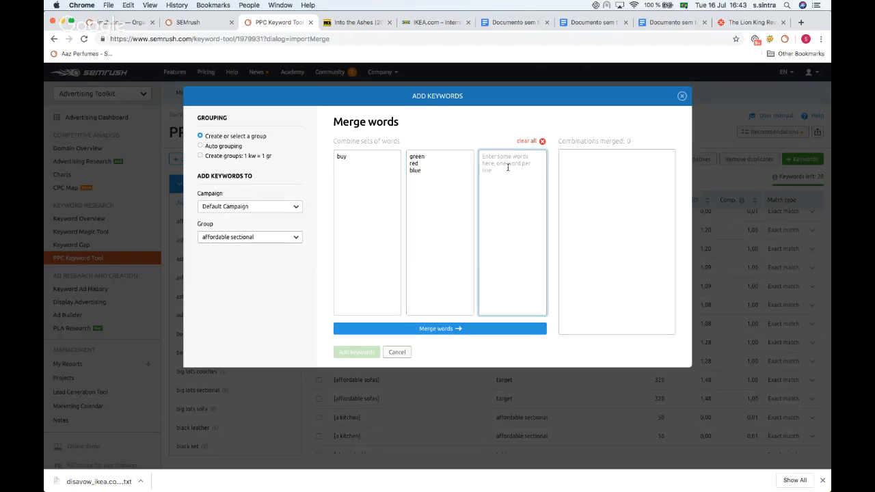
text(sofa)
click(447, 328)
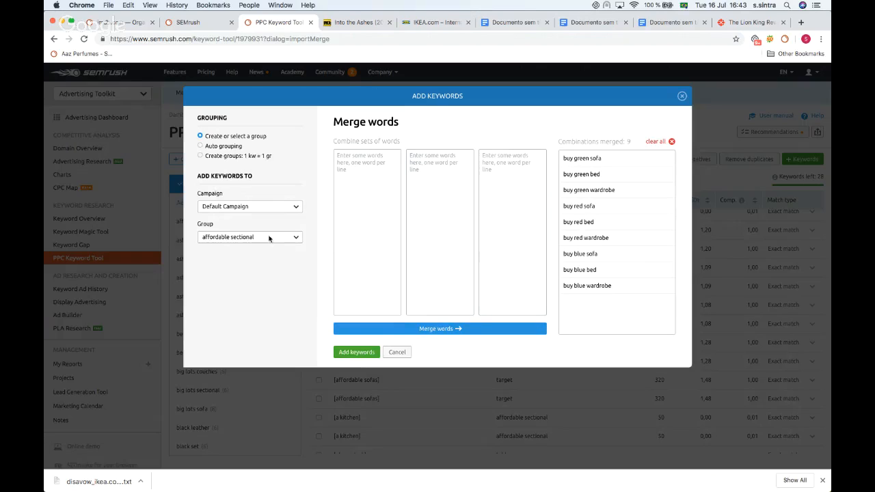
Step: Add the merged keywords to the Default Campaign using Auto grouping
click(246, 240)
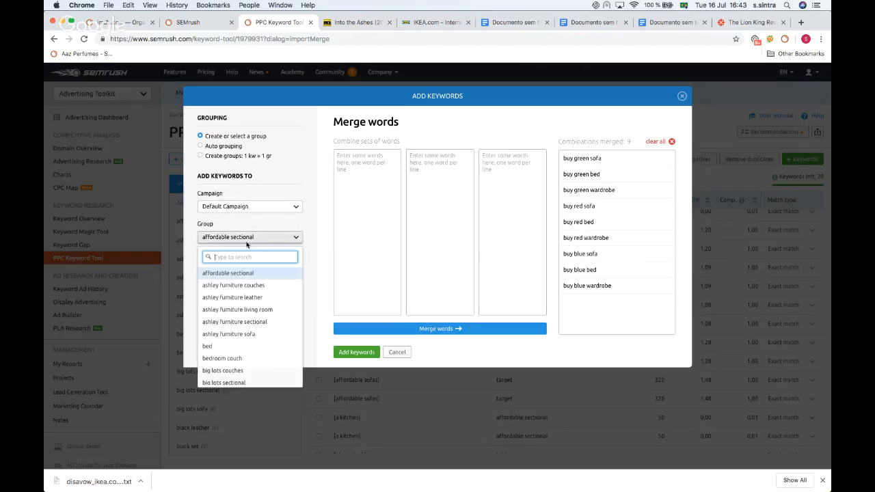
click(270, 236)
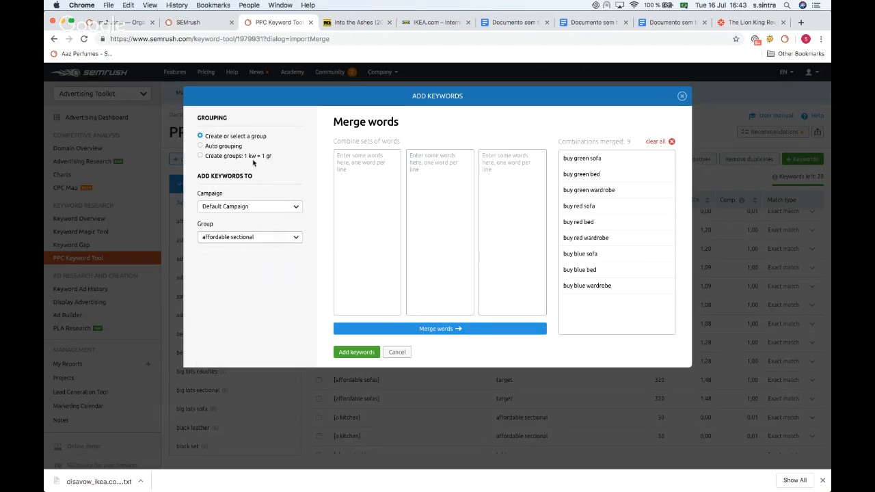
click(215, 147)
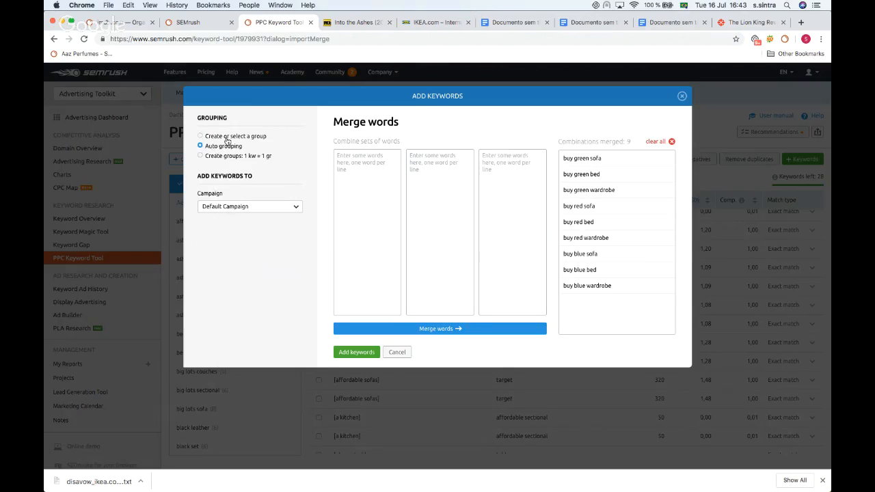
click(212, 157)
click(375, 353)
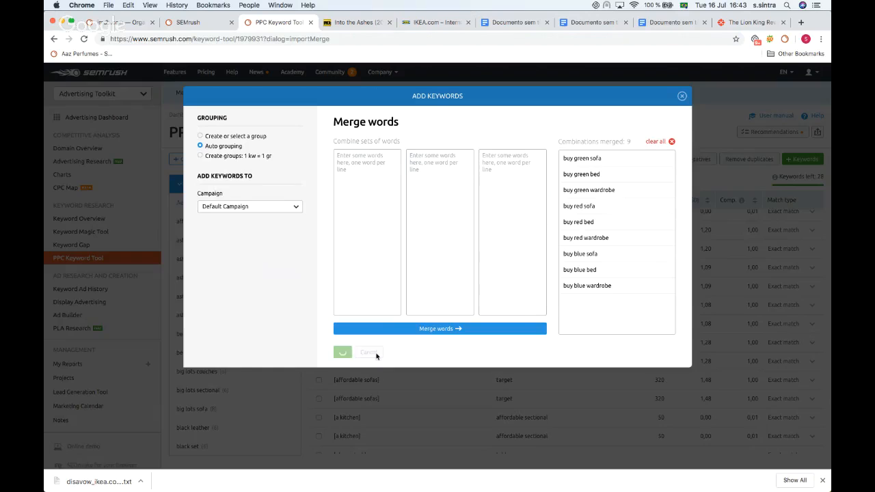
Step: Select all keywords in the campaign and set their match type to Exact match
scroll(397, 225, down, 2)
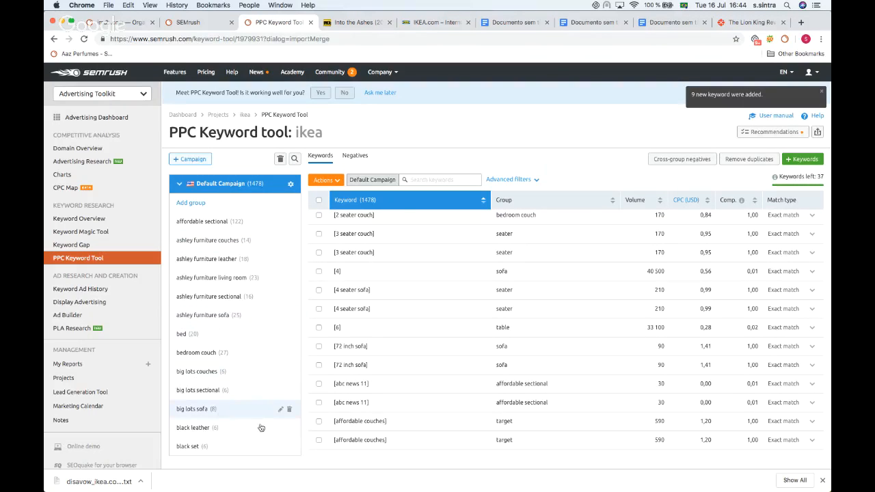
scroll(248, 307, down, 2)
scroll(249, 308, up, 2)
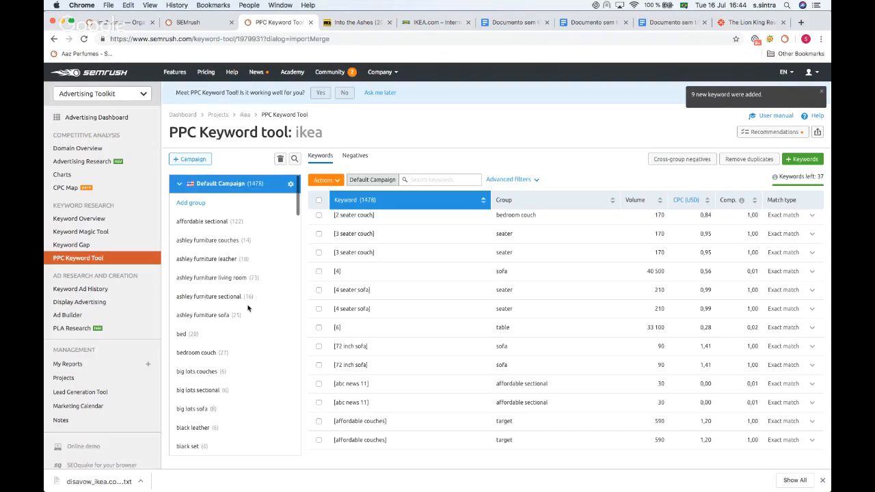
click(318, 200)
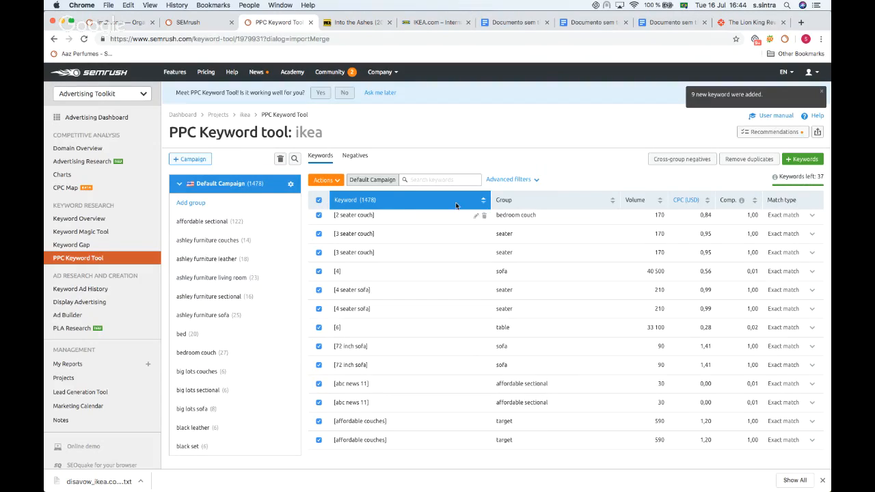
click(328, 182)
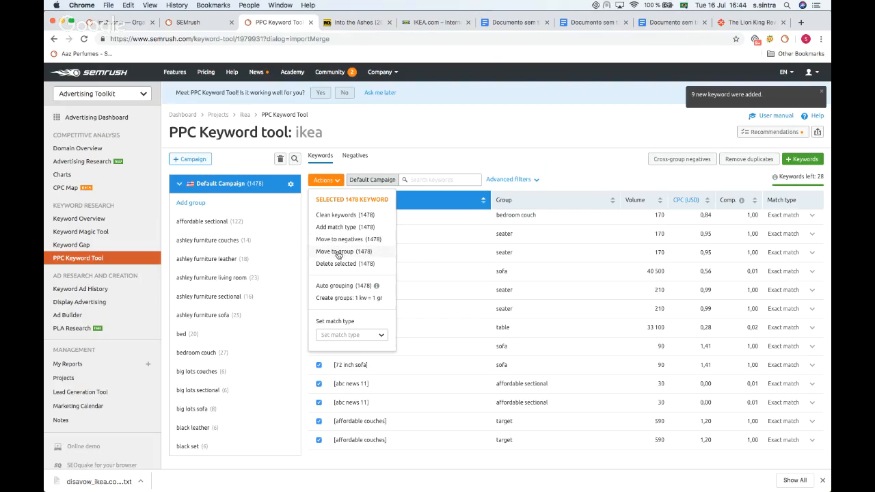
click(343, 336)
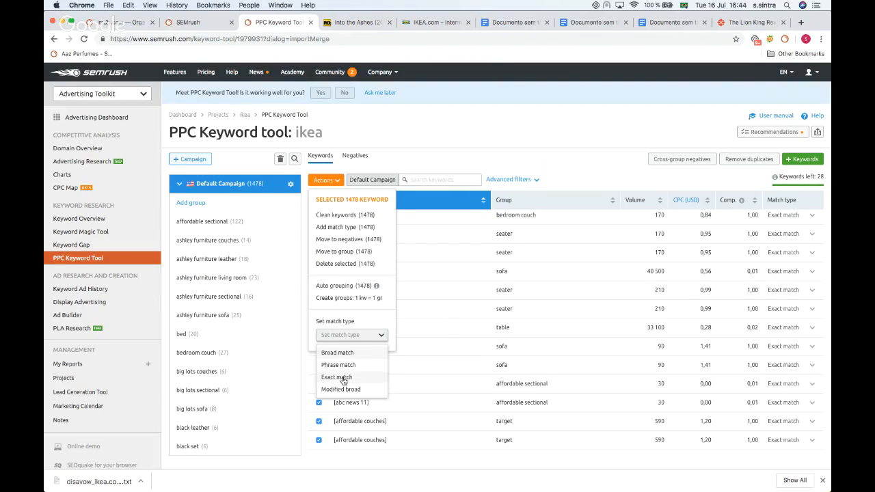
click(342, 378)
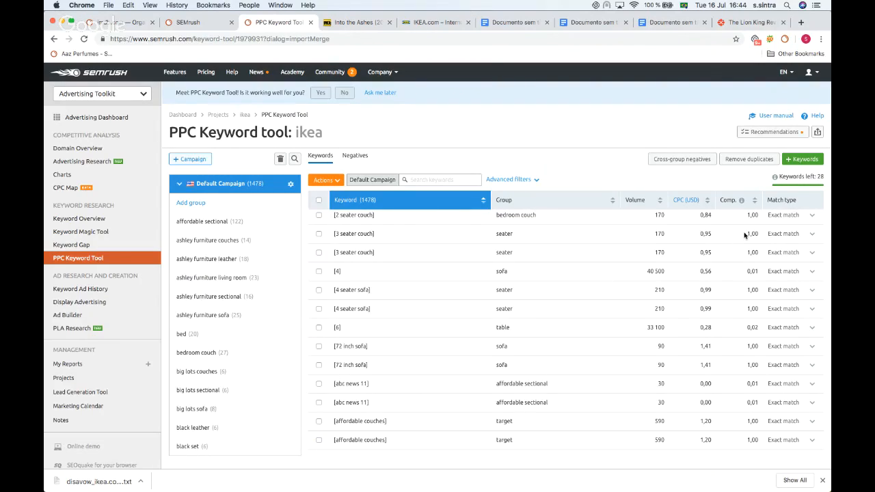
Step: Open the campaign recommendations for the Default Campaign, then close them
scroll(744, 235, down, 9)
scroll(745, 236, up, 10)
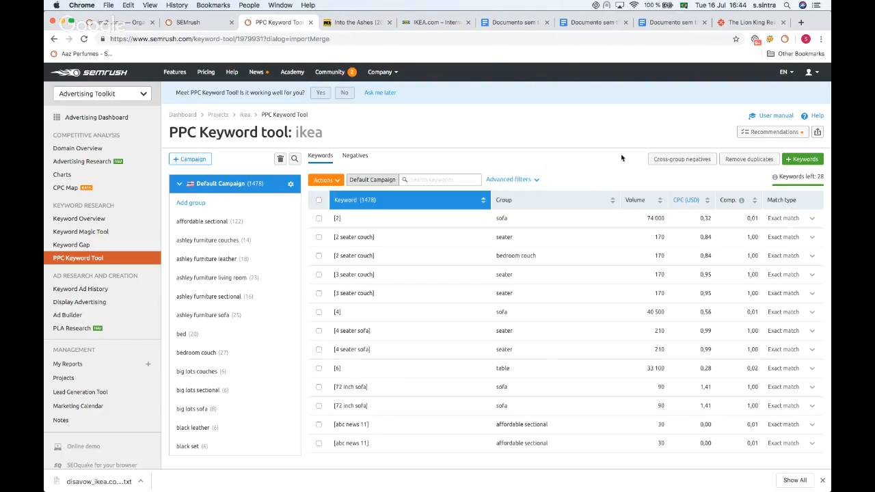
click(780, 137)
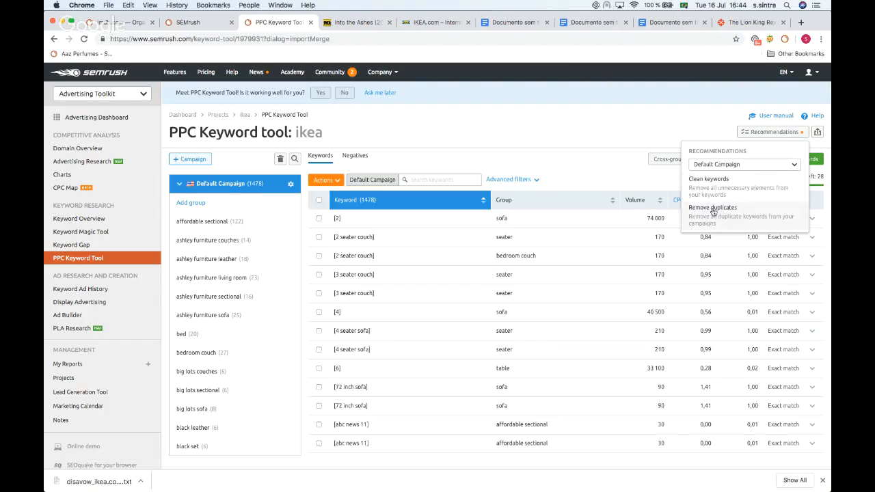
click(615, 173)
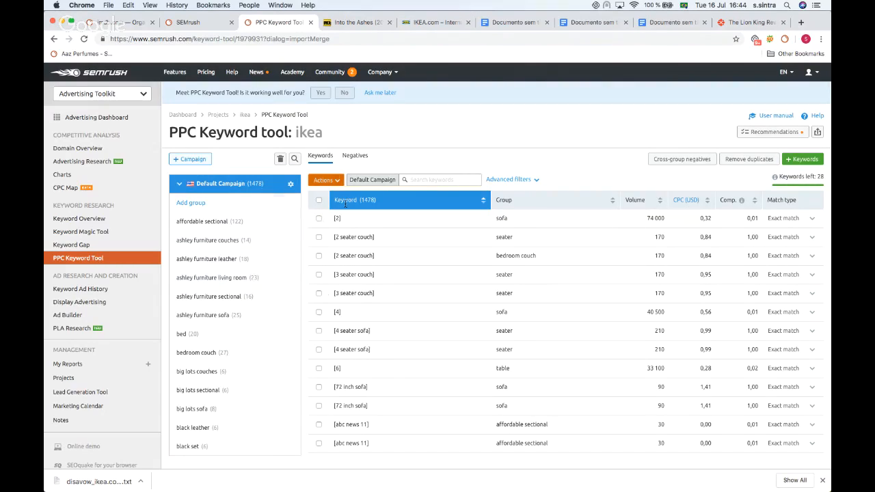
Step: Open Ad Builder, filter the projects by ik and start setting up the ikea project
click(66, 316)
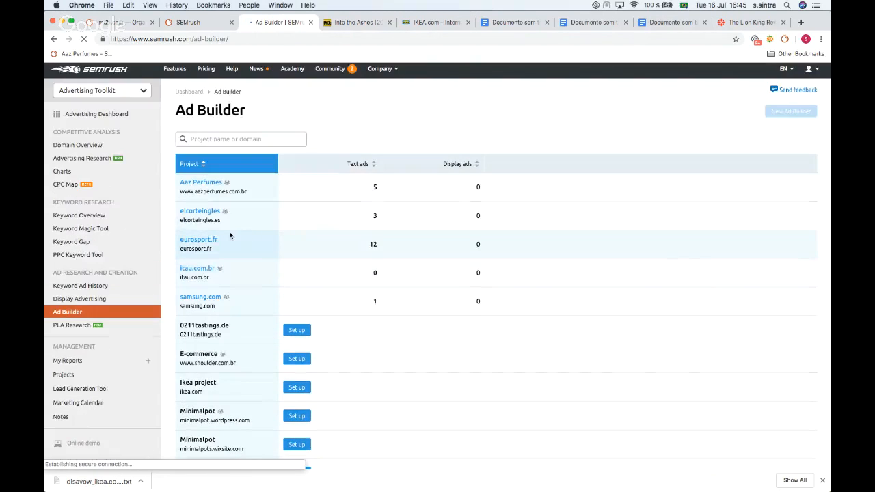
scroll(237, 192, down, 1)
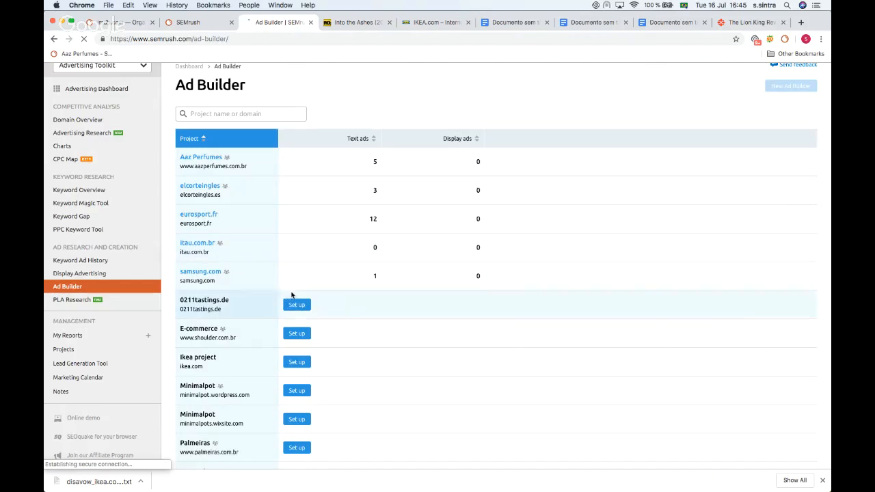
scroll(200, 181, down, 1)
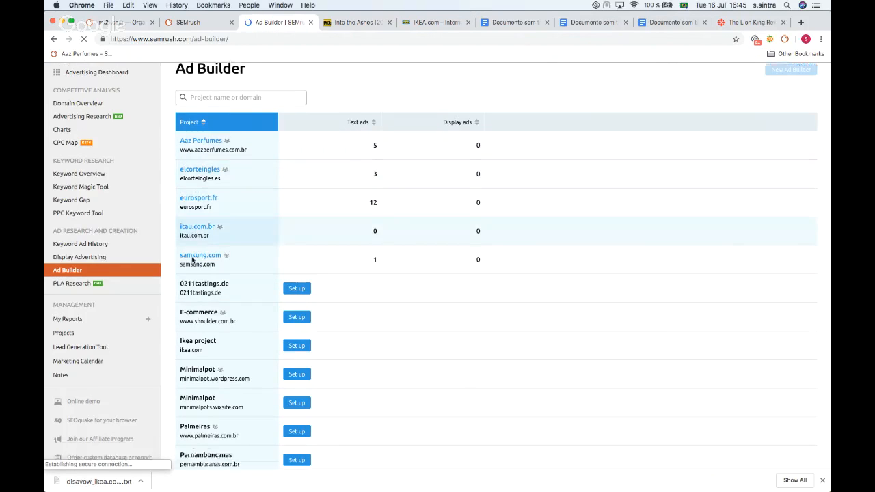
scroll(234, 151, up, 2)
click(236, 131)
text(ik)
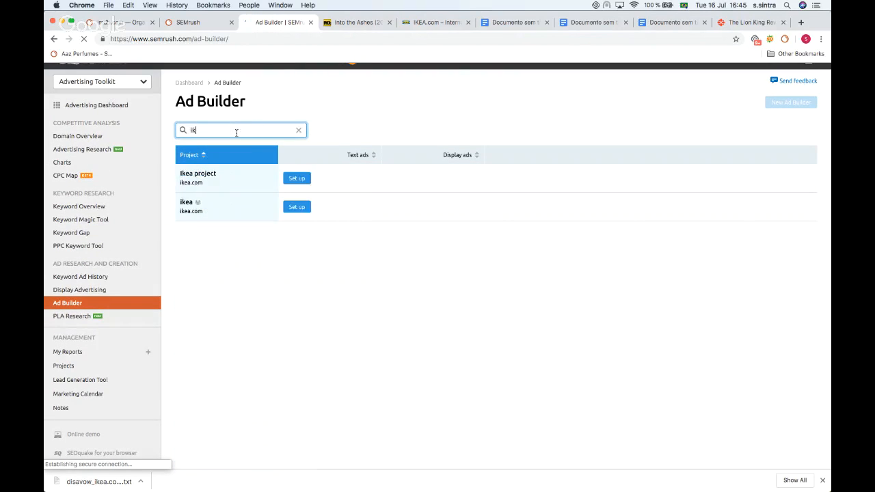
key(BackSpace)
key(BackSpace)
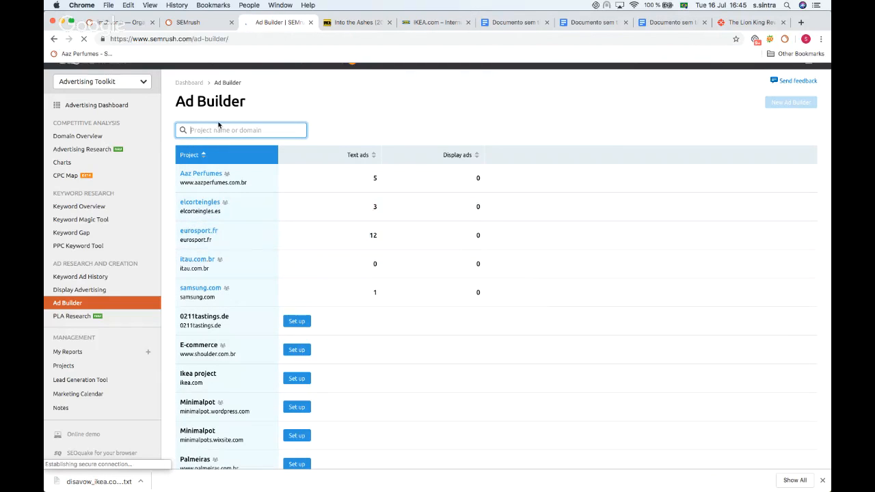
text(ika)
key(BackSpace)
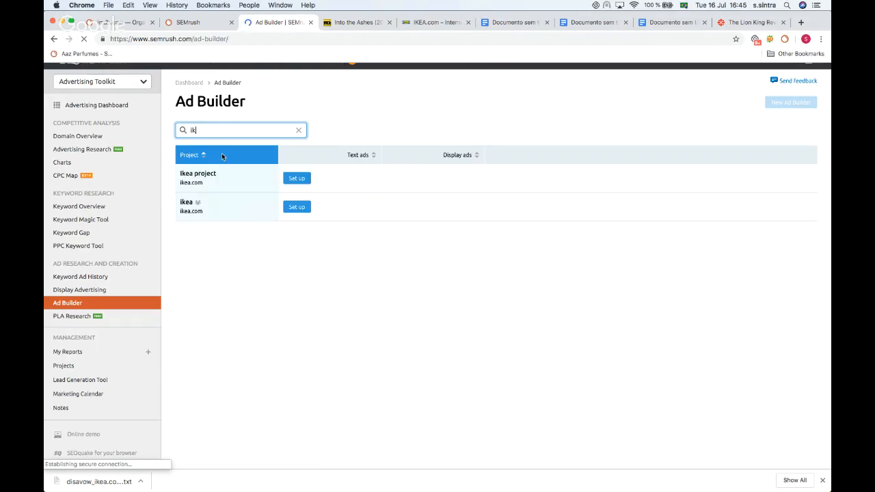
click(293, 206)
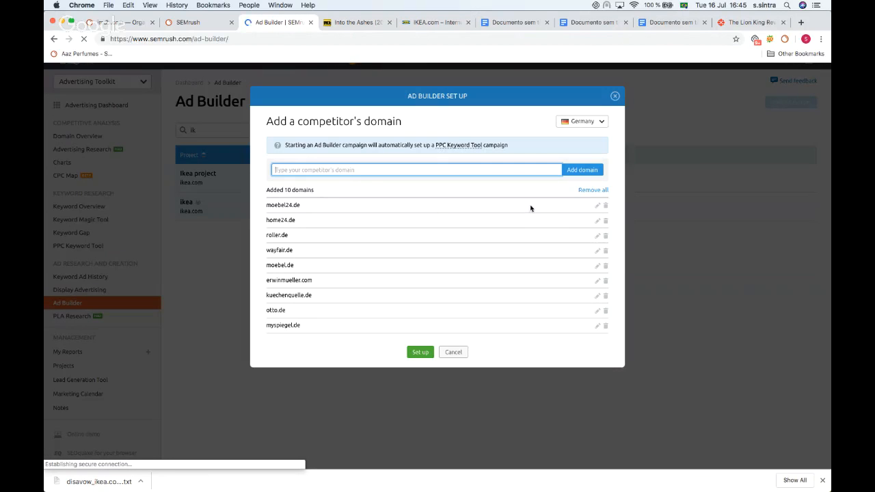
Step: Set the competitor database country to United States and complete the Ad Builder setup with the listed domains
click(366, 215)
scroll(303, 267, down, 1)
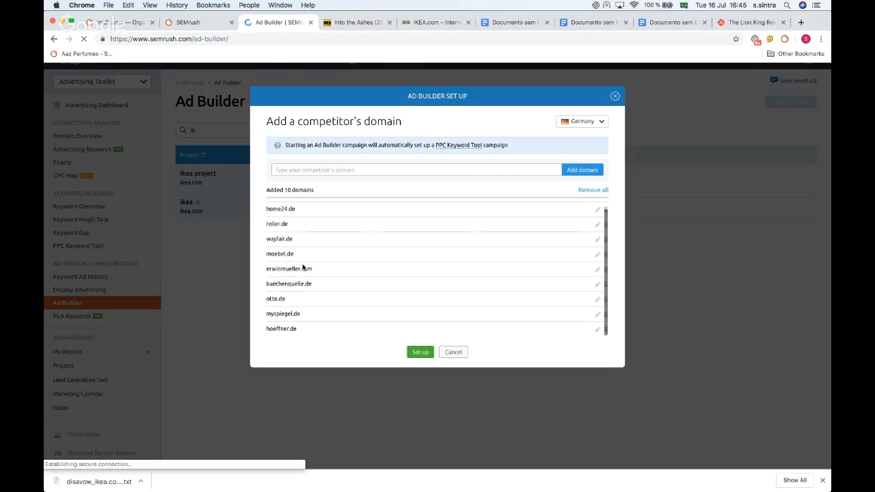
scroll(290, 281, up, 1)
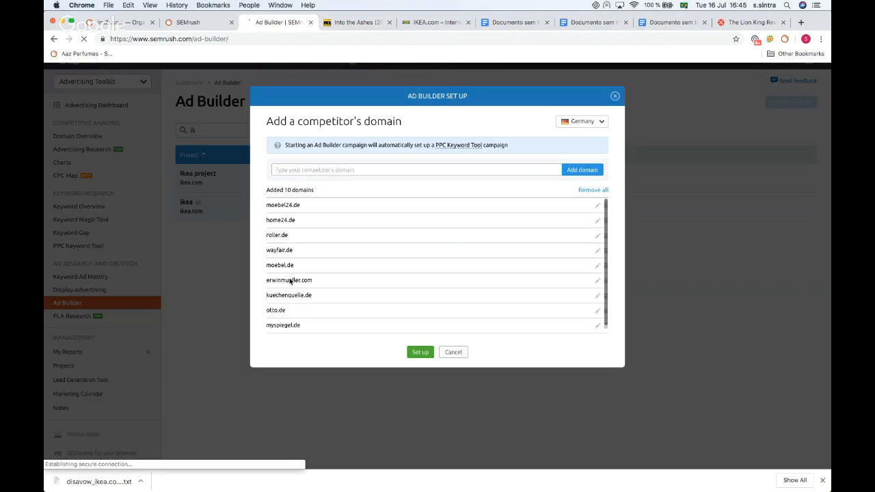
scroll(309, 208, down, 1)
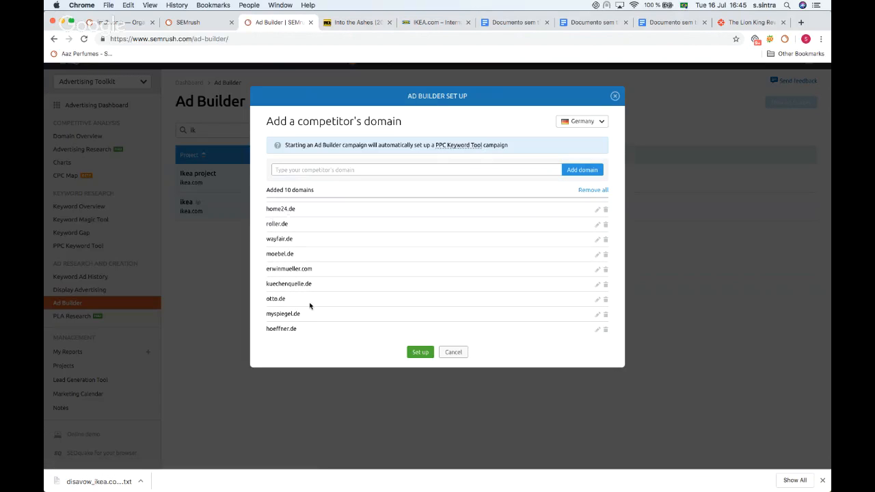
scroll(310, 305, up, 1)
scroll(281, 234, down, 1)
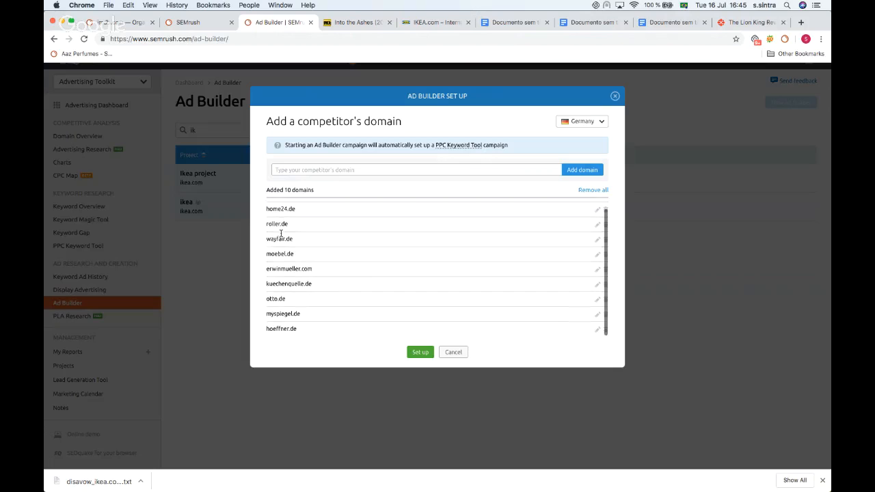
click(596, 121)
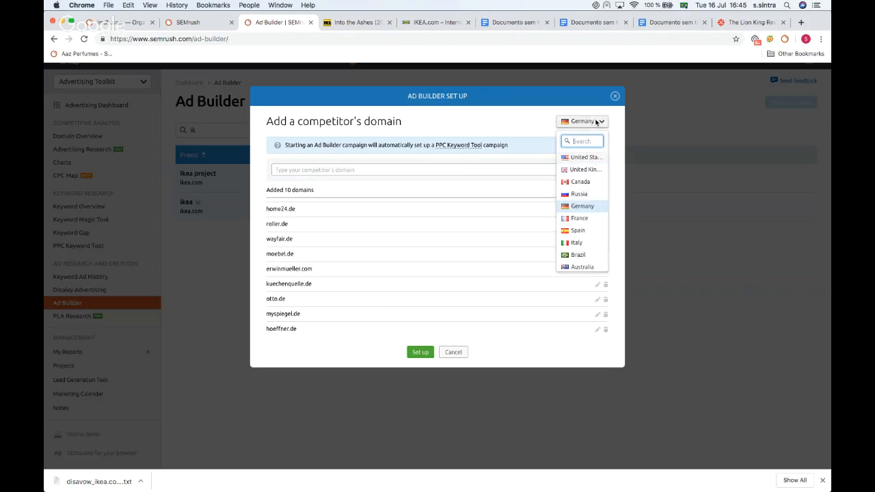
click(575, 158)
click(421, 352)
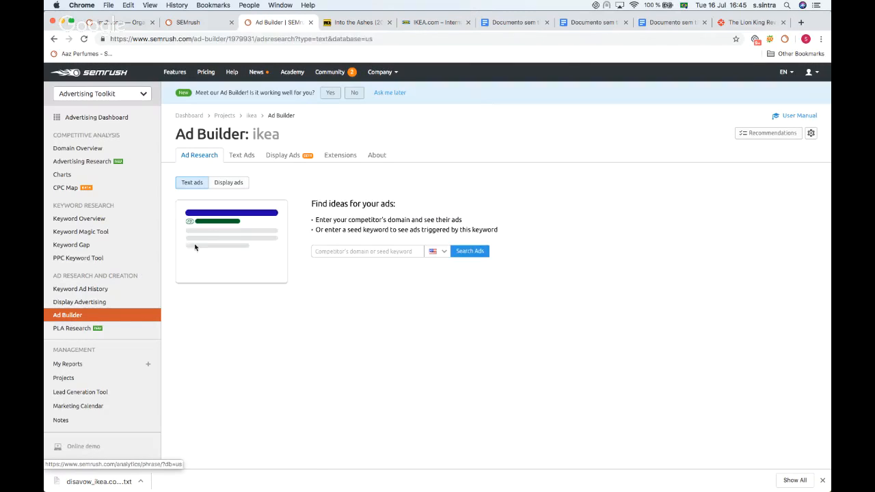
Step: Search text ads for the competitor domain worldmarket.com
scroll(300, 205, down, 1)
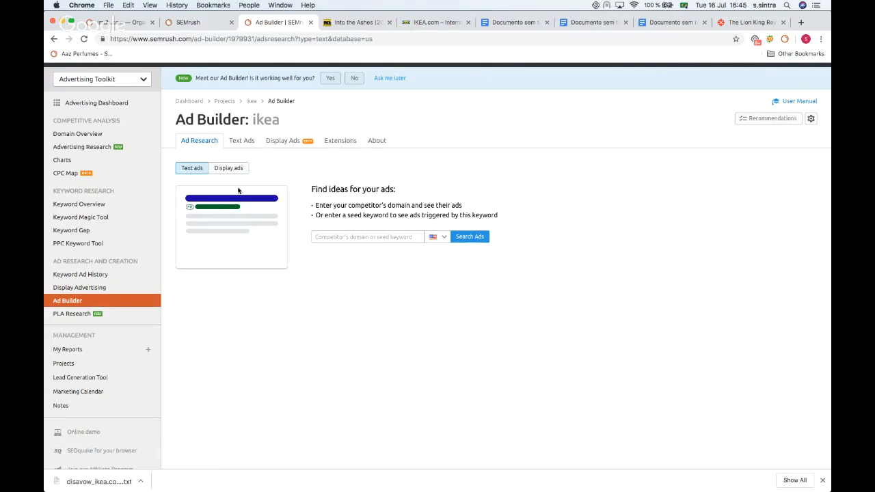
click(333, 238)
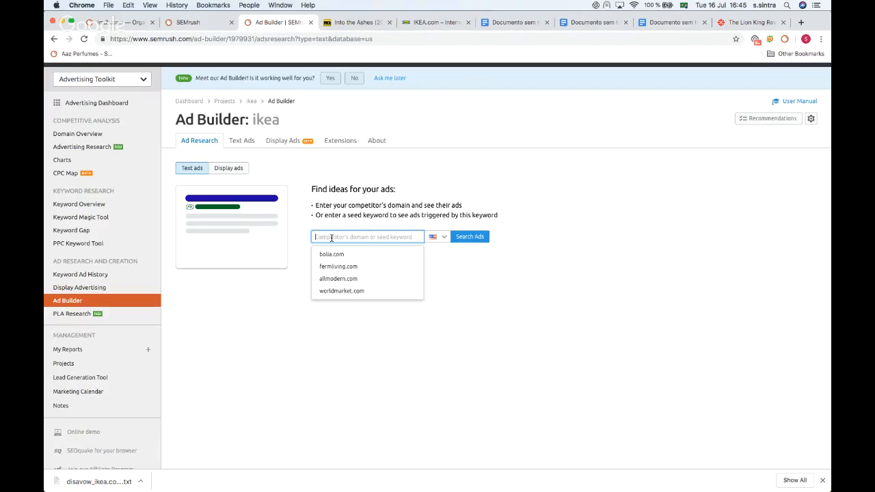
click(328, 295)
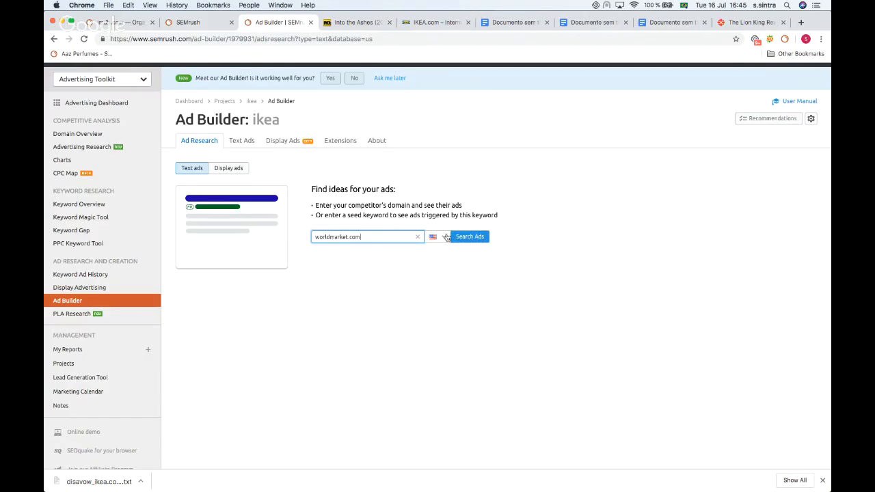
click(482, 237)
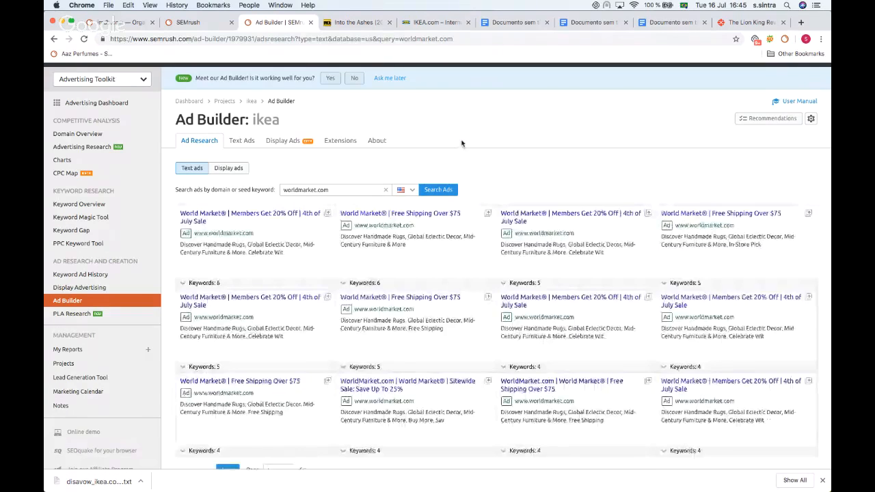
Step: Expand the keyword list of the first worldmarket.com text ad
scroll(462, 143, down, 2)
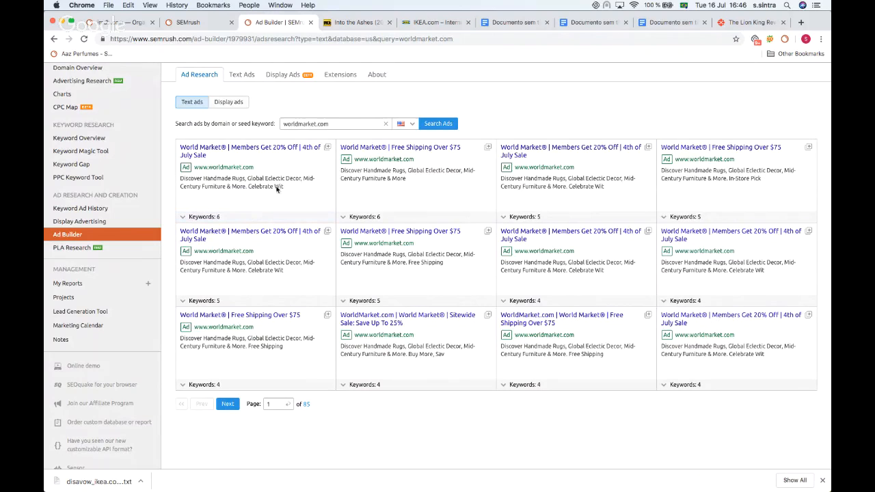
click(196, 218)
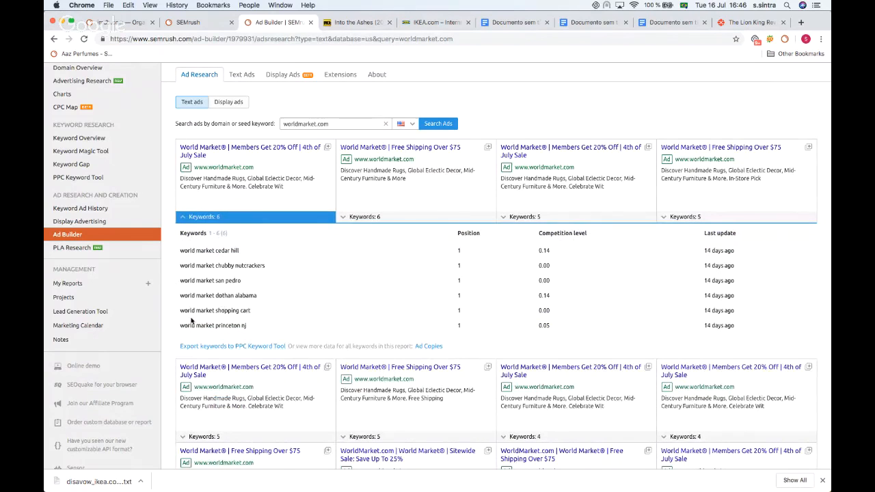
scroll(238, 278, down, 1)
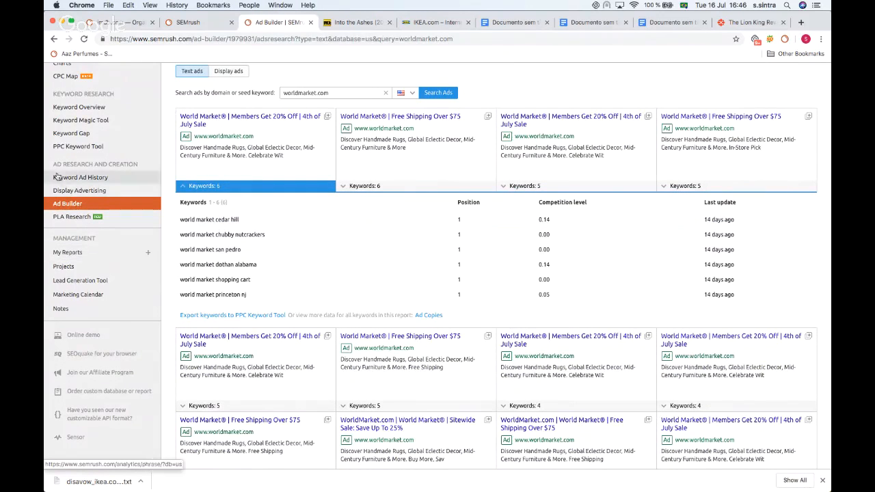
scroll(316, 301, up, 4)
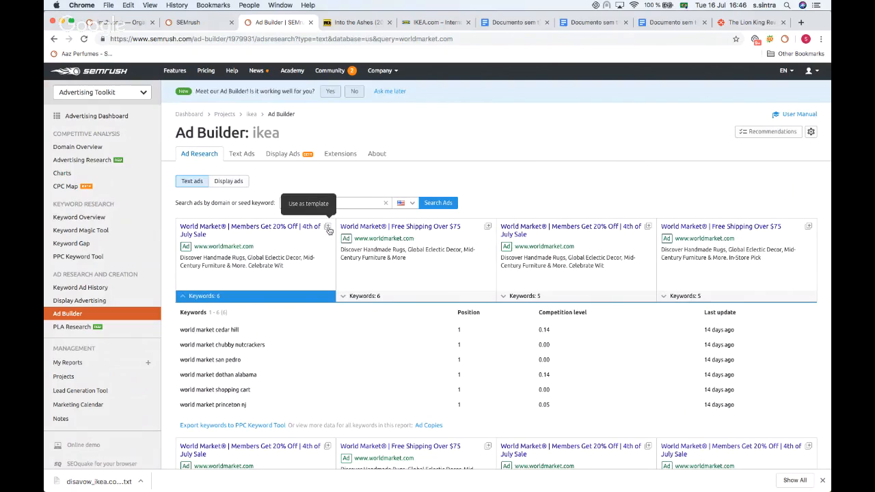
Step: Use the first worldmarket.com ad as a template for a new ad and change Headline 1 to Ikea®
click(328, 227)
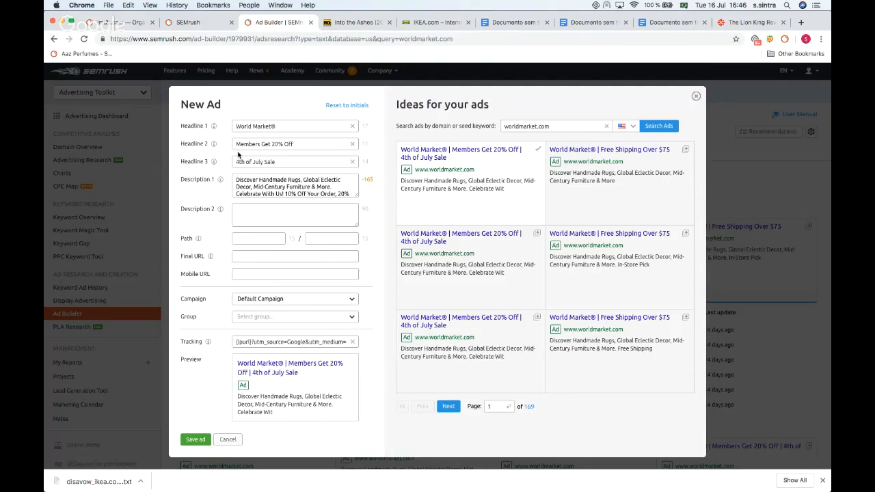
scroll(238, 156, down, 1)
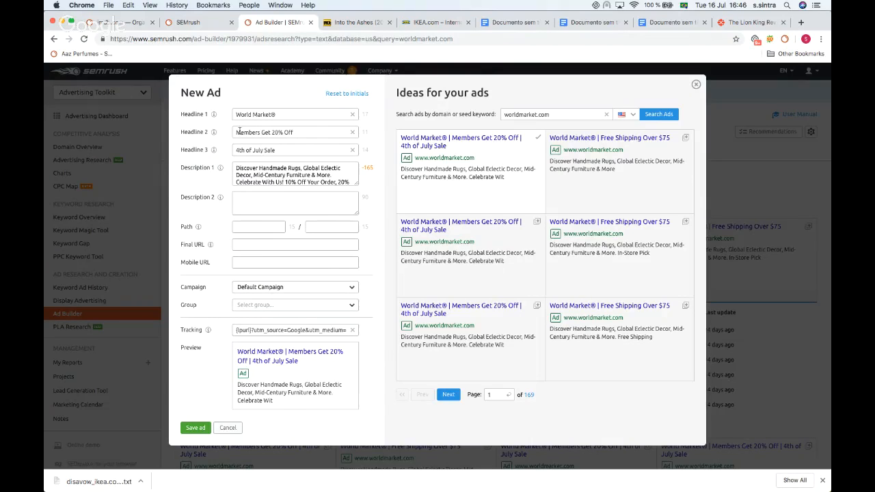
click(275, 116)
drag(272, 117, 214, 114)
mouse_move(214, 115)
text(Ikea®)
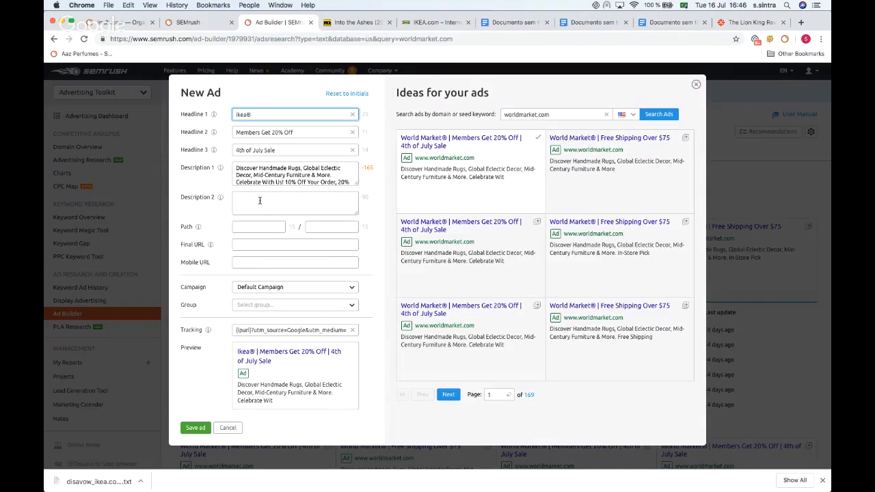
Step: Copy the IKEA website address and paste it as the ad's Final URL and Mobile URL
click(355, 22)
click(424, 21)
click(303, 39)
key(ctrl+c)
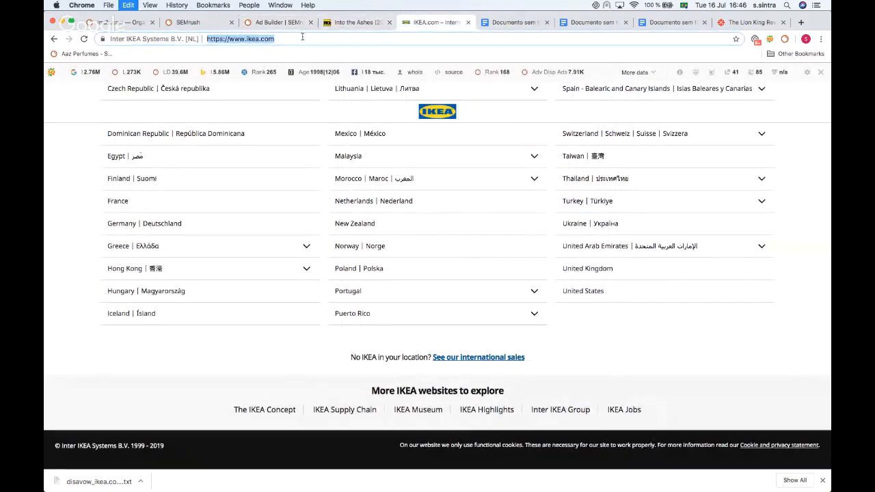
click(277, 22)
click(250, 244)
key(ctrl+v)
click(251, 264)
key(ctrl+v)
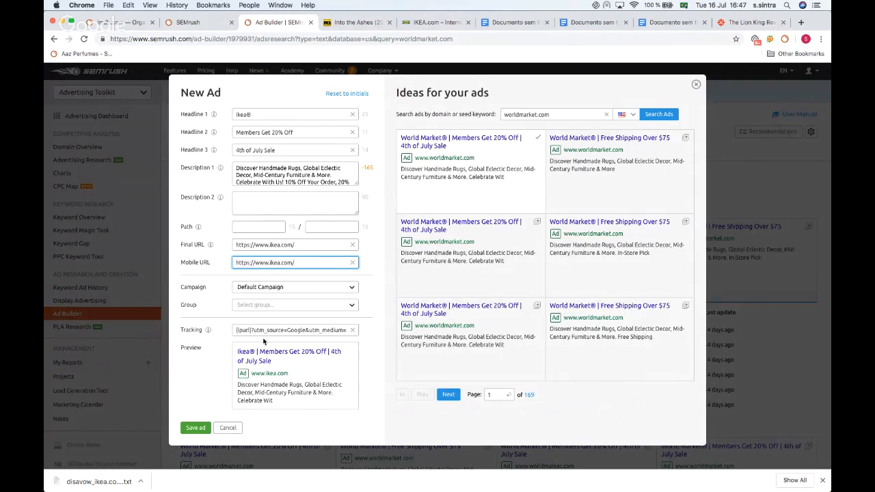
Step: Assign the new ad to the ashley furniture leather group
click(256, 308)
click(239, 379)
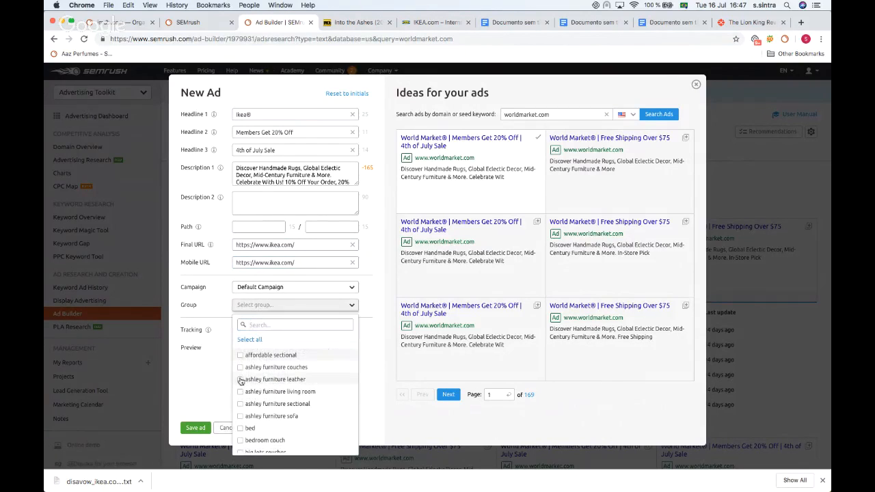
click(185, 397)
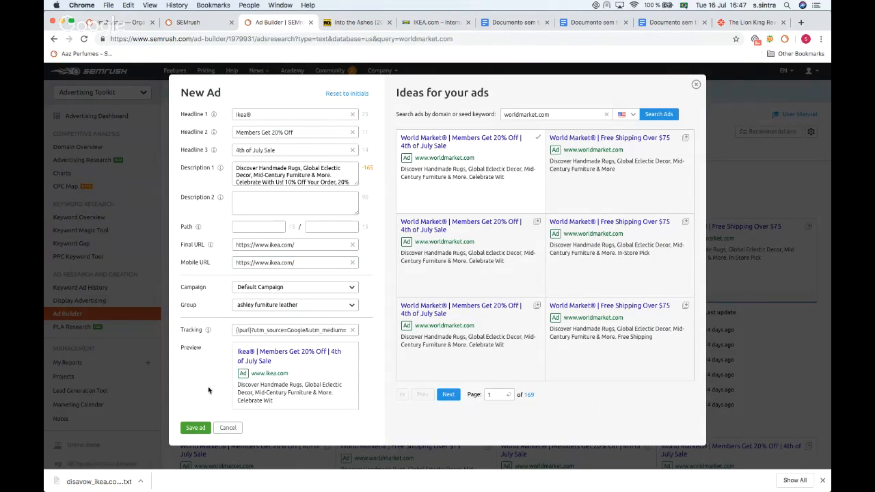
Step: Delete the excess text from Description 1 so it fits the length limit, and save the ad
click(184, 431)
click(306, 174)
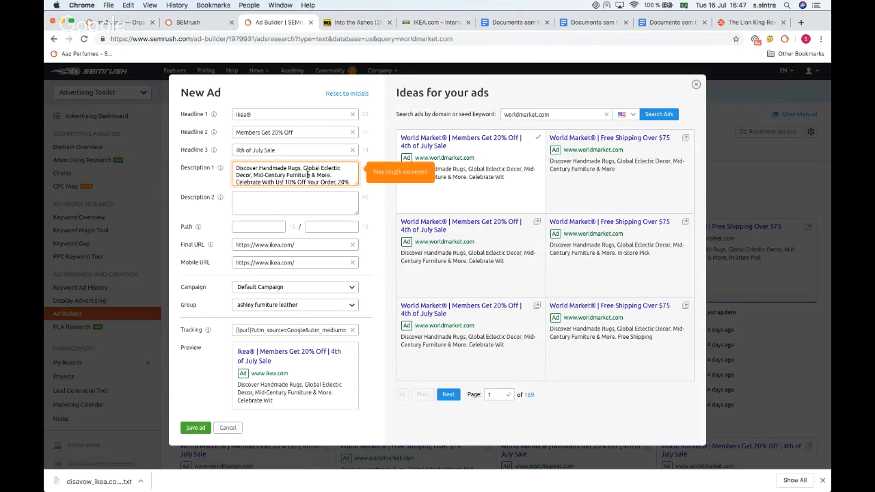
scroll(307, 175, down, 3)
drag(276, 179, 234, 170)
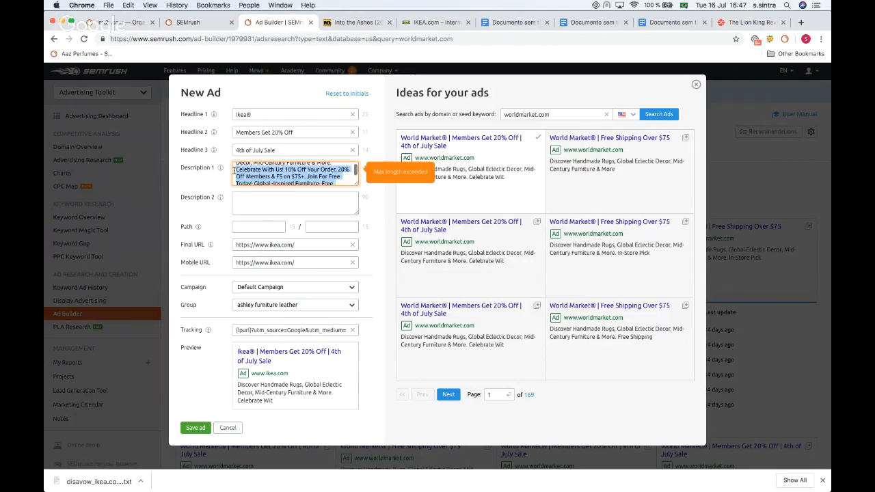
key(BackSpace)
click(191, 428)
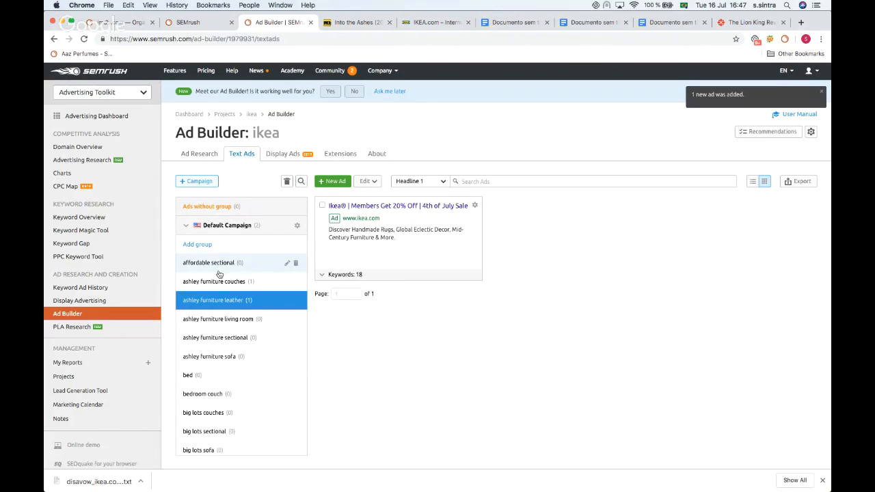
Step: Add a call extension with a phone number, optimized for mobile, to the ashley furniture leather group
scroll(205, 410, down, 3)
scroll(188, 409, up, 3)
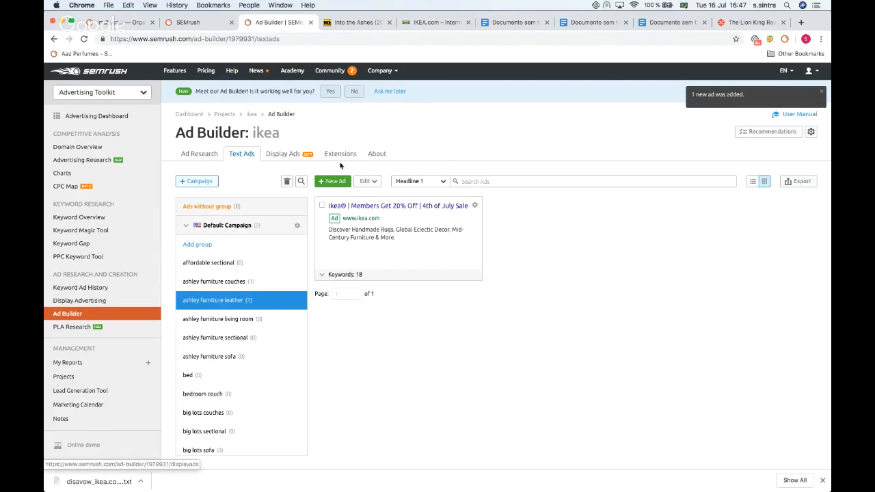
click(342, 157)
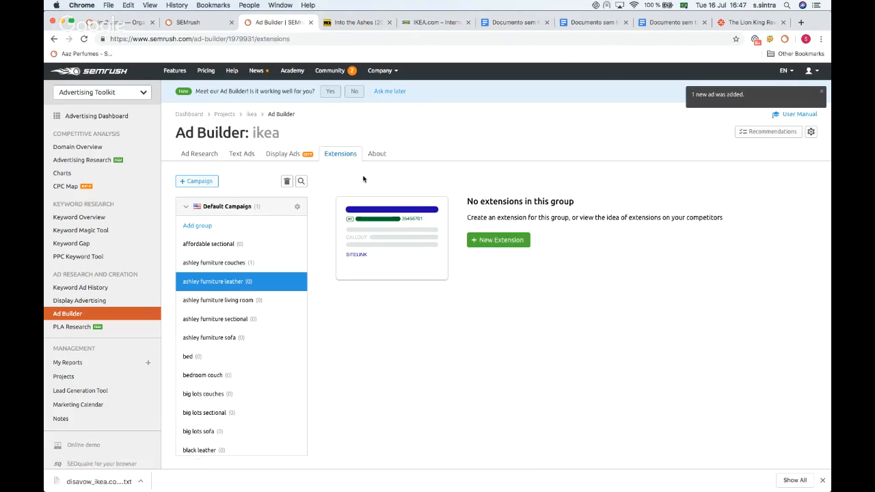
click(499, 238)
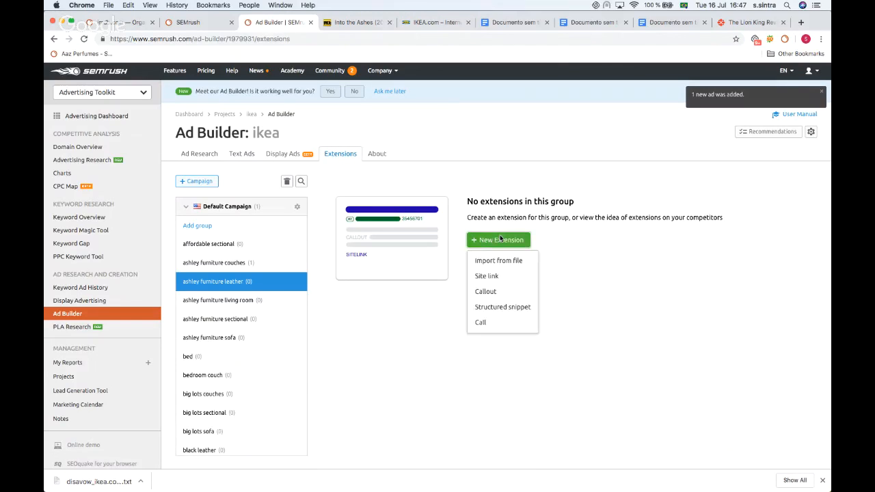
click(485, 324)
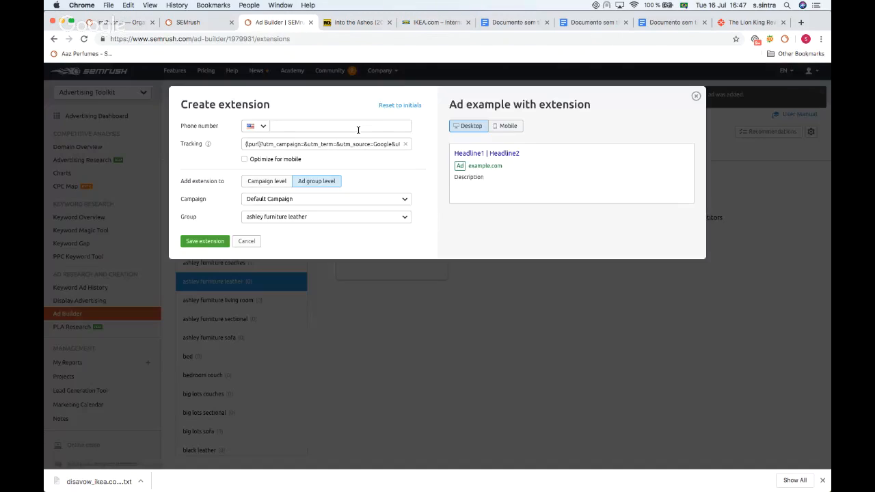
click(290, 130)
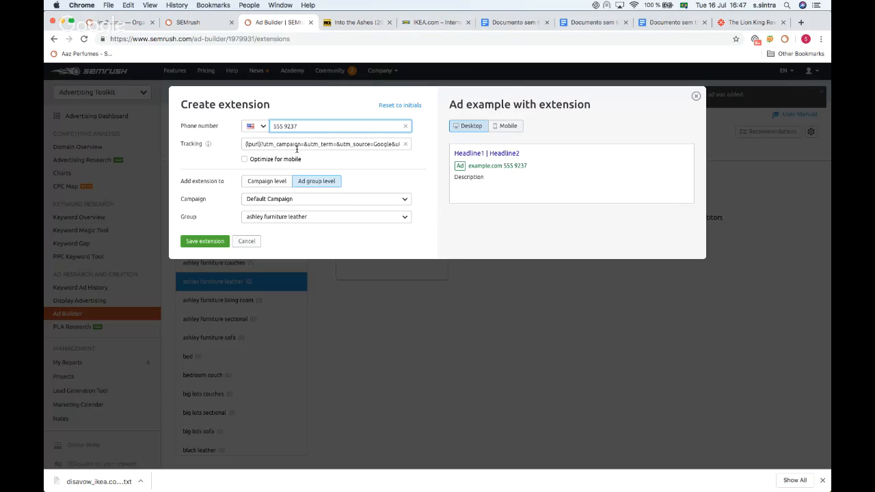
click(244, 159)
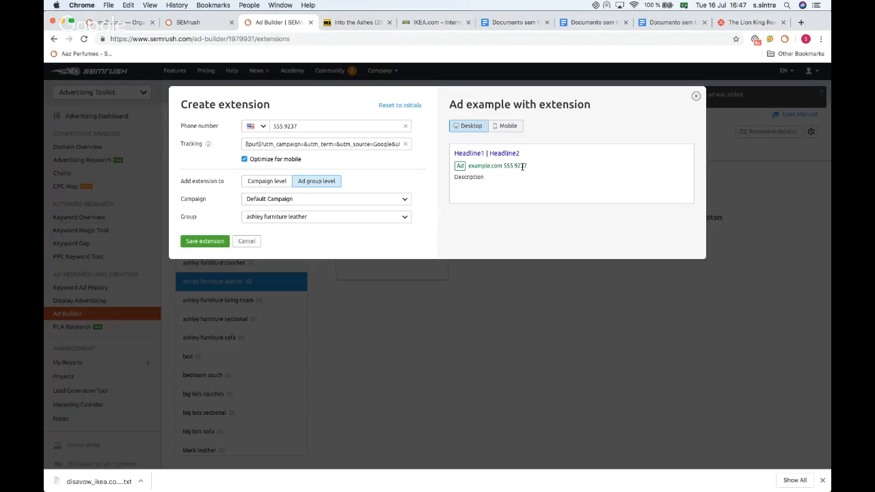
click(196, 244)
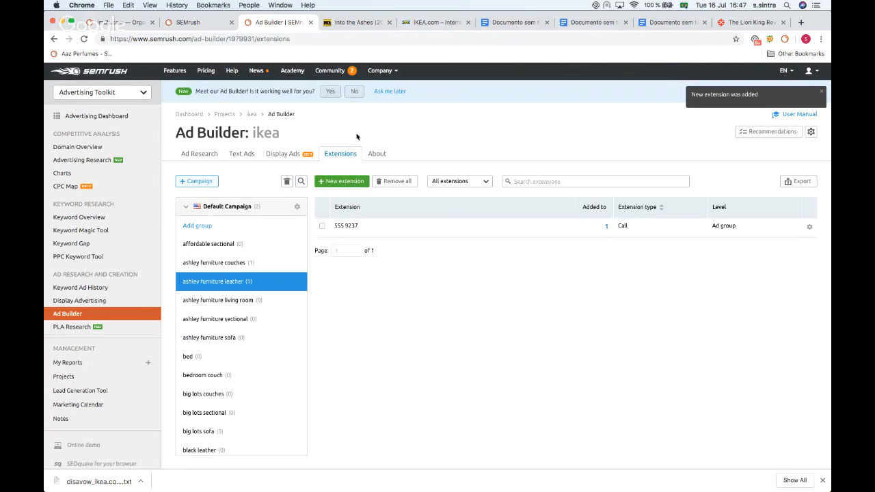
Step: Try to save a manual display ad with the short headline my ad, then cancel it
scroll(271, 233, down, 1)
scroll(270, 233, up, 1)
click(282, 153)
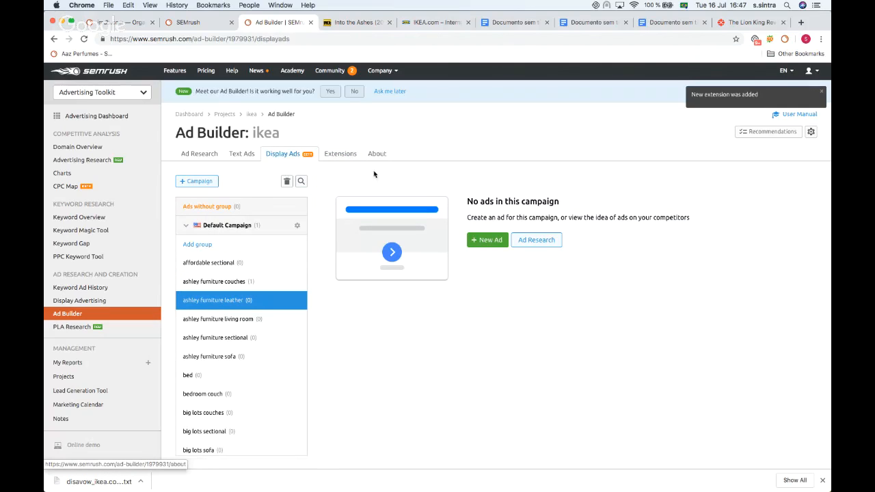
click(490, 246)
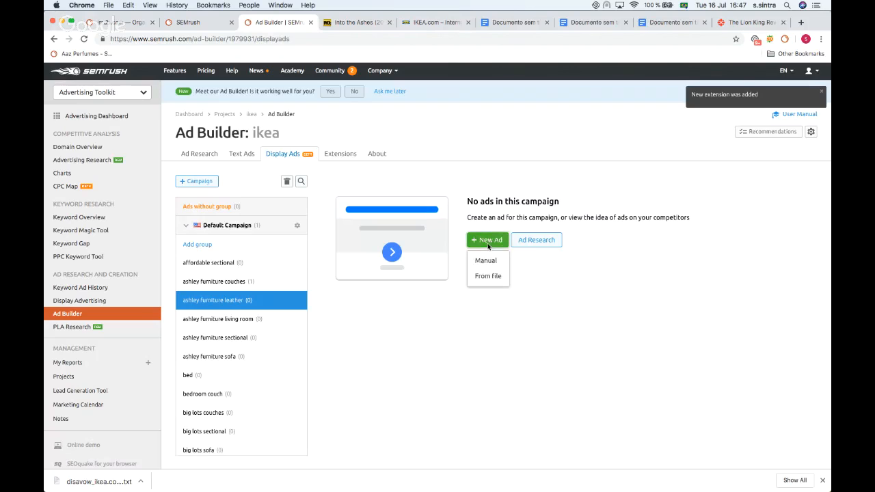
click(485, 262)
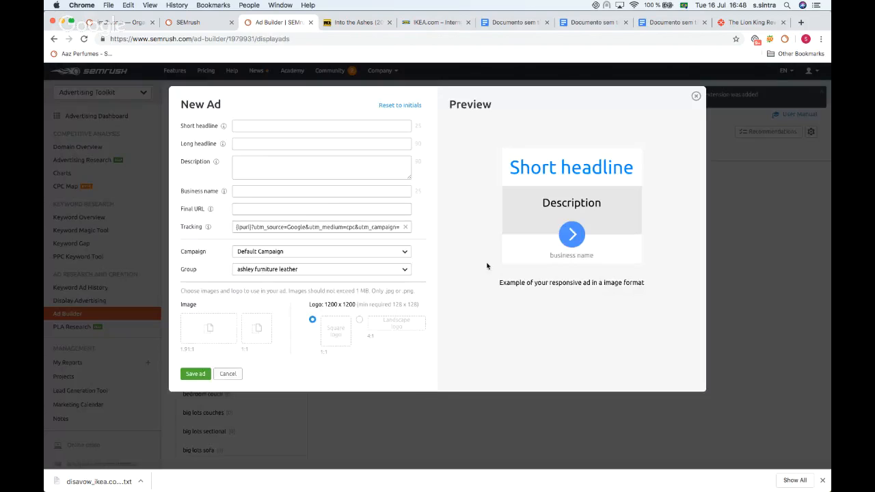
click(238, 125)
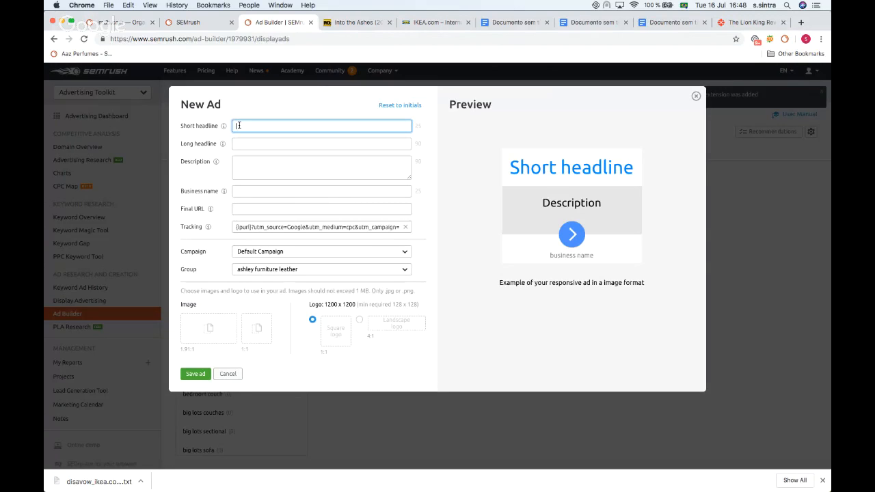
text(my ad)
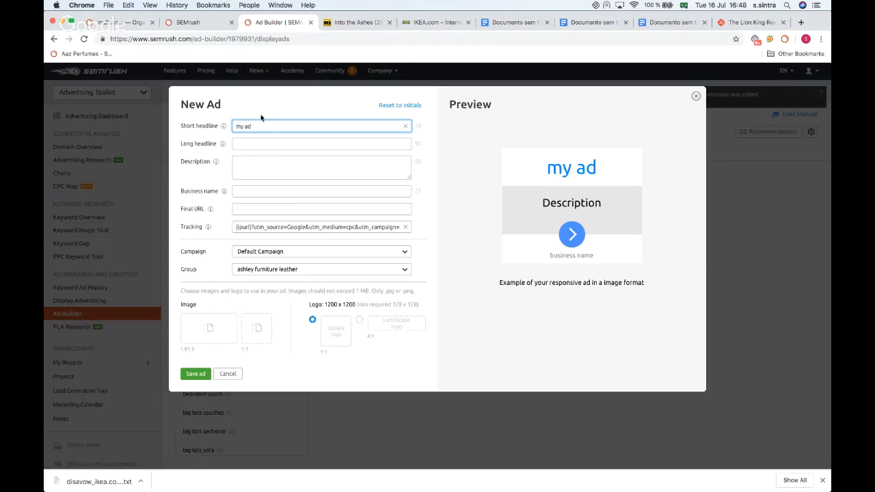
click(259, 190)
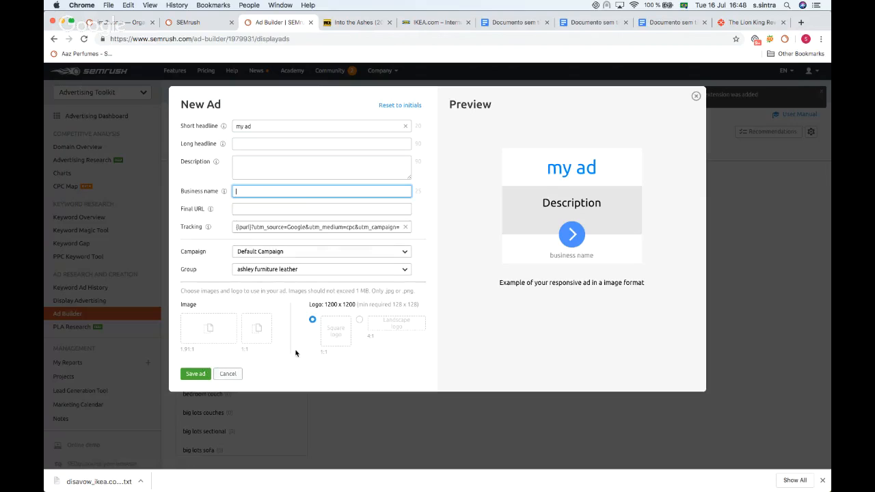
click(196, 374)
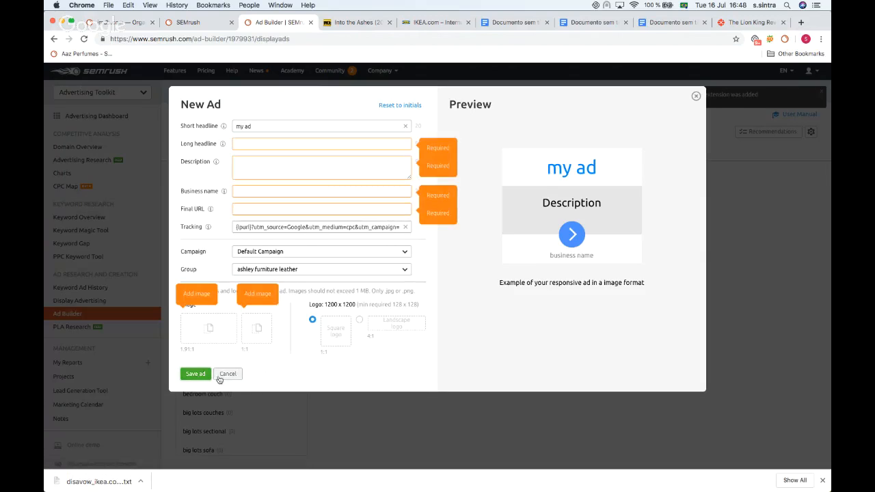
click(229, 373)
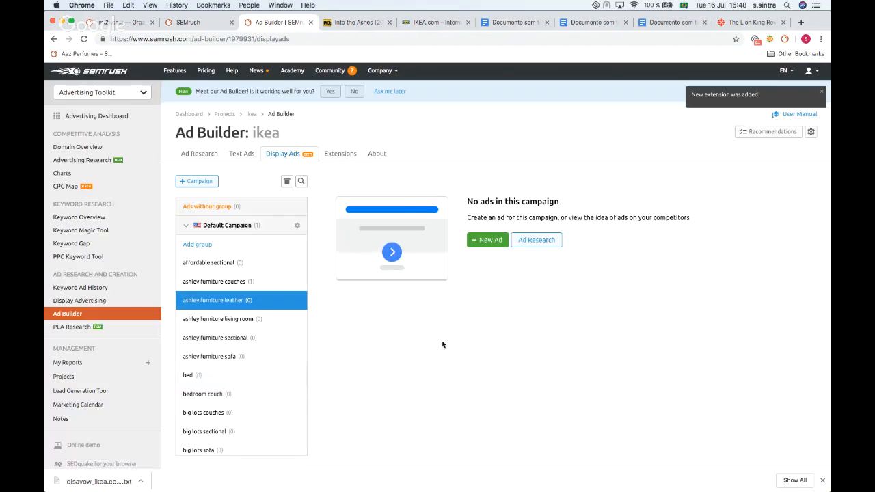
Step: Export all text ads of the Default Campaign, with all groups selected, as a CSV file
click(240, 152)
click(799, 183)
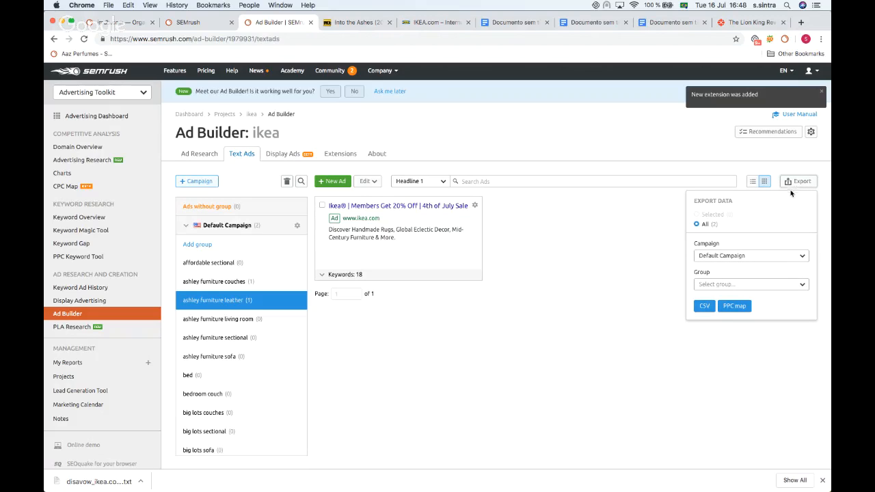
click(710, 286)
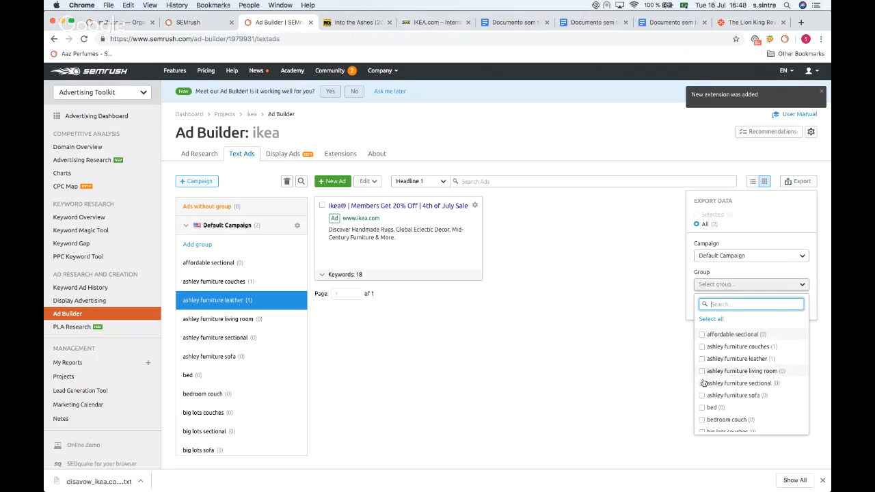
click(711, 318)
click(754, 272)
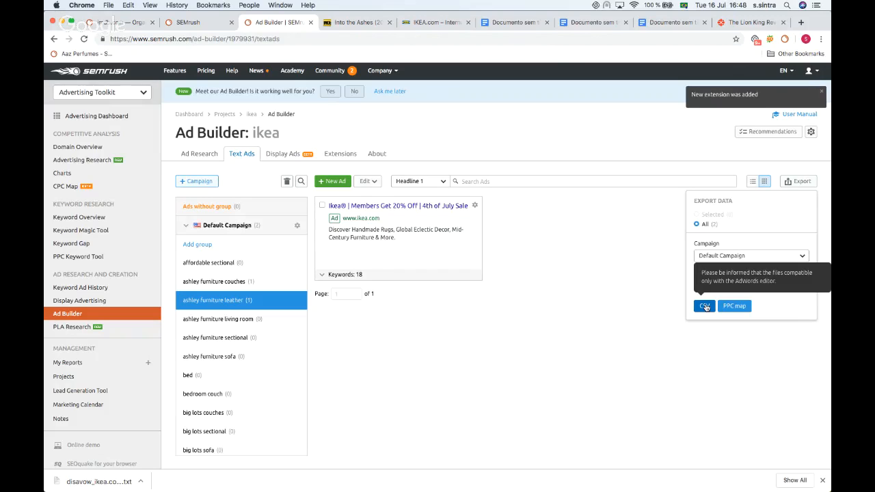
click(705, 306)
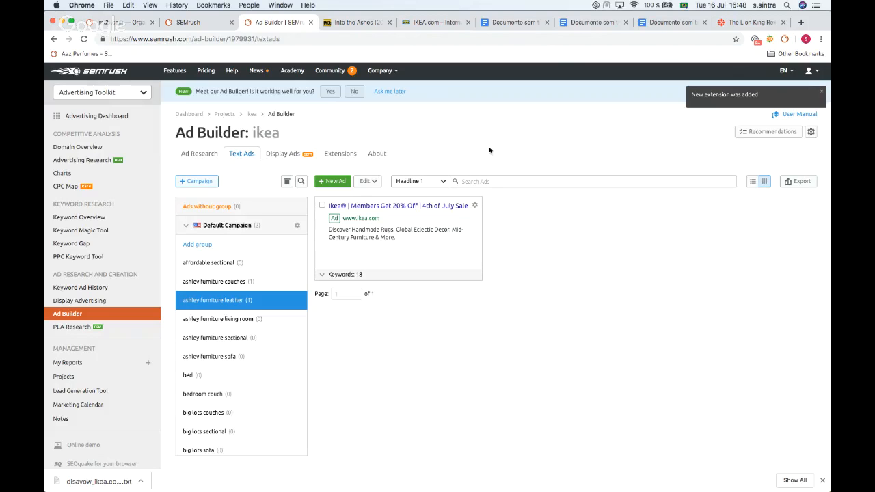
scroll(493, 149, down, 1)
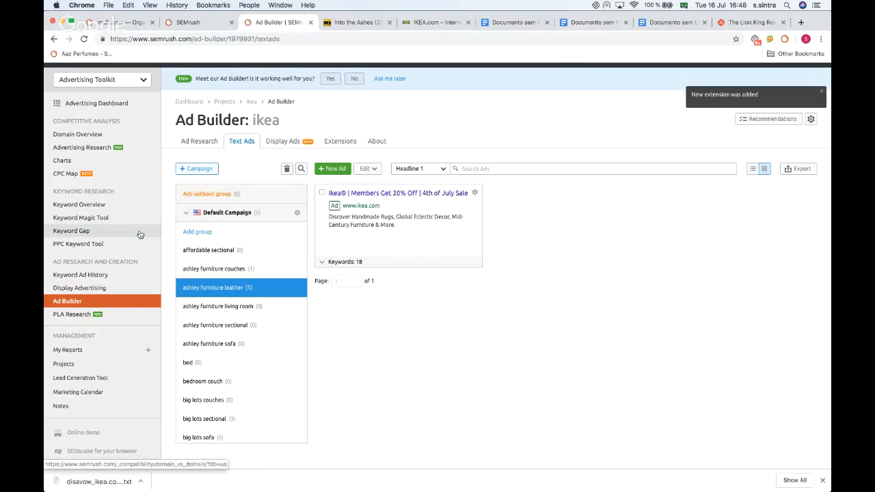
scroll(140, 234, up, 2)
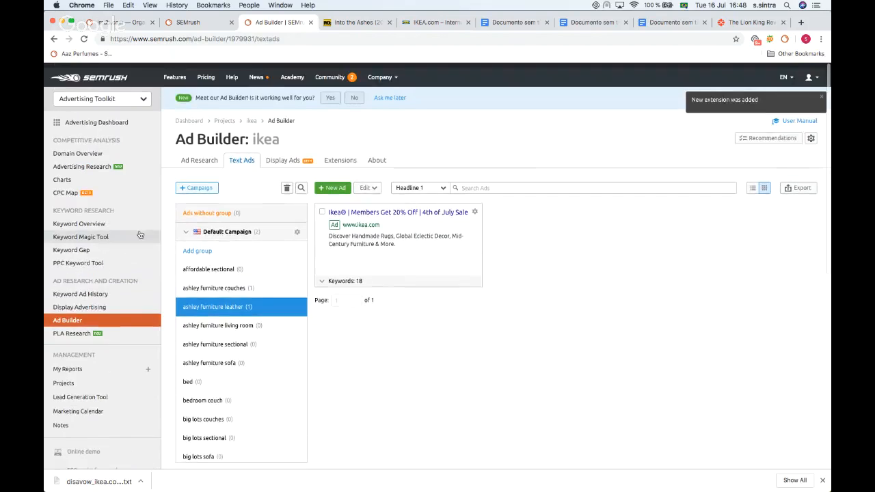
Step: Open the CPC Map tool and dismiss its introductory tip
scroll(593, 231, down, 2)
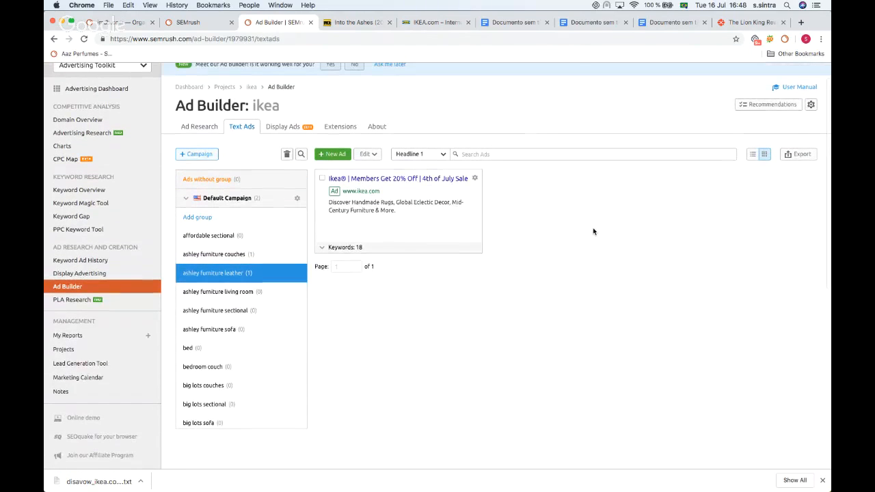
scroll(593, 231, up, 2)
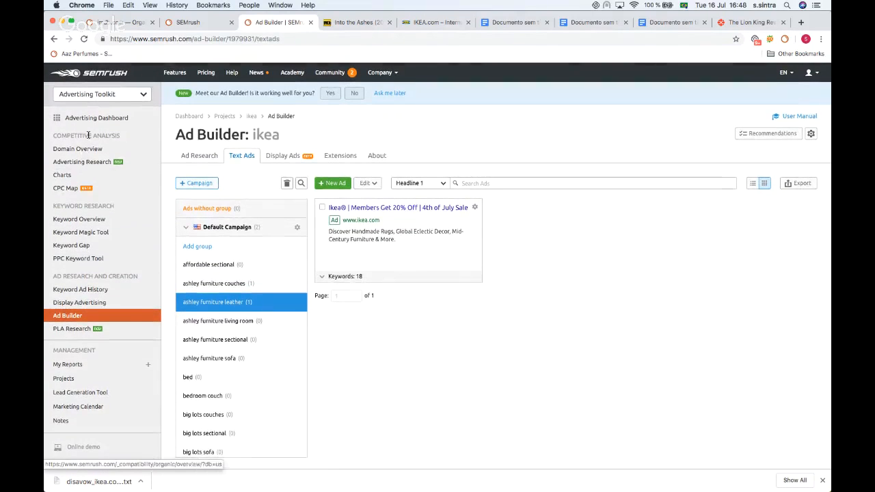
click(73, 188)
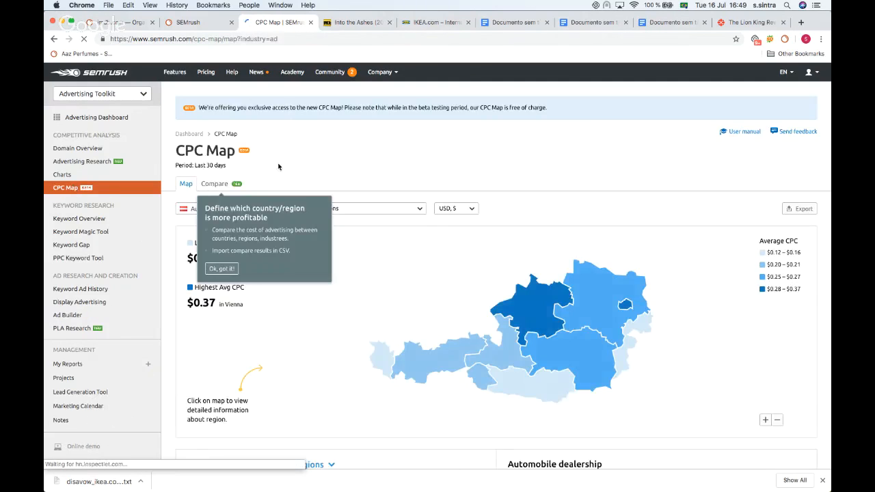
click(218, 270)
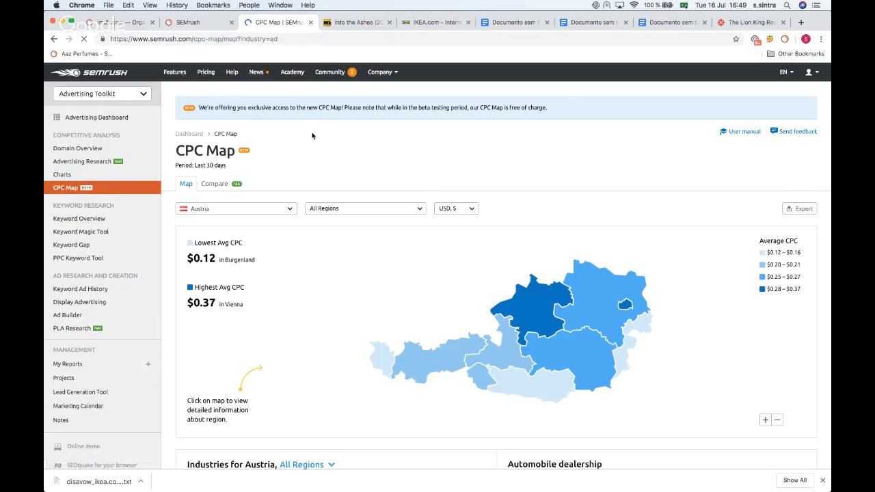
scroll(312, 139, down, 2)
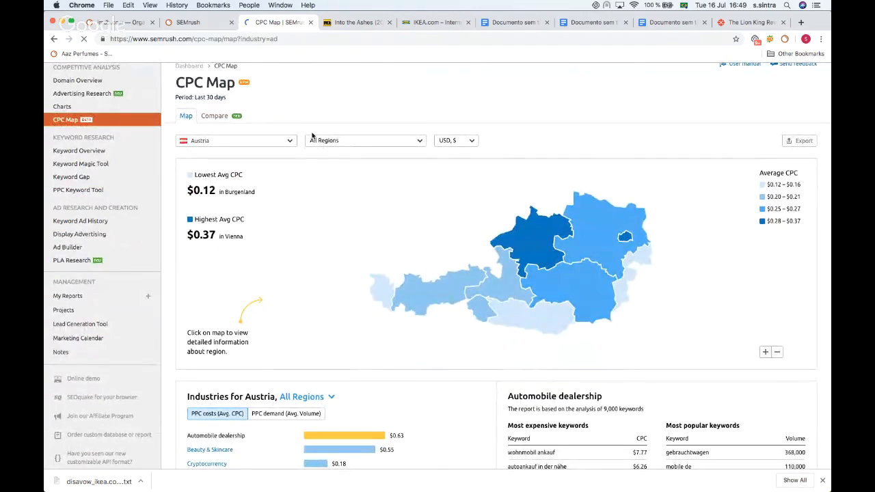
scroll(243, 140, down, 1)
scroll(248, 140, up, 3)
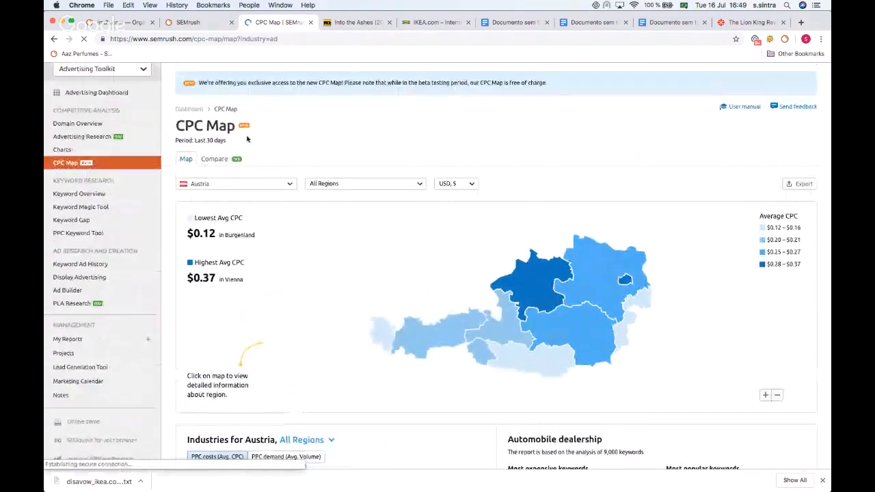
Step: Switch the CPC Map country to United Kingdom and inspect the average CPC of several regions
click(230, 186)
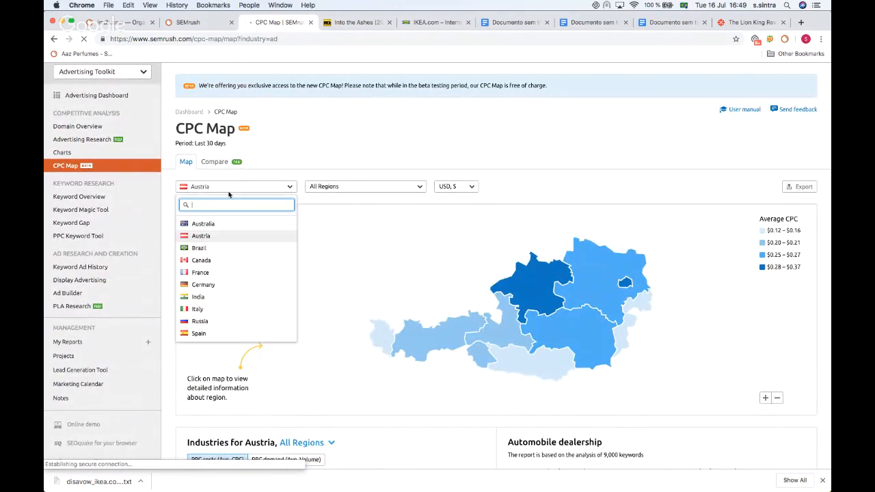
scroll(202, 287, down, 3)
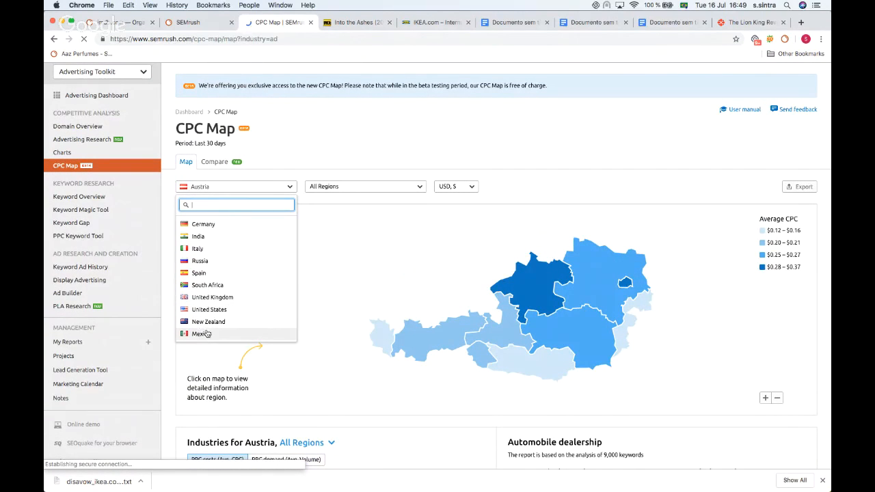
click(210, 296)
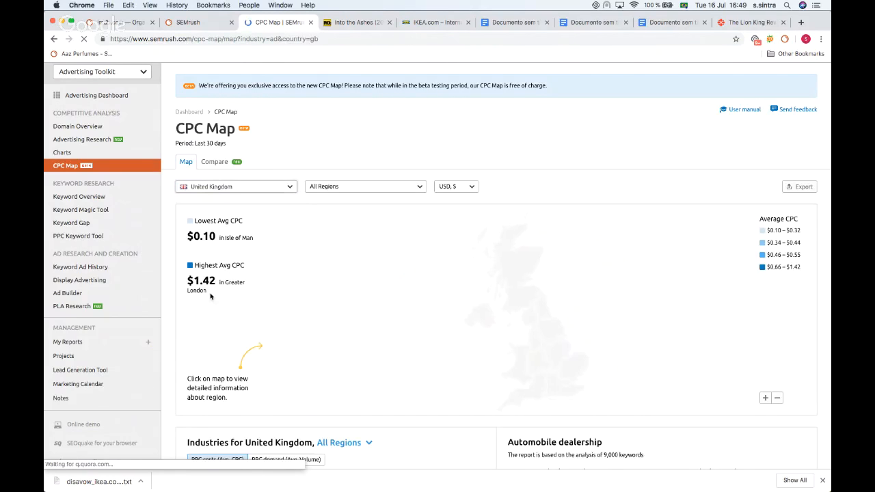
scroll(304, 145, down, 1)
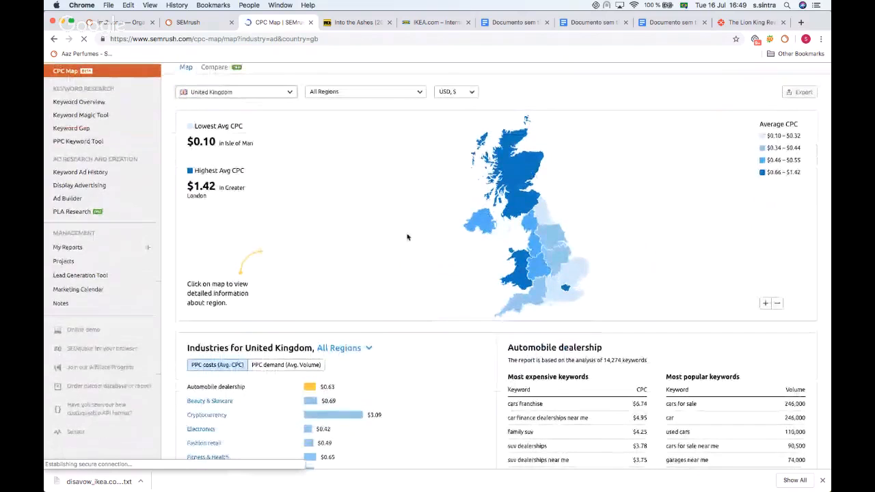
mouse_move(514, 157)
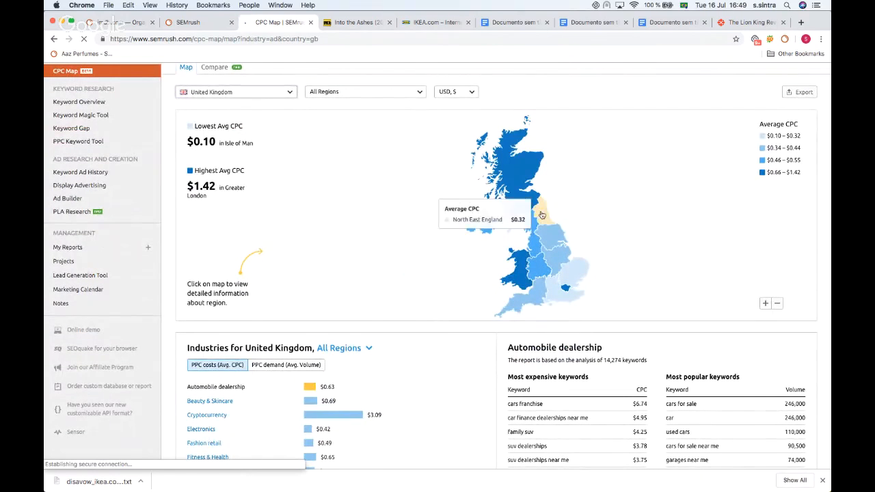
mouse_move(552, 264)
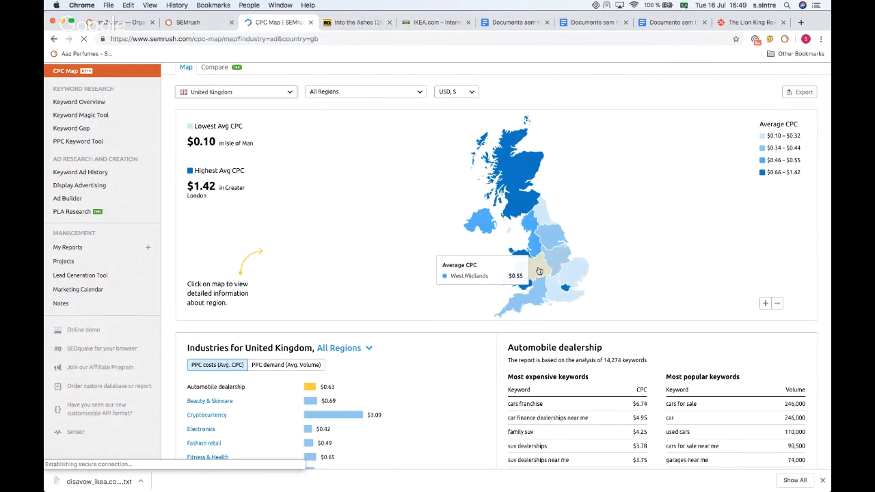
mouse_move(566, 291)
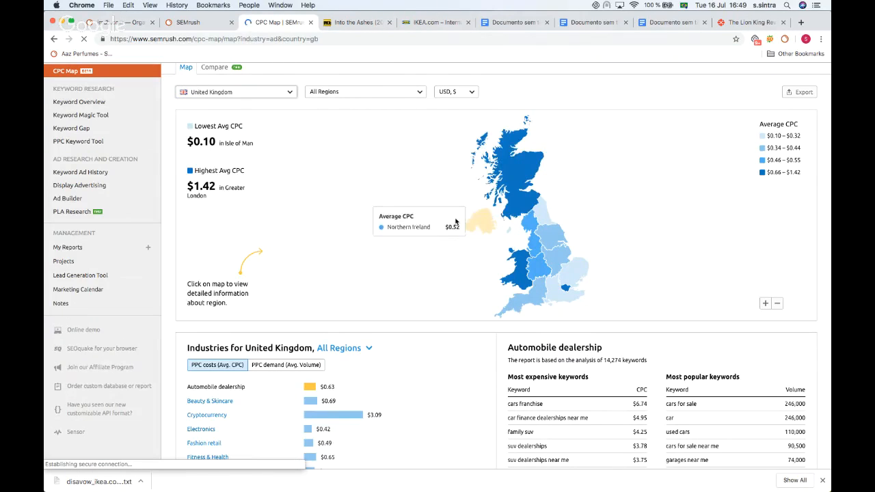
Step: Show the keyword and CPC details for the Insurance industry in the United Kingdom
scroll(395, 181, down, 5)
scroll(394, 181, down, 3)
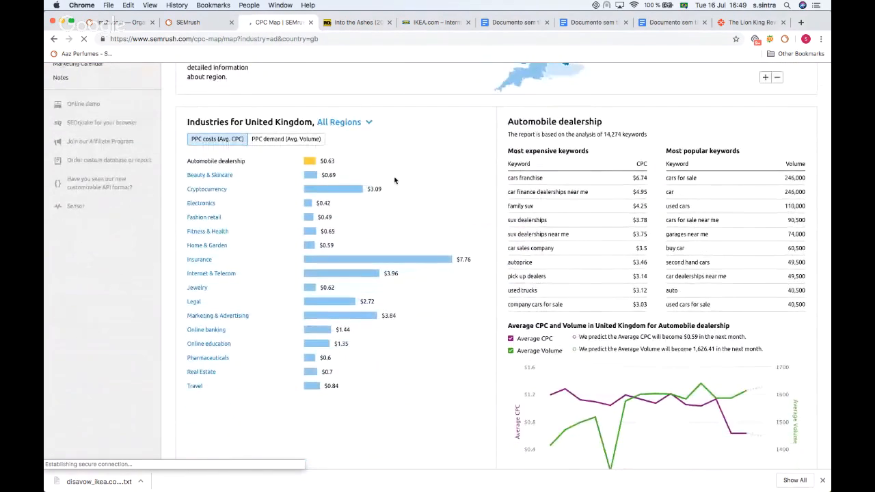
scroll(466, 74, down, 1)
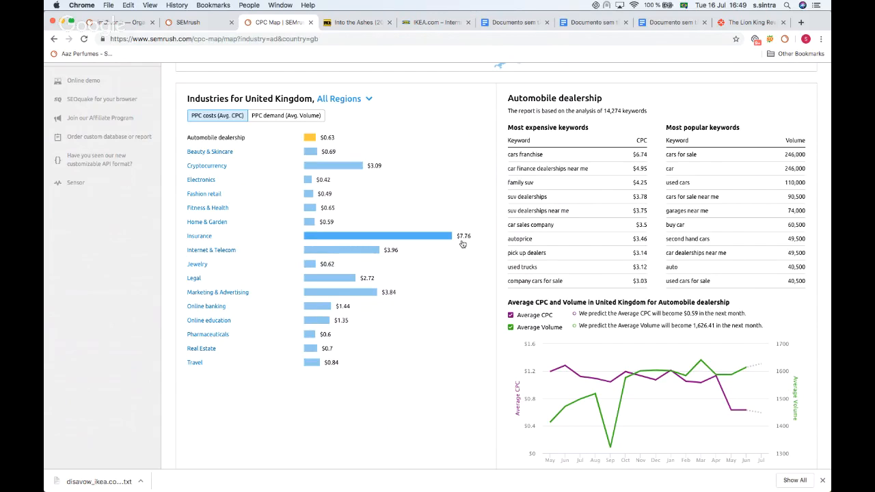
click(424, 237)
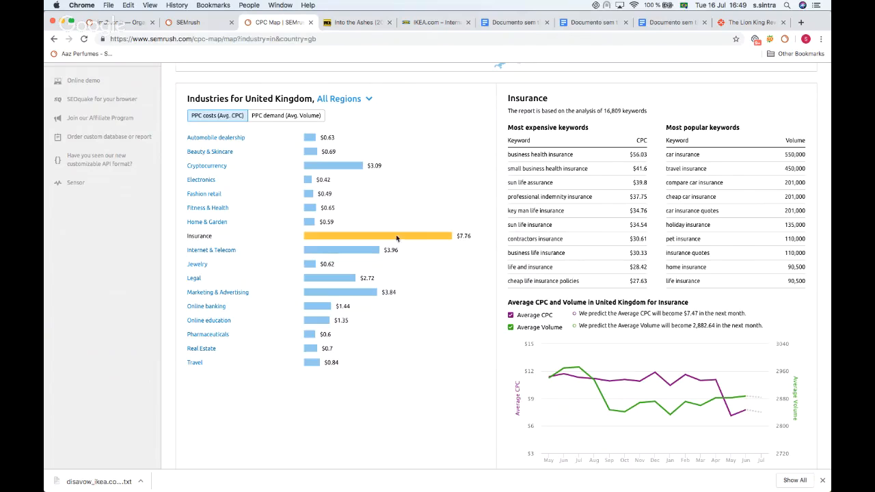
Step: Switch the industries chart to PPC demand by average volume and select the Jewelry industry
scroll(696, 150, down, 2)
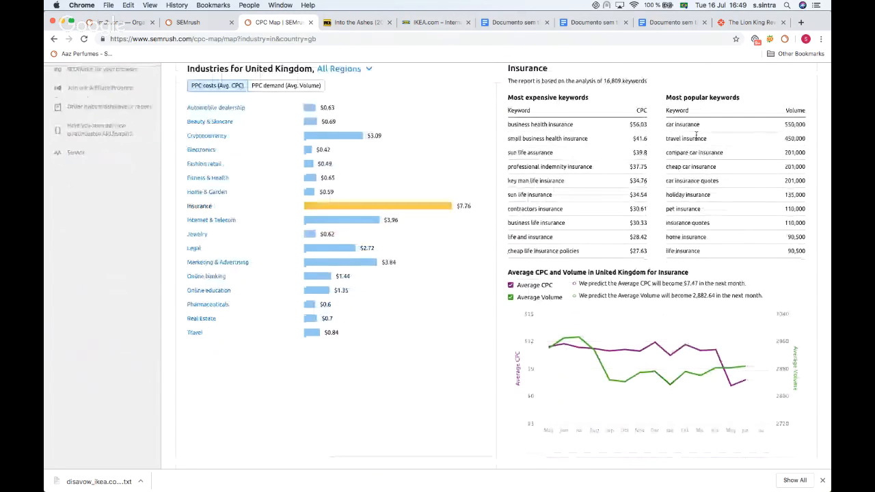
click(298, 89)
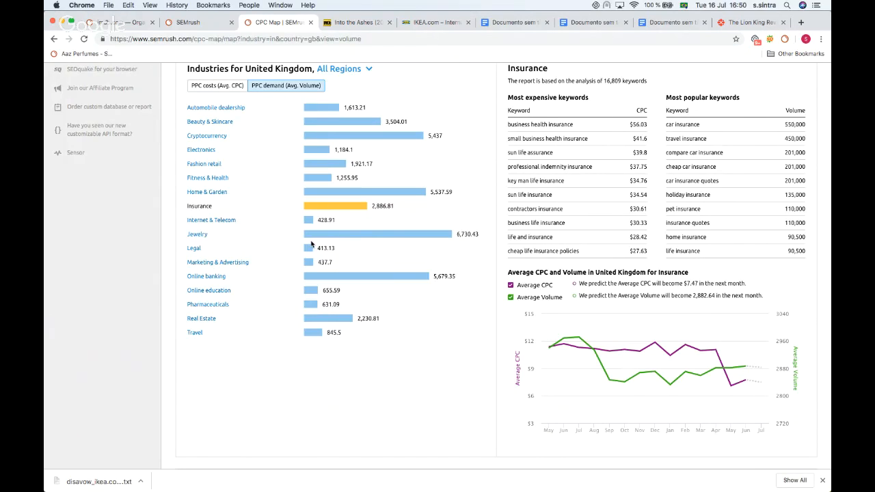
click(355, 240)
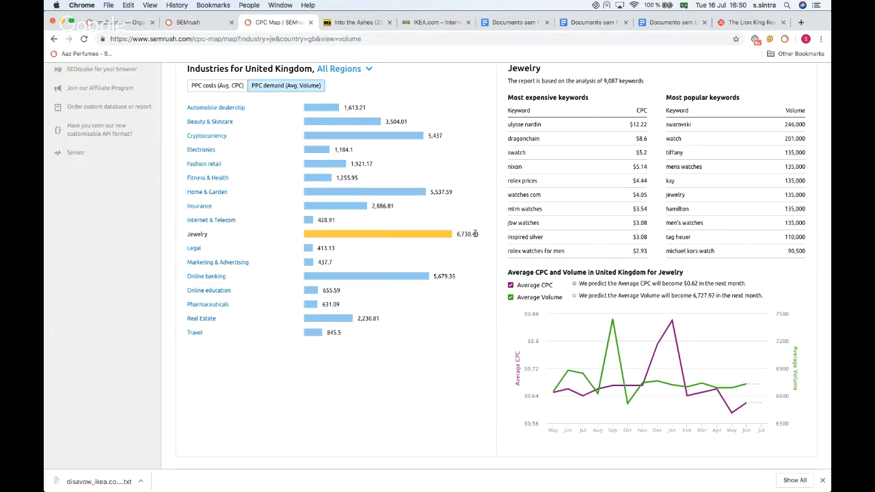
Step: Examine the Jewelry average CPC and volume trend chart and the map
scroll(484, 235, down, 3)
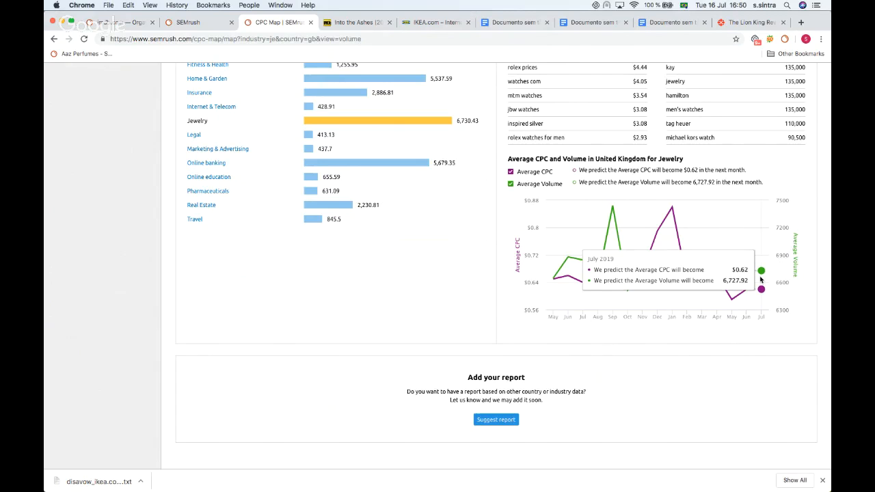
scroll(689, 332, up, 5)
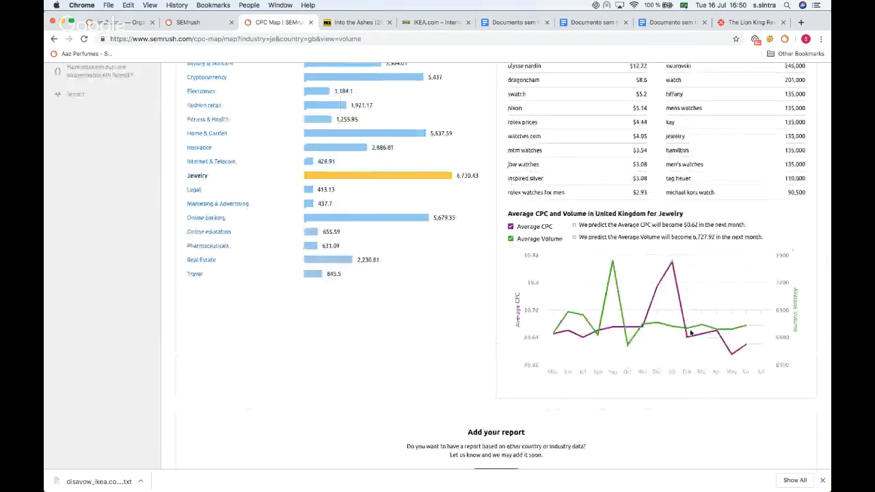
scroll(689, 333, up, 8)
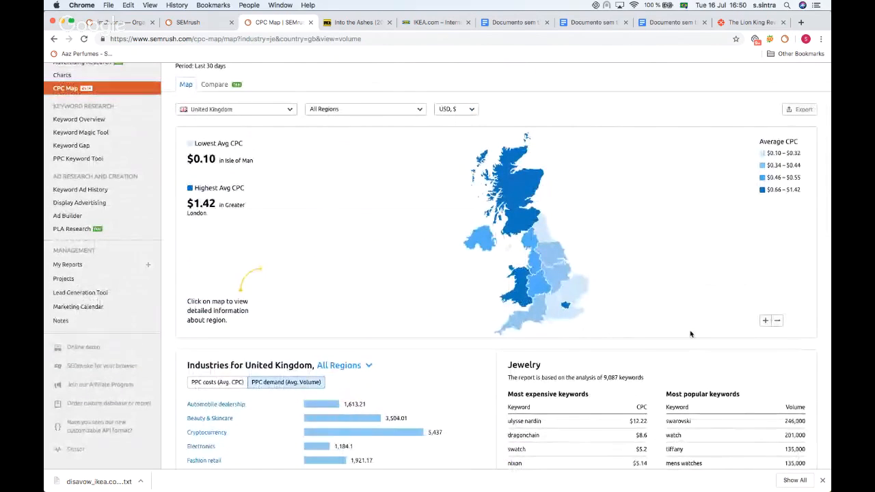
scroll(525, 270, up, 3)
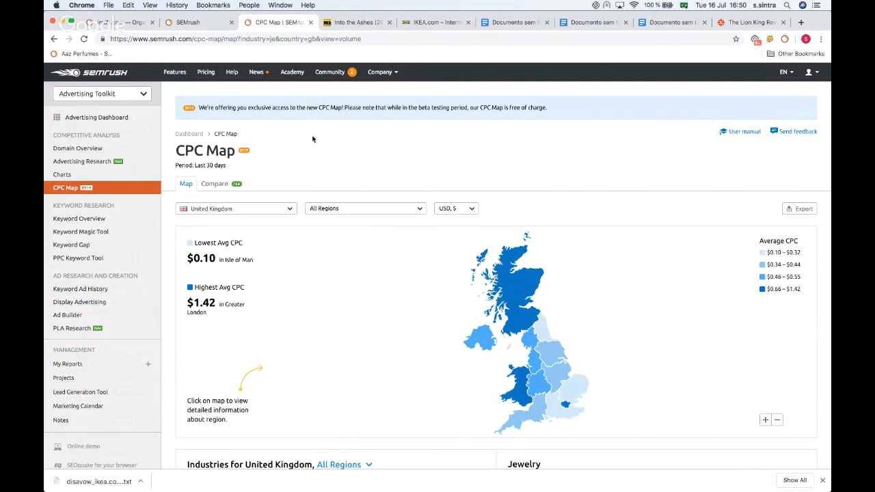
scroll(313, 139, down, 1)
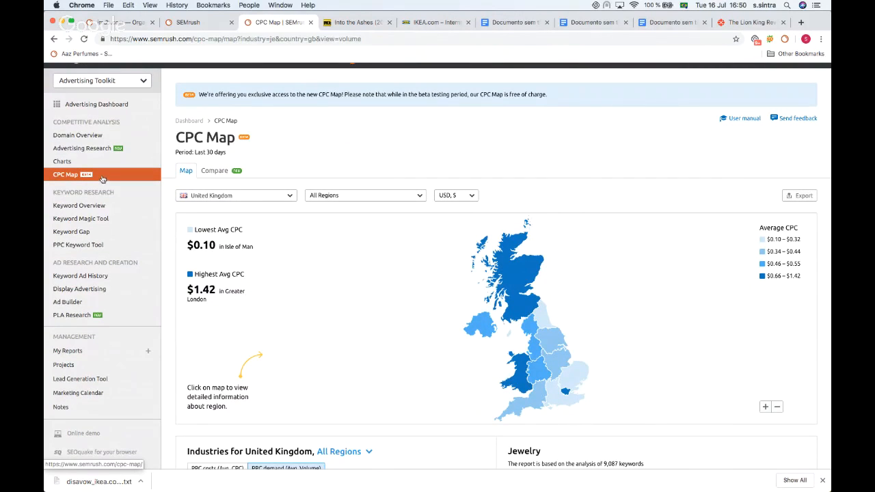
scroll(380, 113, down, 3)
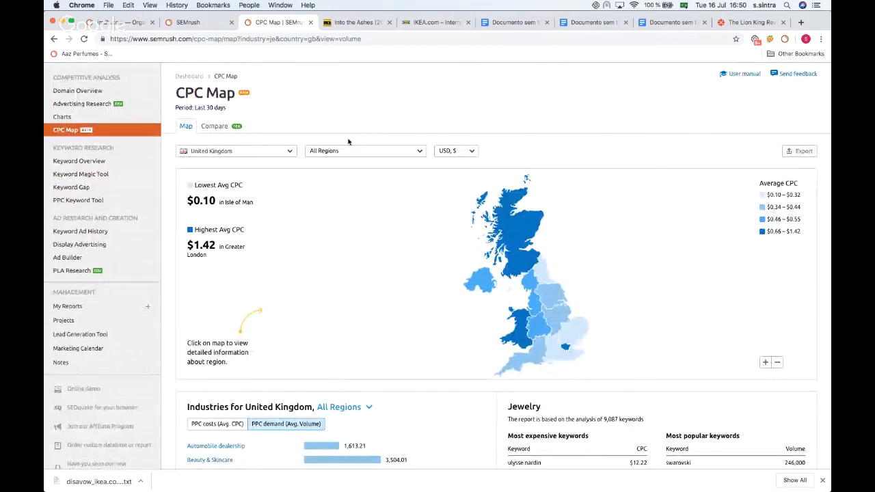
scroll(66, 149, down, 2)
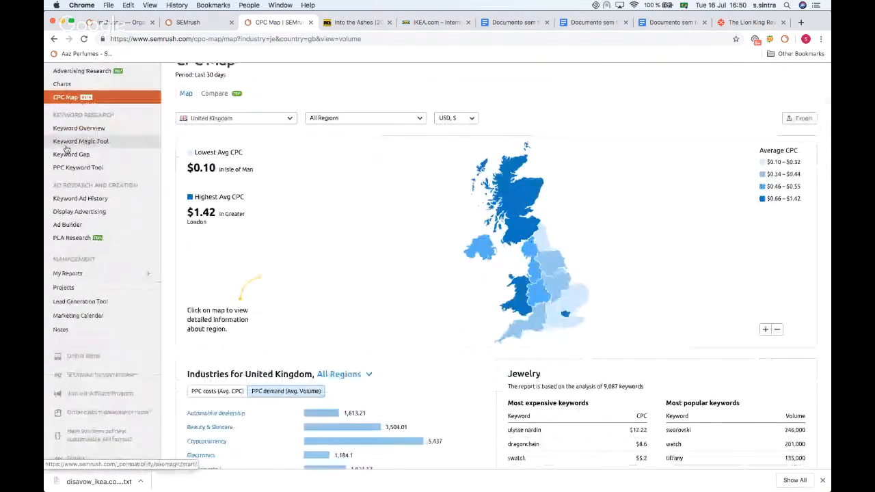
scroll(68, 154, up, 5)
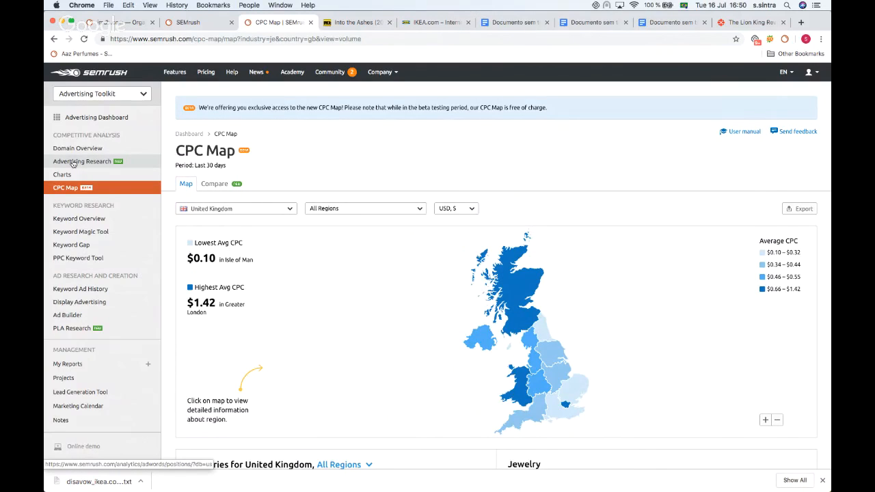
Step: Open Advertising Research and search for the imdb.com domain copied from the IMDb tab's address
click(73, 161)
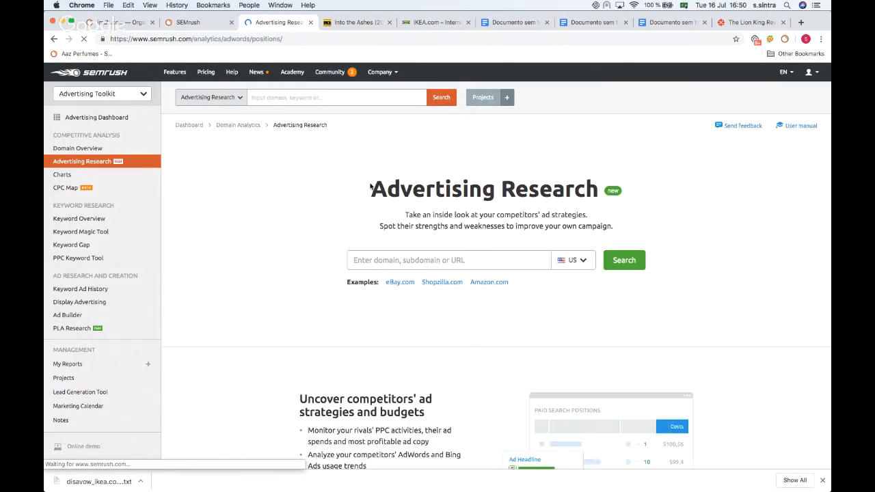
click(405, 24)
click(331, 22)
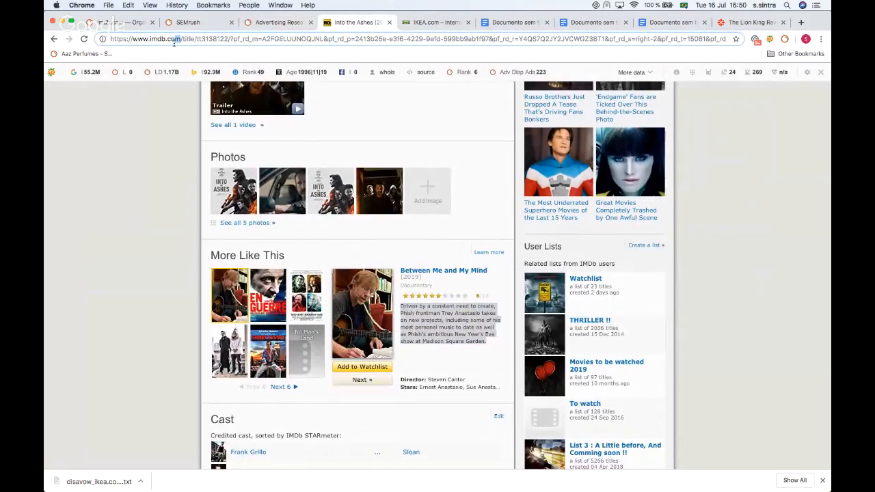
drag(166, 40, 150, 36)
key(super+c)
click(120, 21)
click(260, 25)
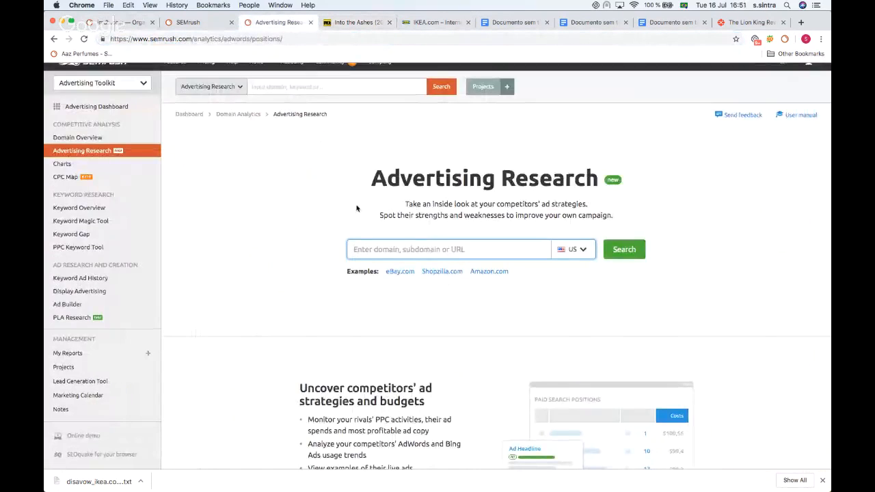
key(super+v)
click(574, 249)
click(624, 249)
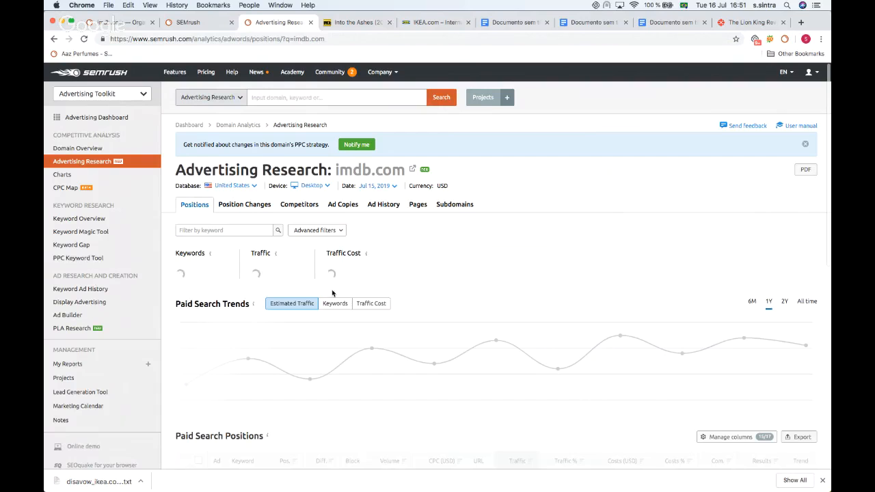
Step: Review the imdb.com paid search overview and trends
scroll(312, 174, down, 2)
scroll(317, 179, up, 2)
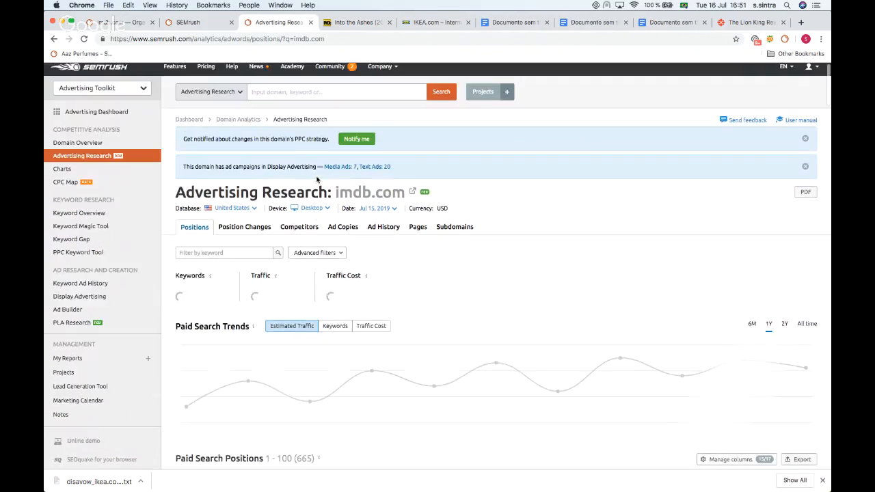
scroll(316, 179, down, 4)
scroll(316, 180, up, 4)
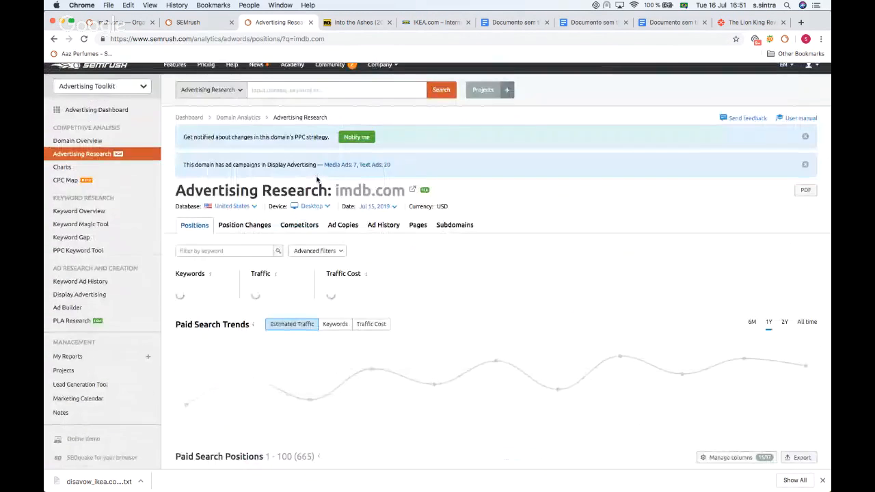
scroll(430, 182, down, 2)
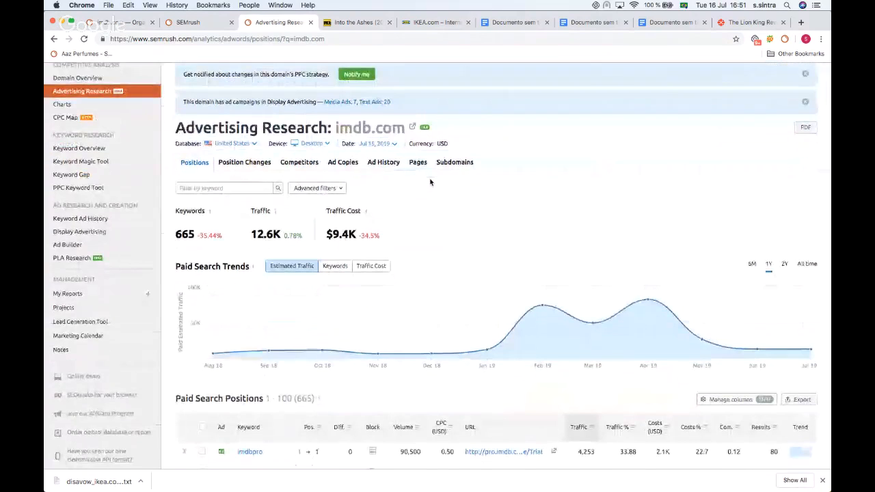
scroll(331, 162, up, 1)
scroll(337, 151, down, 1)
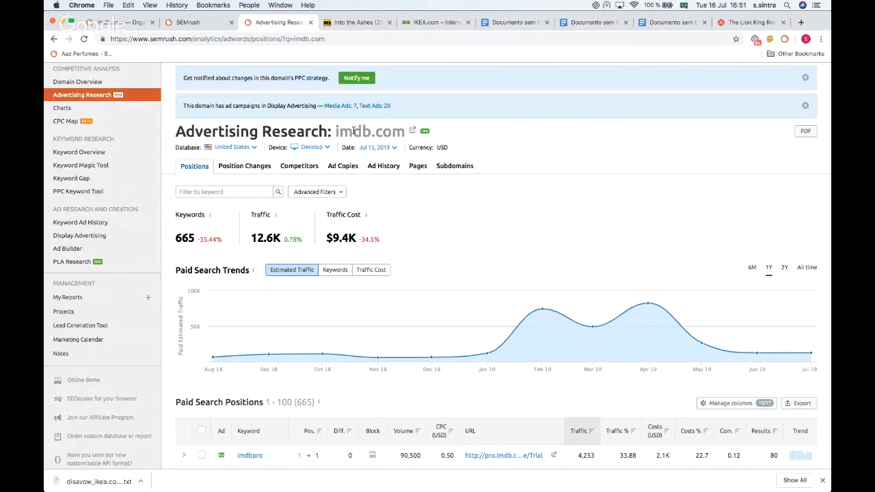
Step: Examine the imdb.com paid search positions table and trend chart
scroll(226, 171, down, 4)
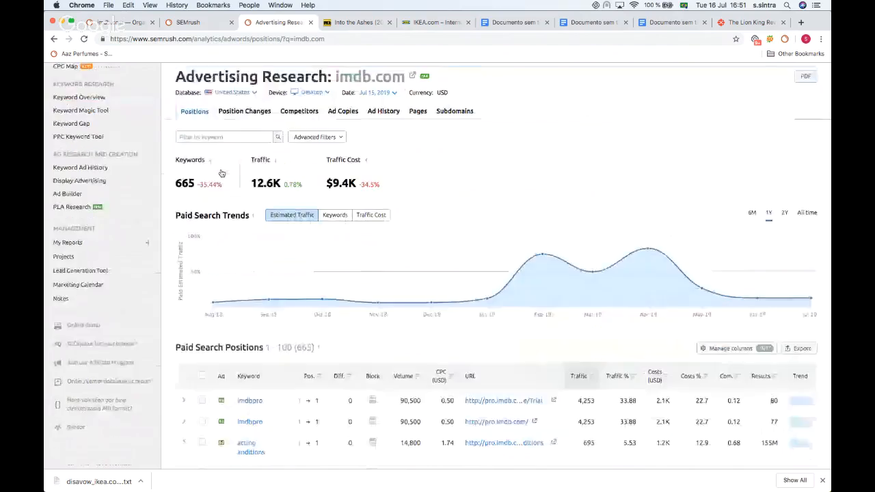
scroll(223, 175, up, 5)
scroll(222, 186, down, 6)
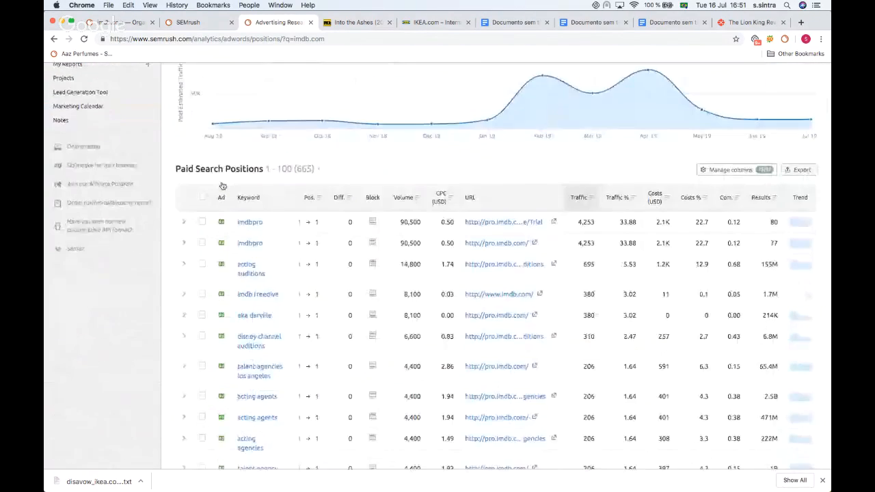
scroll(183, 196, up, 5)
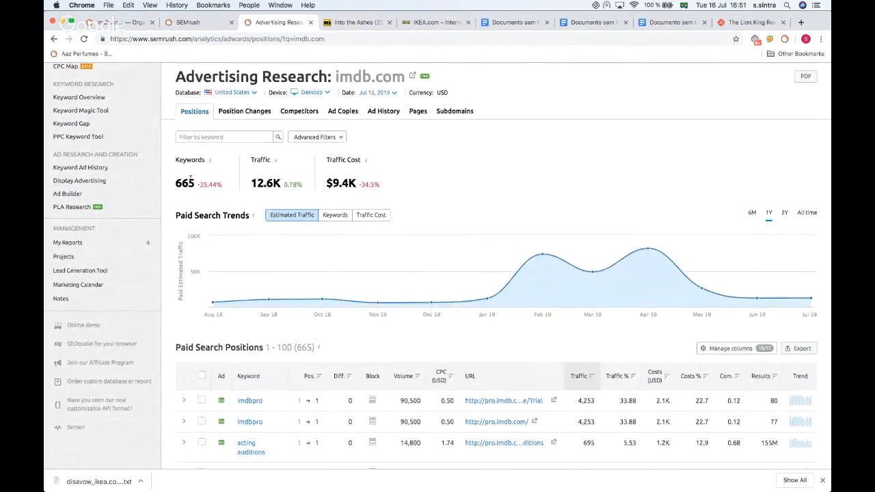
scroll(183, 195, up, 1)
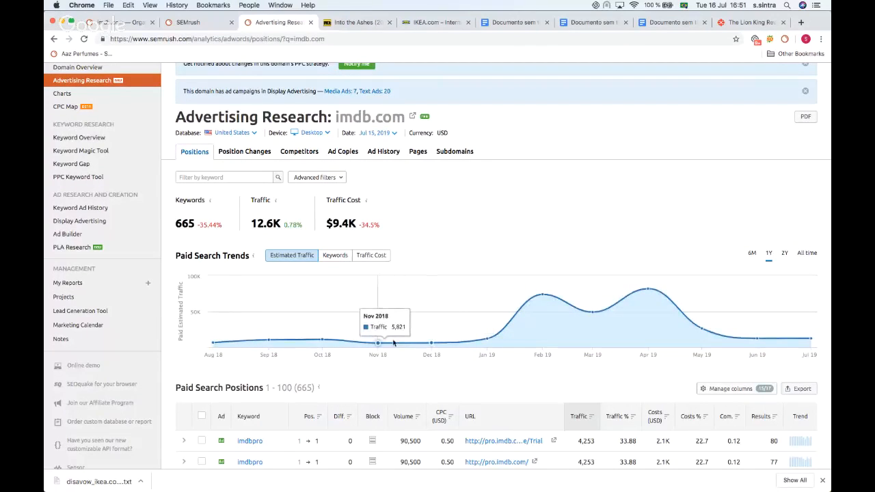
scroll(423, 276, up, 1)
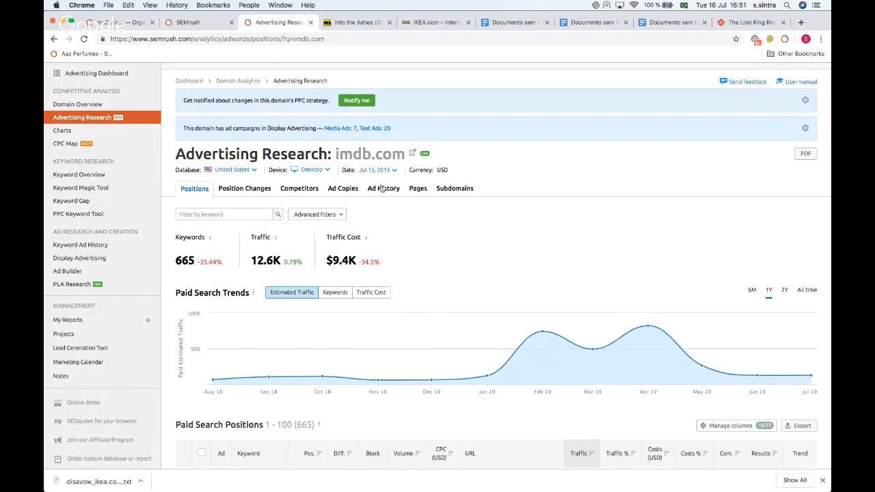
Step: Open the Ad Copies report for imdb.com and browse the ad texts
click(365, 189)
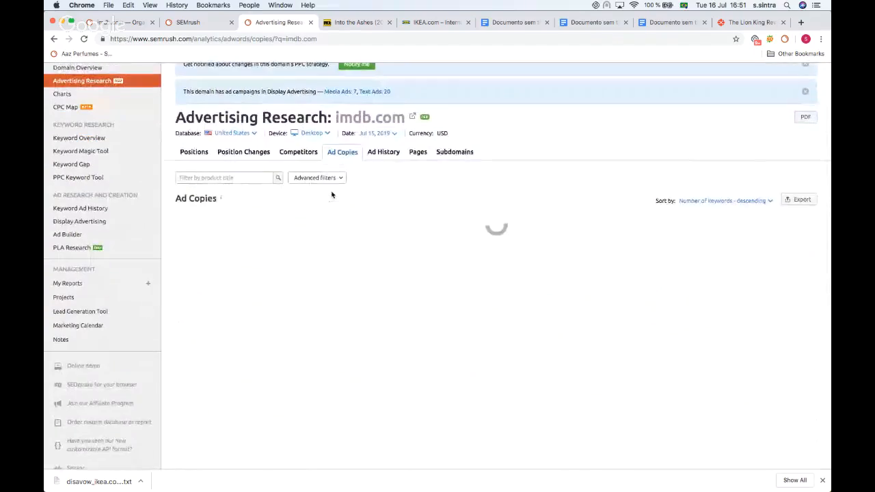
scroll(331, 195, down, 1)
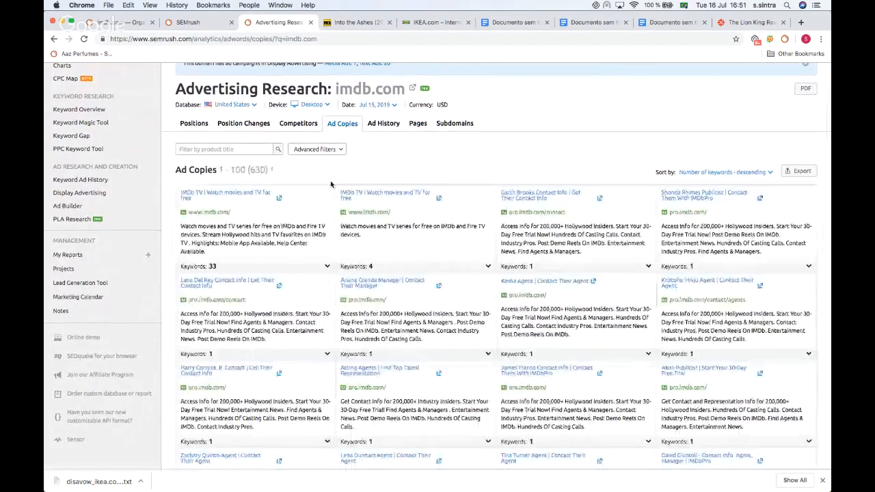
scroll(331, 184, down, 1)
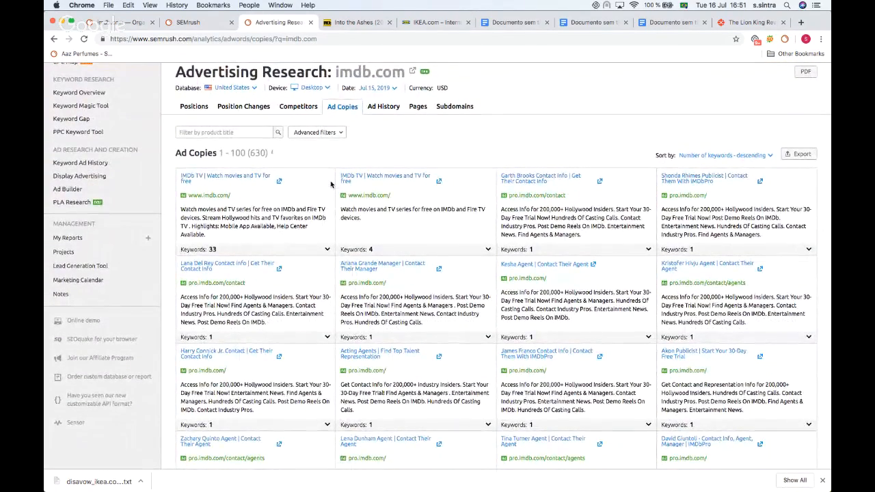
scroll(331, 184, down, 1)
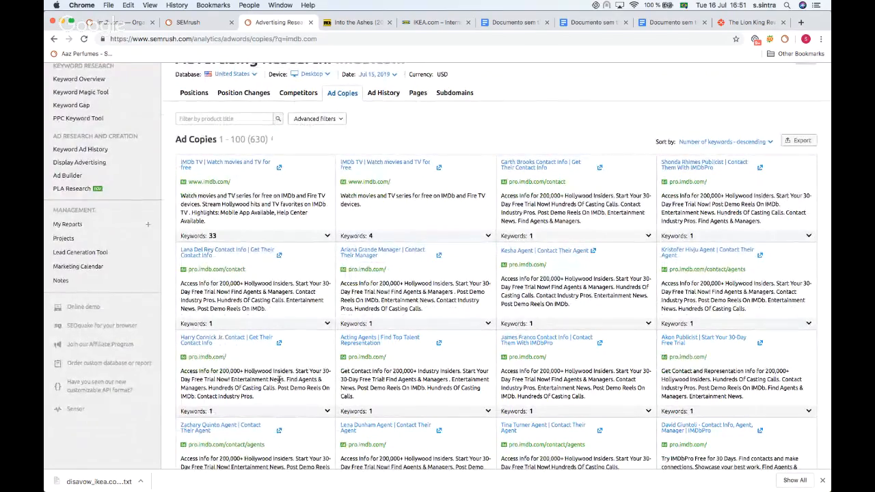
scroll(279, 380, down, 3)
scroll(237, 267, up, 5)
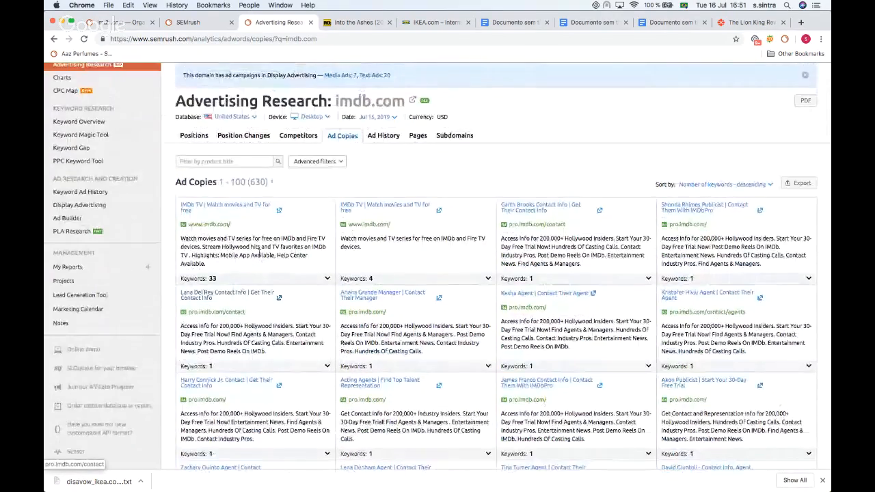
Step: Expand the keywords that trigger the first IMDb TV ad copy
click(233, 279)
scroll(233, 279, down, 2)
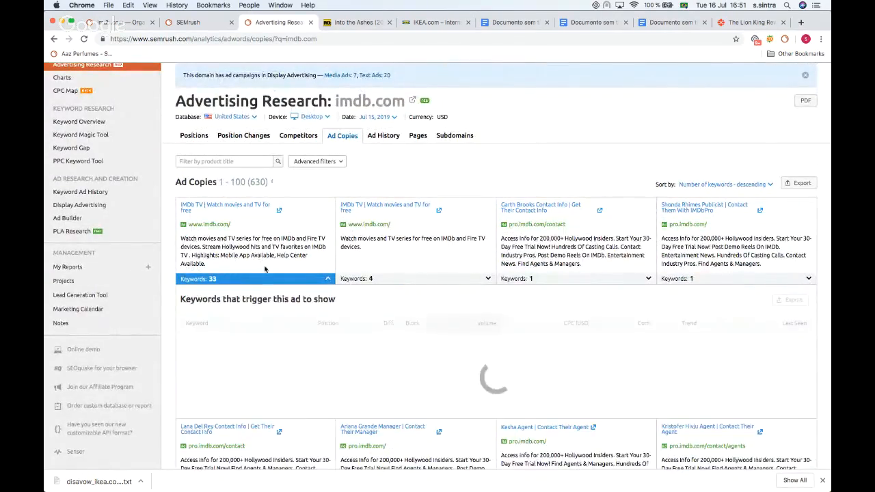
scroll(349, 187, up, 4)
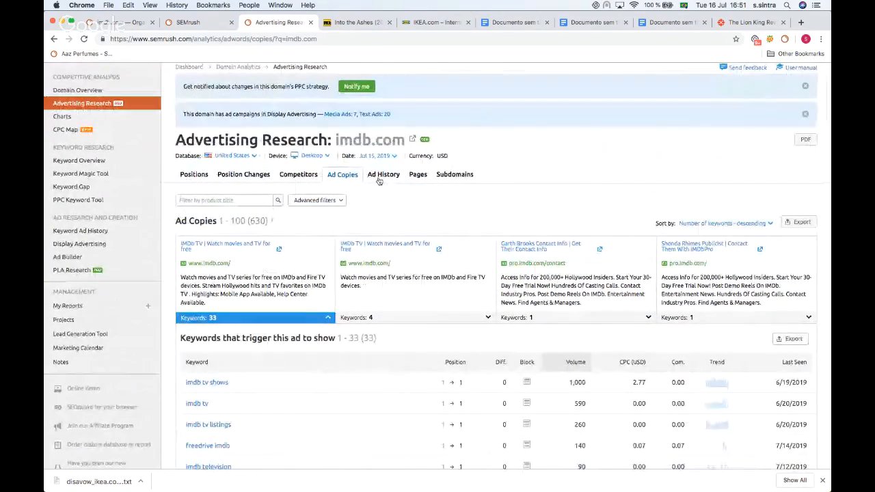
Step: Open the Ad History report and expand the November 2018 ad for the pro imdb com keyword
click(383, 175)
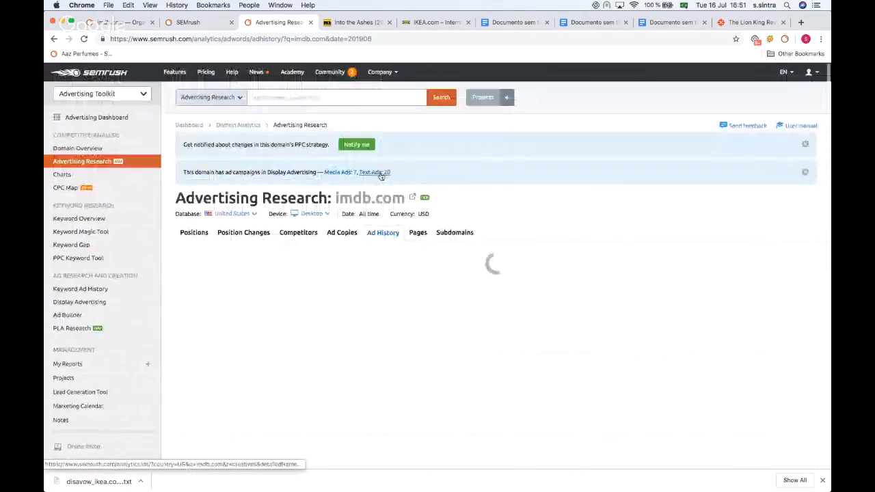
scroll(323, 205, down, 2)
scroll(323, 205, down, 1)
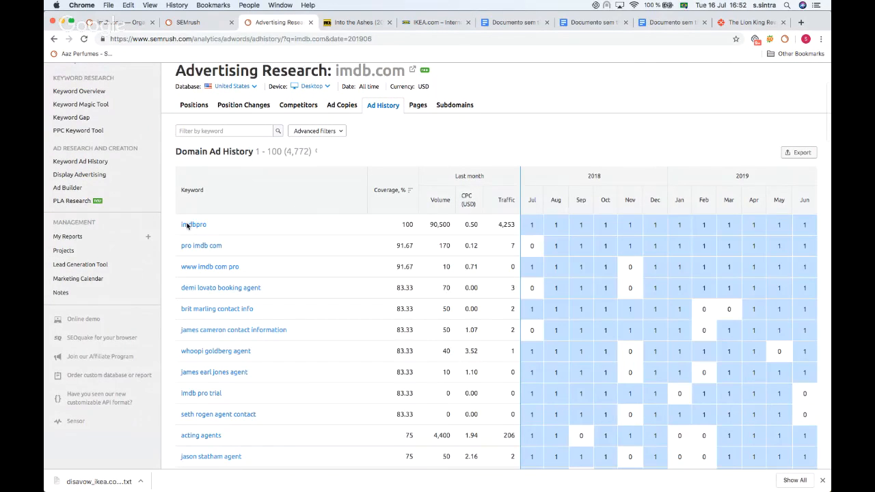
mouse_move(540, 223)
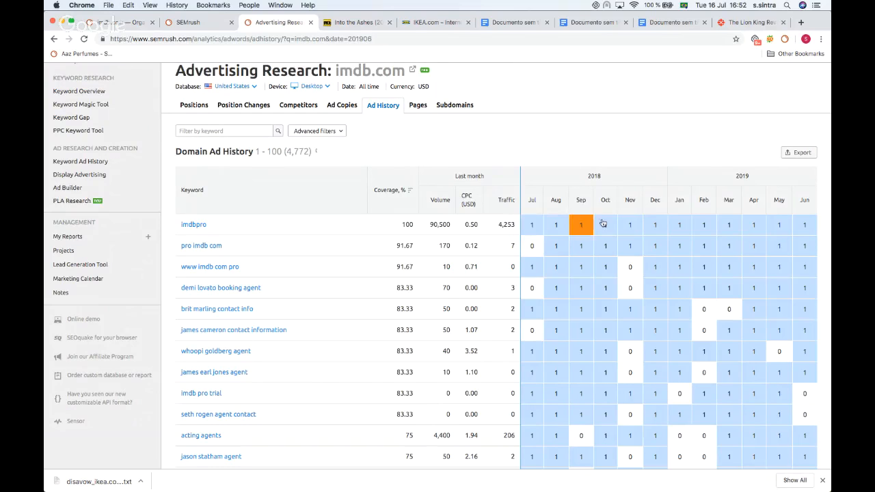
mouse_move(636, 227)
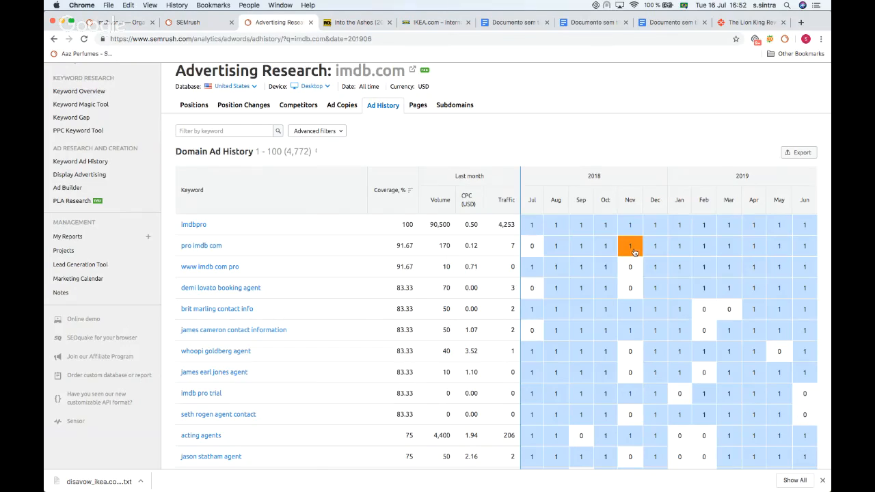
click(634, 253)
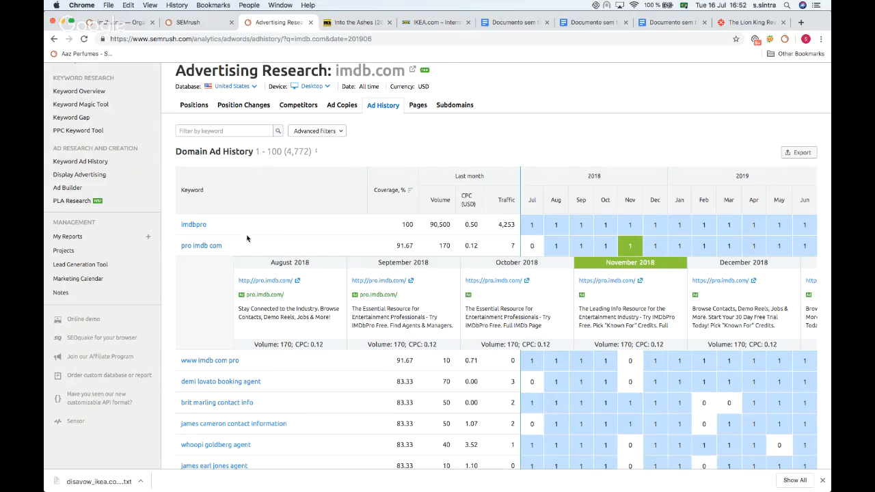
Step: Browse the domain ad history keyword table month by month
scroll(621, 285, down, 10)
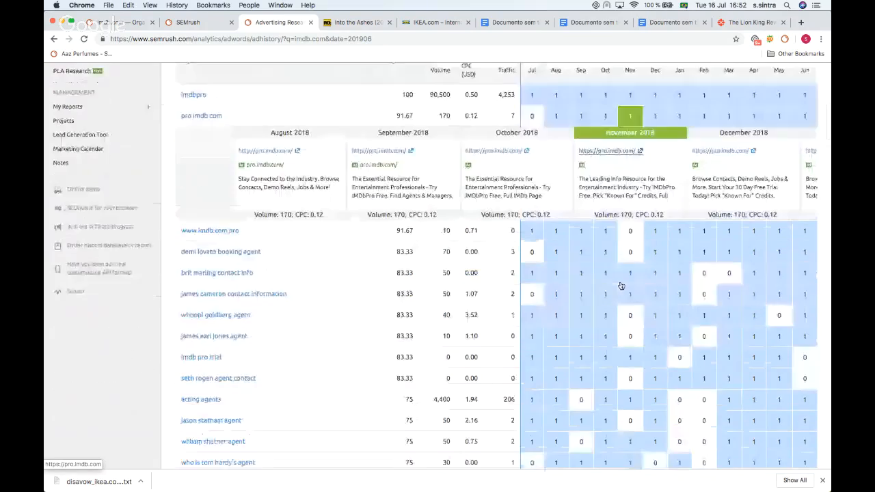
scroll(621, 285, down, 2)
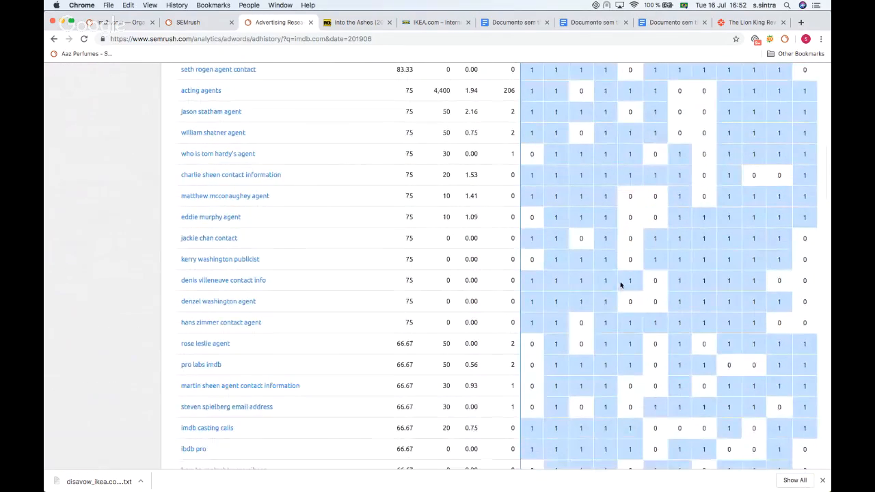
scroll(621, 301, down, 2)
scroll(623, 317, up, 9)
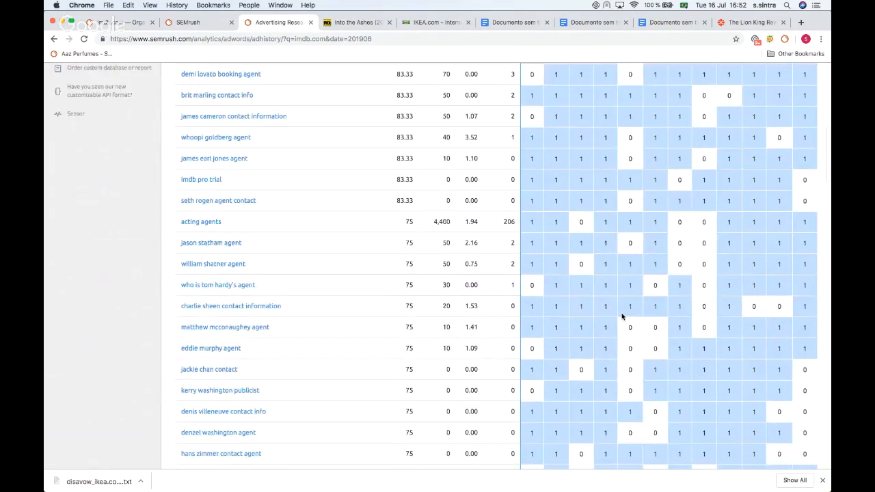
scroll(623, 309, up, 2)
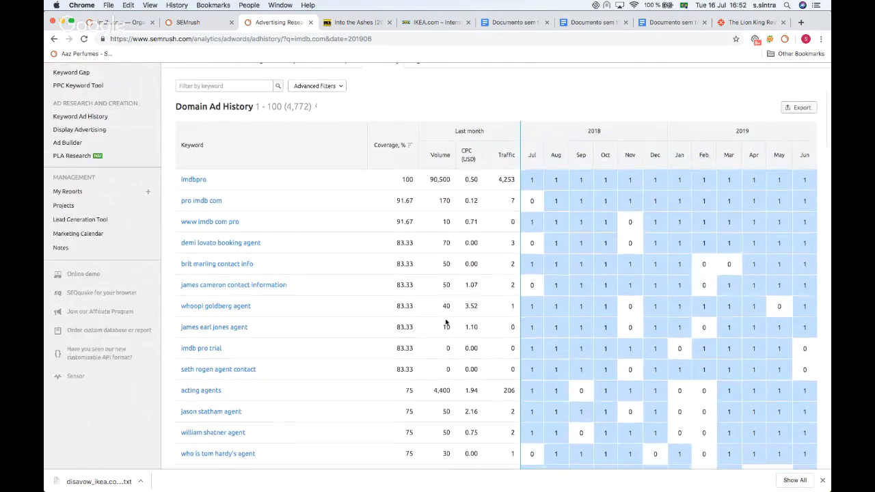
scroll(410, 240, up, 5)
scroll(83, 151, down, 3)
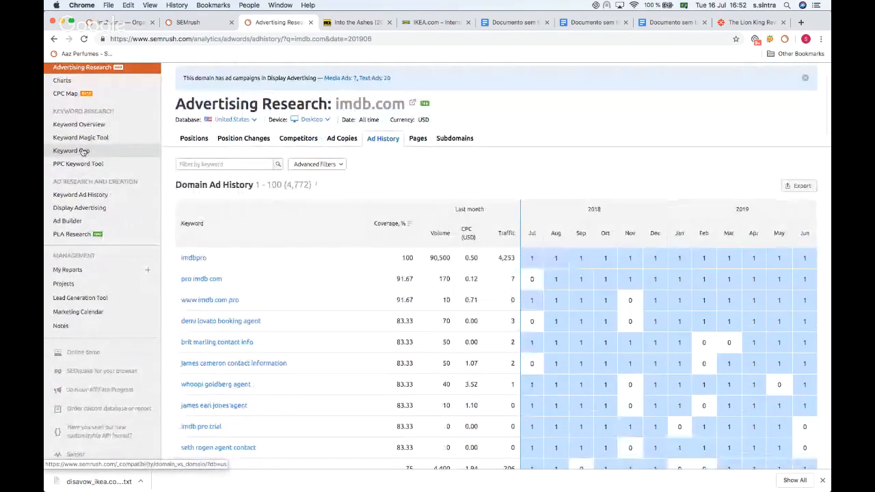
scroll(83, 151, down, 1)
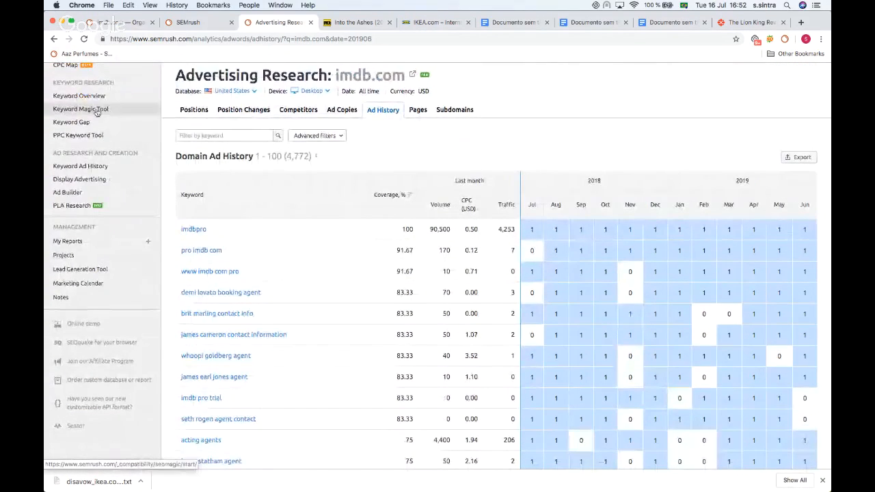
scroll(97, 112, down, 2)
scroll(98, 112, up, 4)
scroll(98, 113, up, 2)
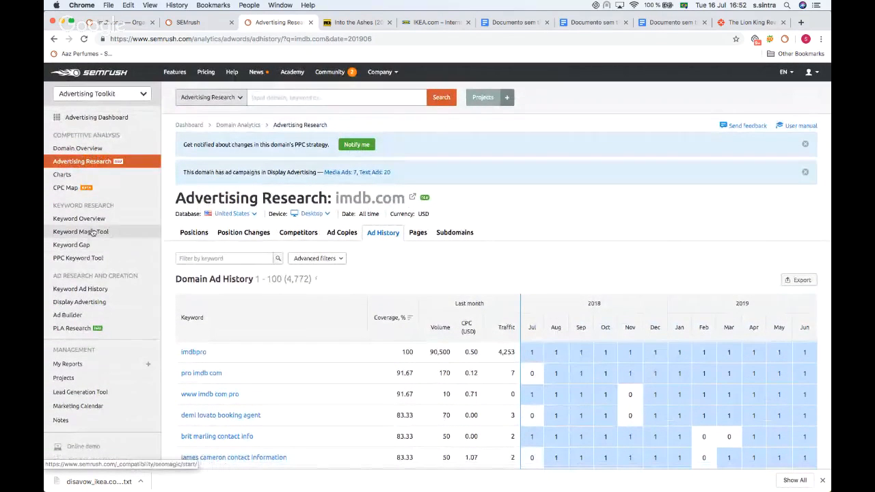
scroll(92, 233, down, 1)
Step: Open Display Advertising and search for ikea.com, copied from the IKEA tab's address
click(80, 276)
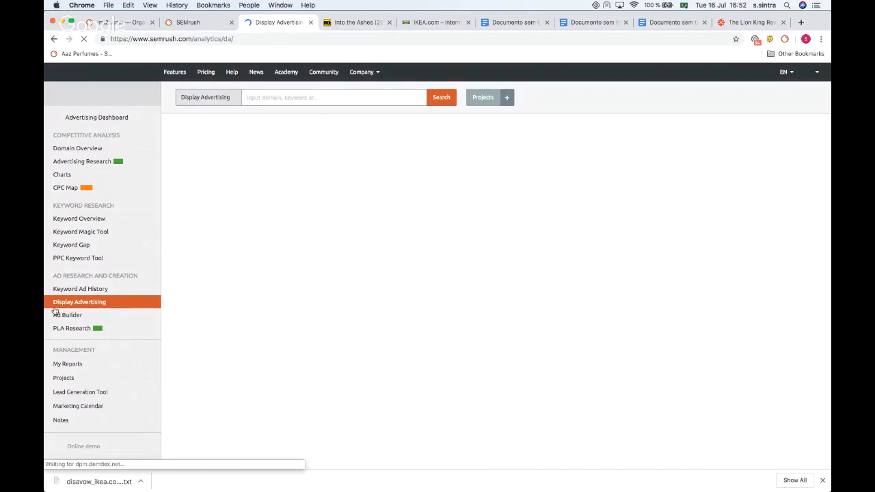
scroll(288, 177, down, 1)
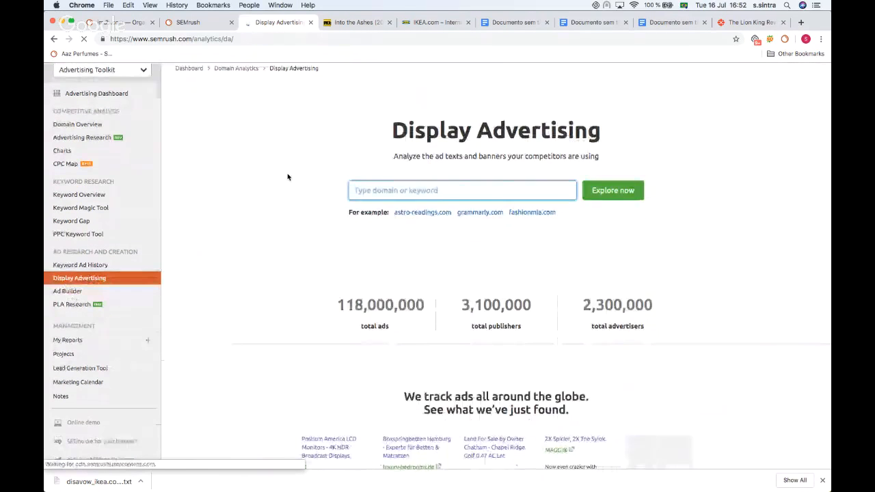
click(406, 23)
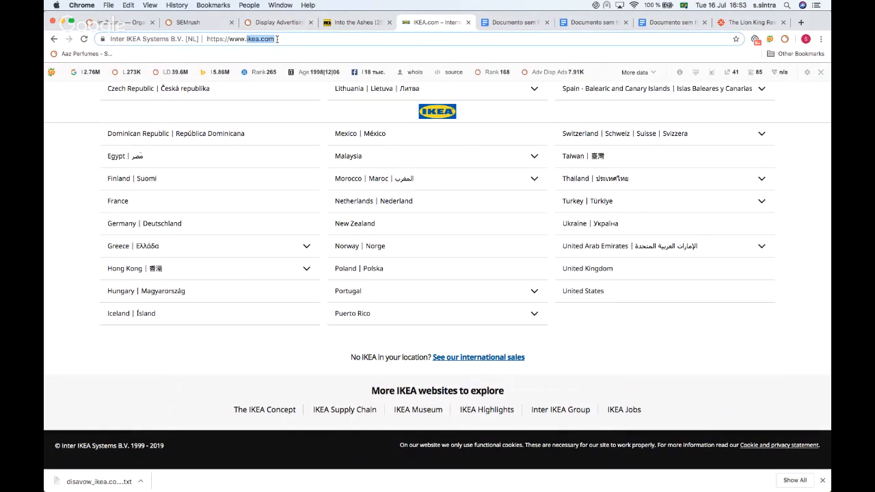
click(123, 22)
mouse_move(279, 22)
mouse_down()
mouse_move(332, 126)
mouse_move(280, 22)
mouse_up()
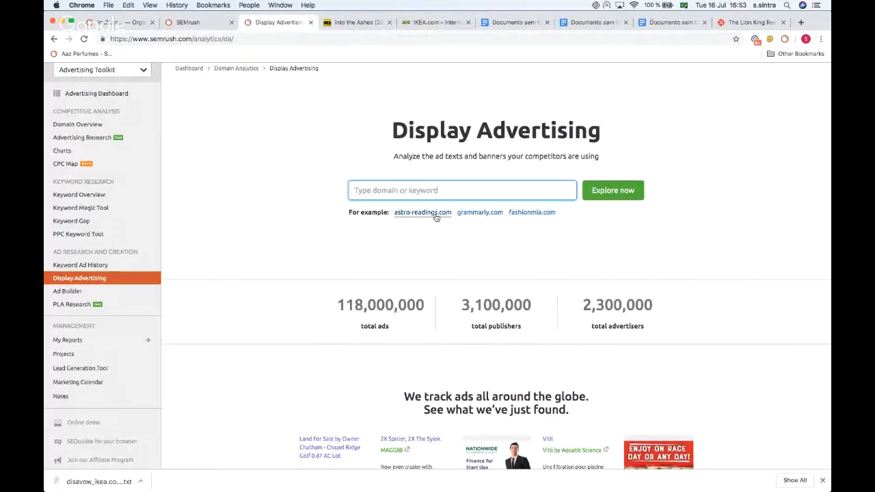
text(ikea.com)
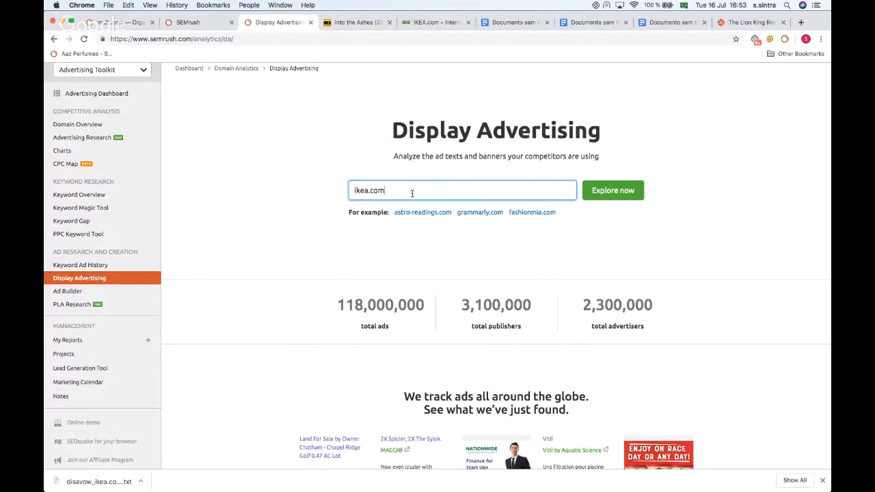
click(618, 190)
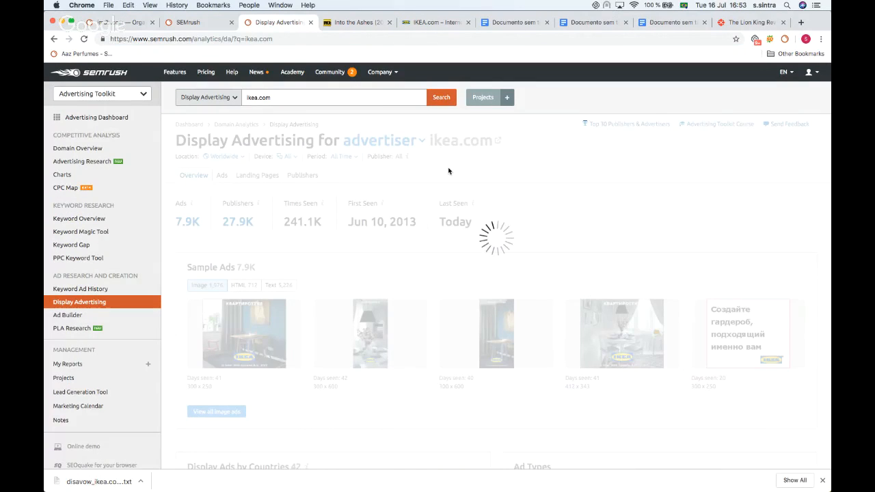
Step: Review the ikea.com display advertising overview, audience targeting and sample ads
scroll(448, 171, down, 1)
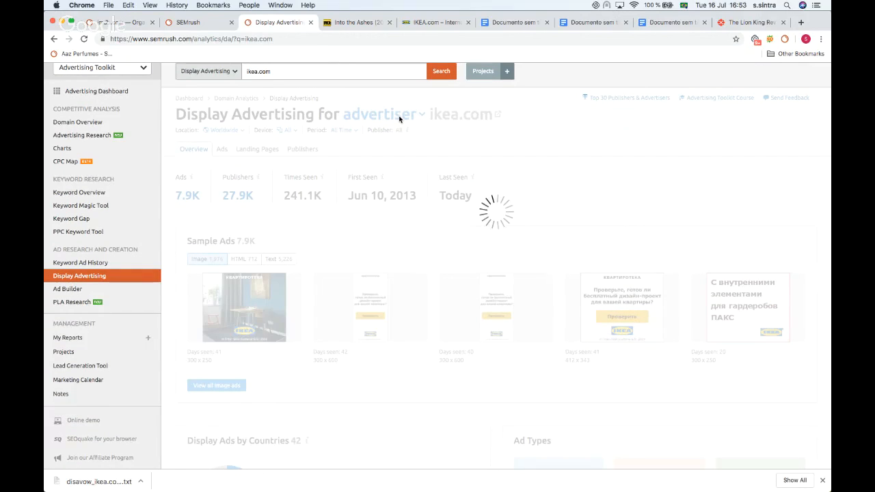
scroll(399, 119, down, 1)
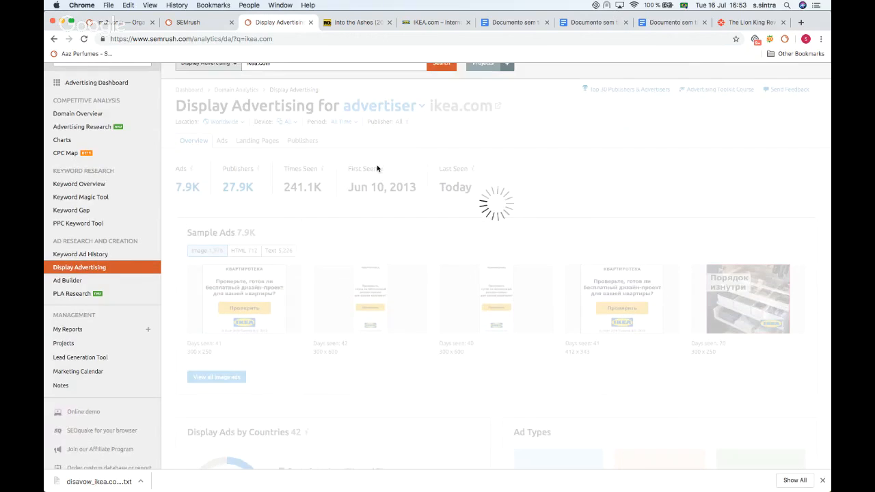
scroll(376, 169, down, 5)
scroll(377, 169, up, 5)
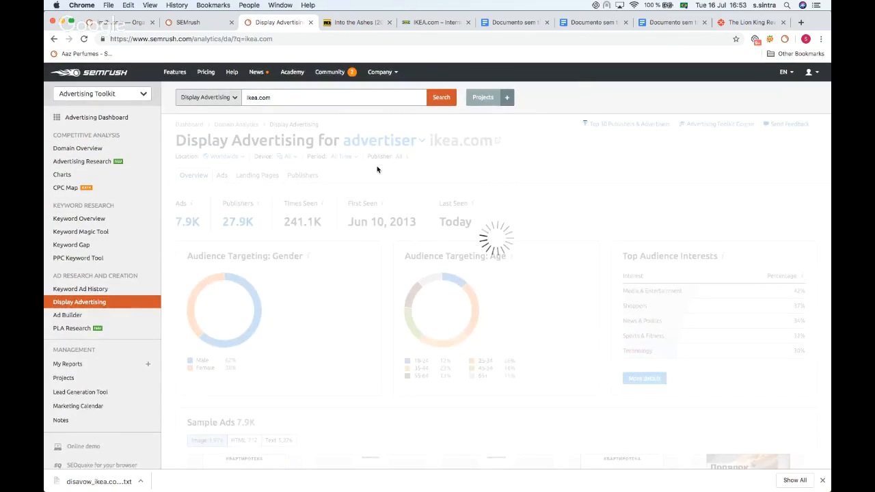
scroll(377, 168, down, 1)
scroll(376, 168, up, 1)
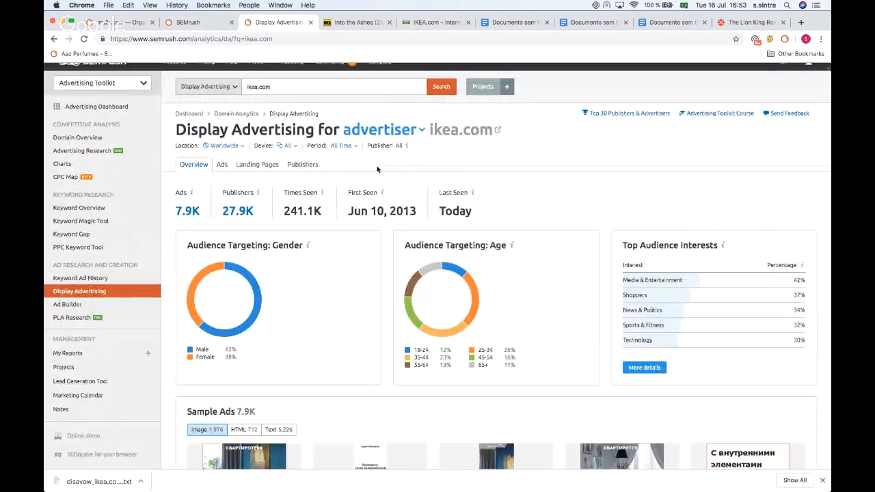
scroll(390, 143, down, 1)
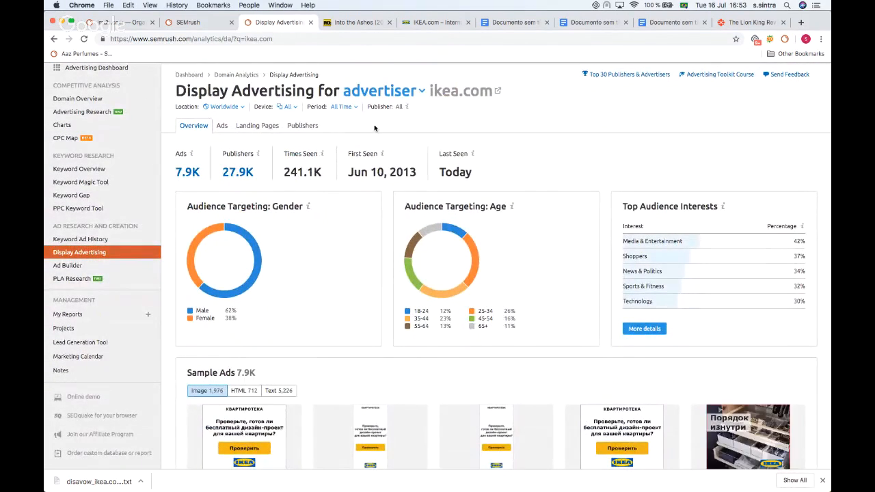
Step: Switch the ikea.com Display Advertising report from advertiser to publisher scope
scroll(374, 128, down, 1)
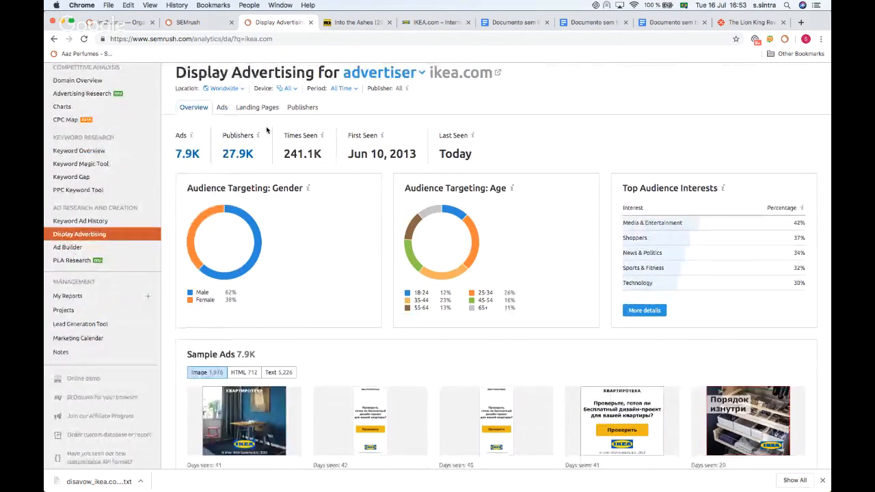
scroll(267, 134, down, 1)
scroll(267, 123, up, 2)
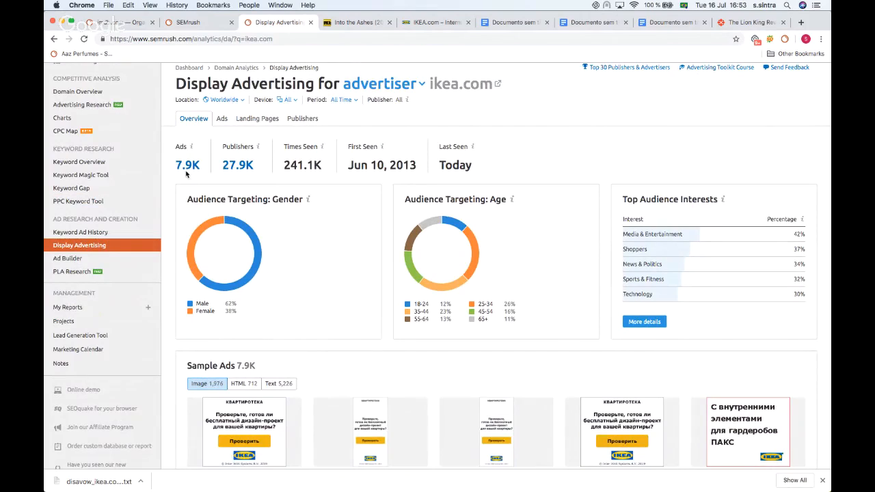
scroll(427, 148, up, 2)
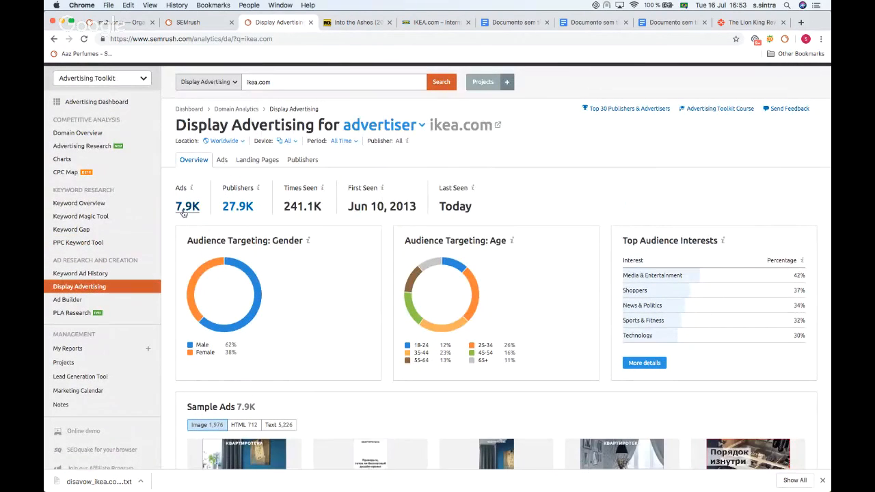
click(402, 125)
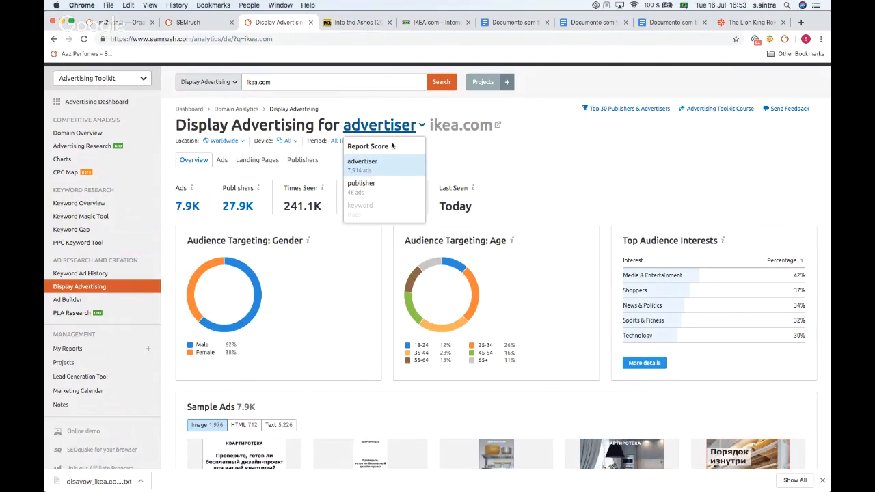
click(374, 186)
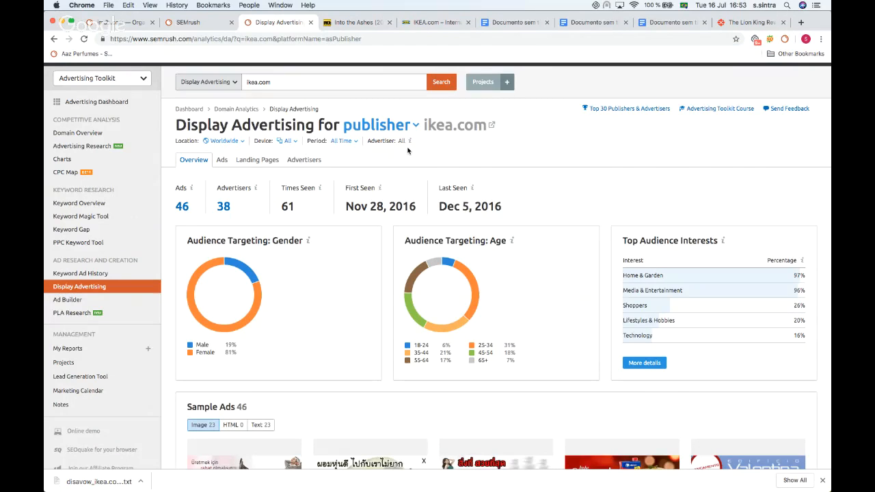
Step: Review the ikea.com publisher-scope overview and compare it with the IKEA website tab
scroll(408, 151, down, 8)
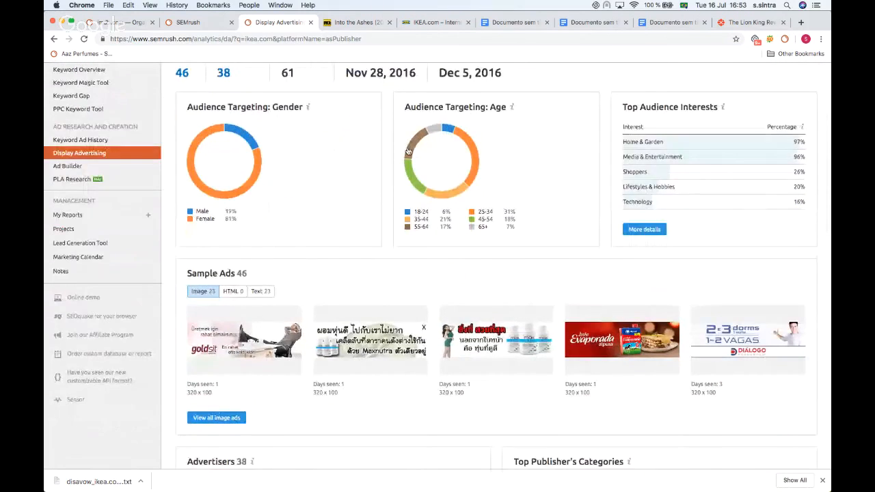
scroll(408, 151, up, 4)
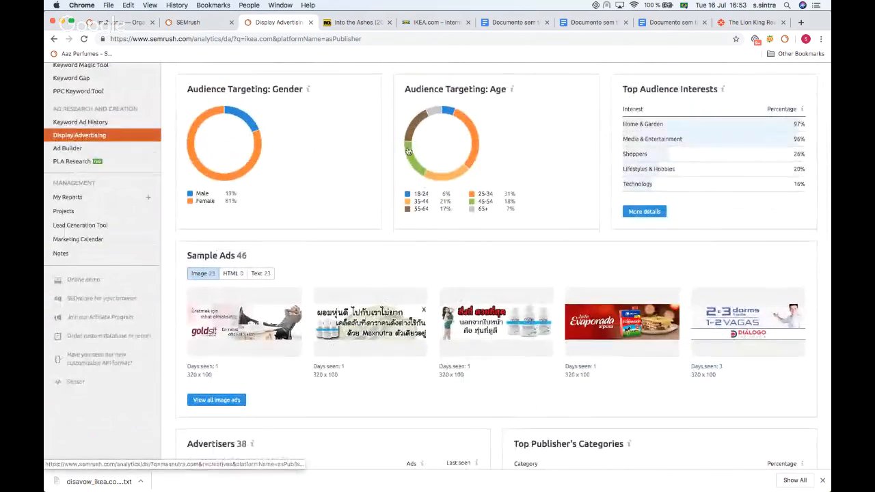
scroll(482, 99, up, 2)
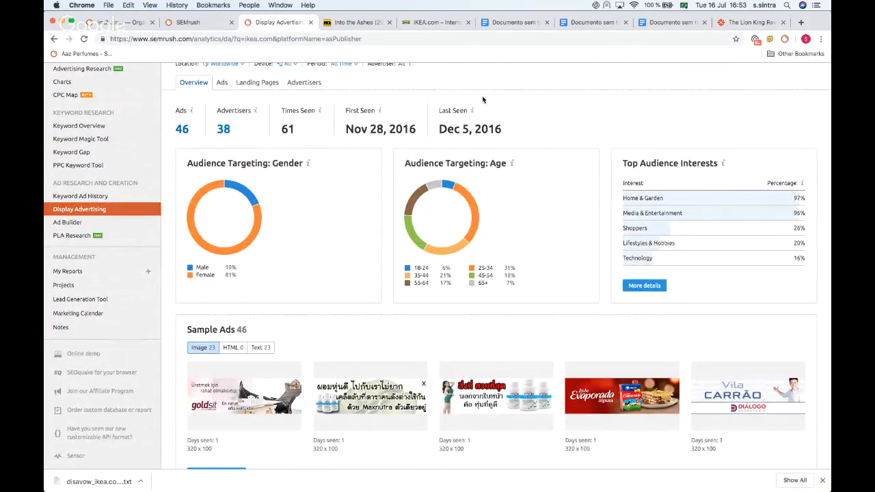
click(433, 23)
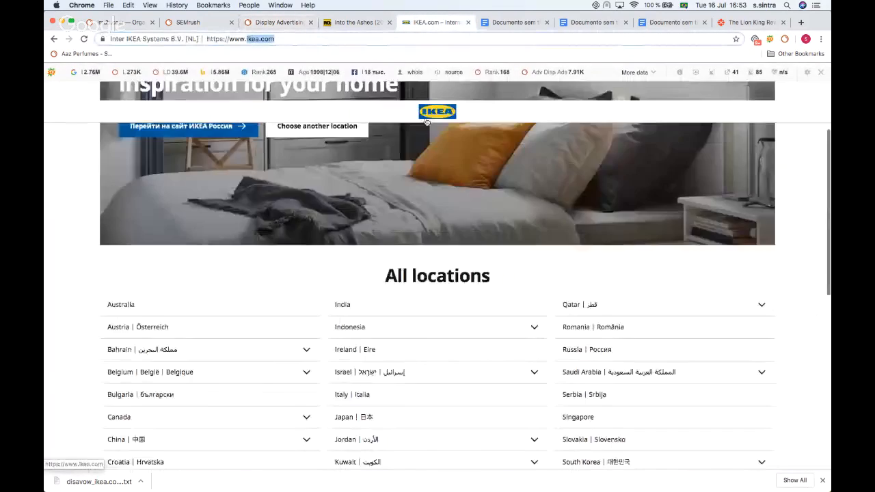
scroll(426, 122, up, 4)
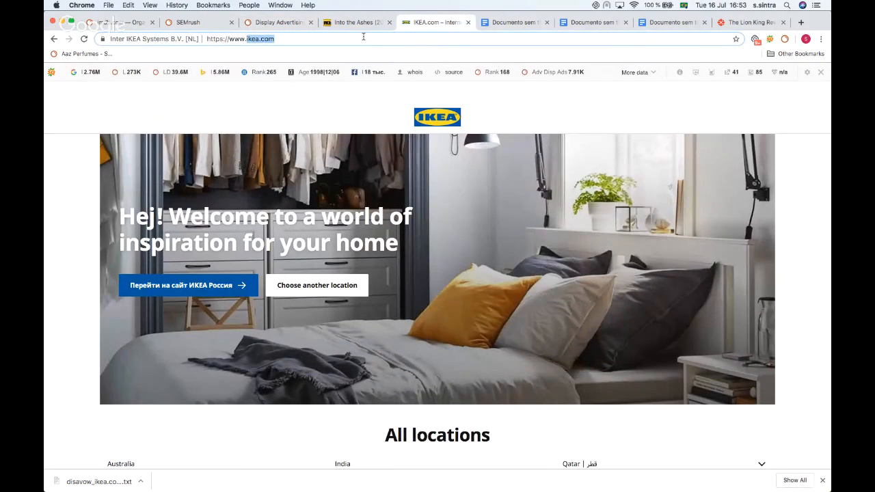
click(278, 23)
scroll(318, 205, down, 3)
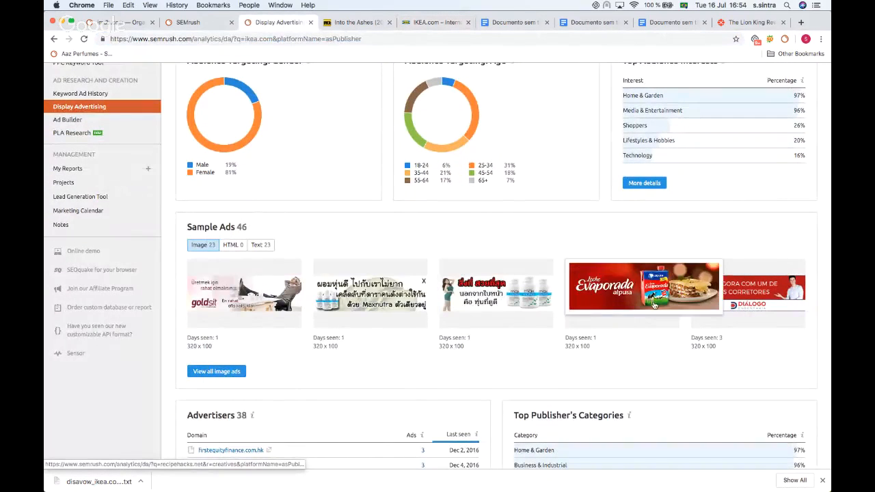
scroll(305, 354, up, 5)
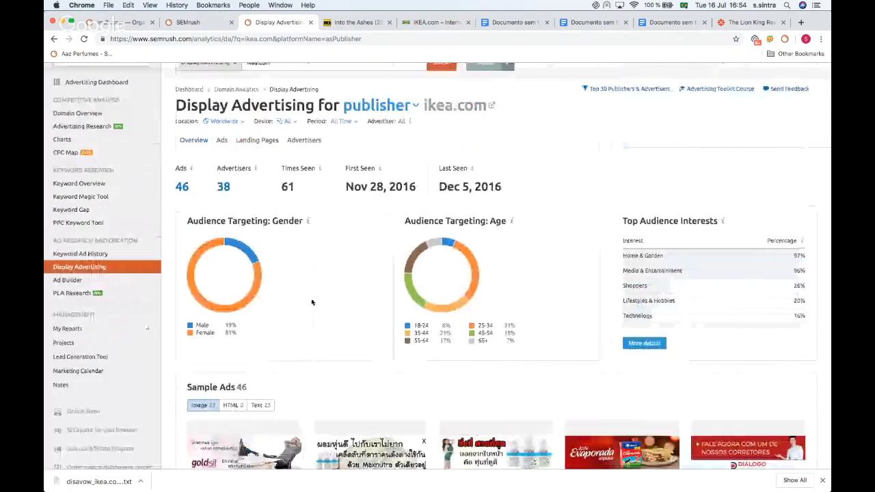
Step: Switch the ikea.com Display Advertising report back to advertiser scope
click(380, 106)
click(376, 144)
scroll(342, 103, down, 4)
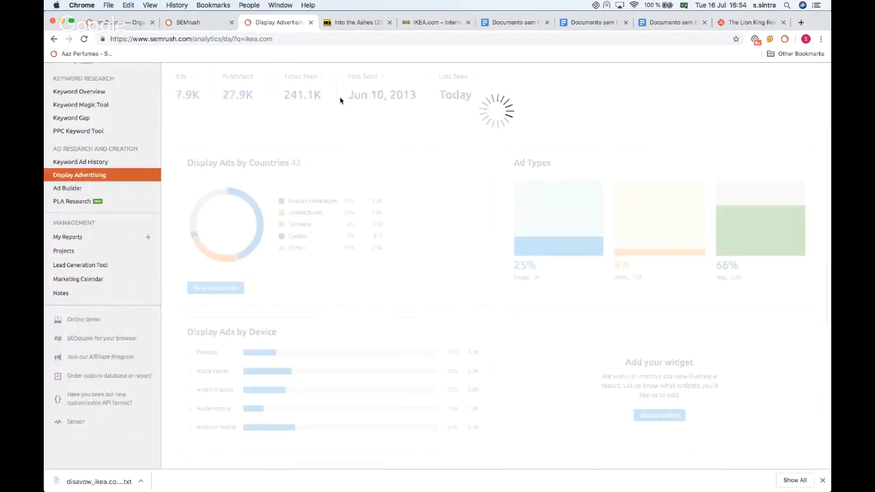
scroll(253, 260, up, 1)
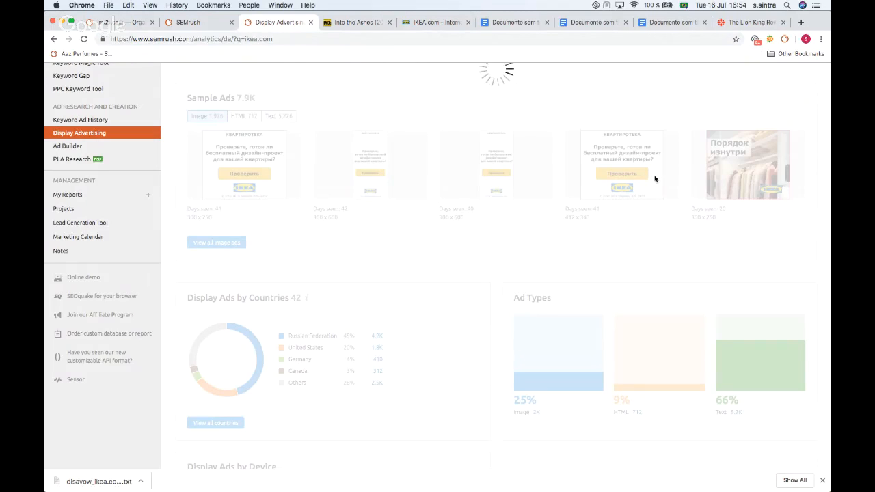
scroll(451, 171, up, 5)
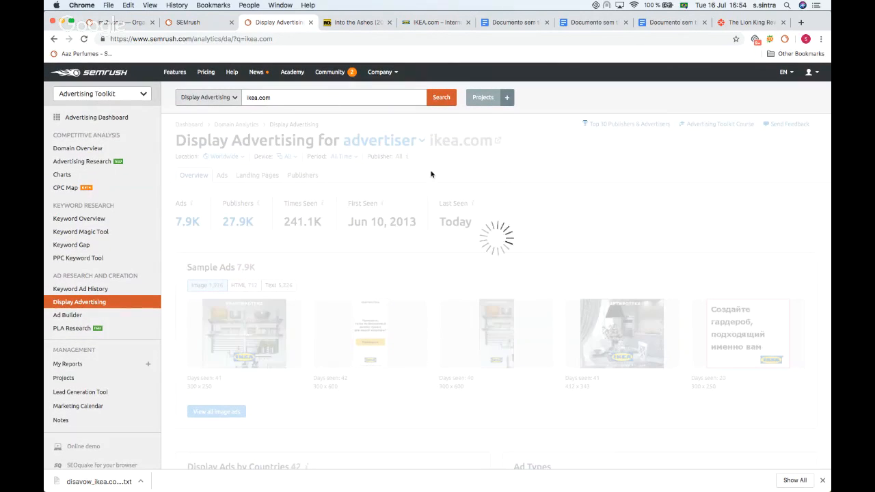
scroll(431, 173, down, 7)
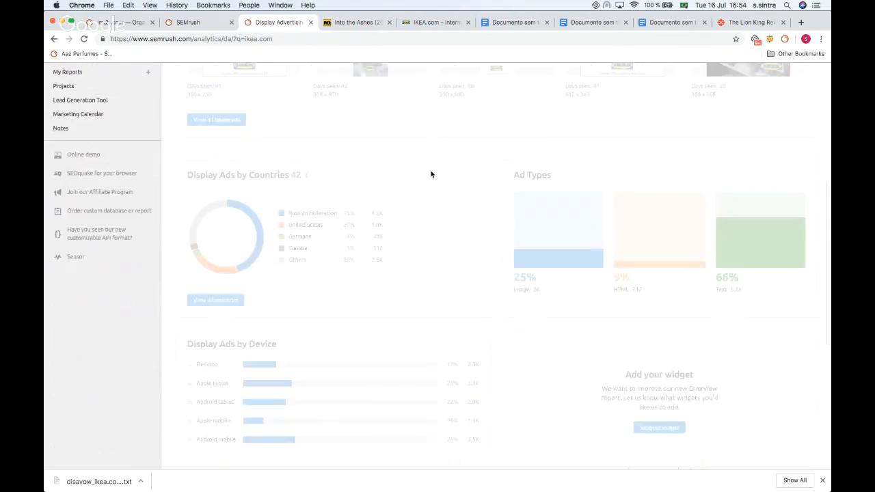
scroll(430, 174, up, 6)
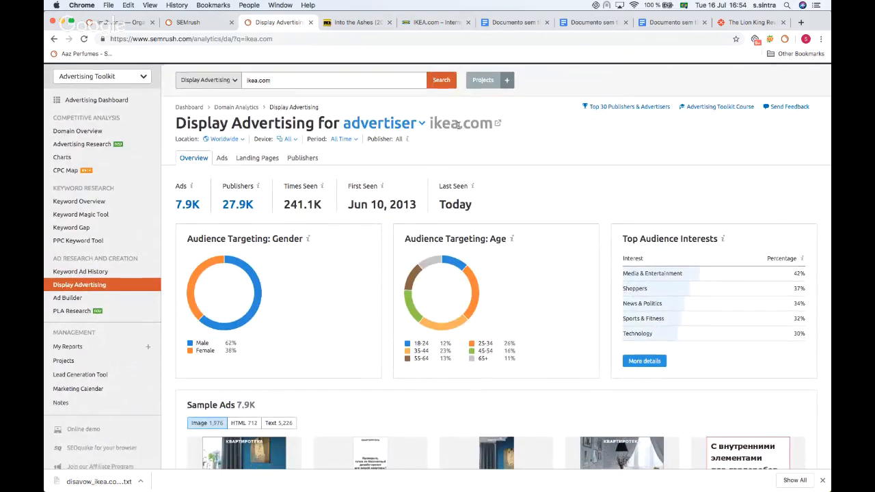
Step: Review the advertiser overview's sample ads, publishers, countries, ad types and device breakdown
scroll(426, 138, down, 1)
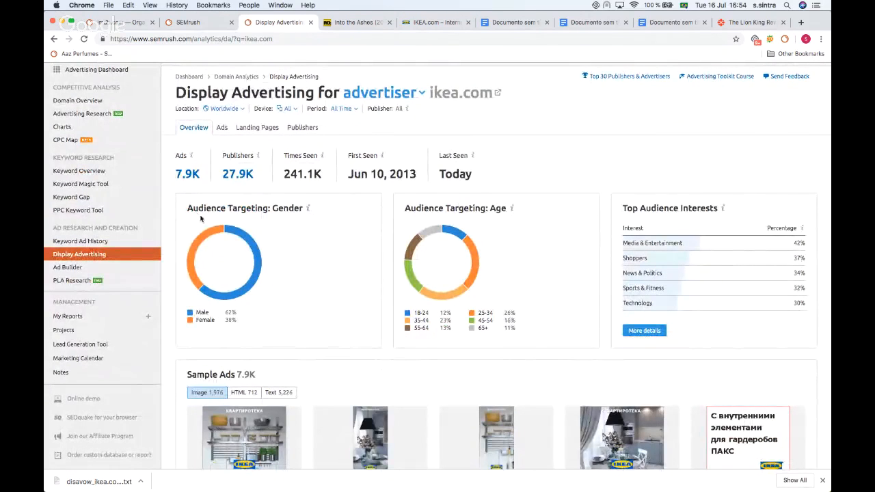
scroll(267, 225, down, 2)
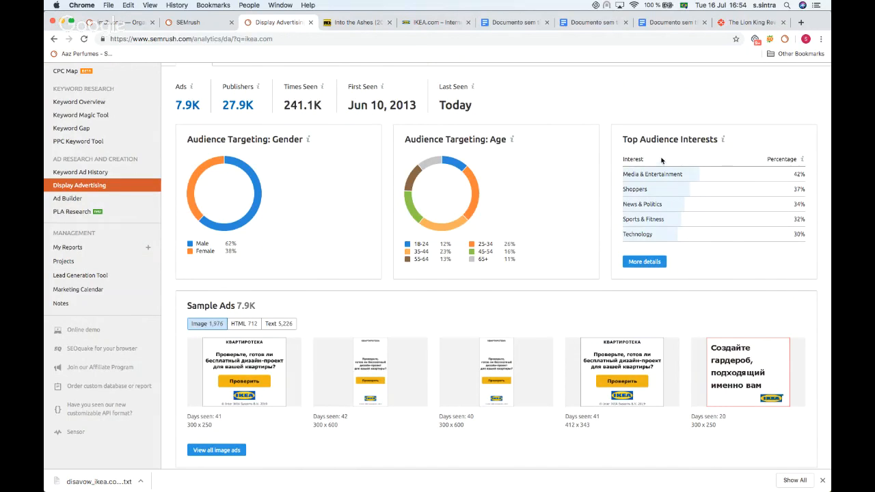
scroll(661, 160, down, 2)
mouse_move(197, 341)
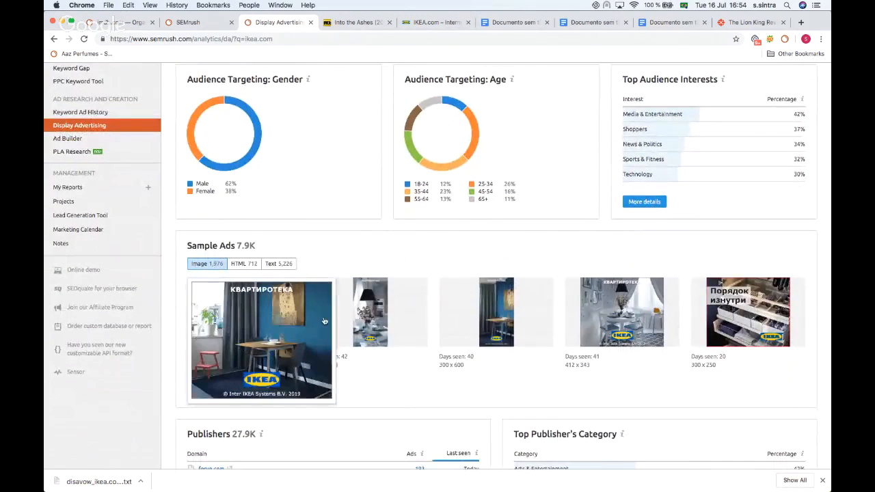
mouse_move(629, 315)
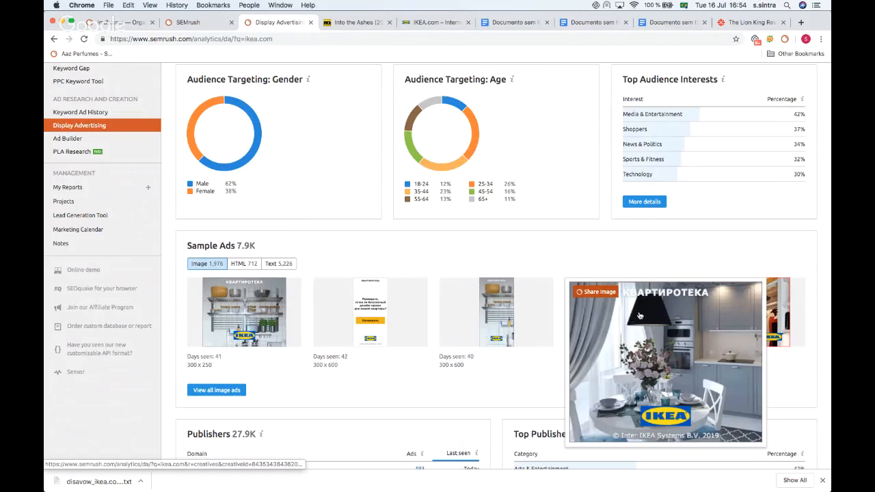
mouse_move(743, 302)
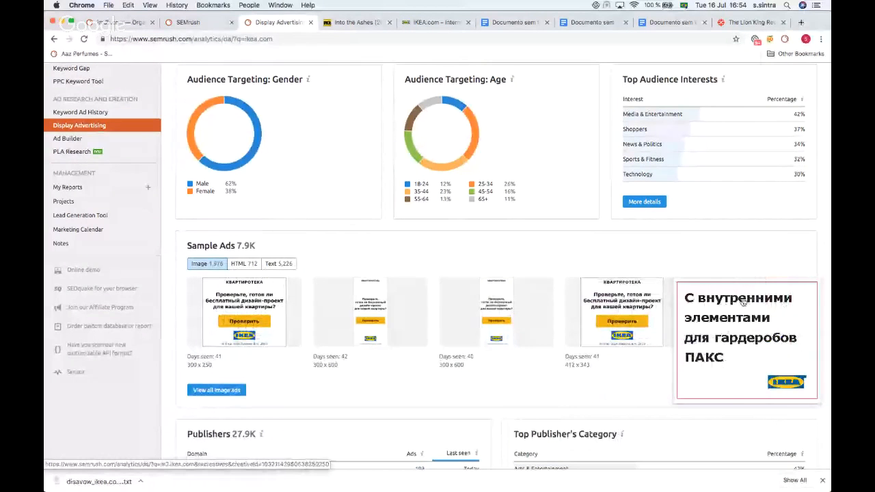
scroll(697, 254, down, 8)
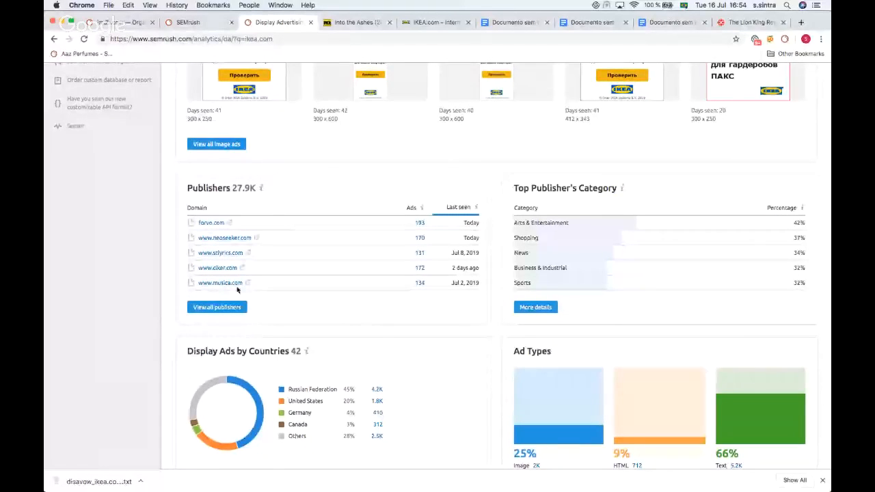
scroll(565, 258, down, 1)
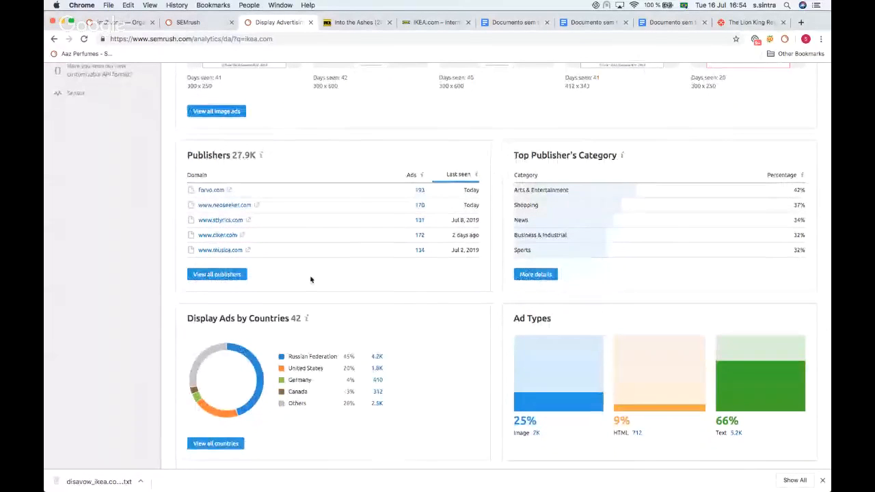
scroll(314, 244, down, 3)
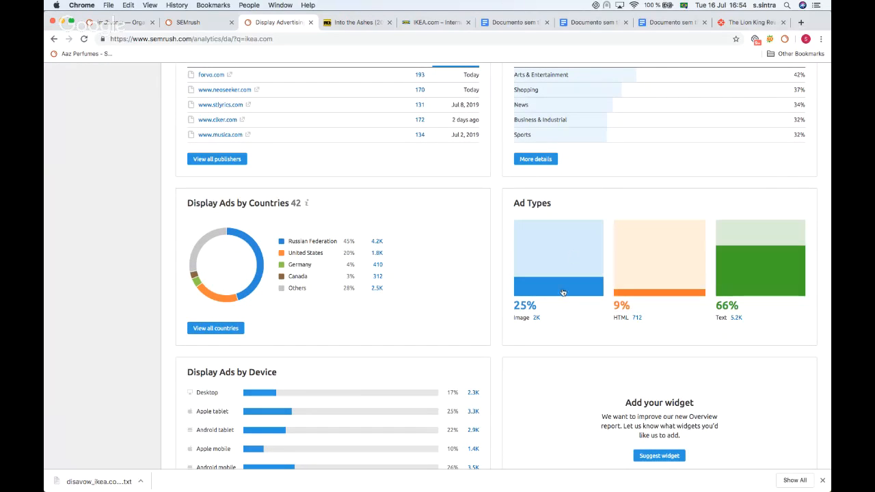
scroll(445, 221, down, 5)
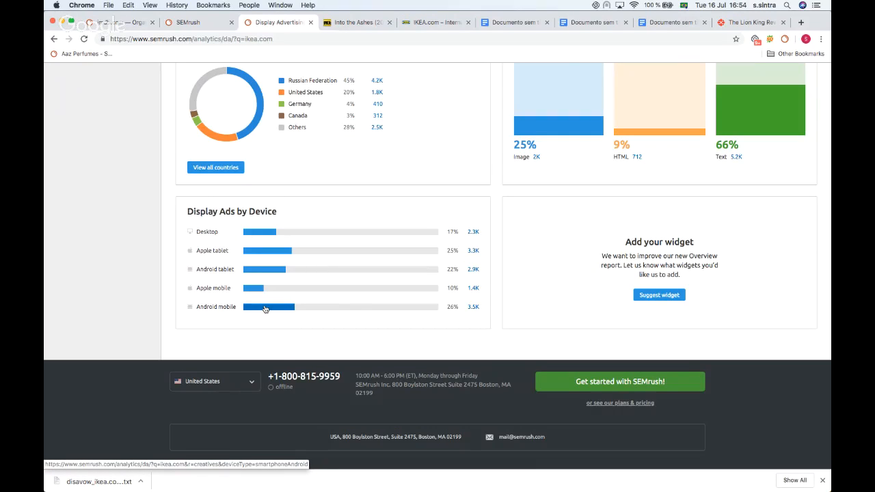
scroll(265, 309, up, 15)
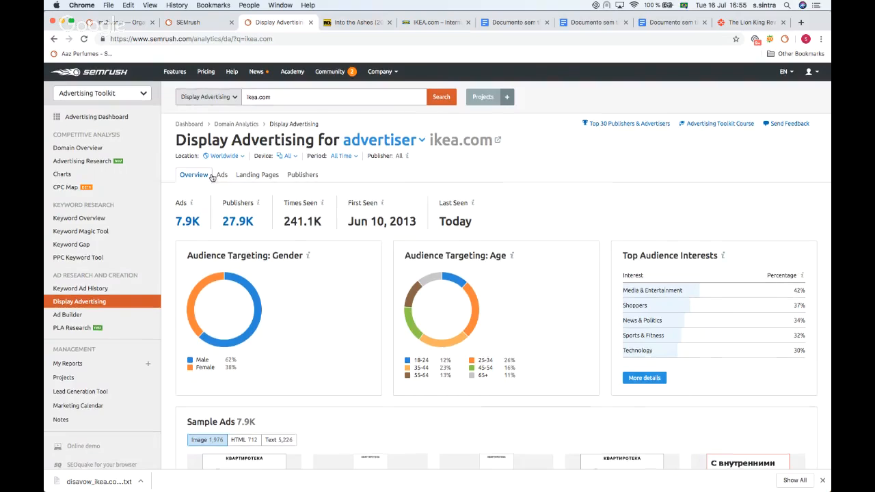
scroll(213, 178, up, 1)
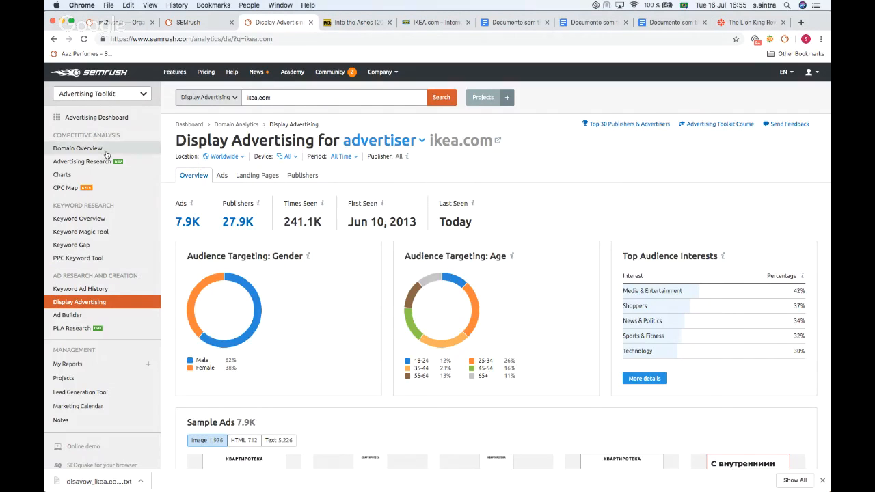
scroll(106, 156, down, 3)
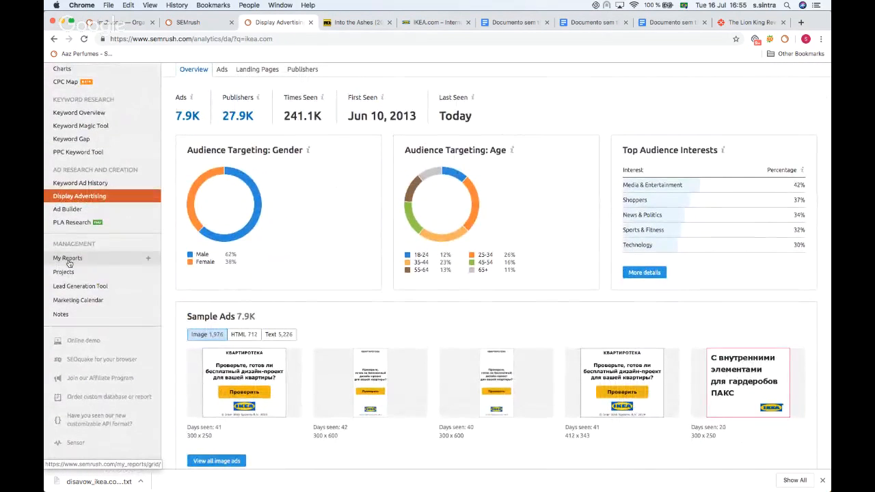
Step: Open My Reports, start a blank report and expand the Domain Analytics Overview widgets
click(69, 262)
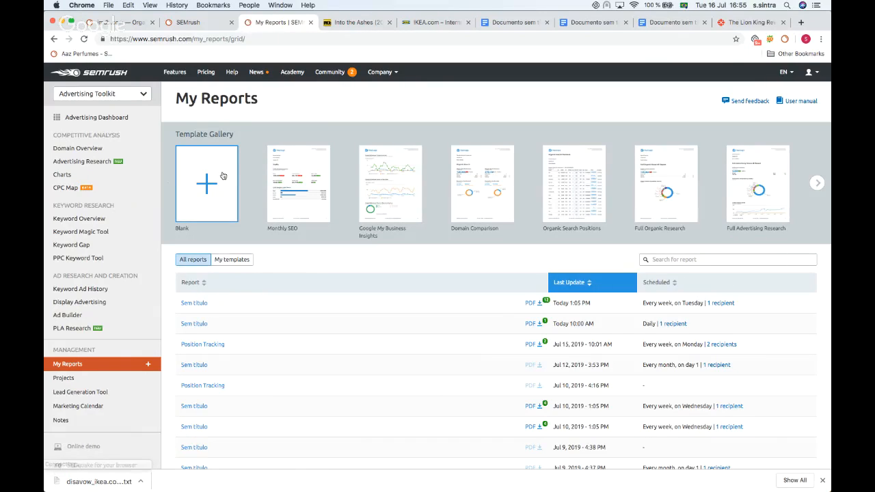
click(215, 185)
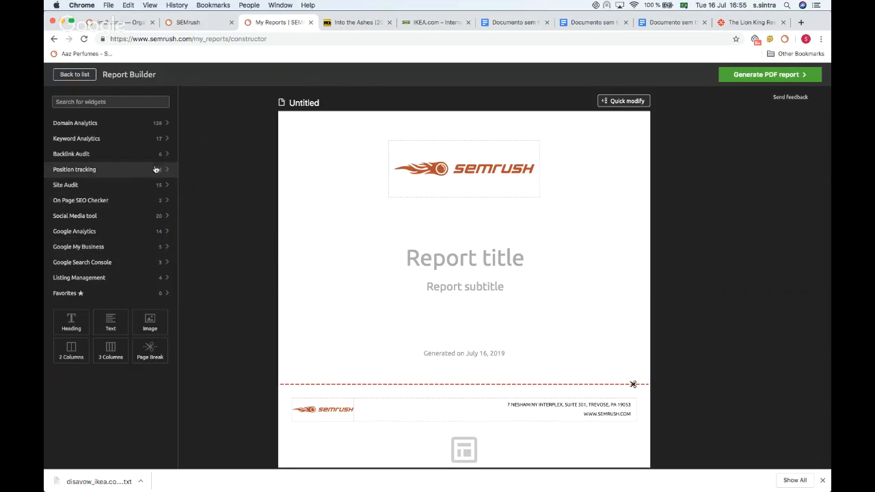
click(157, 124)
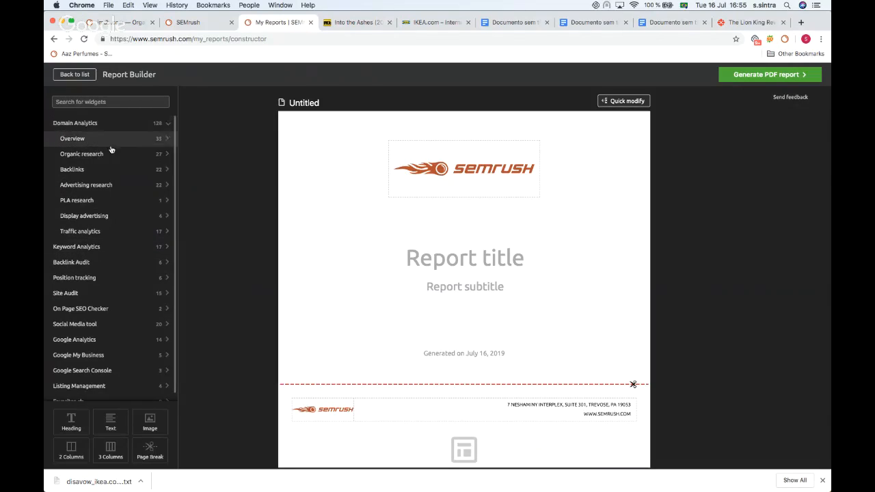
click(171, 139)
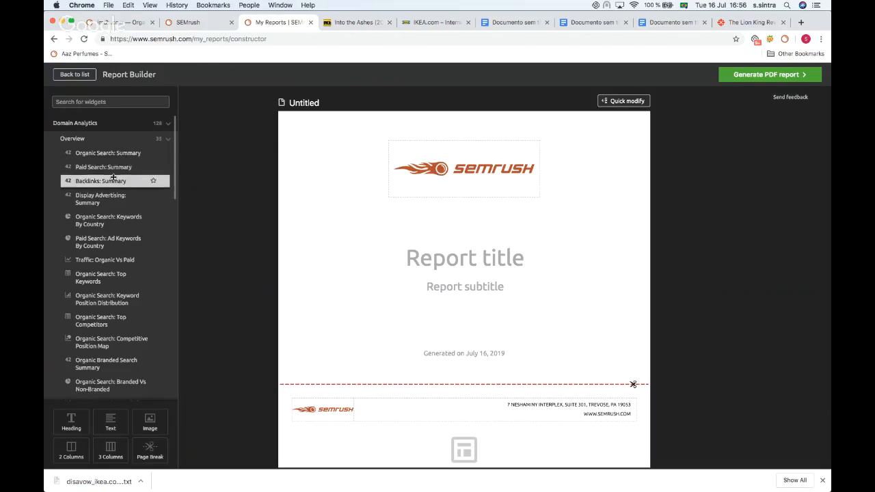
Step: Add an Organic Search: Summary widget to the blank report and set its domain to ikea.com
drag(106, 153, 472, 192)
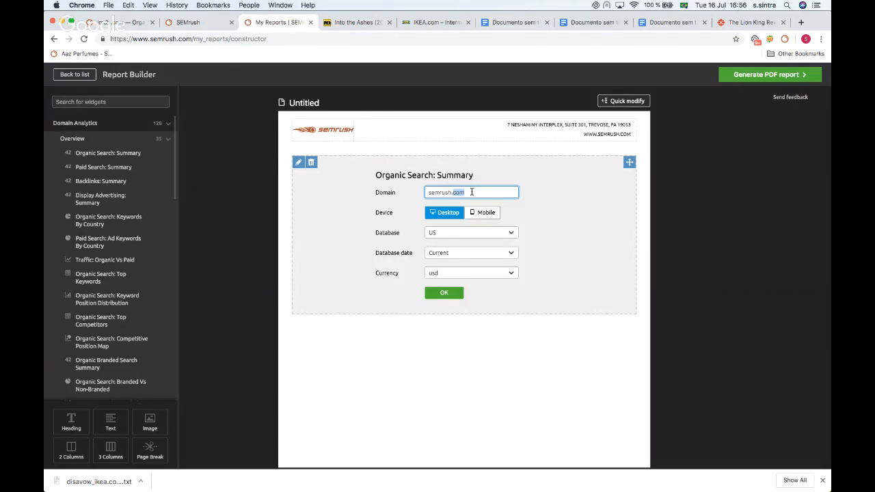
key(BackSpace)
key(BackSpace)
key(BackSpace)
key(BackSpace)
key(BackSpace)
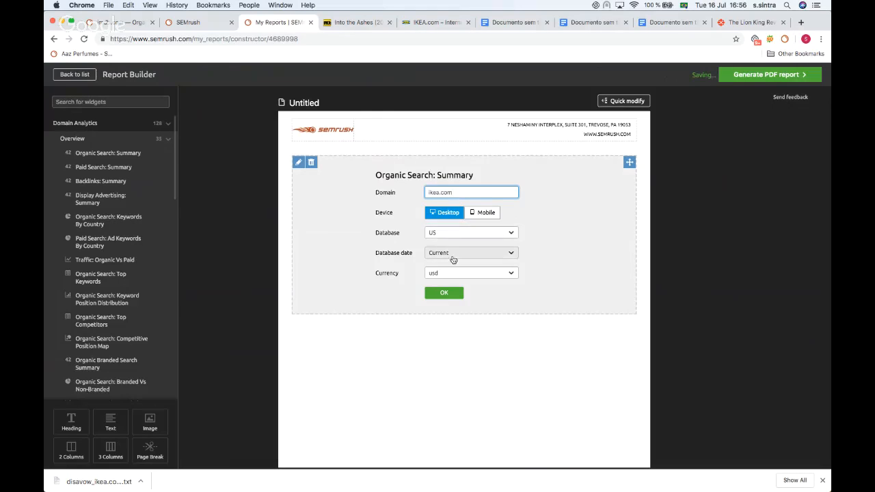
click(443, 296)
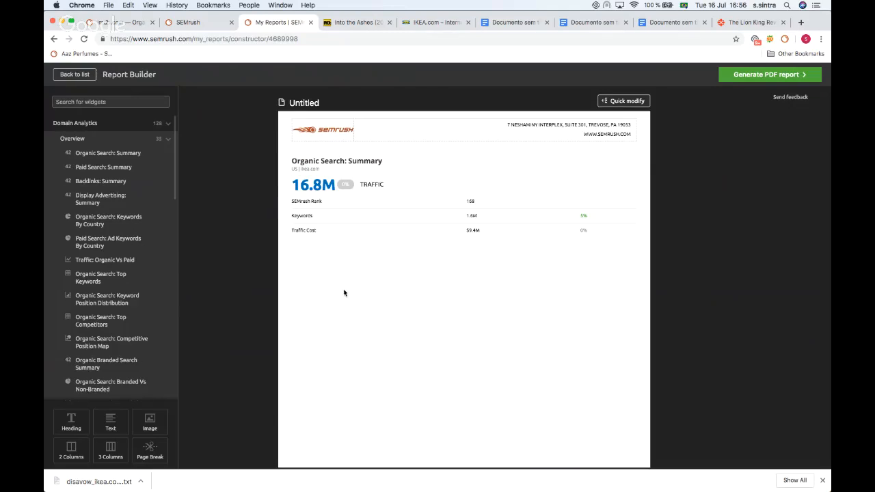
Step: Open the PDF report options and enable emailing and scheduling of the report
scroll(388, 334, down, 2)
scroll(389, 331, up, 5)
click(441, 266)
scroll(436, 277, down, 3)
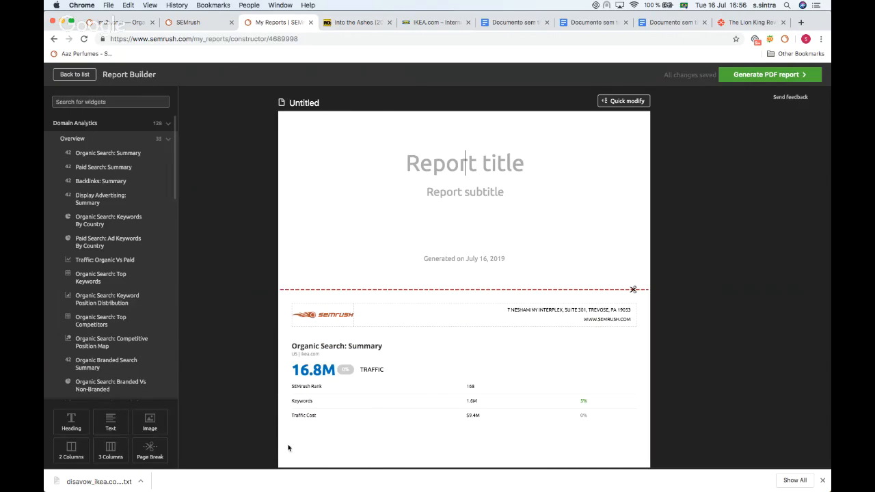
scroll(471, 330, down, 1)
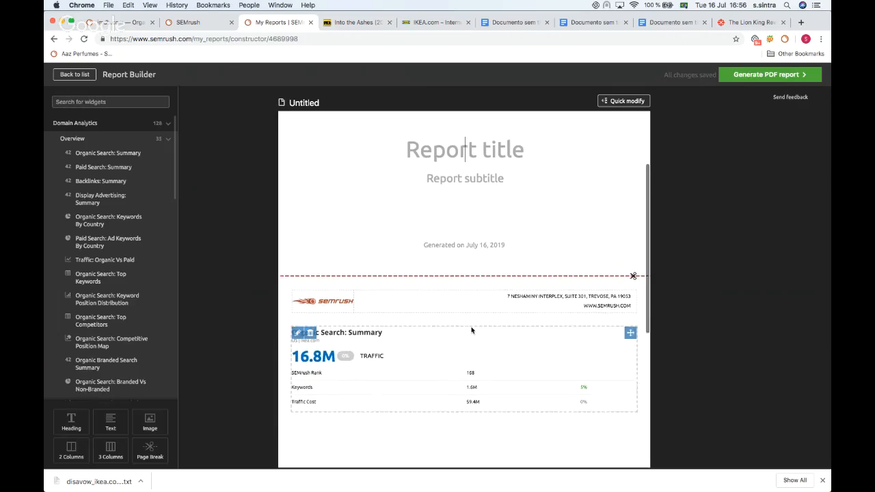
click(784, 76)
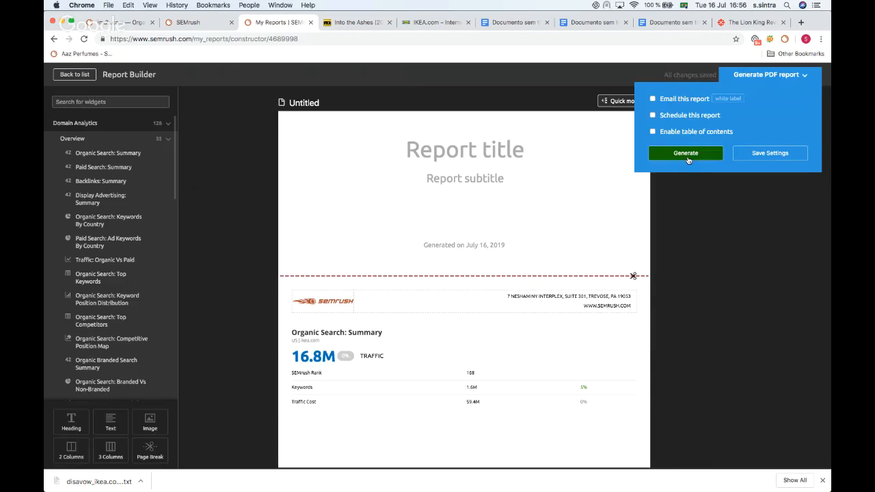
click(652, 99)
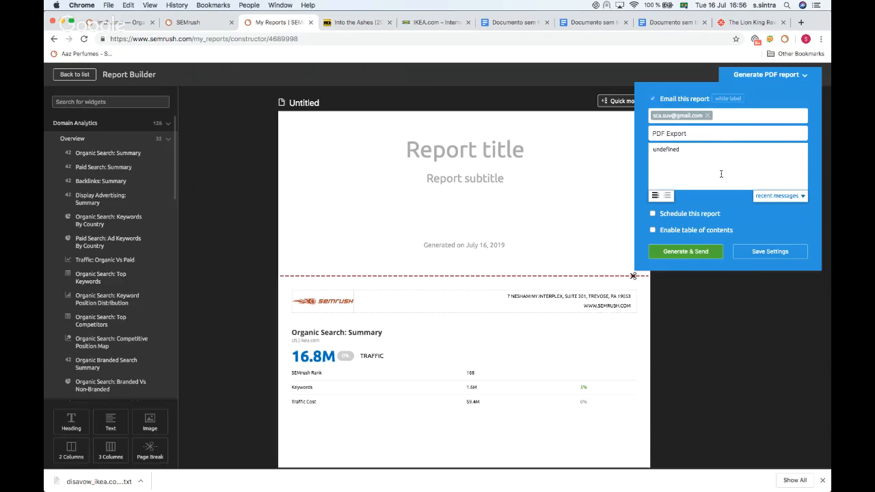
click(746, 115)
click(652, 214)
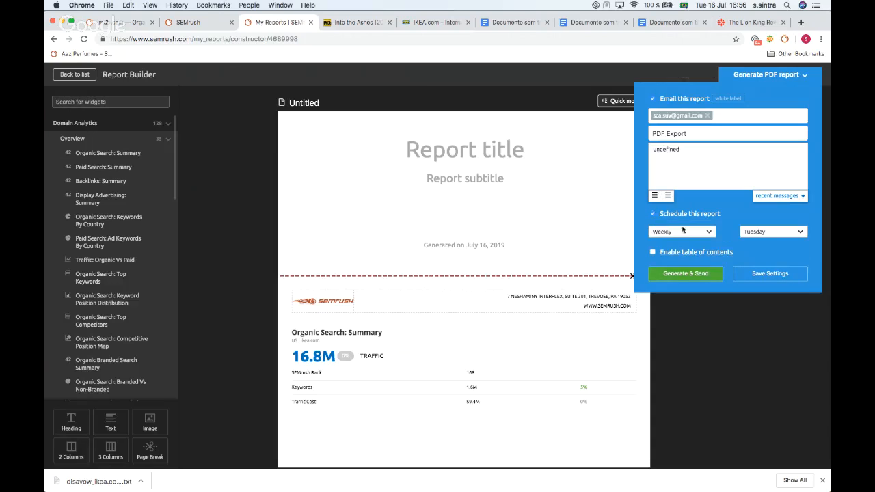
Step: Set the report schedule to Monthly on day 1 and close the report options
click(682, 231)
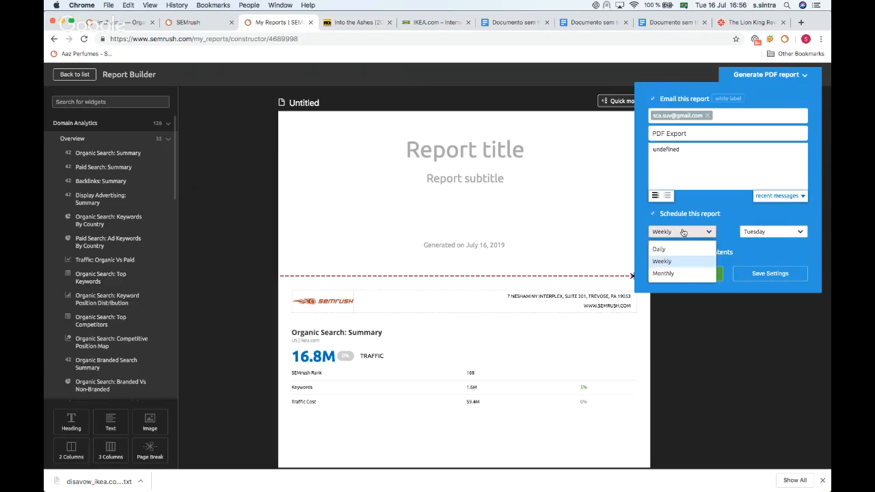
click(678, 272)
click(770, 232)
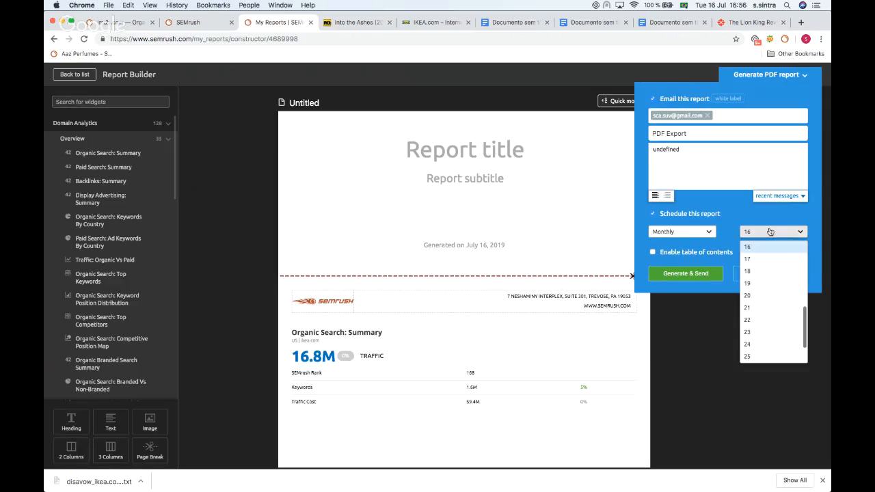
scroll(758, 278, up, 5)
click(759, 248)
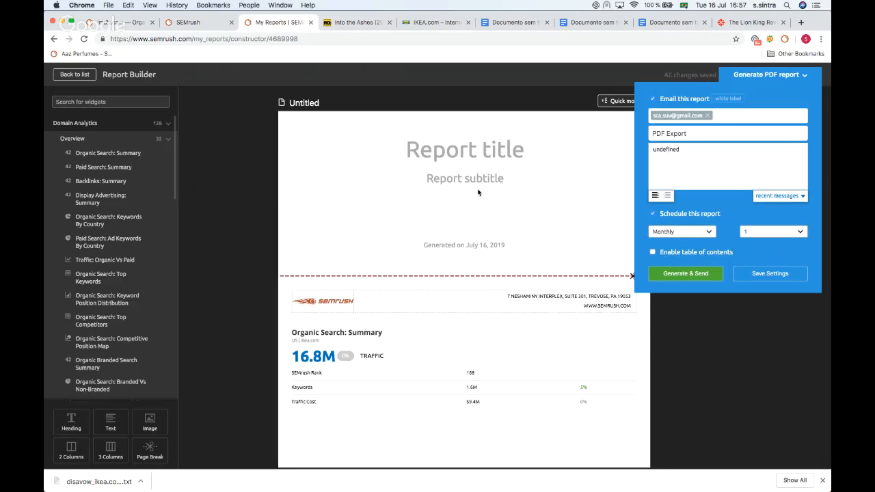
scroll(479, 192, down, 3)
scroll(478, 193, up, 3)
scroll(478, 192, up, 3)
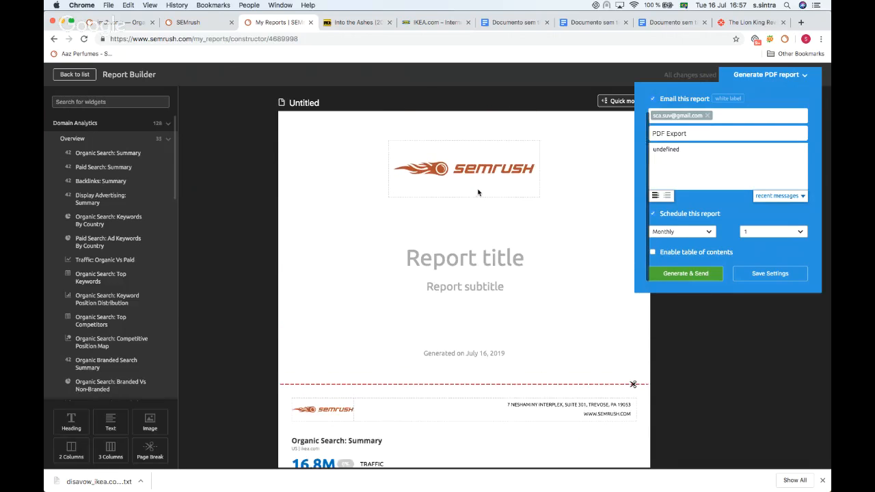
scroll(469, 184, down, 4)
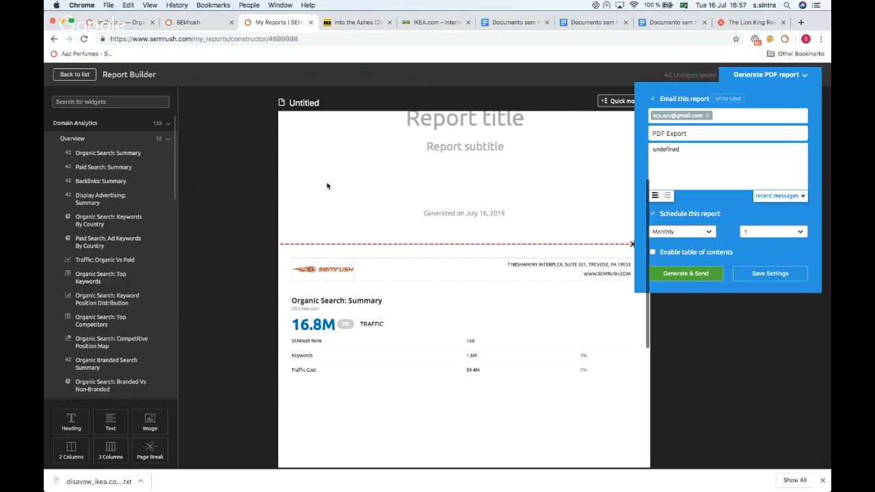
scroll(353, 215, up, 5)
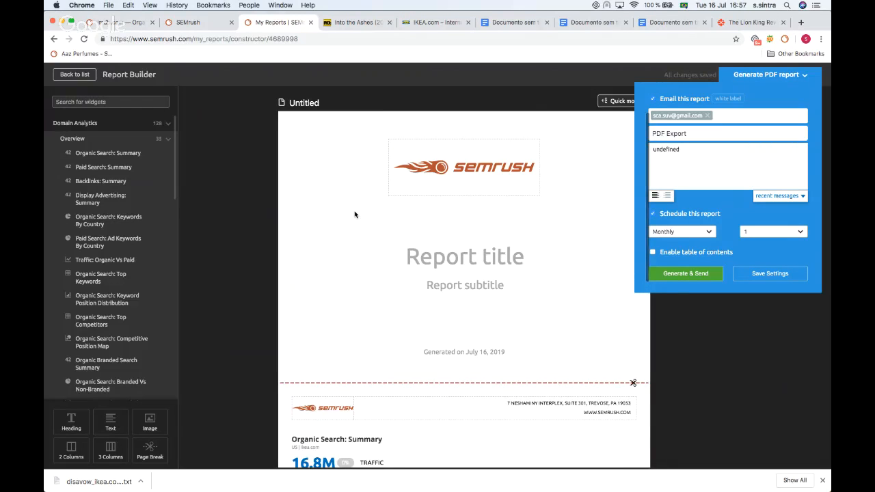
scroll(343, 200, down, 7)
scroll(343, 201, down, 1)
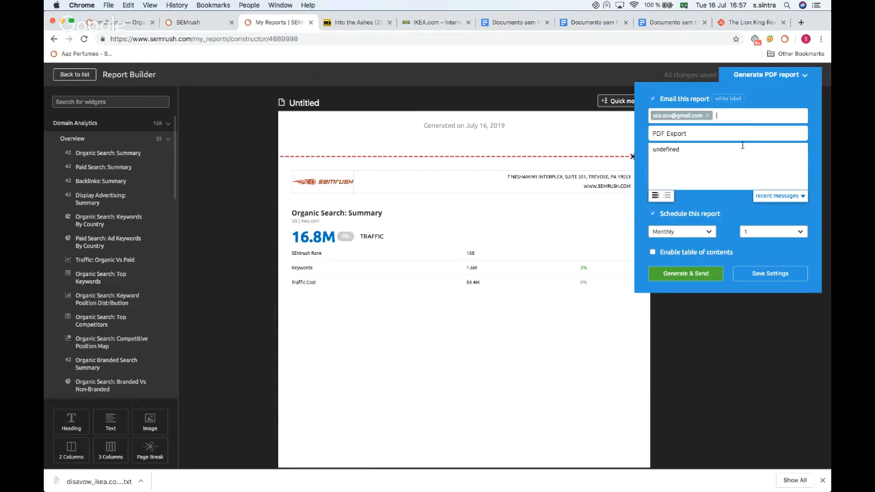
click(457, 108)
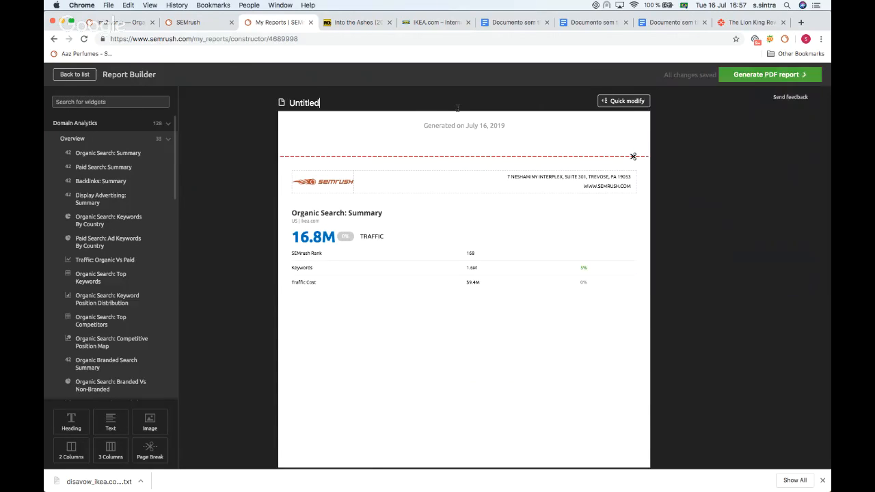
Step: Return to the reports list and open the PPC Keyword Tool
click(79, 75)
scroll(296, 202, down, 1)
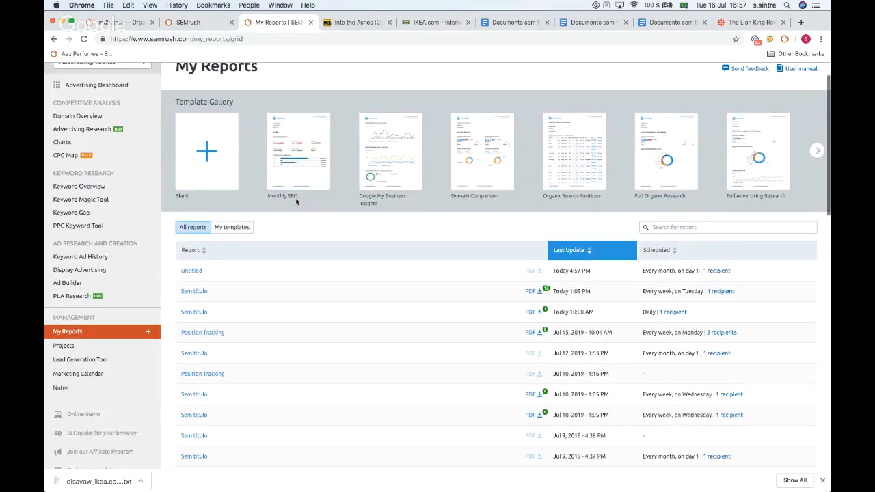
scroll(296, 202, up, 1)
mouse_move(321, 75)
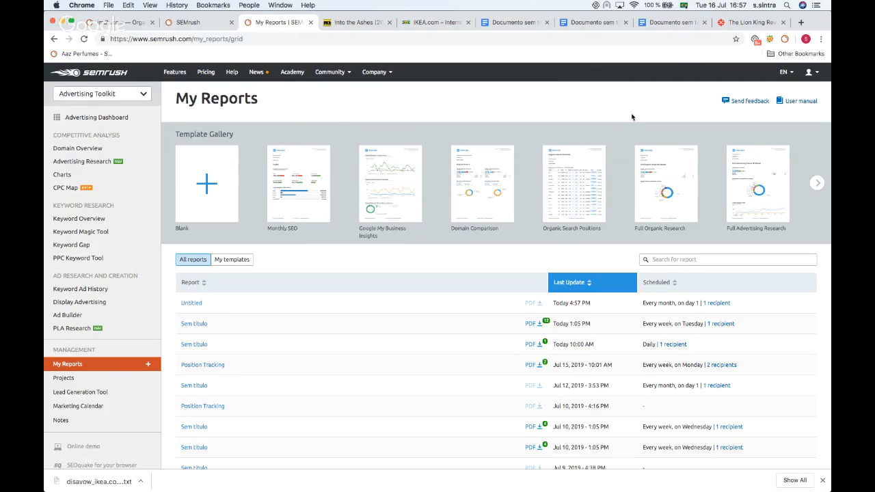
scroll(156, 205, down, 1)
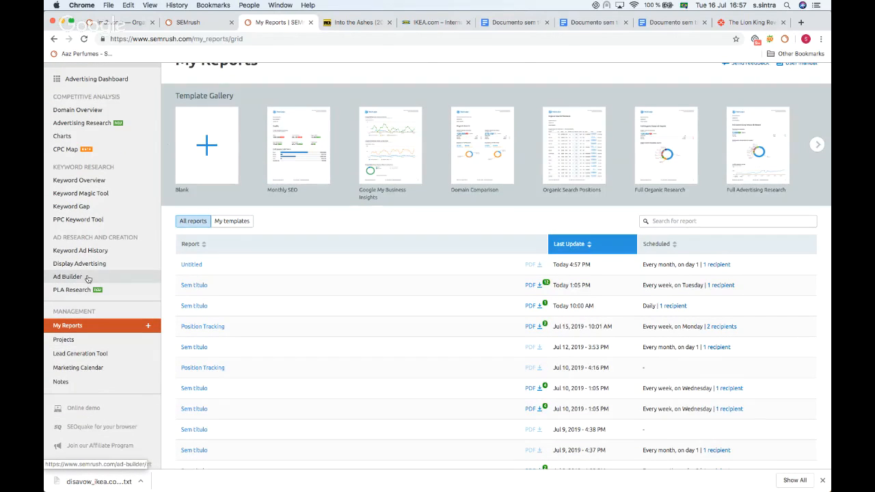
click(98, 219)
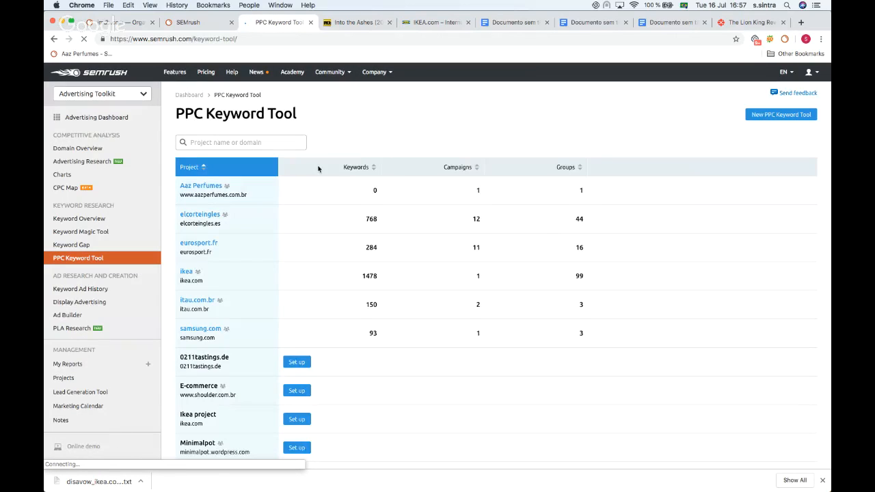
Step: Open the elcorteingles project and view the Estantería Metálicas group of the Mobiliario comercial campaign
scroll(319, 168, down, 1)
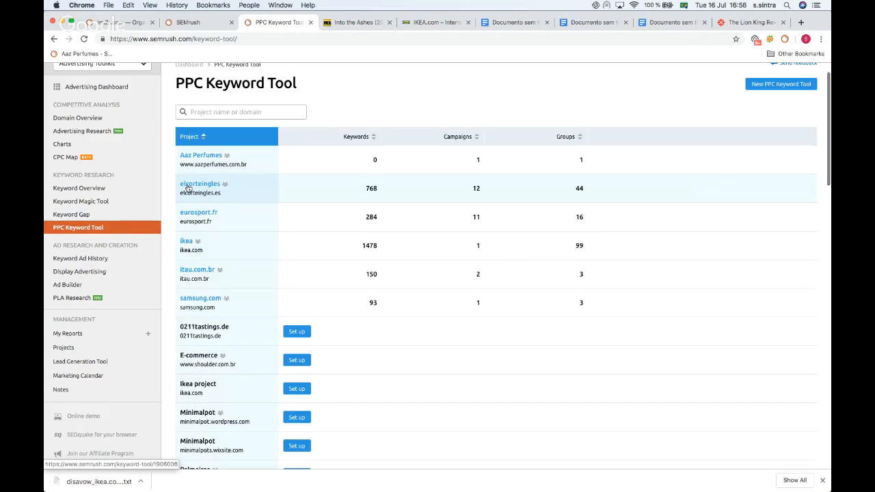
click(188, 186)
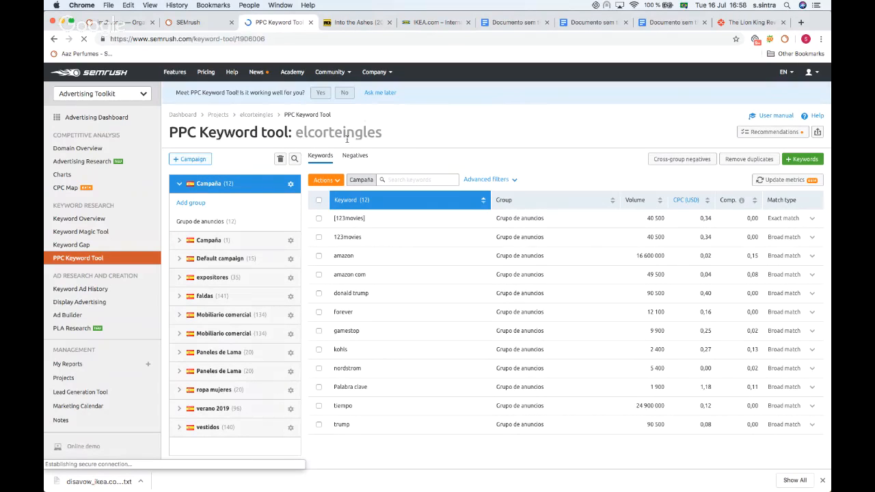
scroll(353, 193, down, 2)
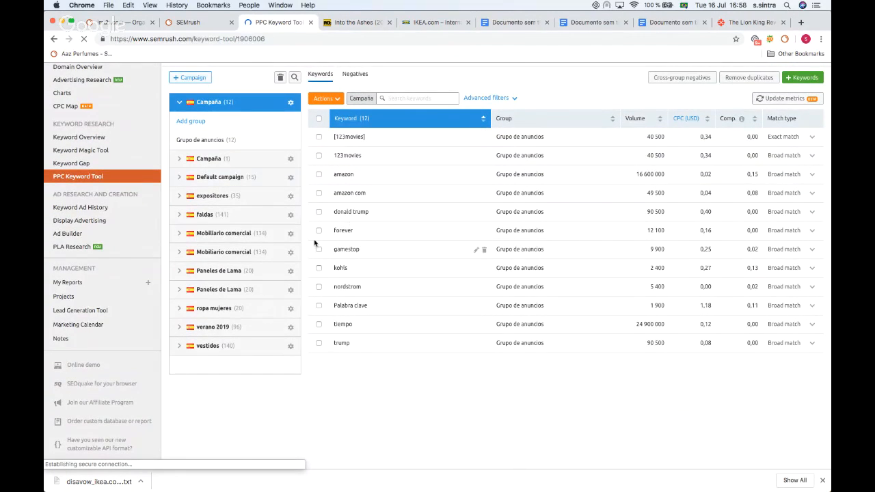
click(182, 234)
scroll(213, 252, down, 2)
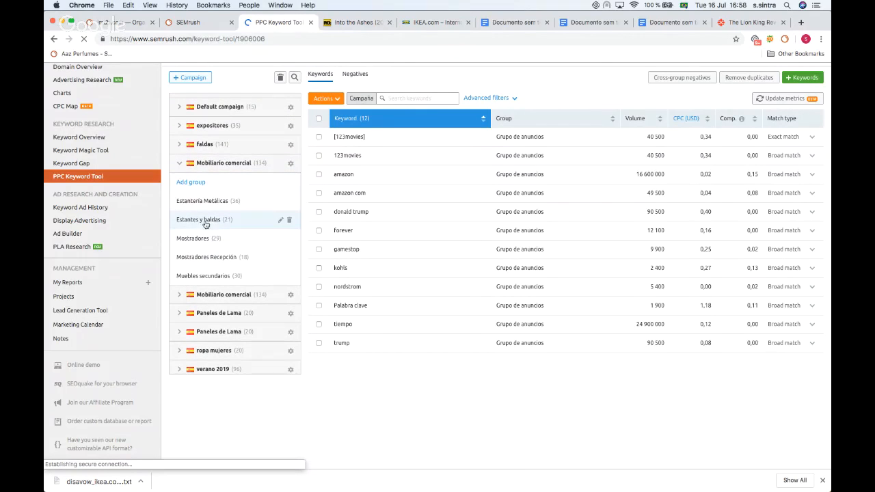
click(195, 204)
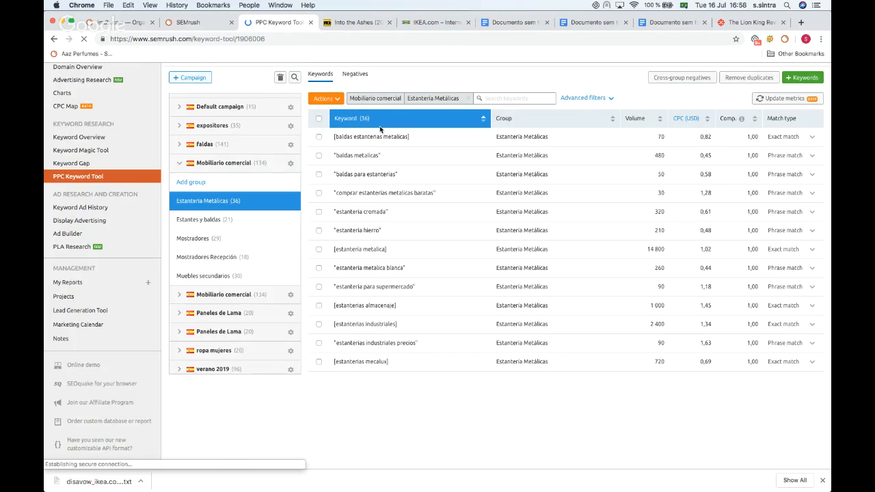
Step: Open Ad Builder for the elcorteingles project and search competitor text ads for worten.es
click(68, 298)
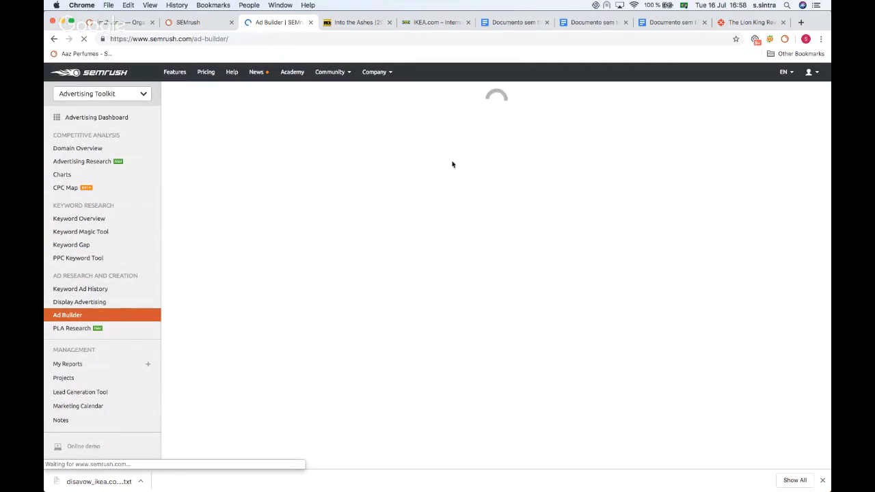
click(206, 215)
scroll(321, 188, down, 1)
click(338, 225)
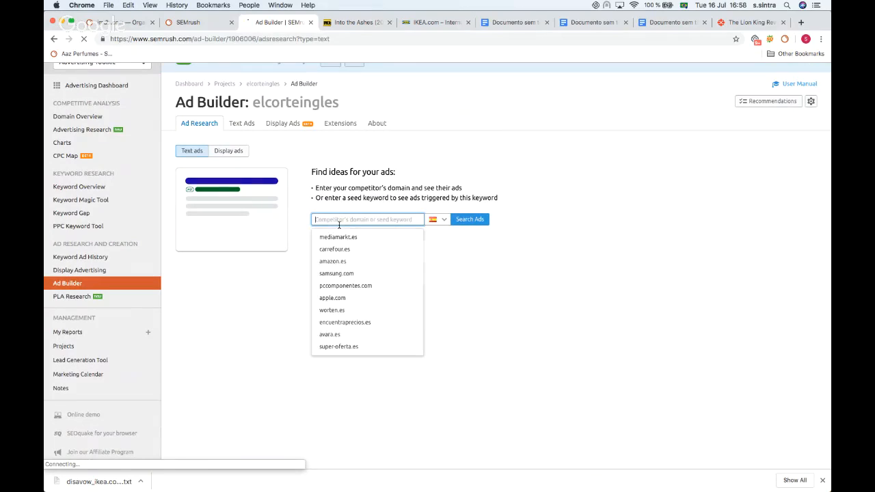
click(335, 310)
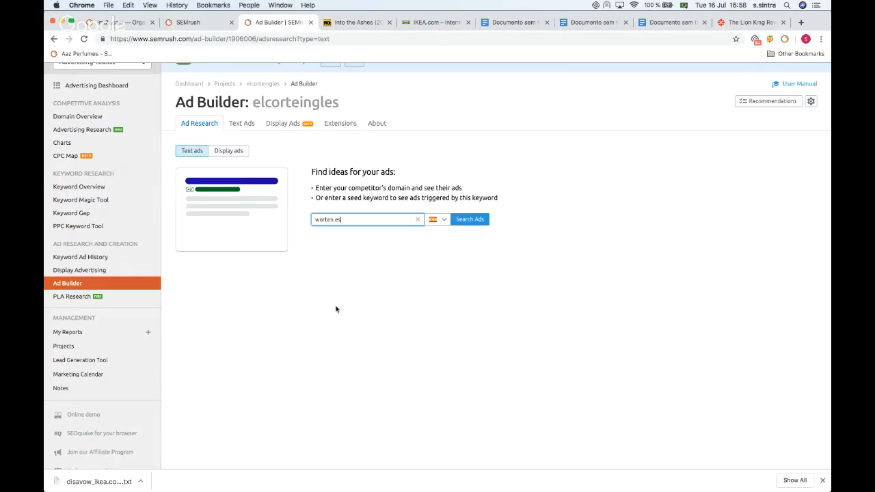
click(476, 220)
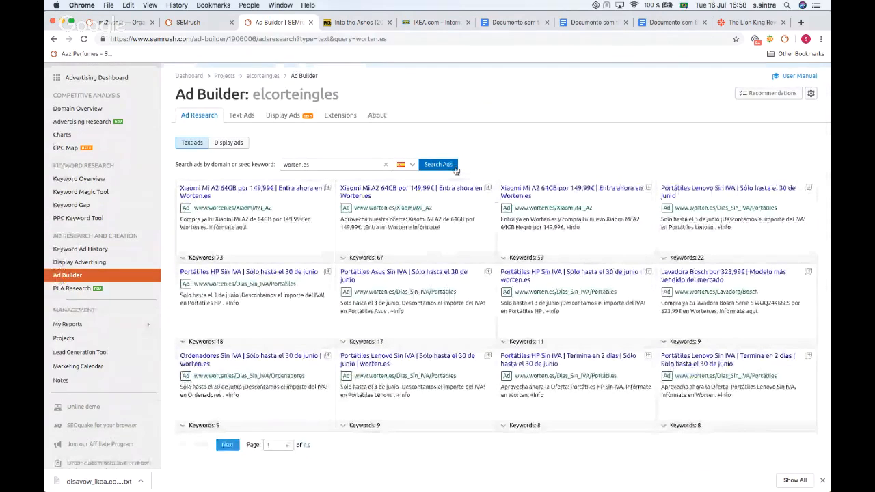
scroll(304, 180, down, 2)
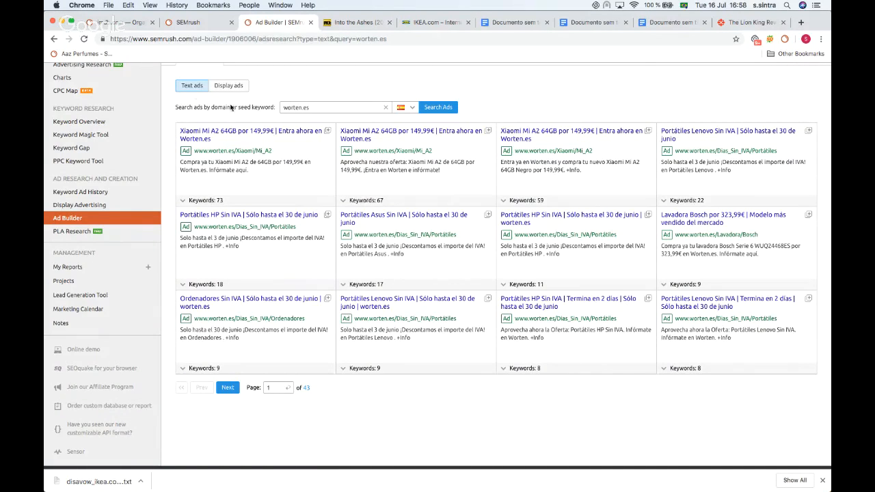
scroll(90, 121, up, 3)
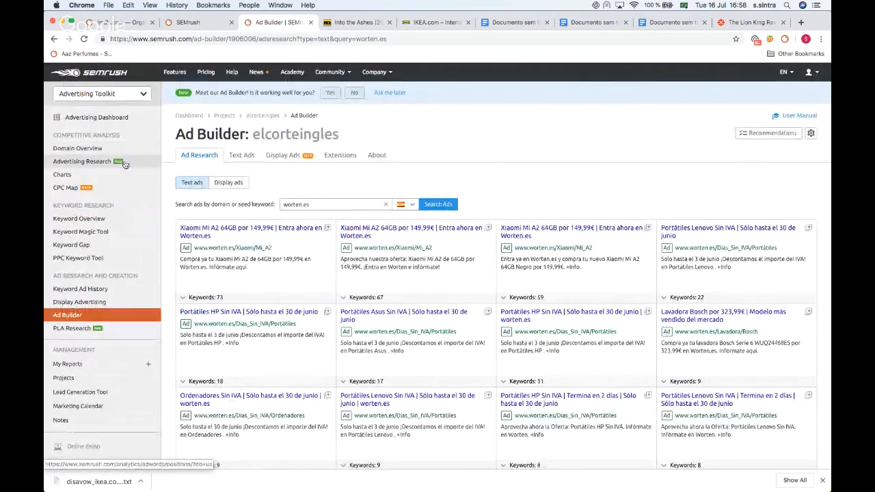
mouse_move(330, 74)
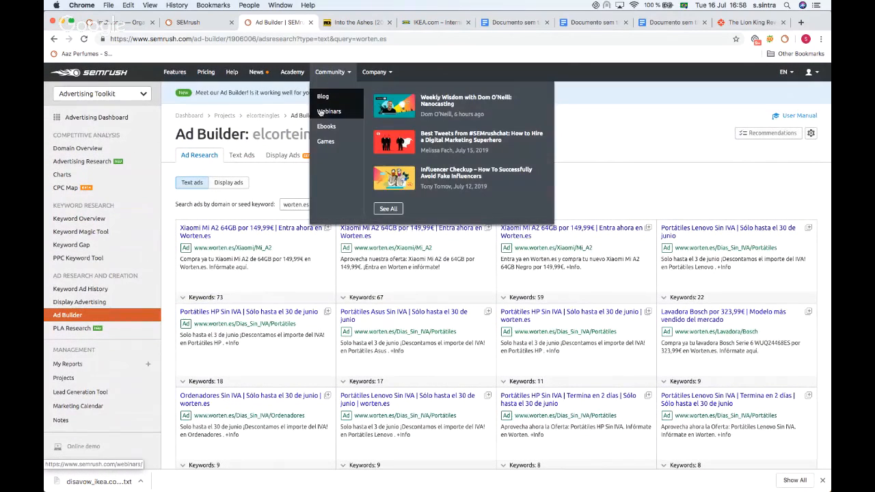